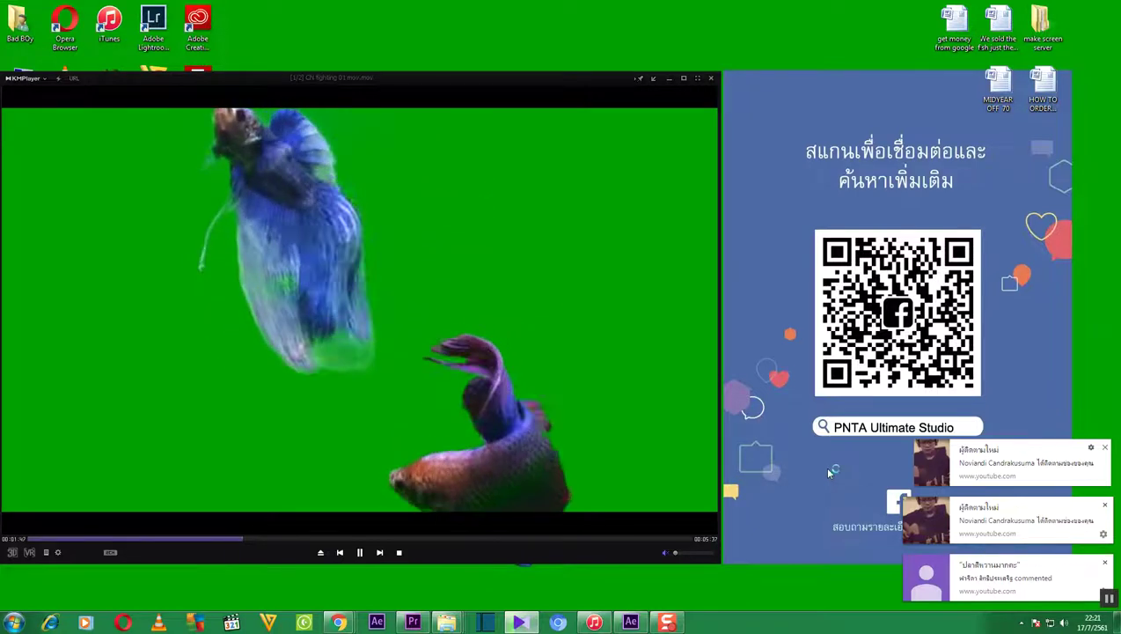
Switch to After Effects, minimize the video player covering it and apply the Small Screen workspace
mouse_move(634, 624)
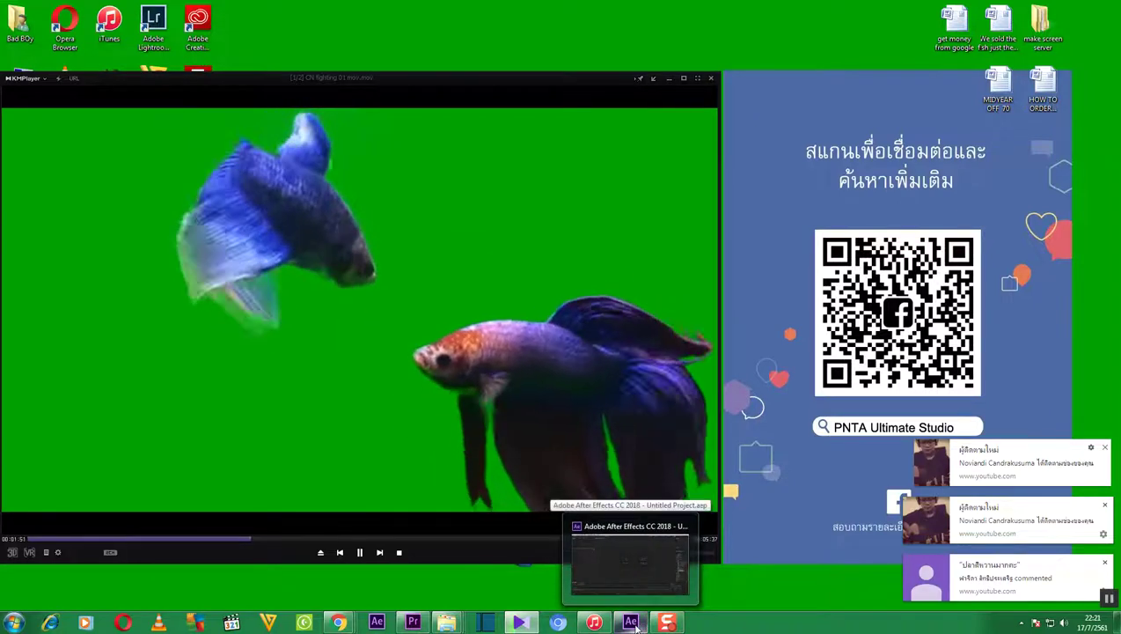
click(634, 624)
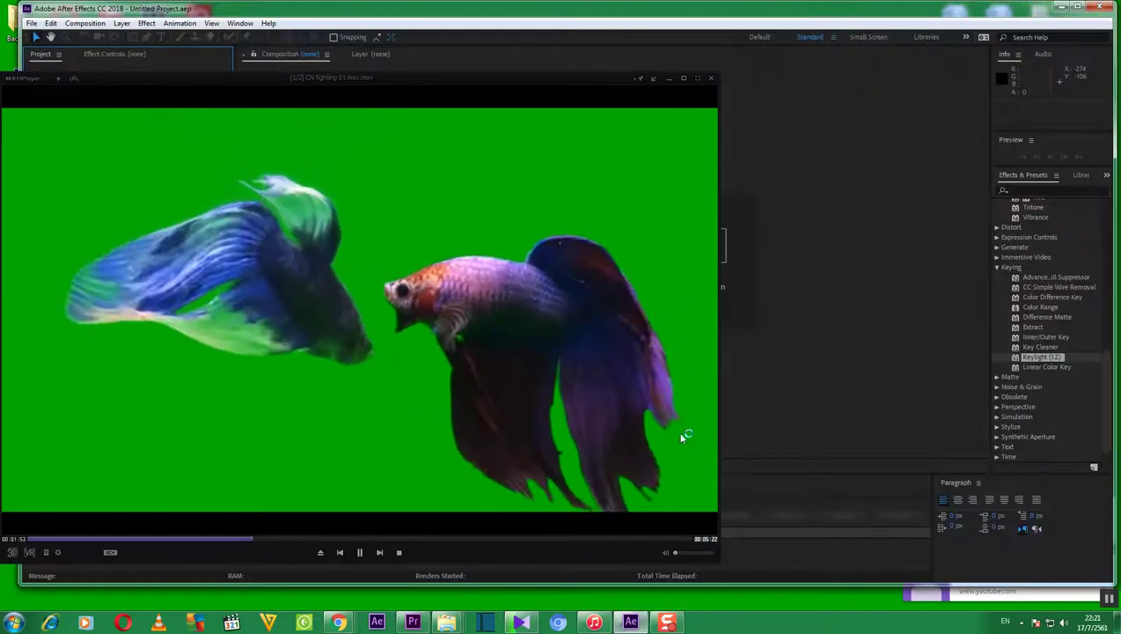
click(671, 80)
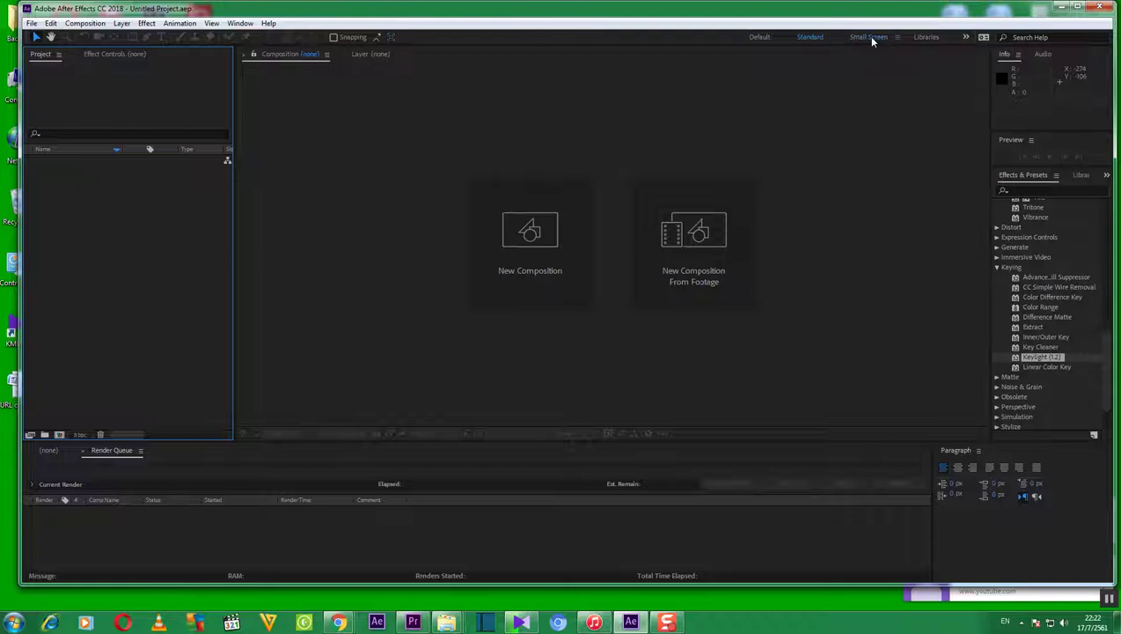
click(869, 37)
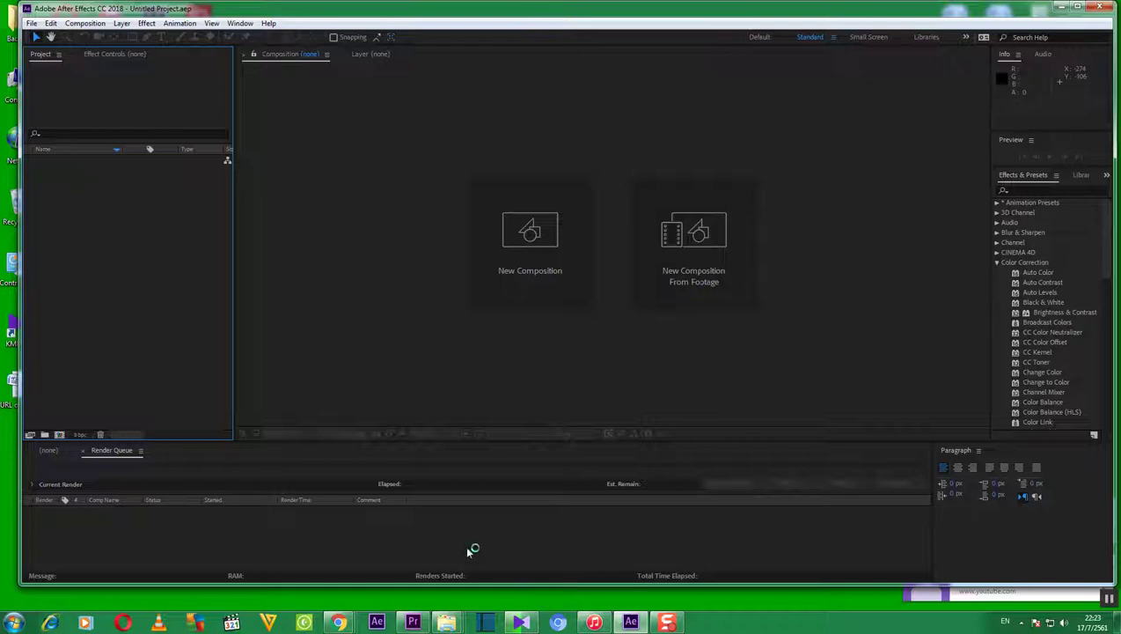
click(867, 39)
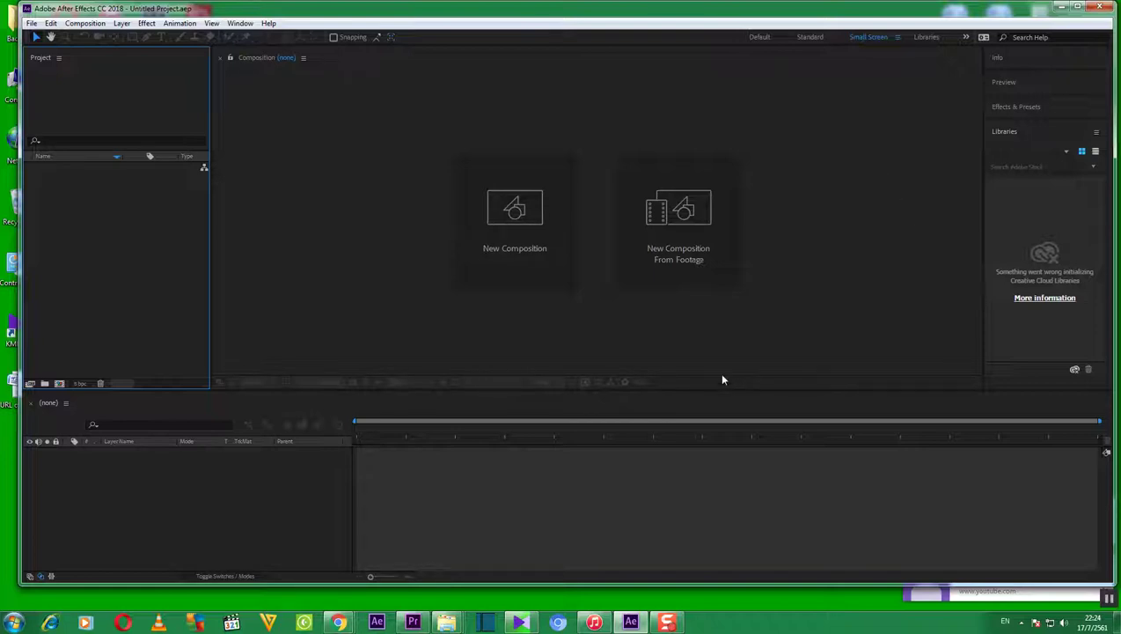
Create a new 1920 x 1080 composition at 30 fps with a duration of 0:00:37:01
click(513, 249)
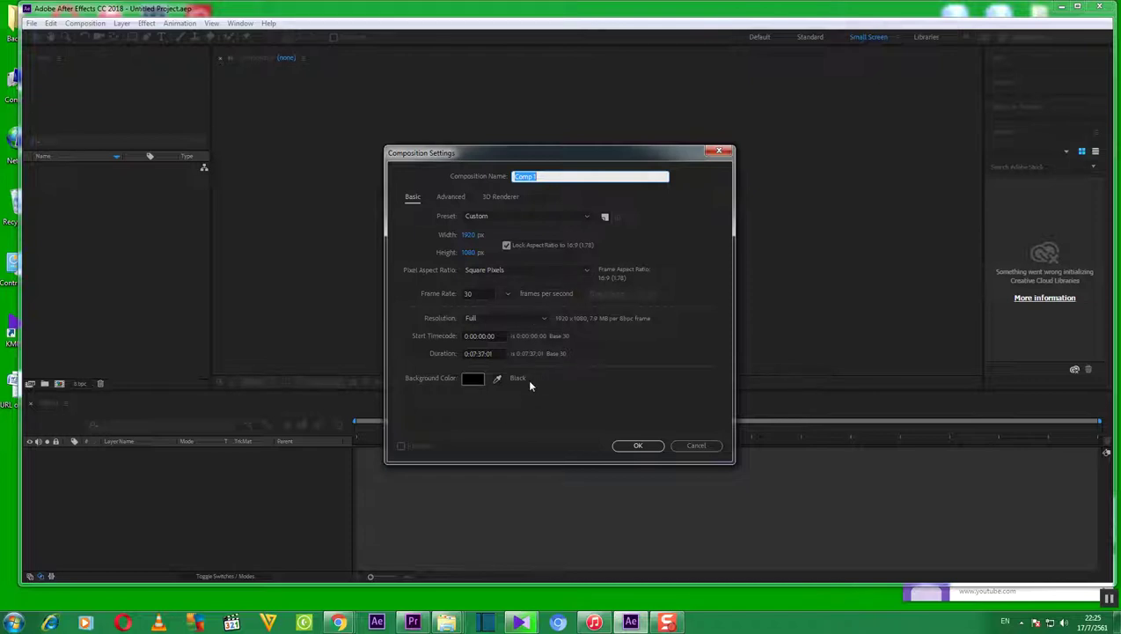
click(476, 353)
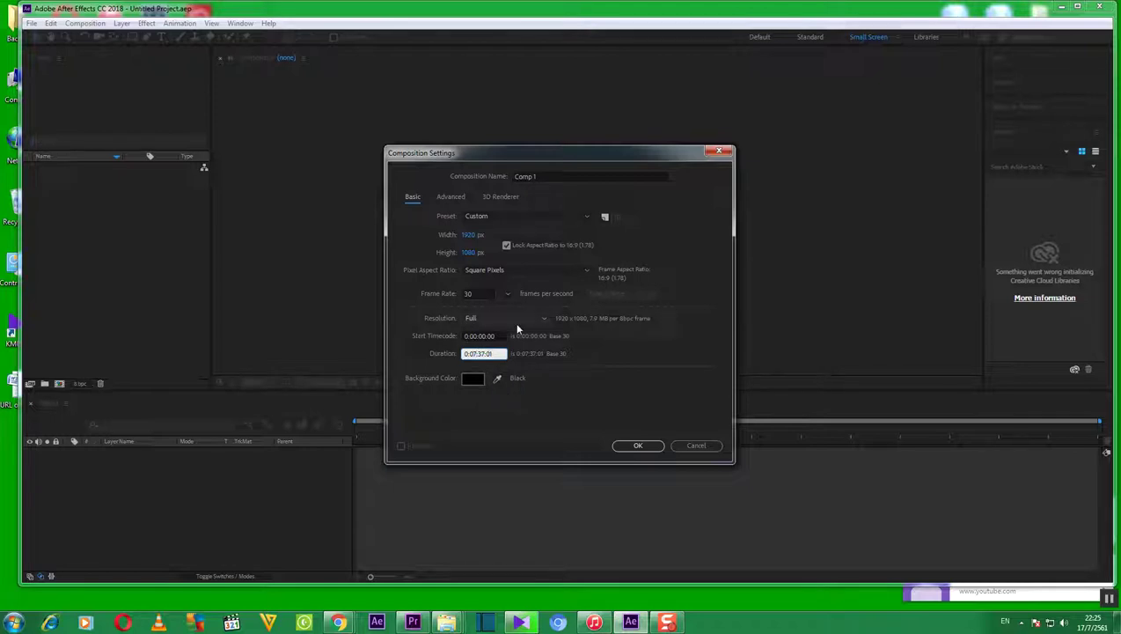
key(BackSpace)
text(0)
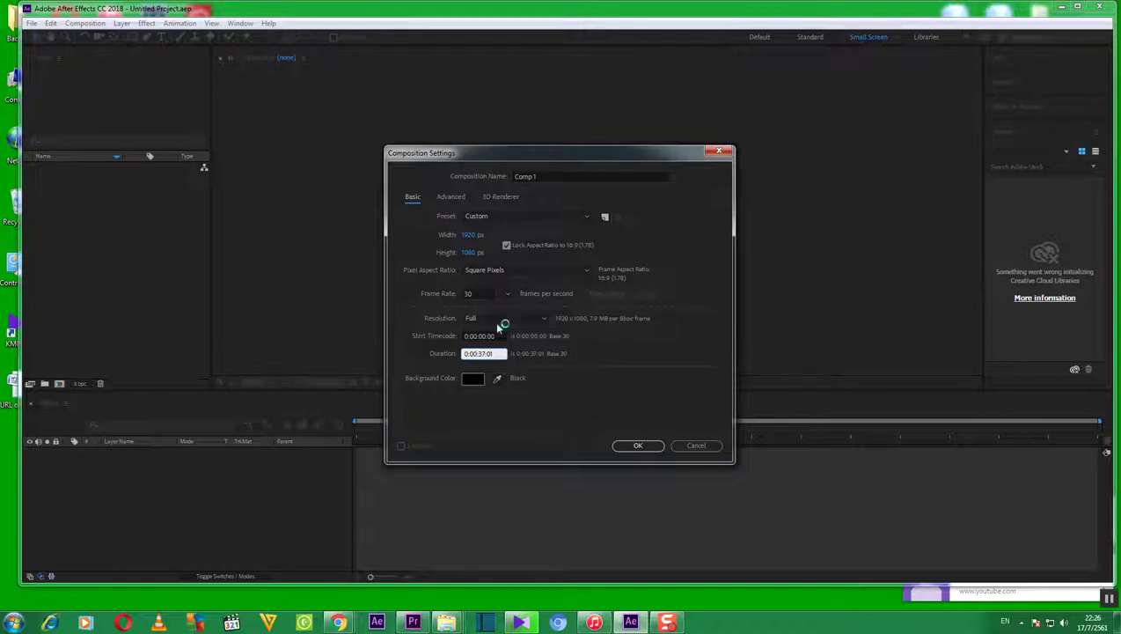
click(636, 445)
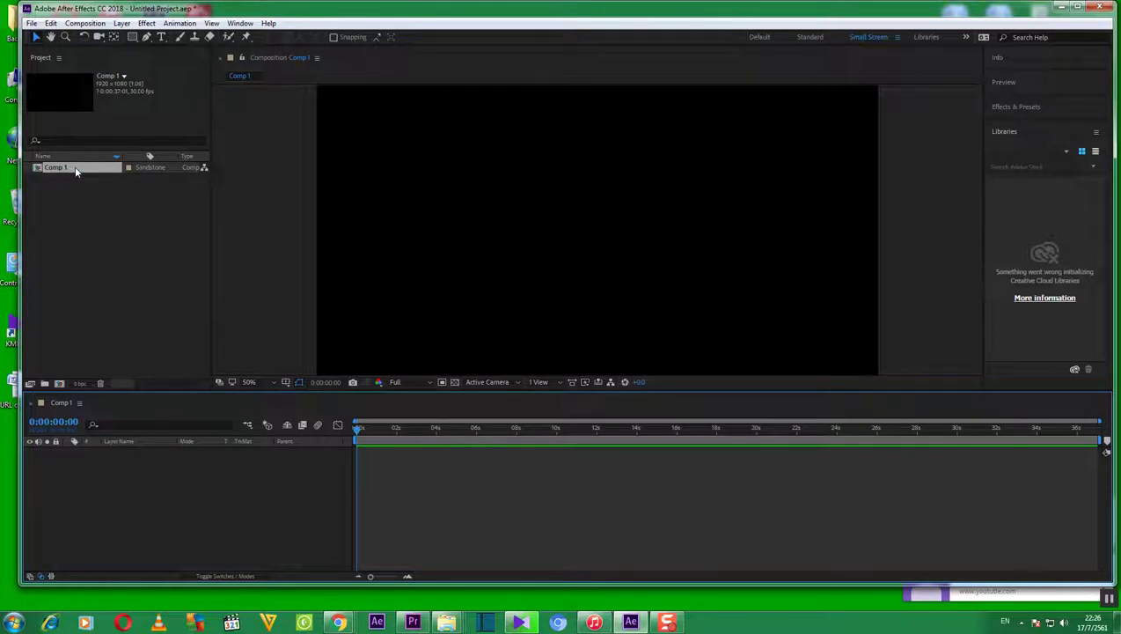
drag(72, 172, 684, 288)
right_click(94, 169)
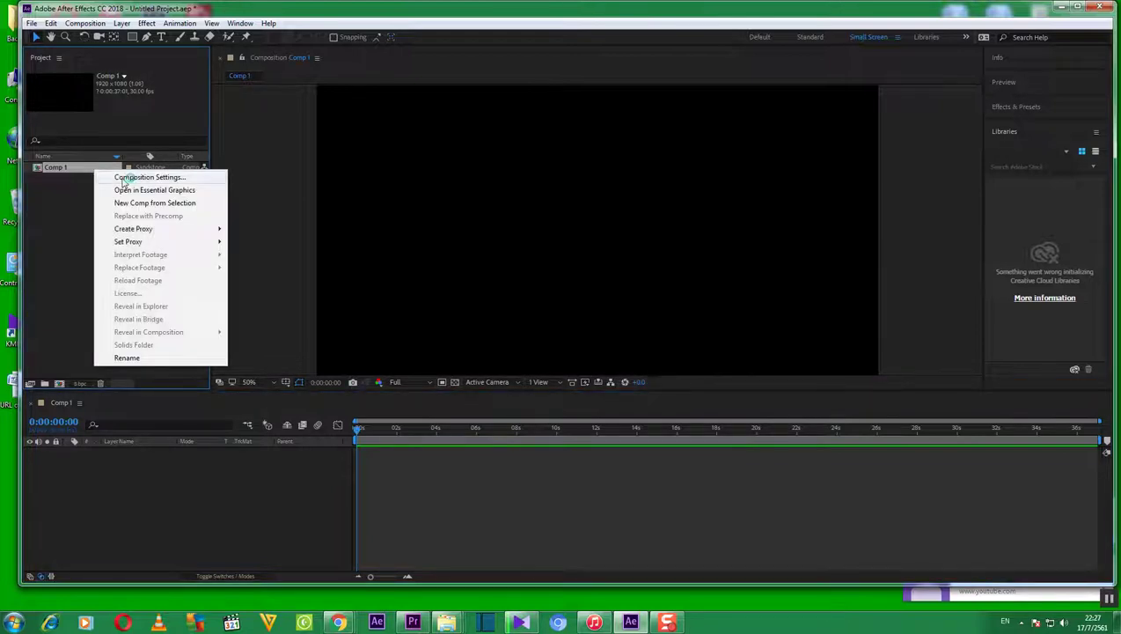
click(124, 178)
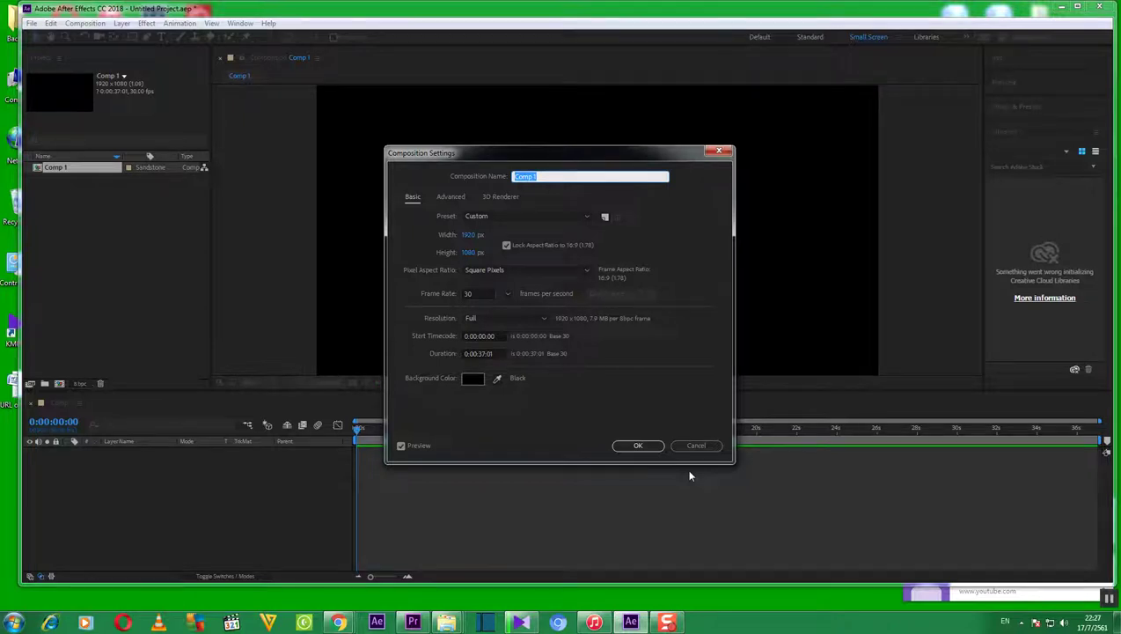
key(Escape)
Rename the composition Comp 1 as "traning Ae #1"
right_click(111, 169)
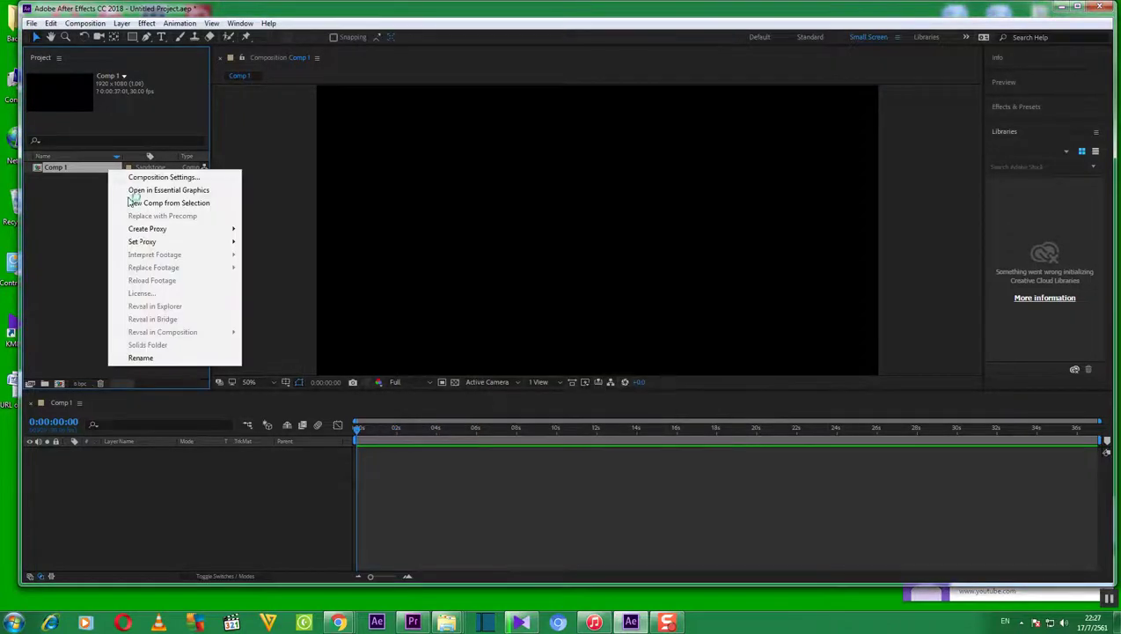
click(140, 358)
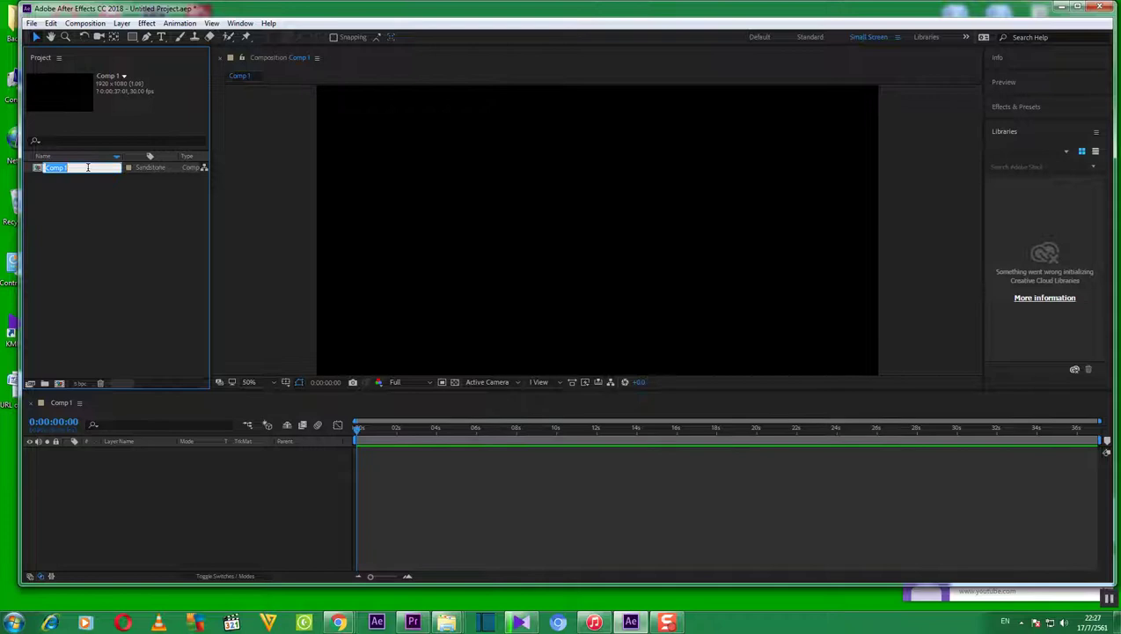
text(tr)
text(sing)
key(BackSpace)
key(BackSpace)
key(BackSpace)
key(BackSpace)
text(aing)
key(BackSpace)
key(BackSpace)
key(BackSpace)
text(ning)
text(Ae #1)
key(Return)
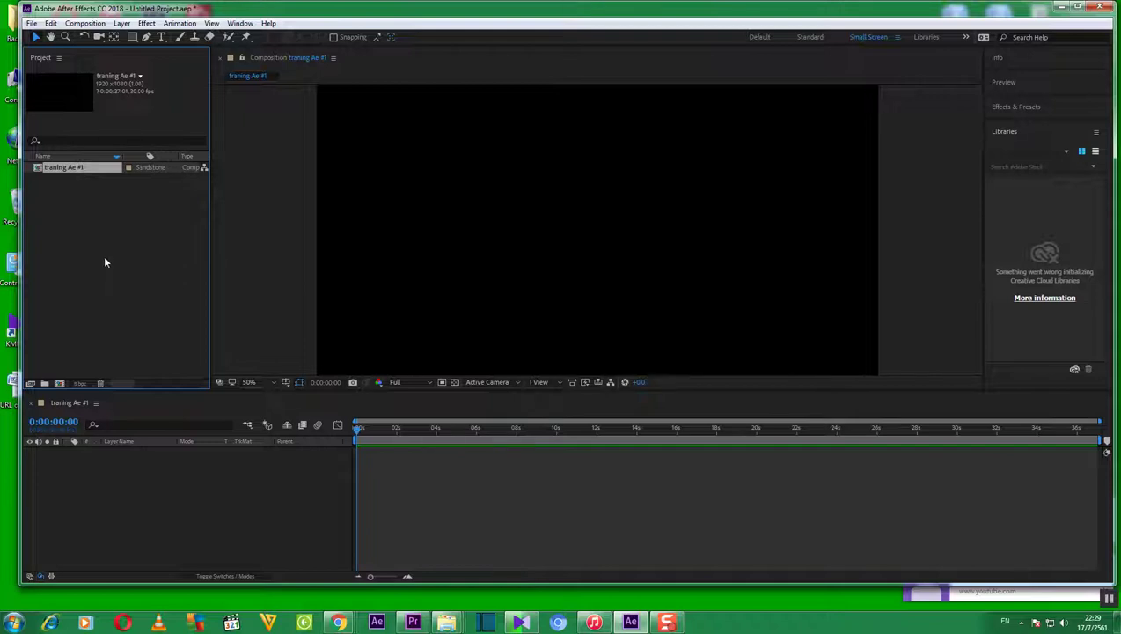
click(31, 24)
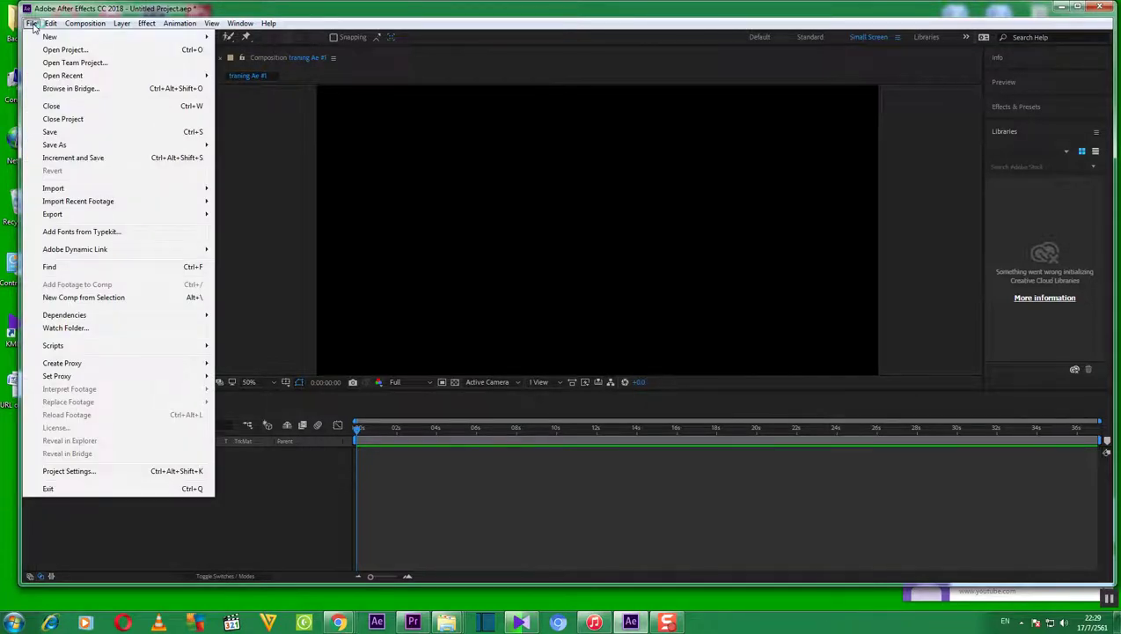
mouse_move(71, 189)
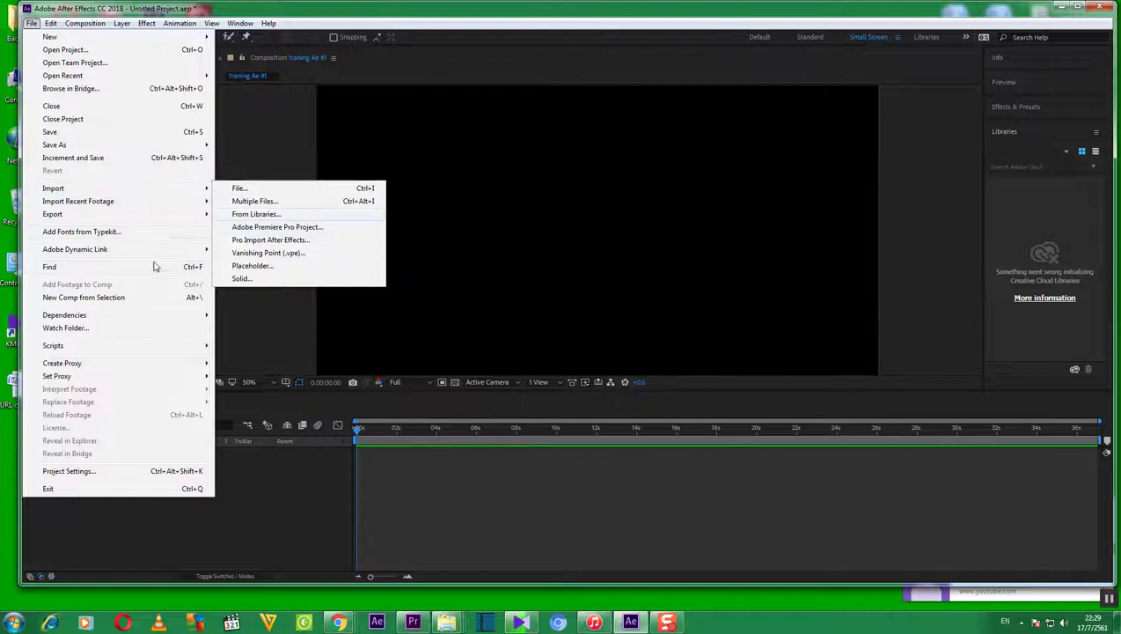
mouse_move(191, 193)
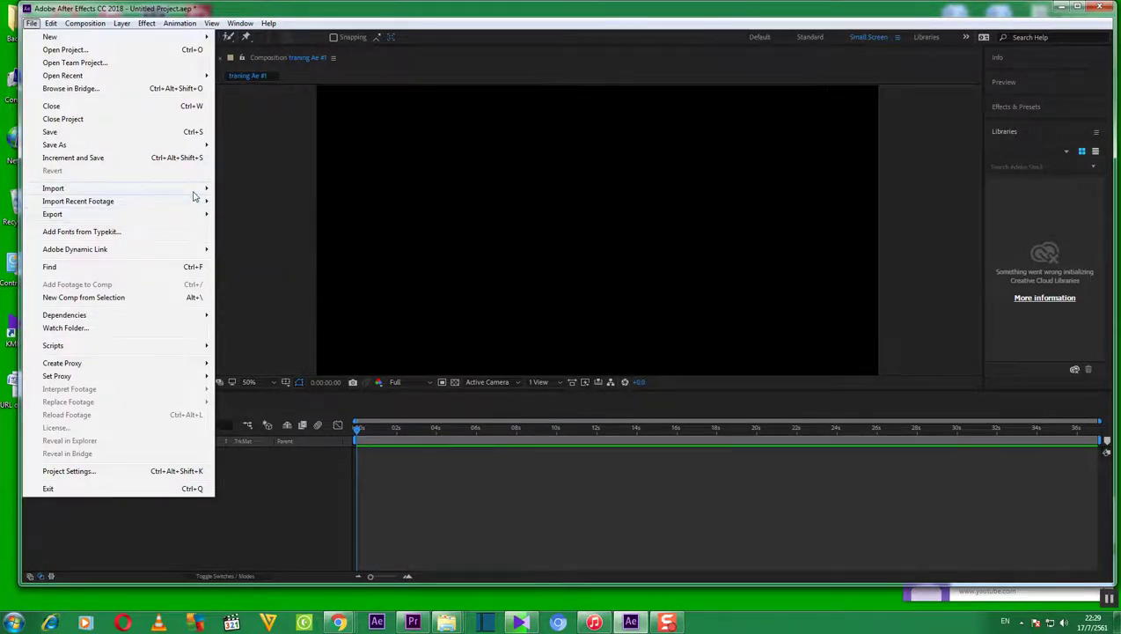
click(237, 189)
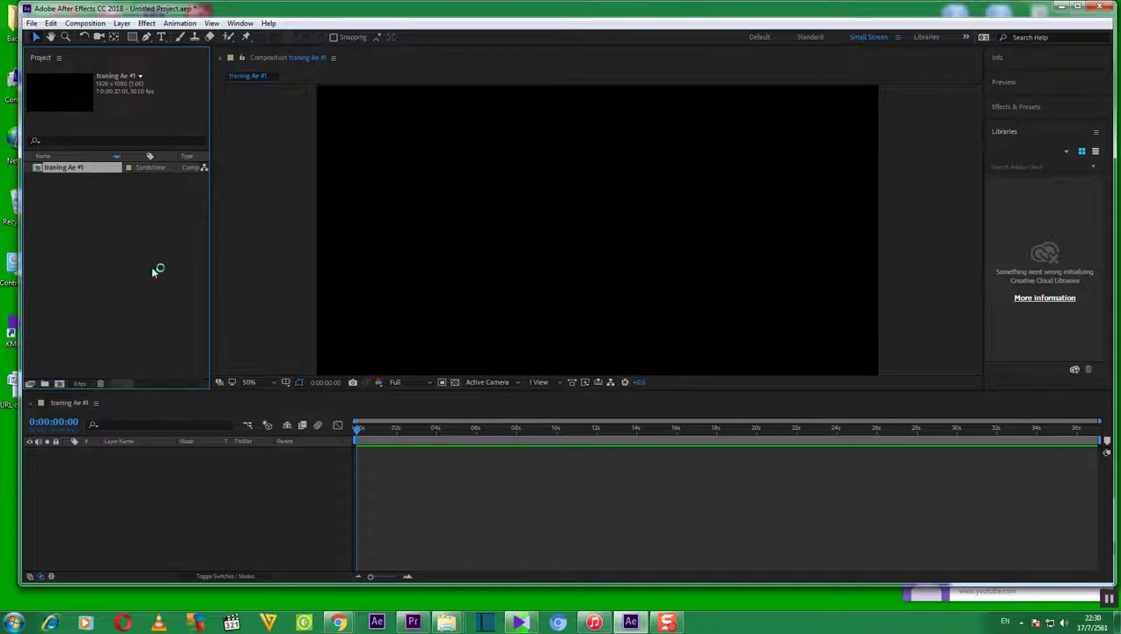
Start importing a file into the project and browse to HTC (I:) > 1. ALL TEACH REMOVE GS > study BG-remover project
right_click(112, 220)
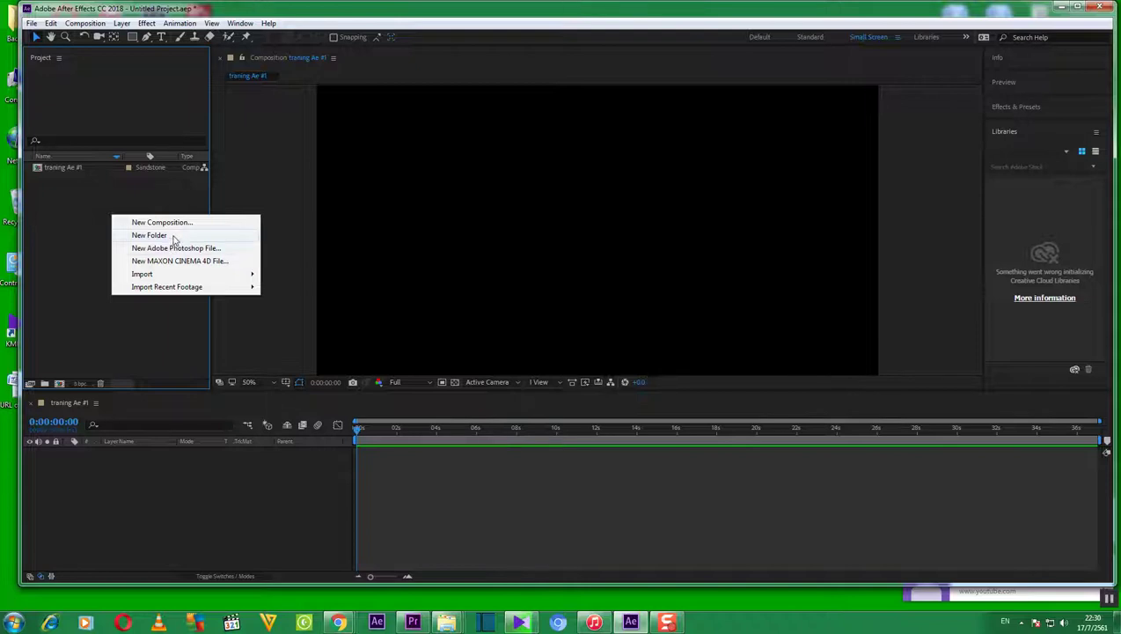
mouse_move(201, 287)
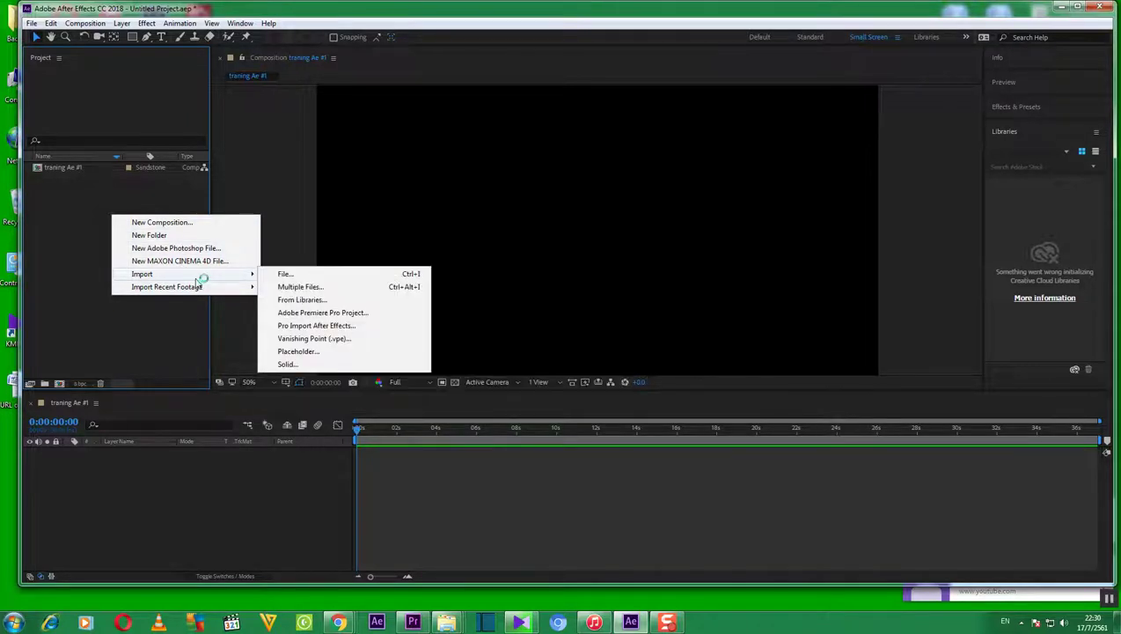
click(283, 276)
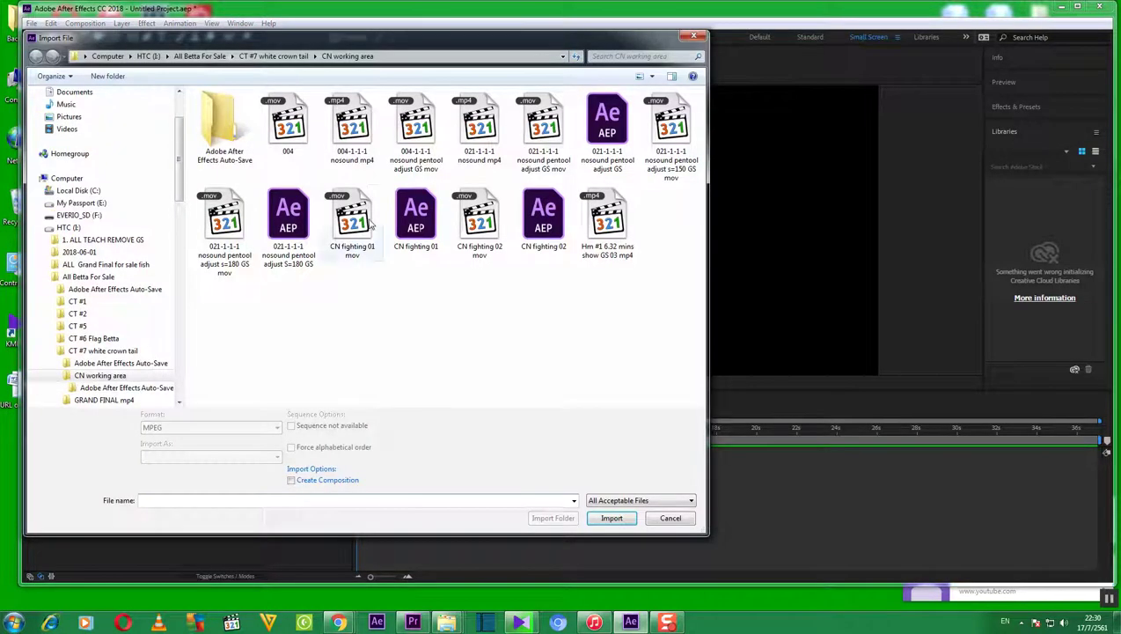
drag(299, 42, 547, 44)
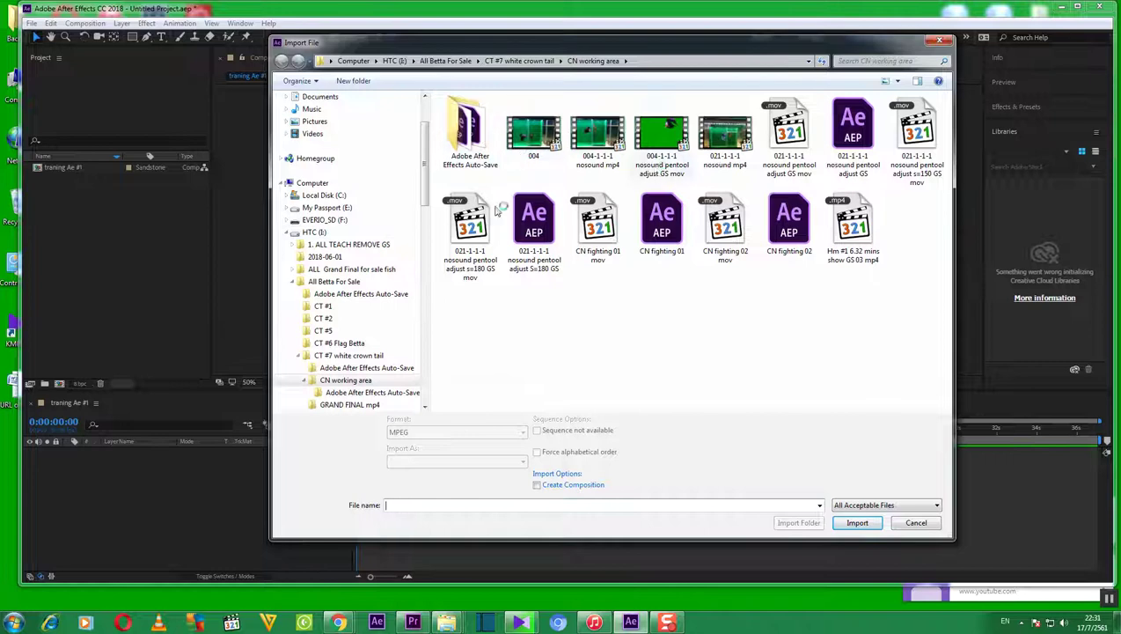
click(340, 198)
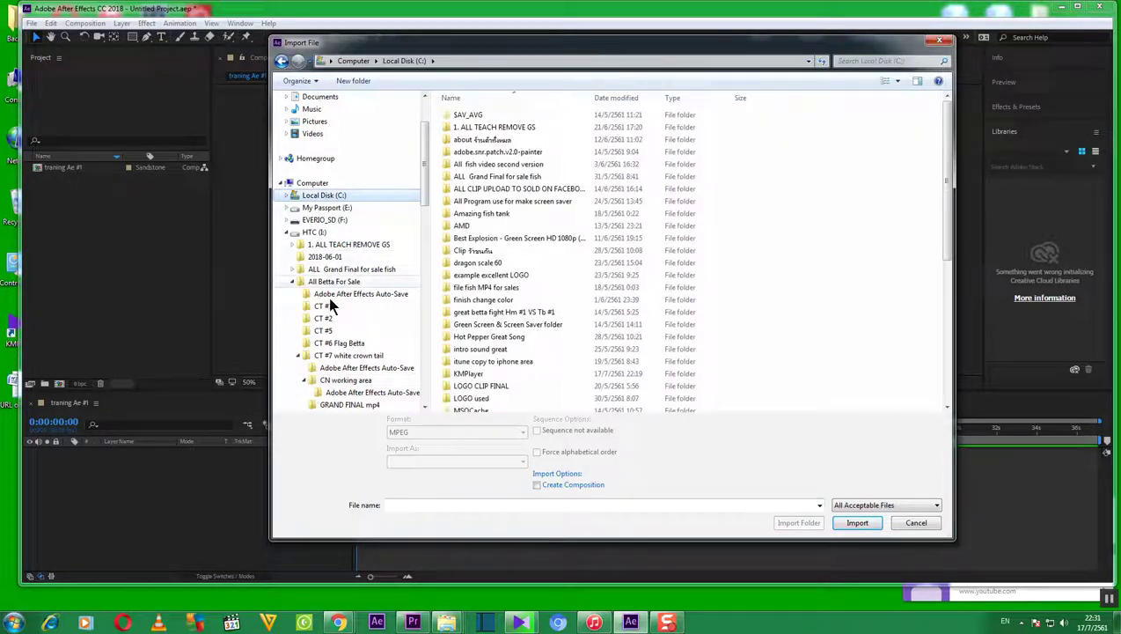
click(314, 232)
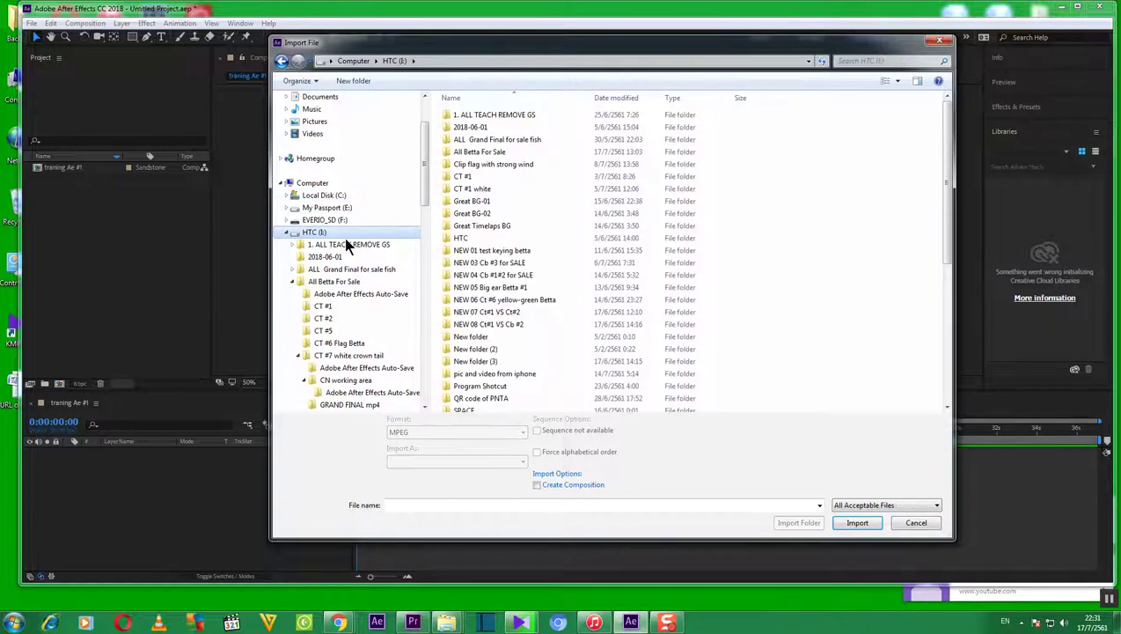
double_click(498, 117)
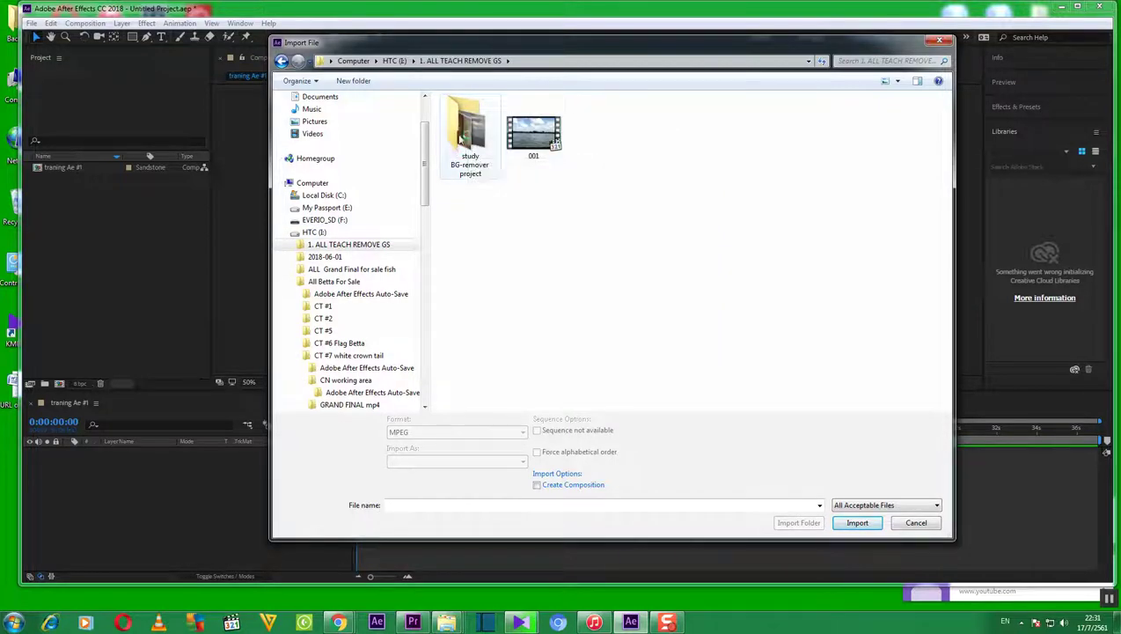
click(475, 155)
double_click(475, 154)
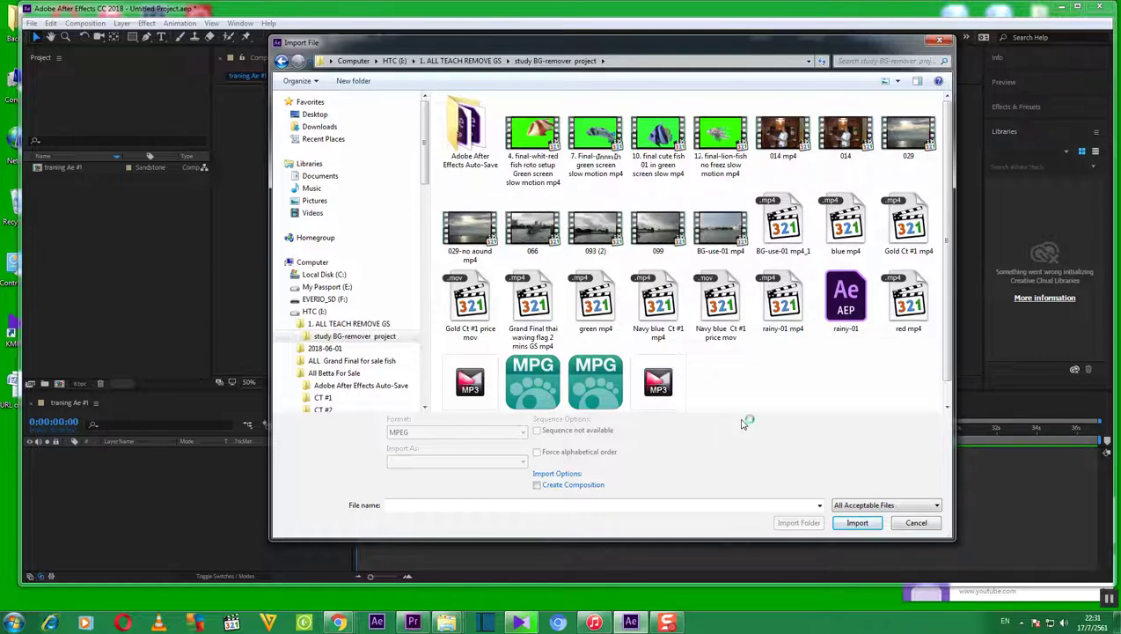
Close the KMPlayer window that is still playing the fighting fish video
mouse_move(523, 616)
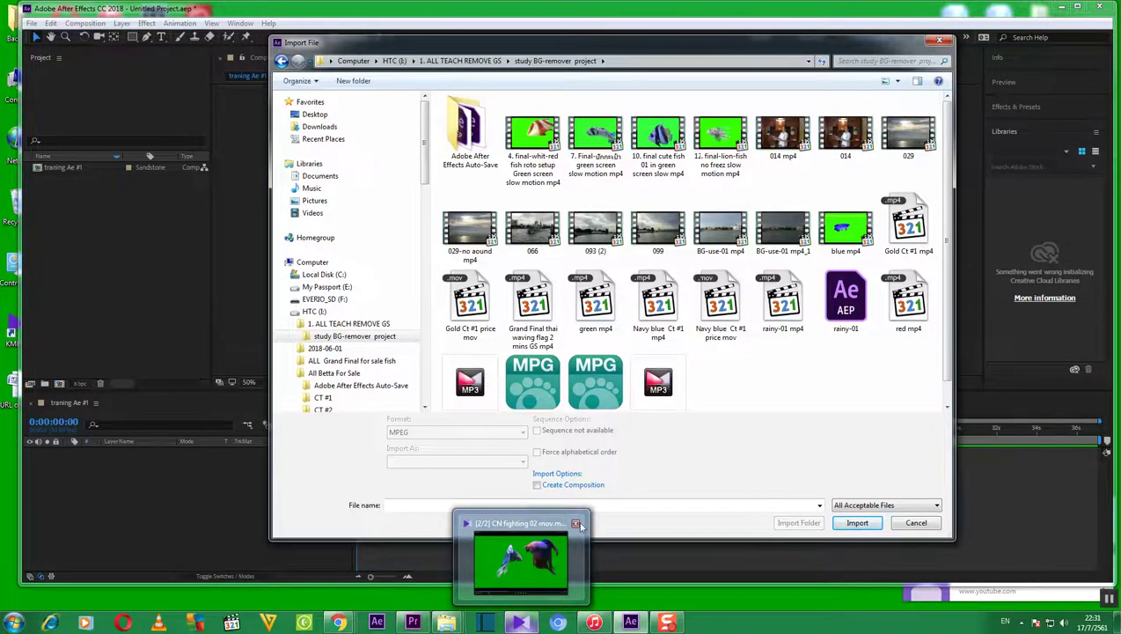
mouse_move(577, 526)
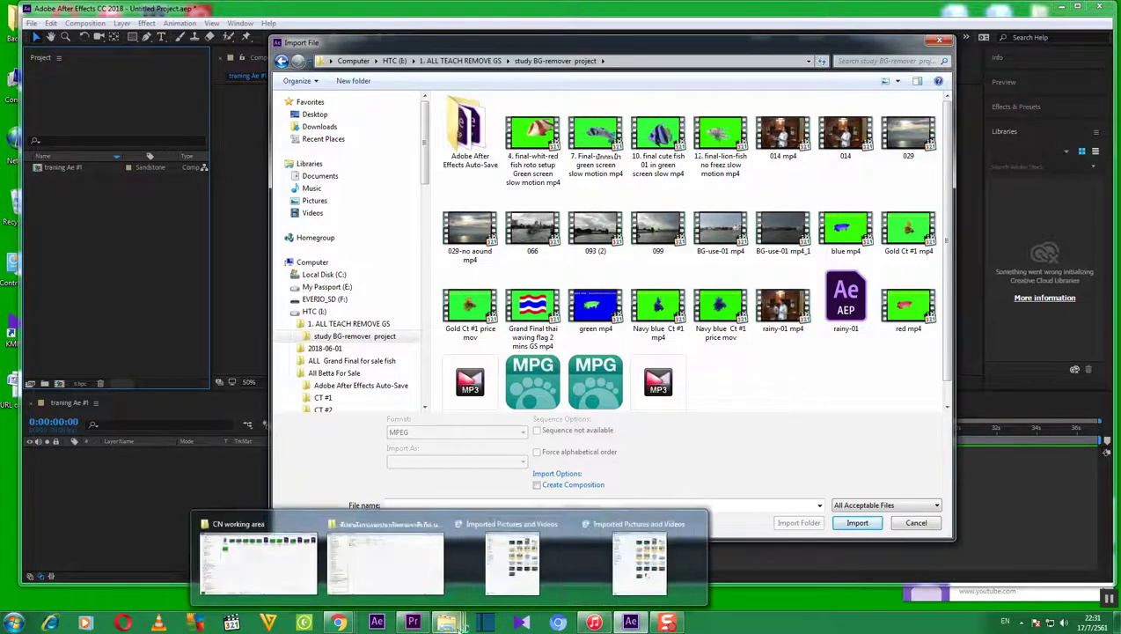
mouse_move(340, 623)
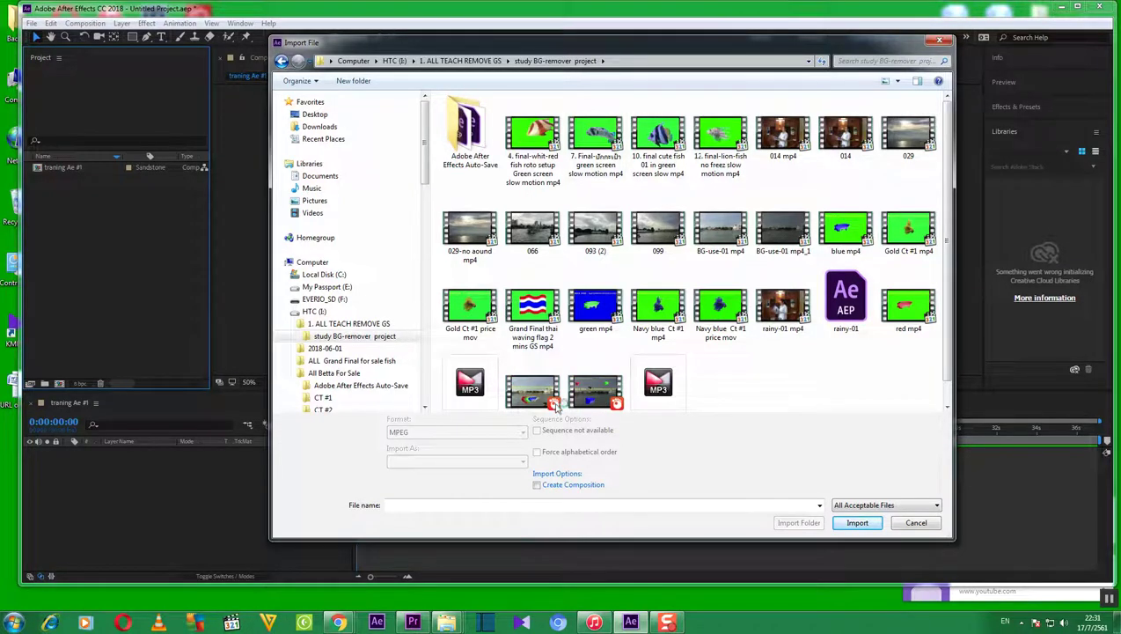
Import the red mp4 video from the study BG-remover project folder as footage
click(944, 385)
drag(944, 385, 877, 340)
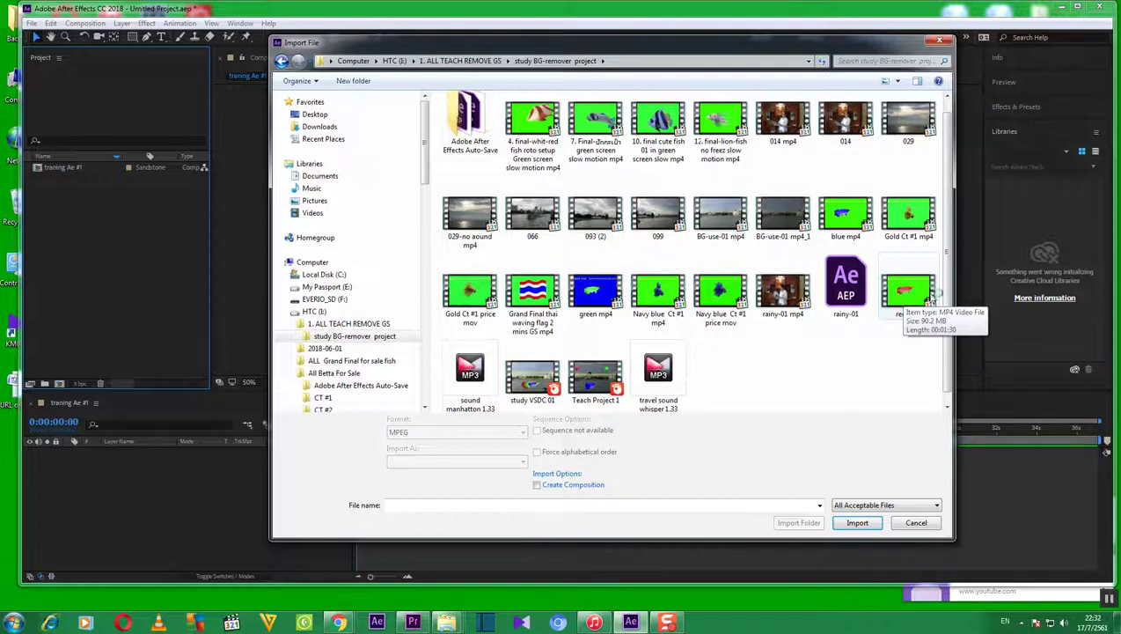
click(908, 289)
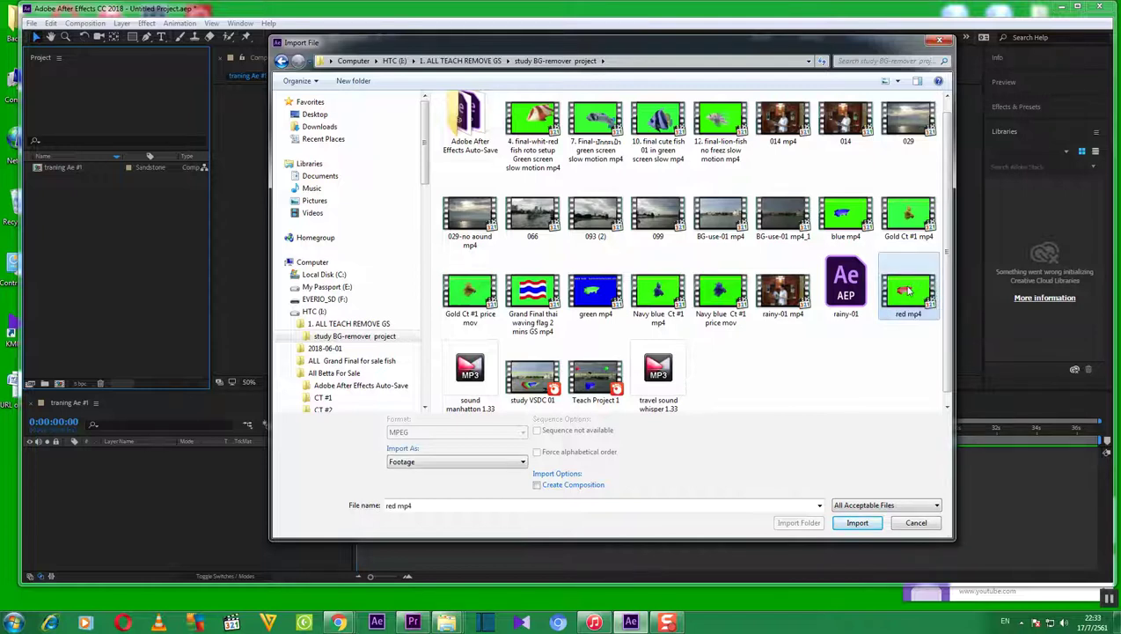
click(866, 523)
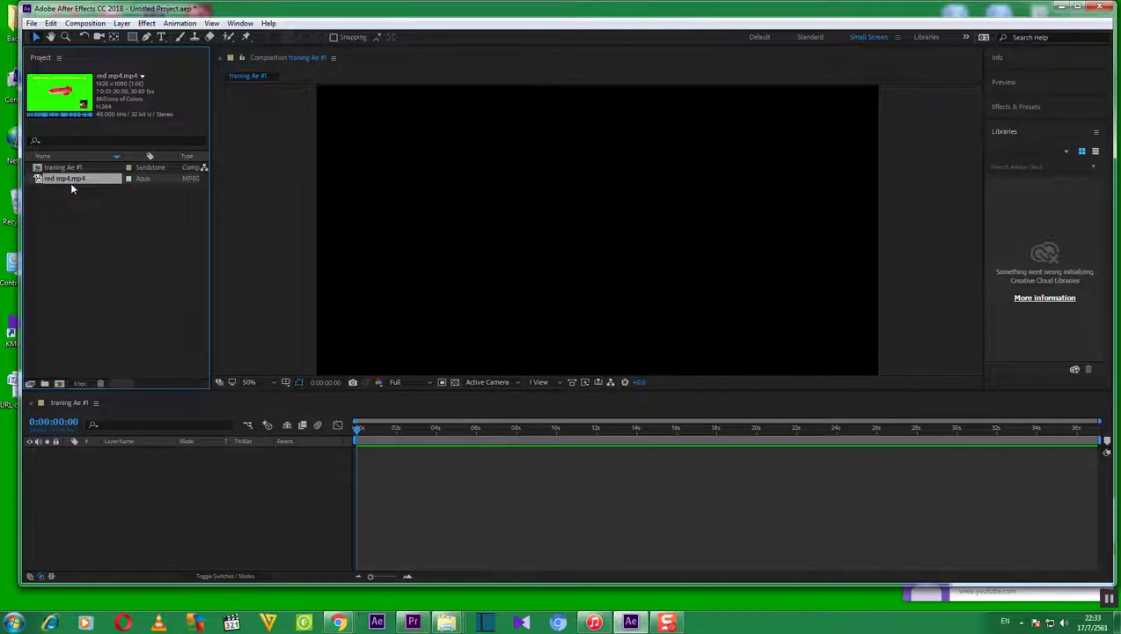
drag(70, 183, 629, 491)
click(240, 23)
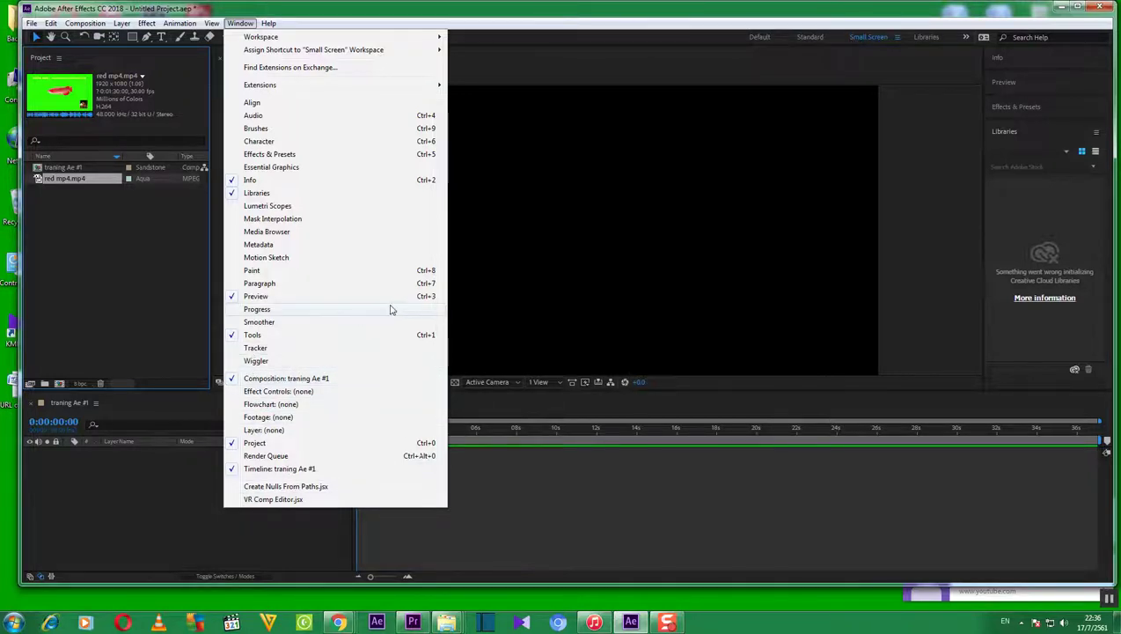
click(519, 285)
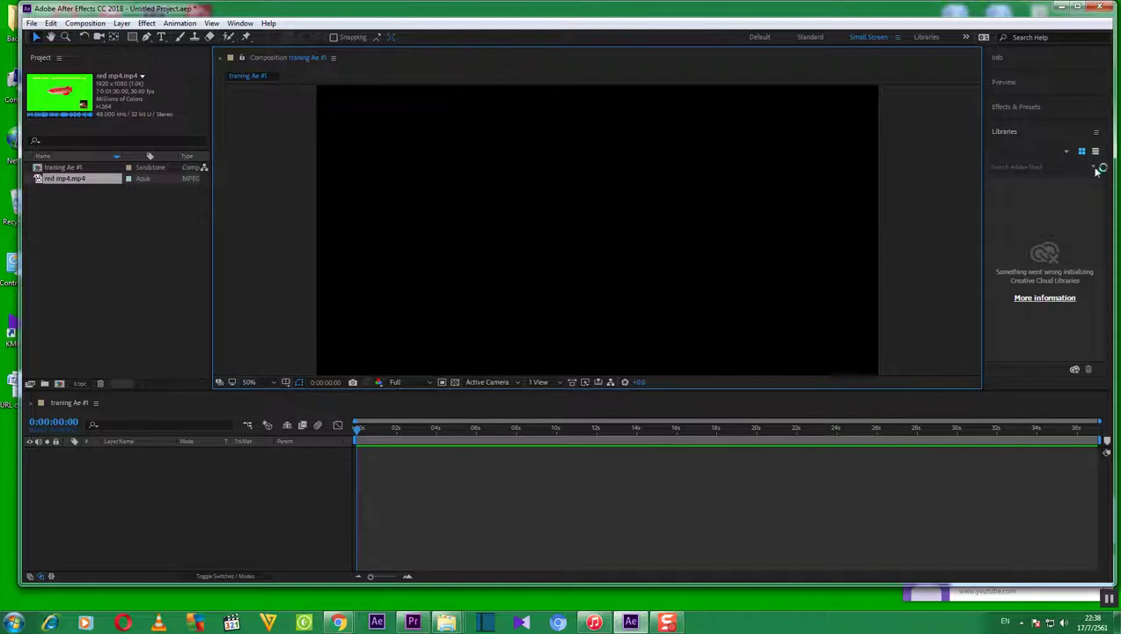
Expand the Preview settings to show the playback options
click(1080, 140)
click(998, 59)
click(1012, 83)
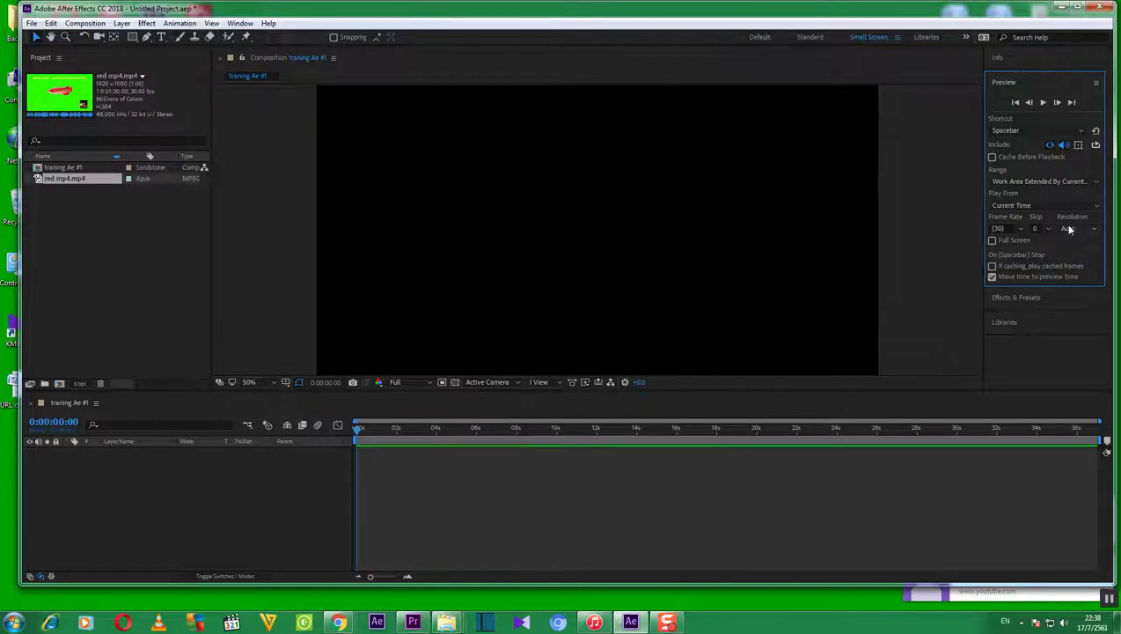
Show the Effects & Presets list and collapse its Keying and Color Correction categories
click(1019, 298)
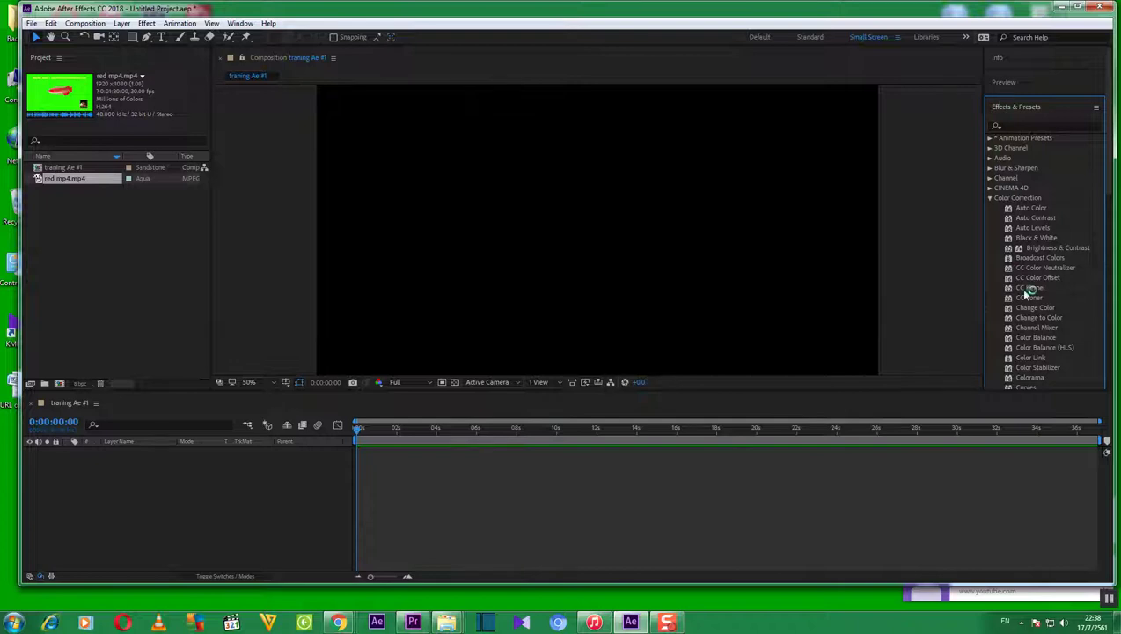
scroll(1026, 292, down, 5)
scroll(1023, 291, down, 3)
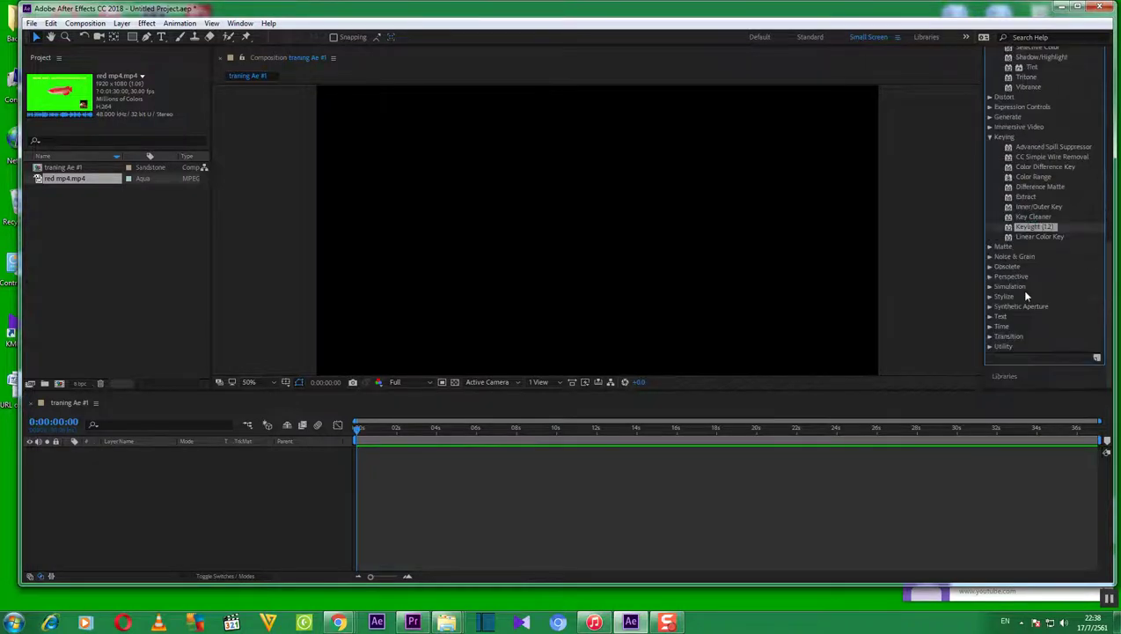
click(991, 138)
scroll(1026, 220, up, 6)
scroll(1026, 220, up, 3)
click(990, 198)
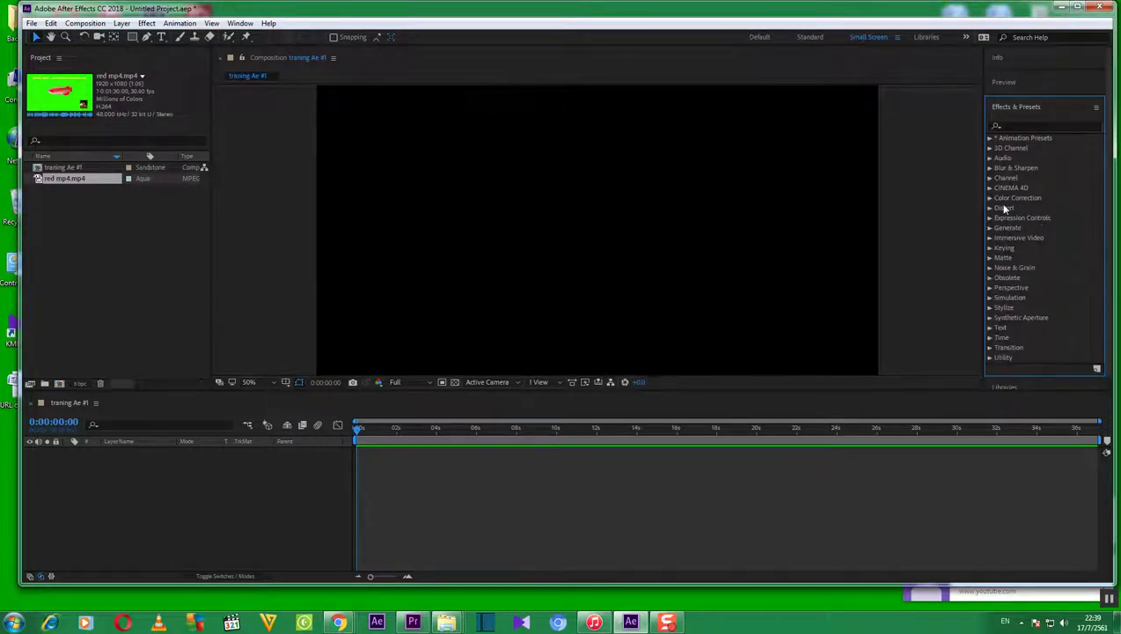
Enlarge the upper workspace area by shortening the timeline, and expand the Preview settings
scroll(1061, 295, down, 1)
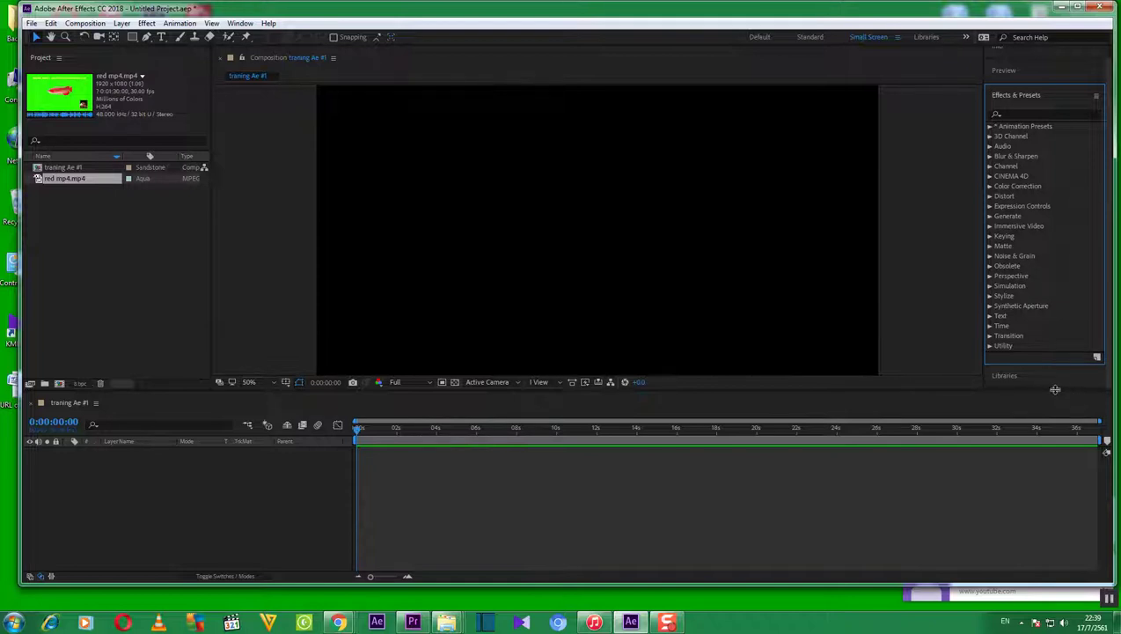
drag(1056, 392, 1053, 418)
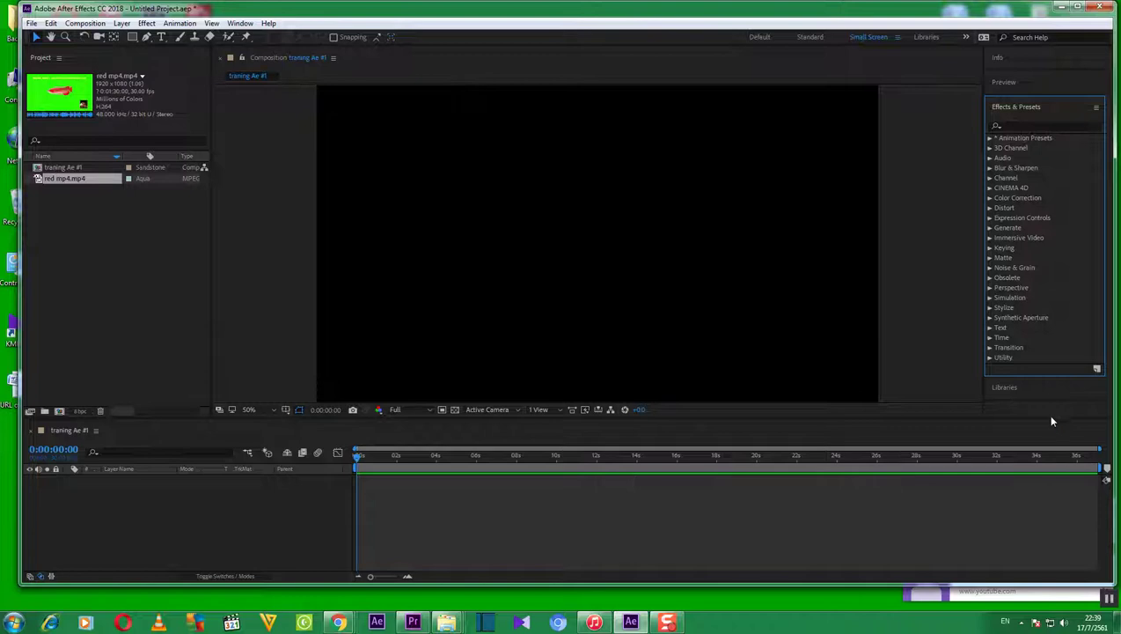
click(1003, 82)
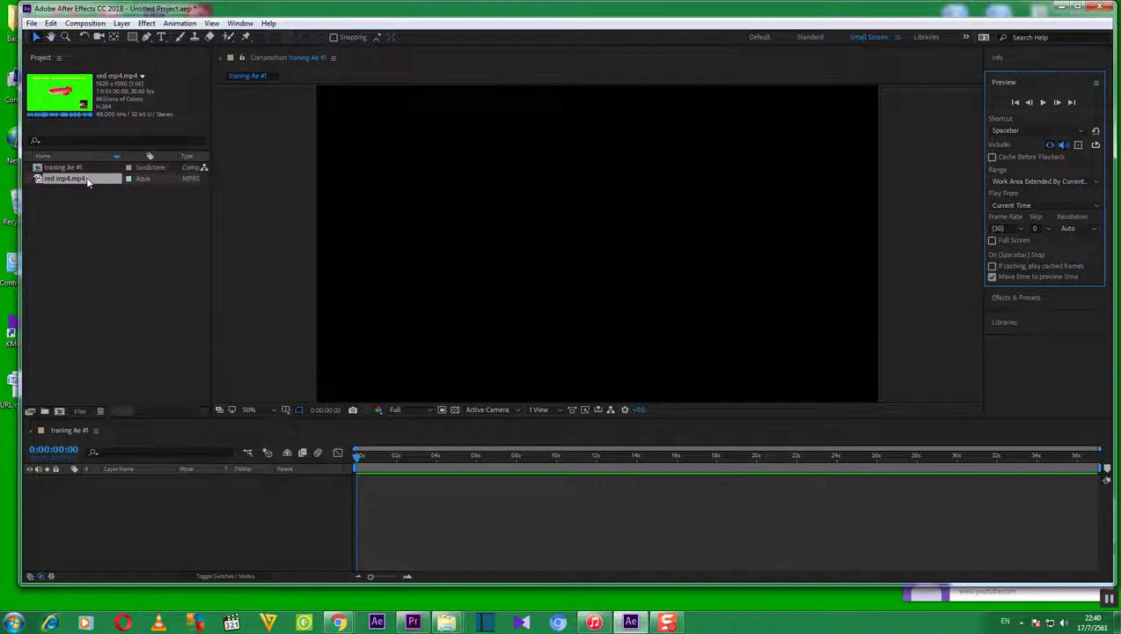
Add the red mp4.mp4 footage to the traning Ae #1 timeline and select that composition in the project
drag(82, 179, 209, 523)
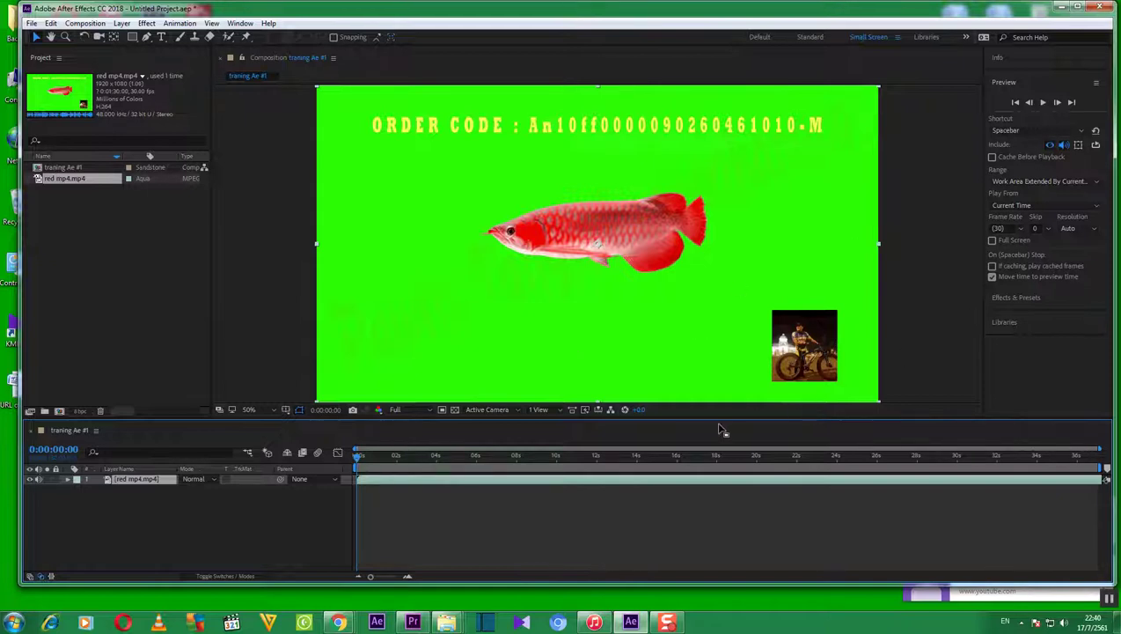
right_click(78, 169)
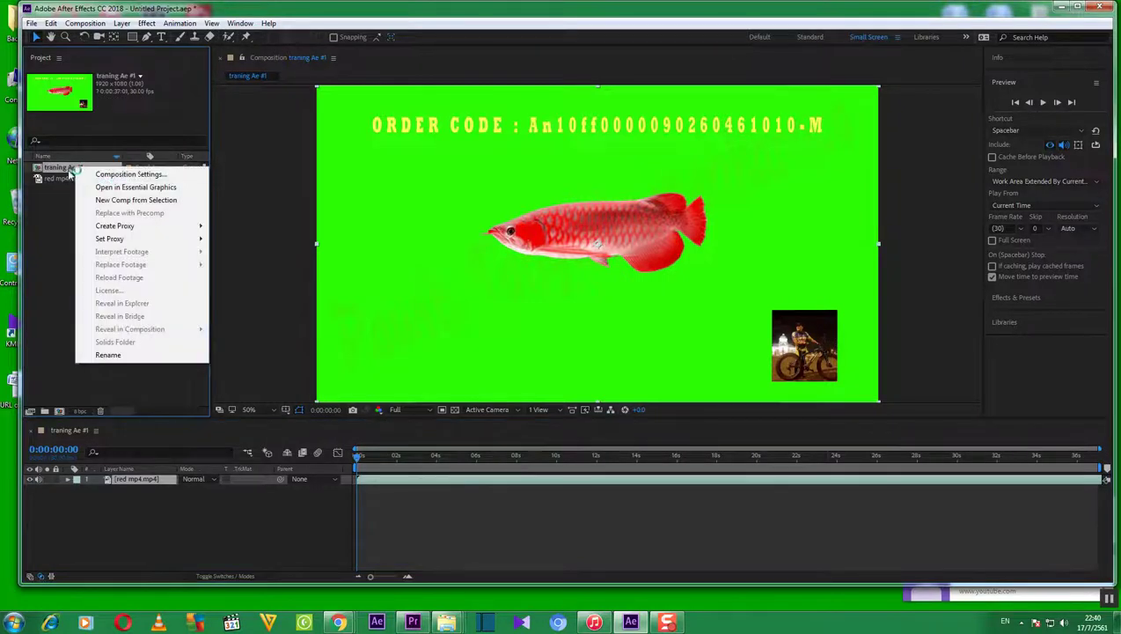
click(72, 171)
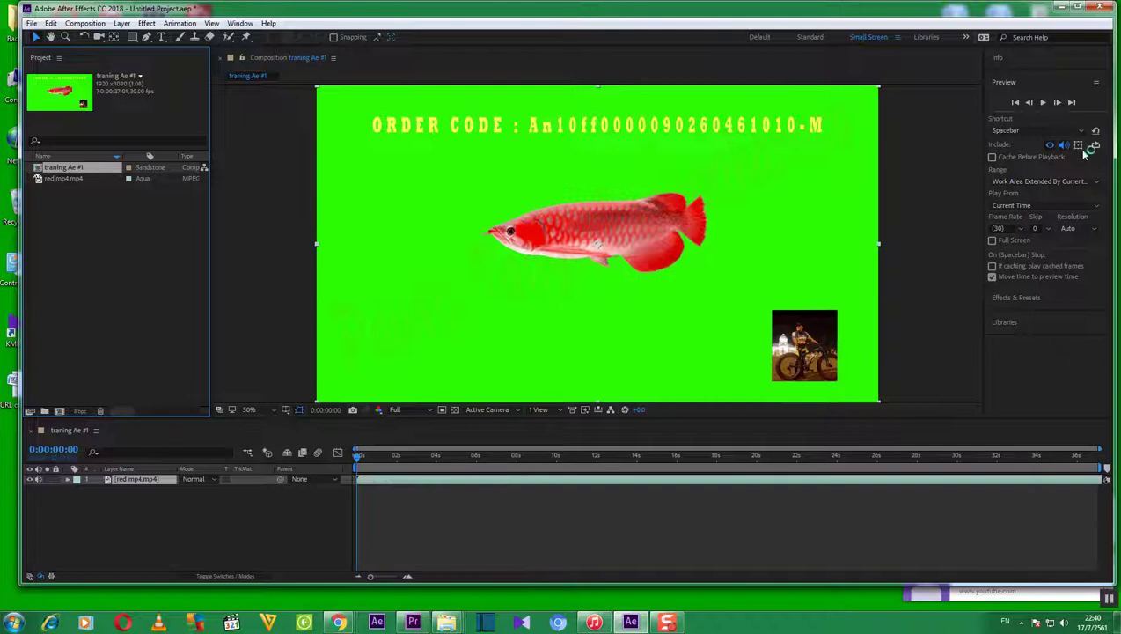
Check the end and beginning of the composition by jumping between its last and first frames
click(1074, 102)
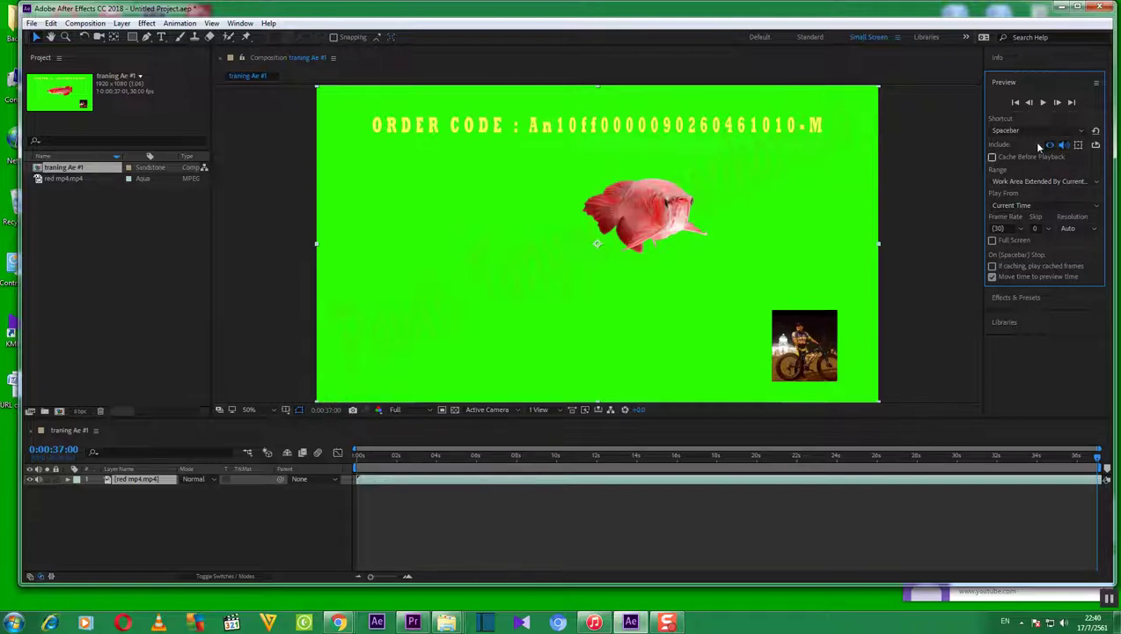
click(1016, 103)
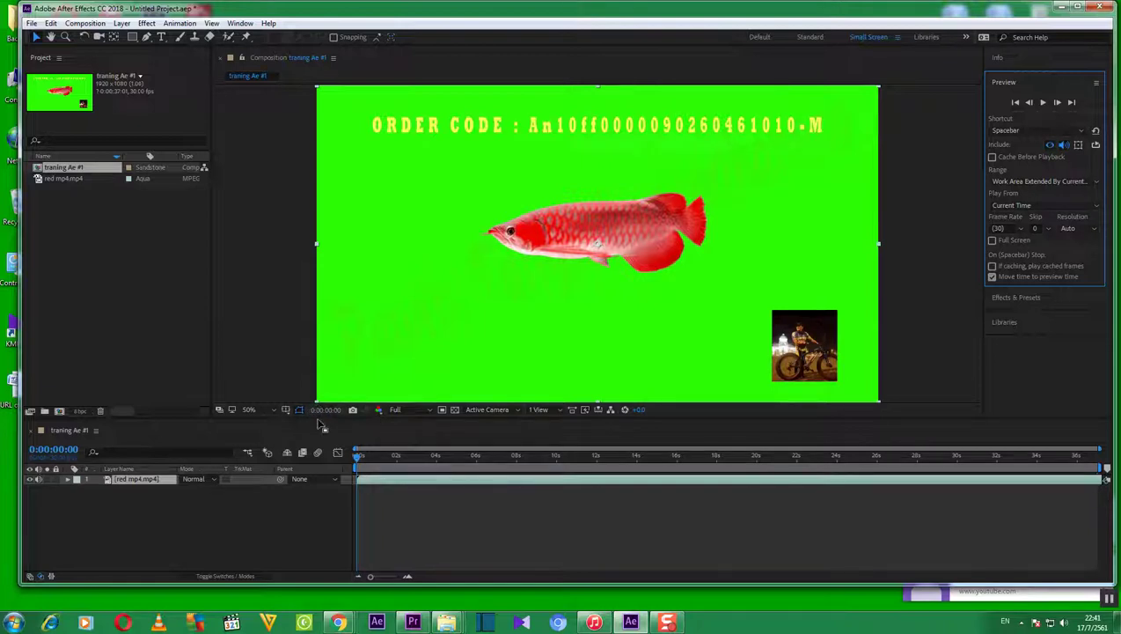
click(1071, 102)
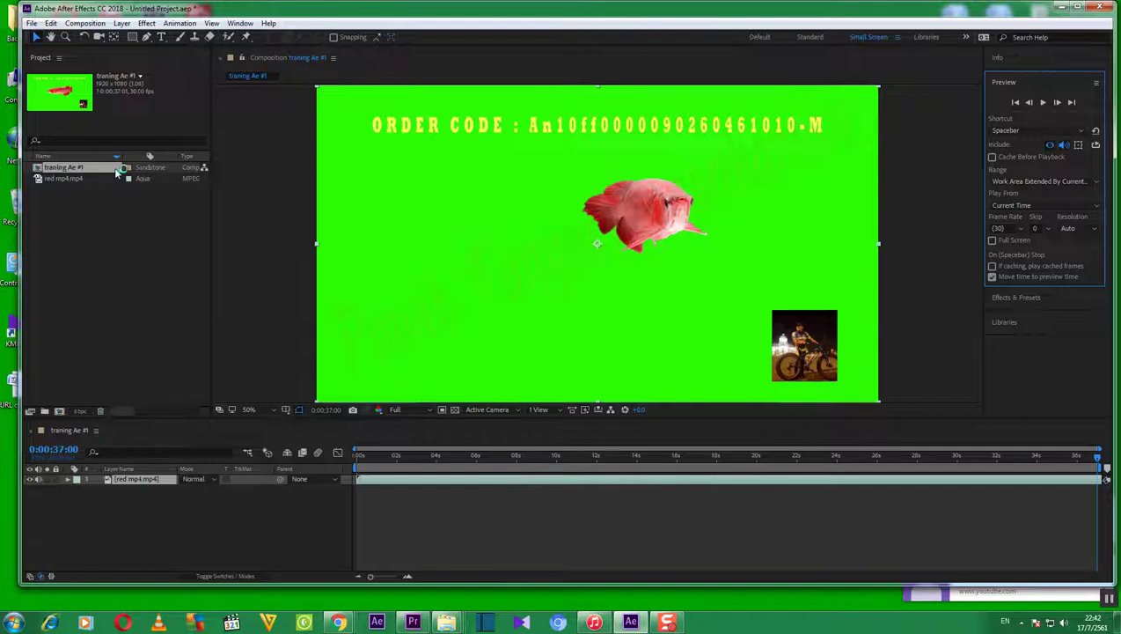
Switch the red mp4.mp4 layer's visibility off and on repeatedly to check its effect, leaving the layer visible
click(76, 180)
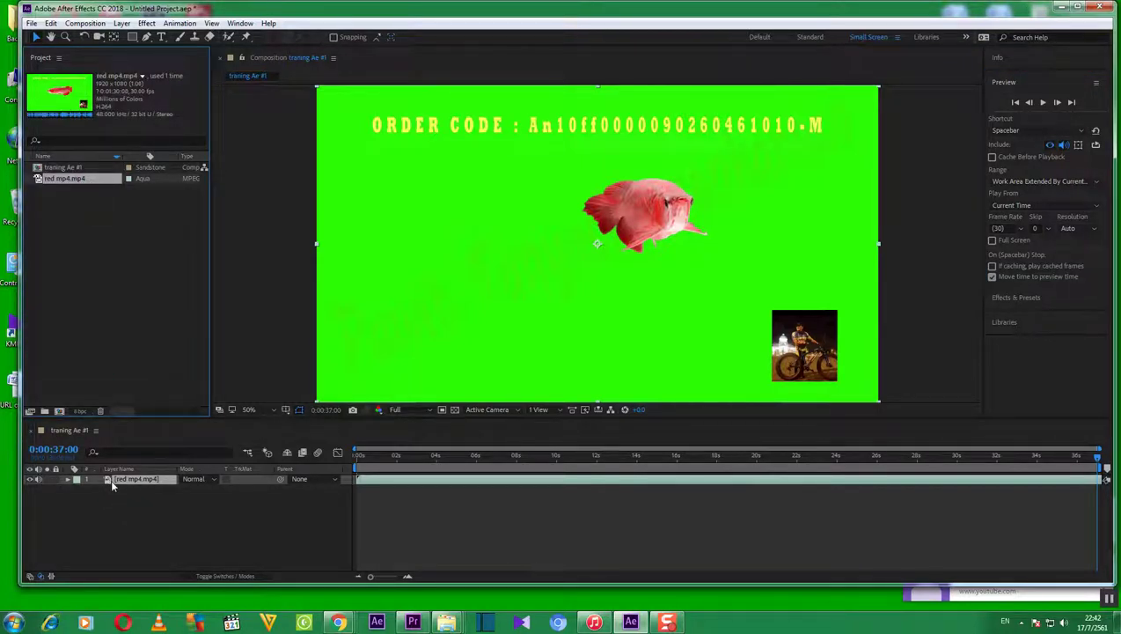
click(40, 448)
key(Escape)
click(29, 482)
click(29, 480)
click(29, 479)
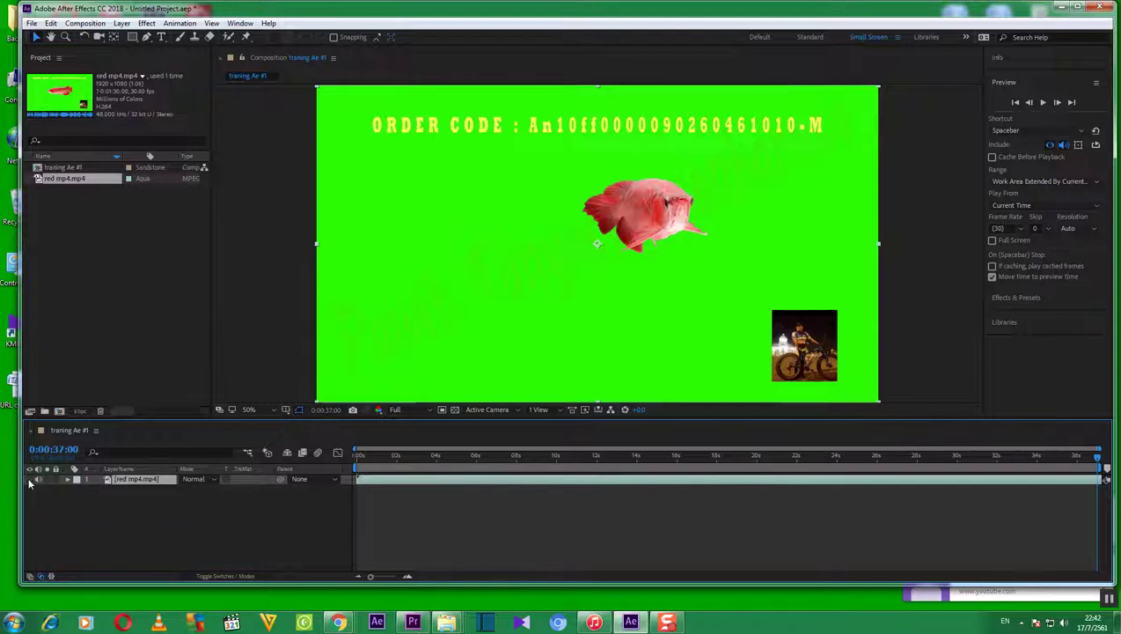
click(29, 480)
click(30, 480)
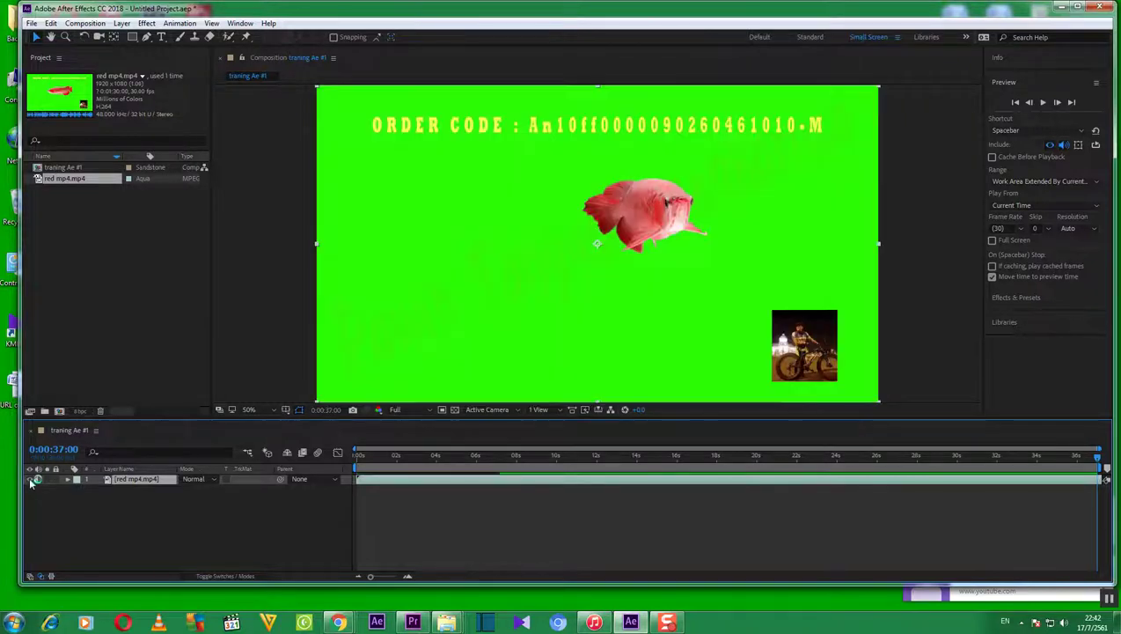
click(30, 479)
click(29, 480)
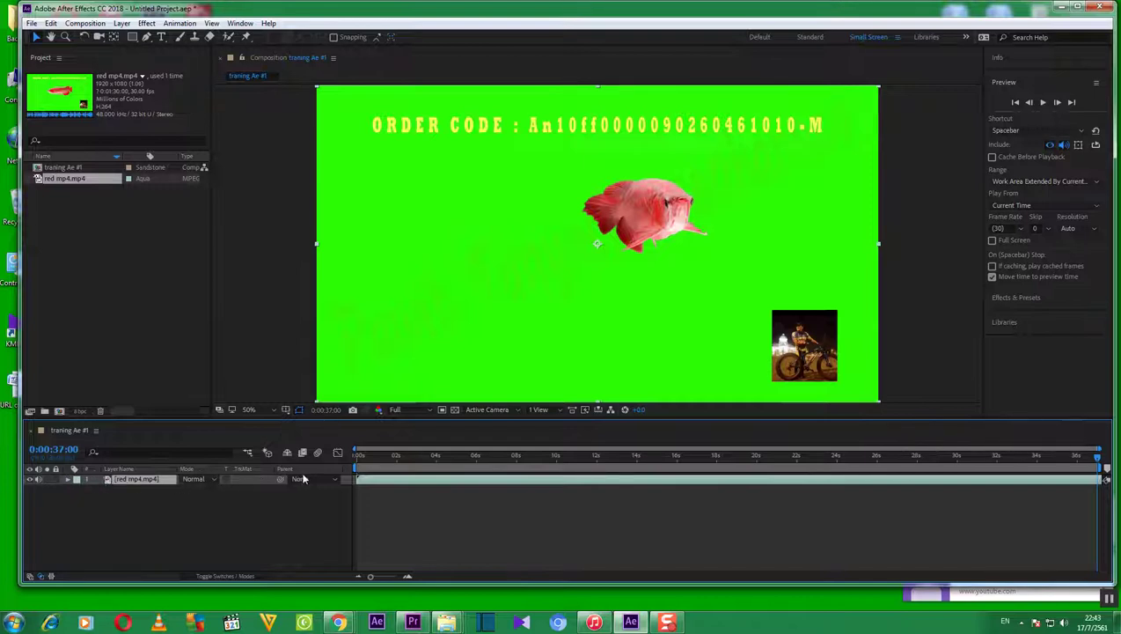
Examine the blending modes available for the red mp4.mp4 layer without choosing a different one
click(217, 480)
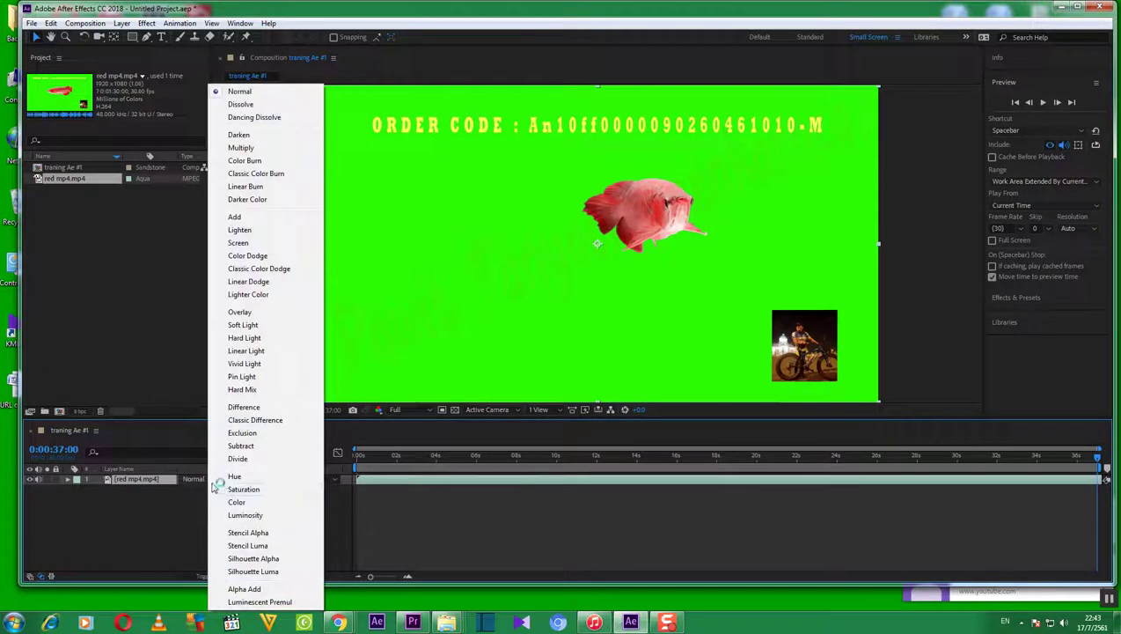
click(345, 526)
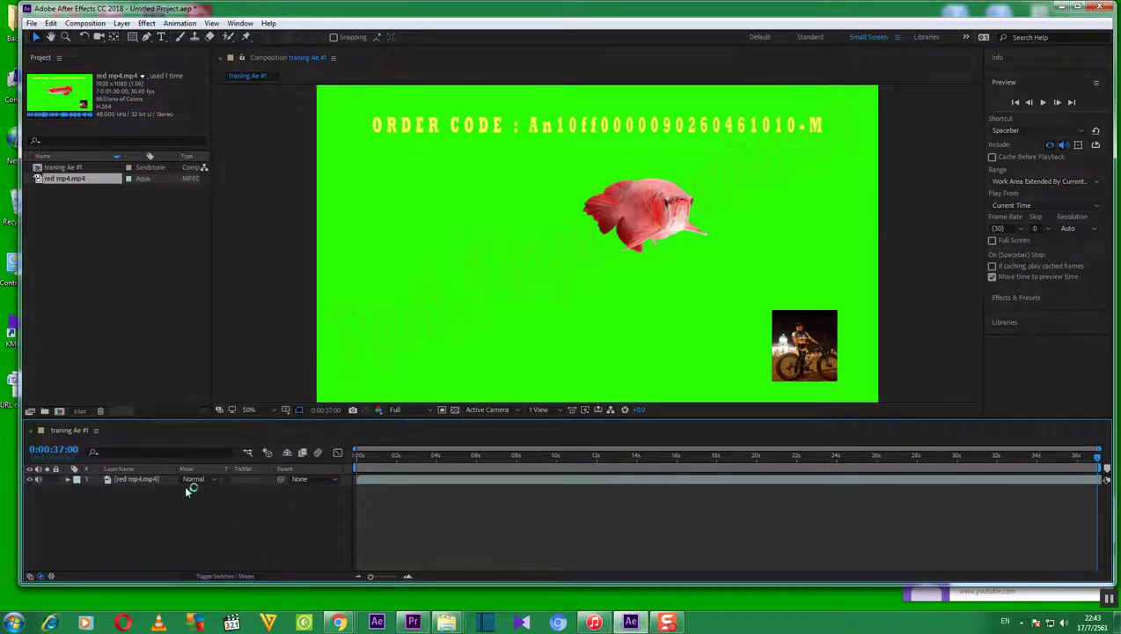
click(49, 480)
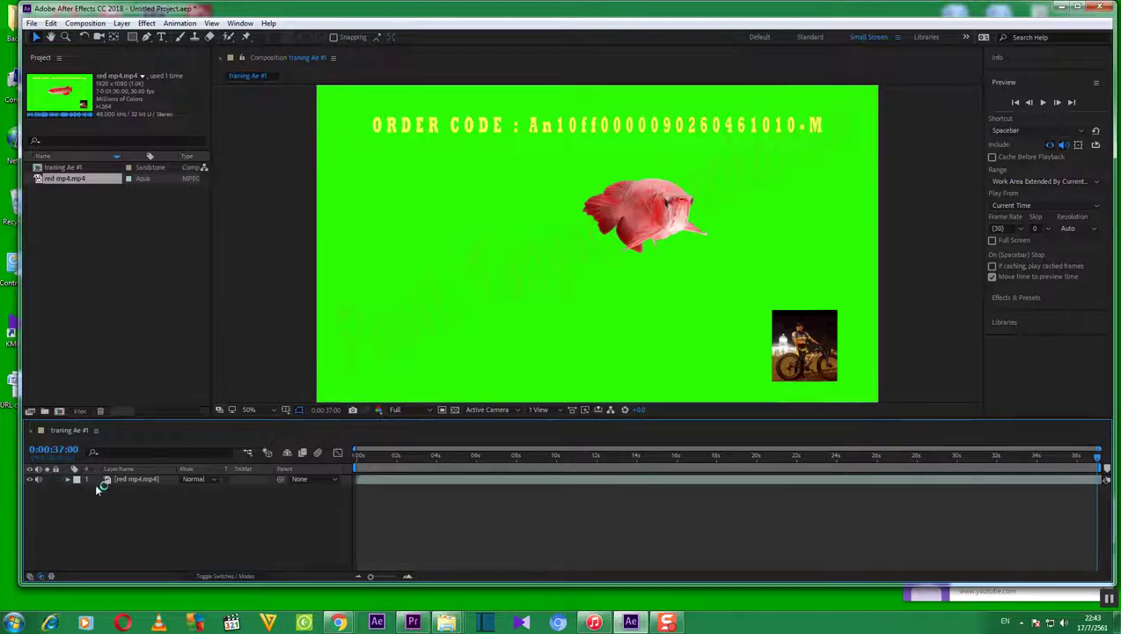
click(213, 480)
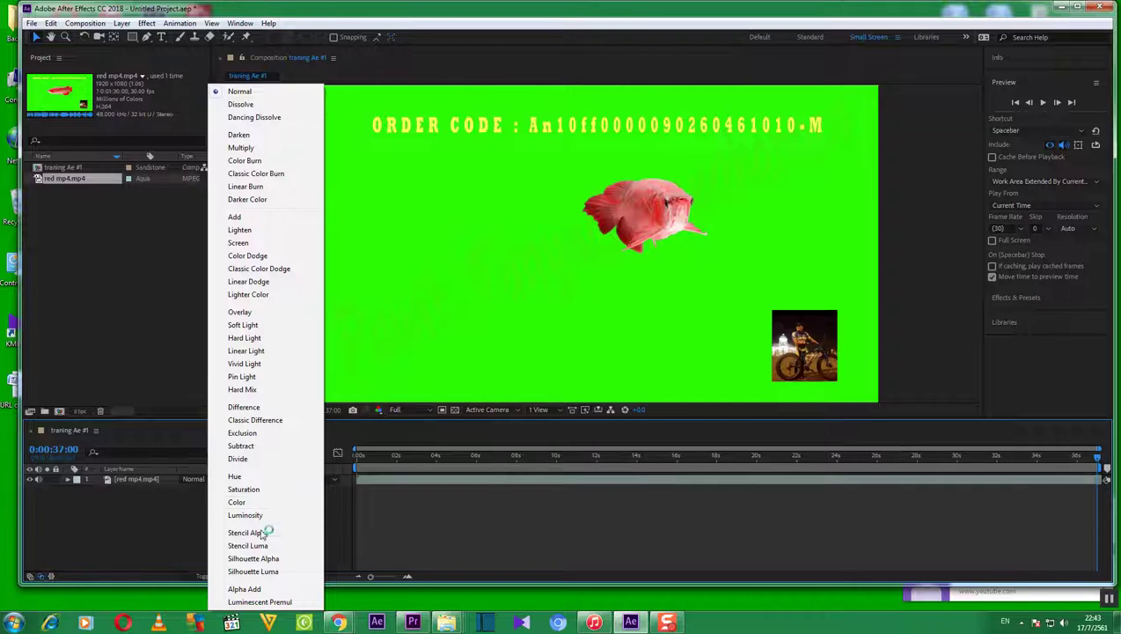
click(158, 380)
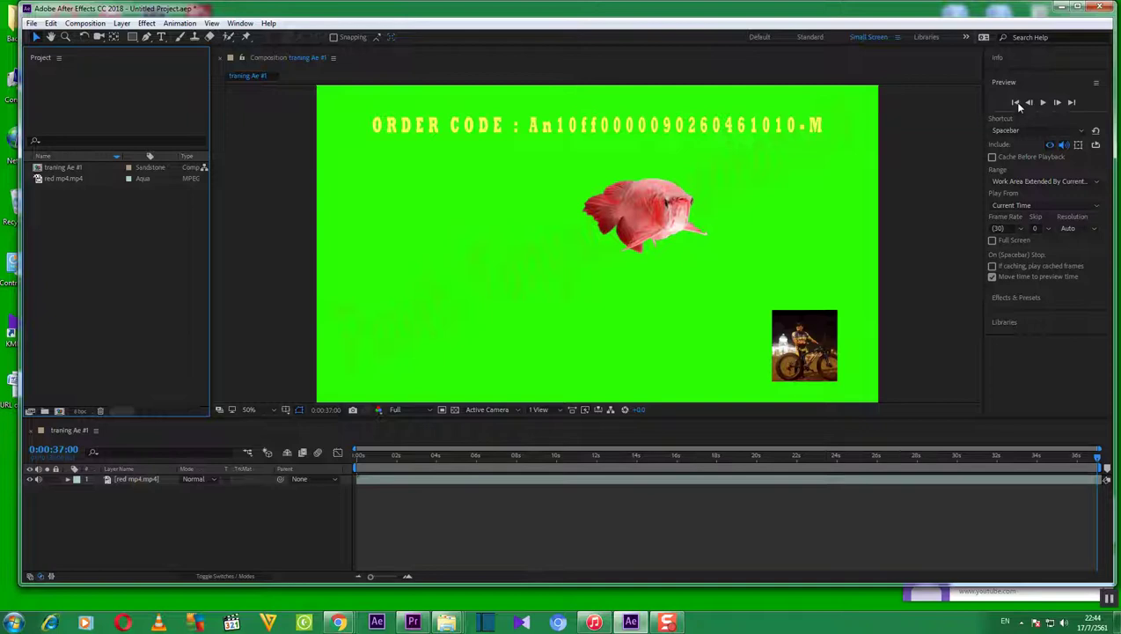
Return to the first frame and apply the Keylight (1.2) keying effect to the red mp4.mp4 footage
click(1015, 103)
click(1017, 104)
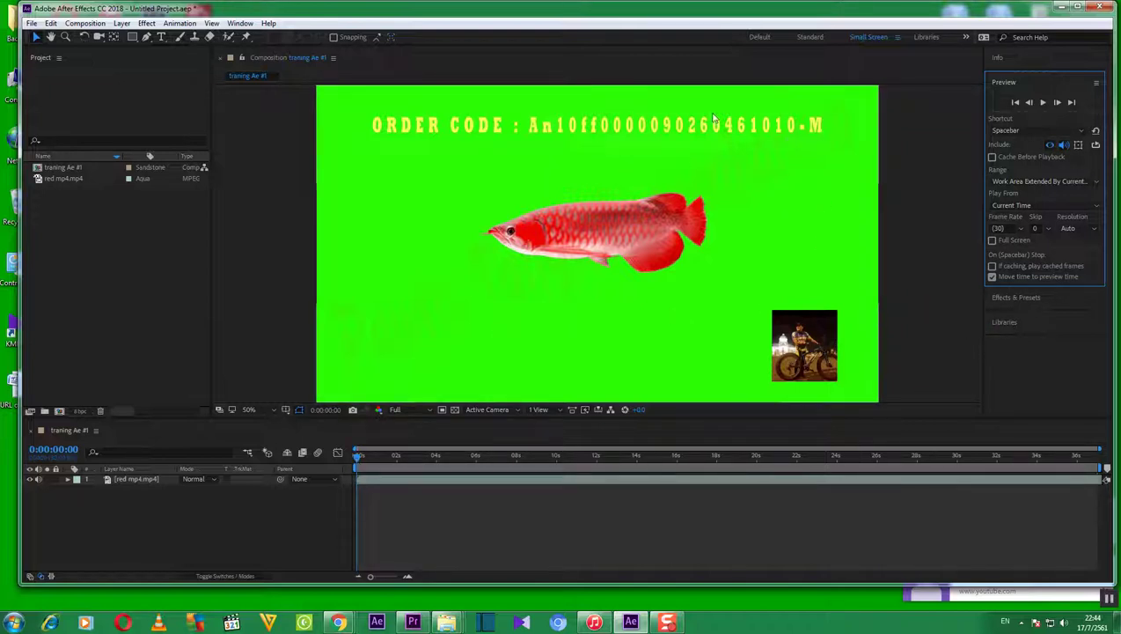
click(1021, 297)
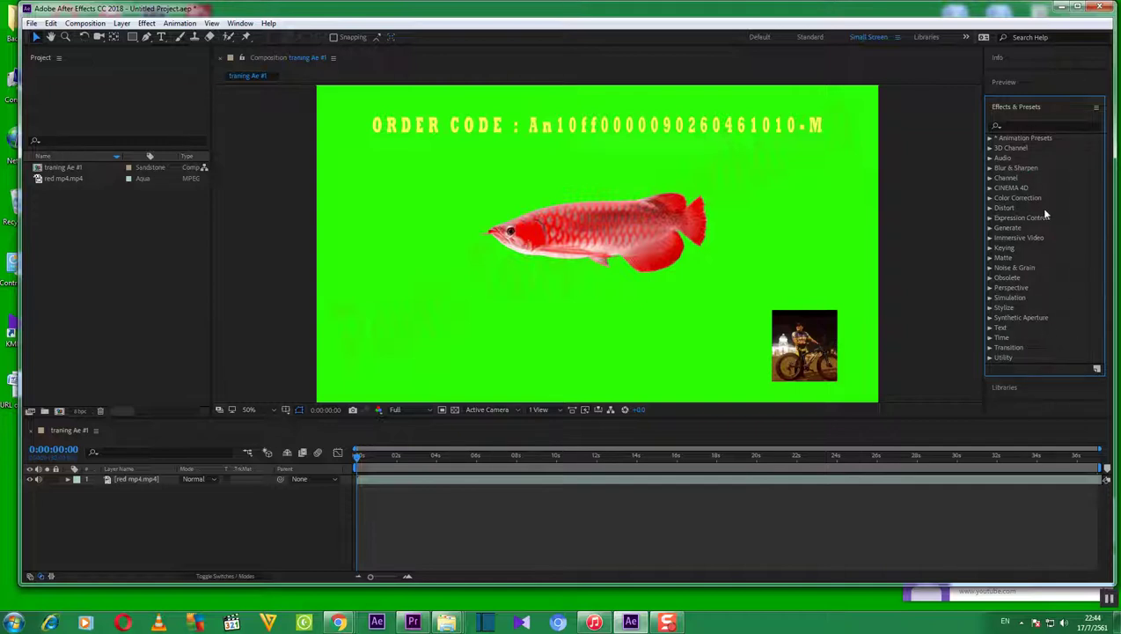
click(989, 248)
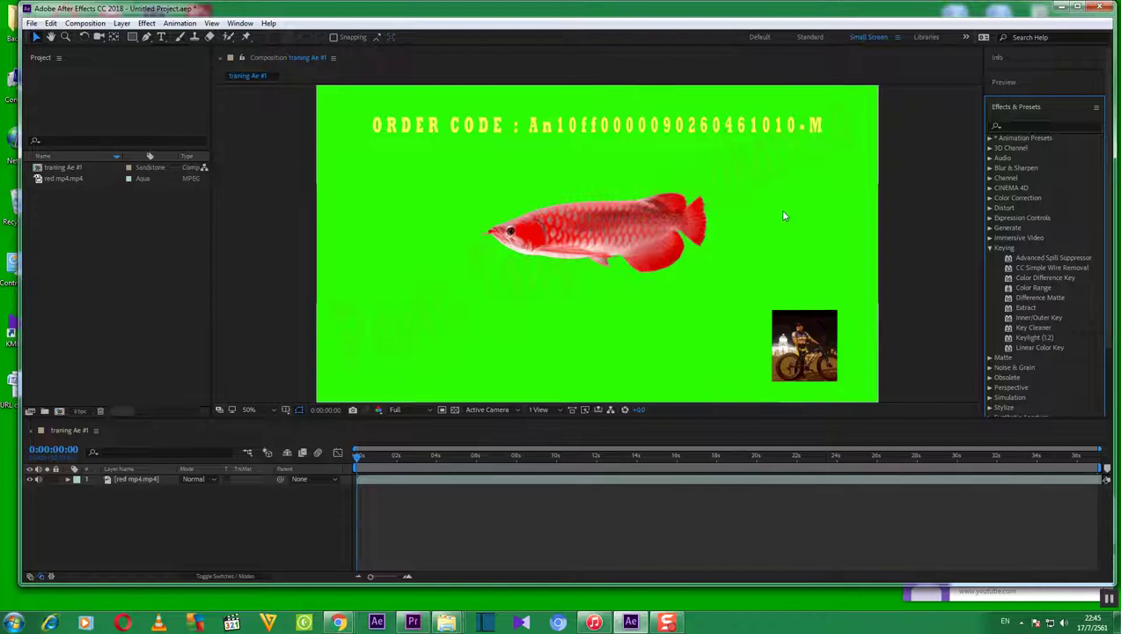
click(1039, 339)
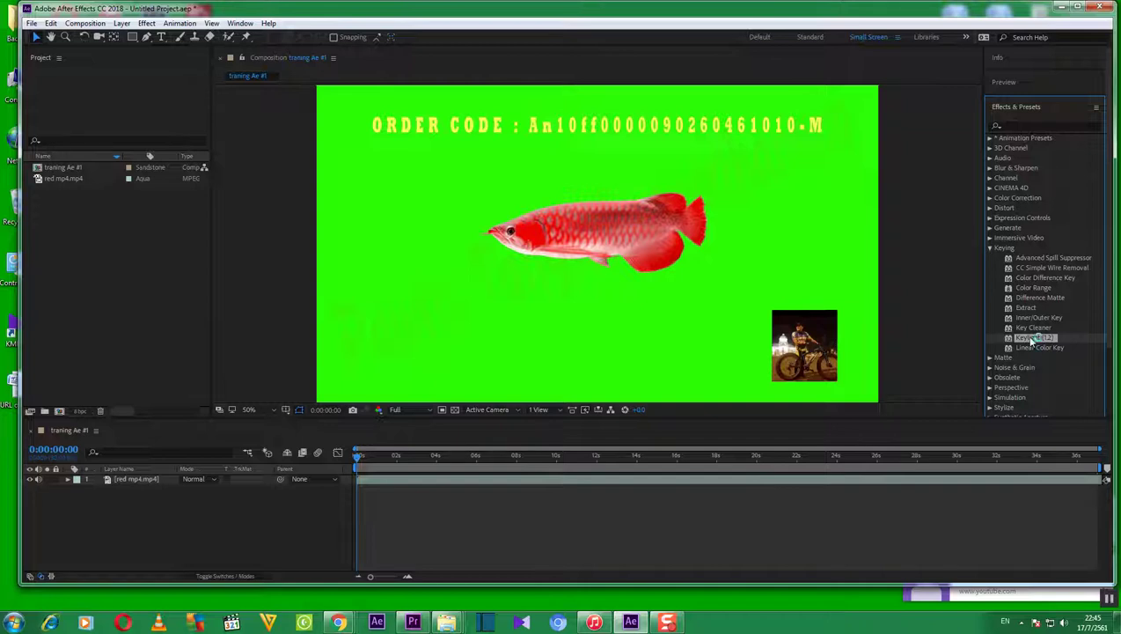
drag(1032, 339, 668, 282)
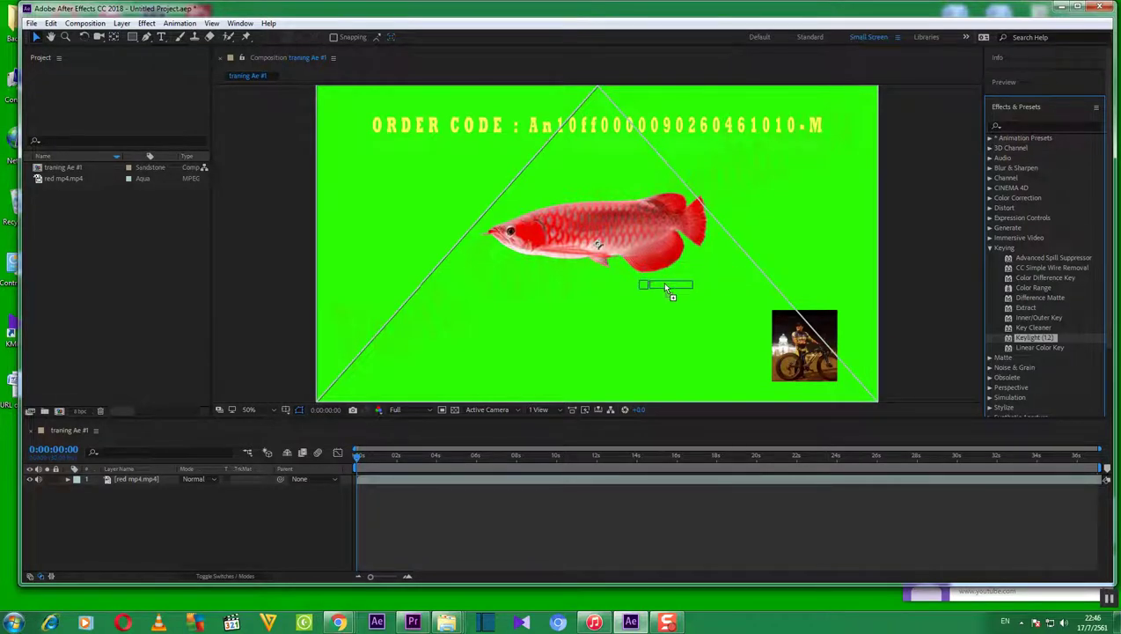
drag(670, 280, 672, 278)
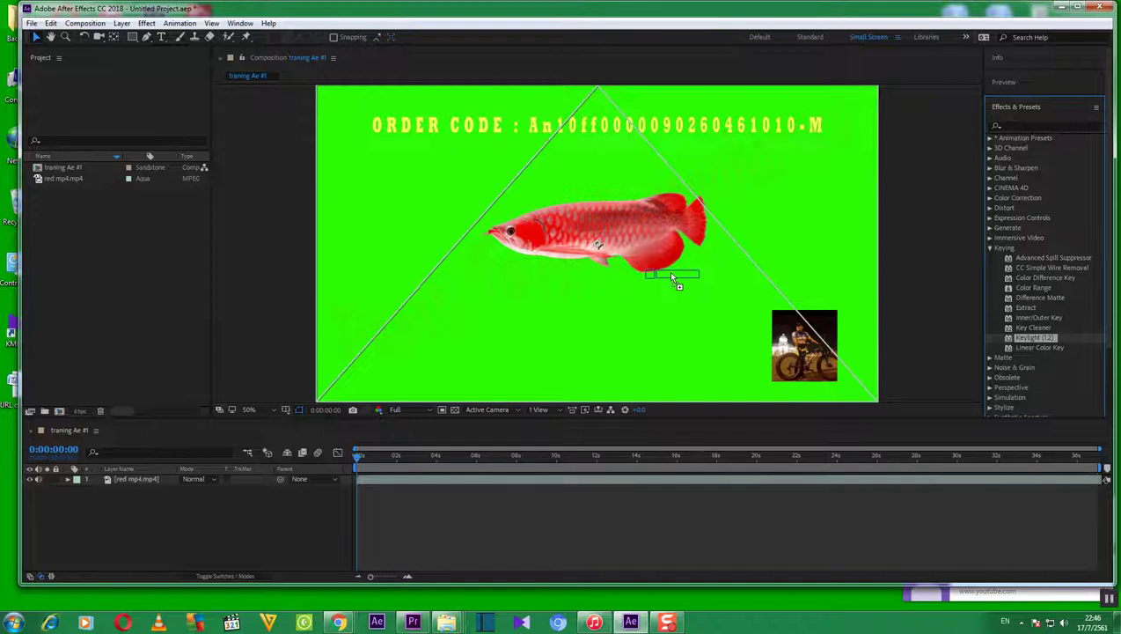
drag(671, 277, 672, 275)
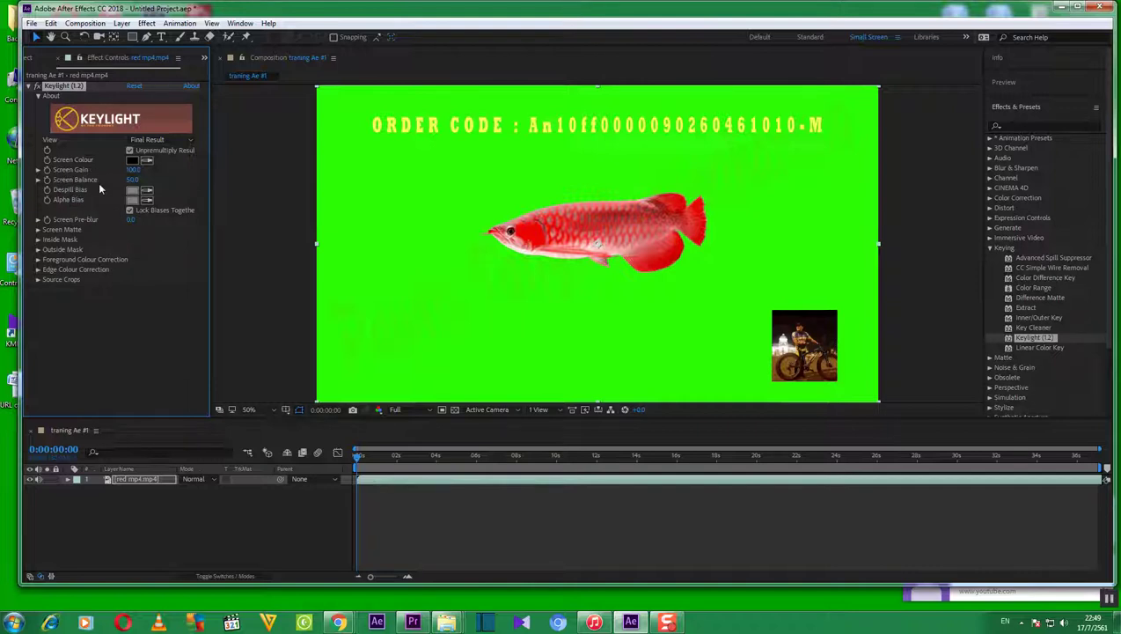
Expand Keylight's Screen Matte settings and reveal the sliders from Clip Black through Screen Despot White
click(37, 230)
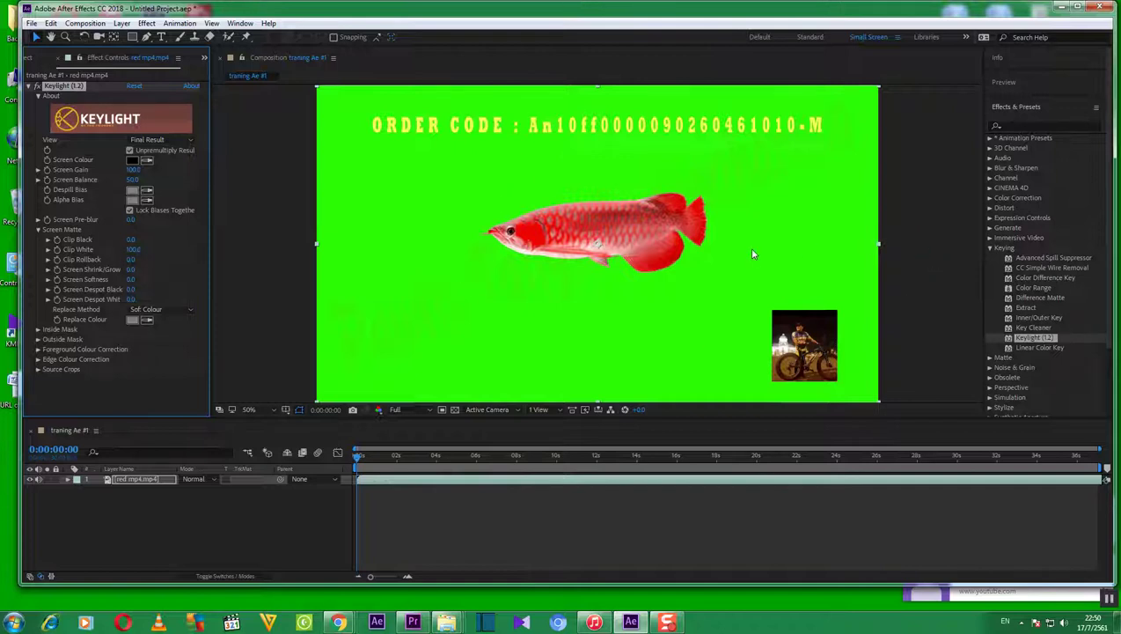
key(Return)
click(48, 239)
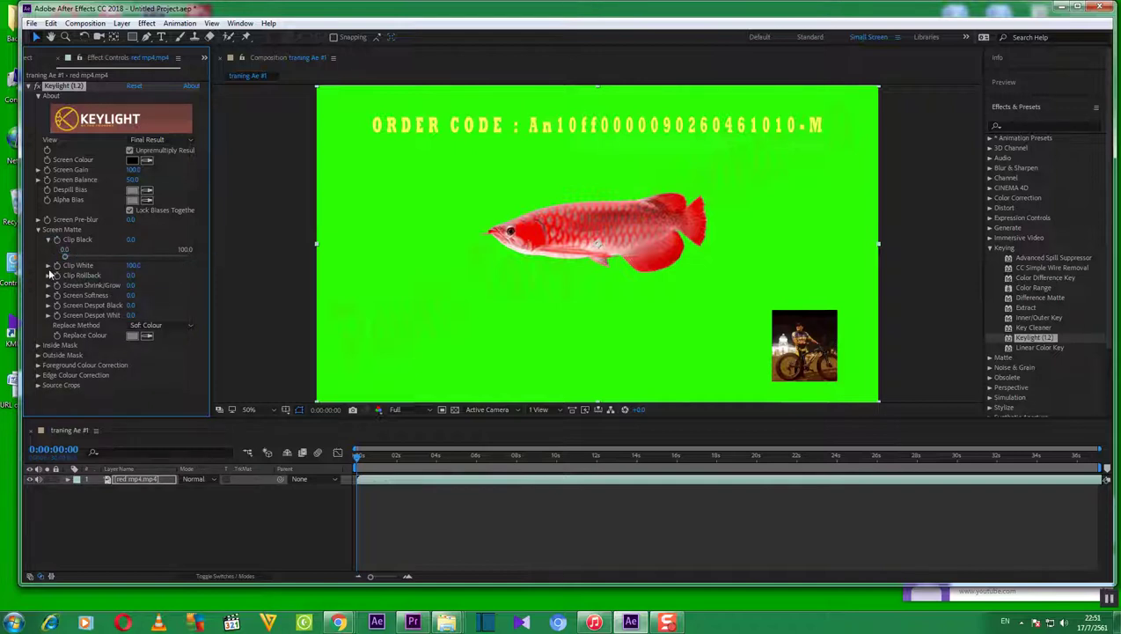
click(47, 265)
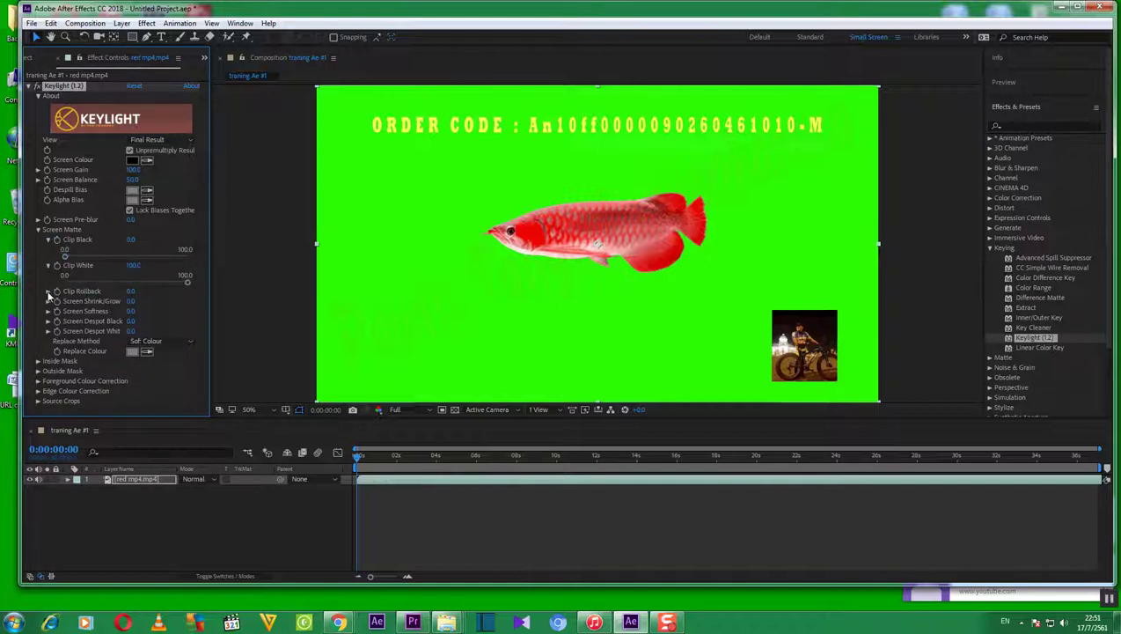
click(47, 291)
click(48, 317)
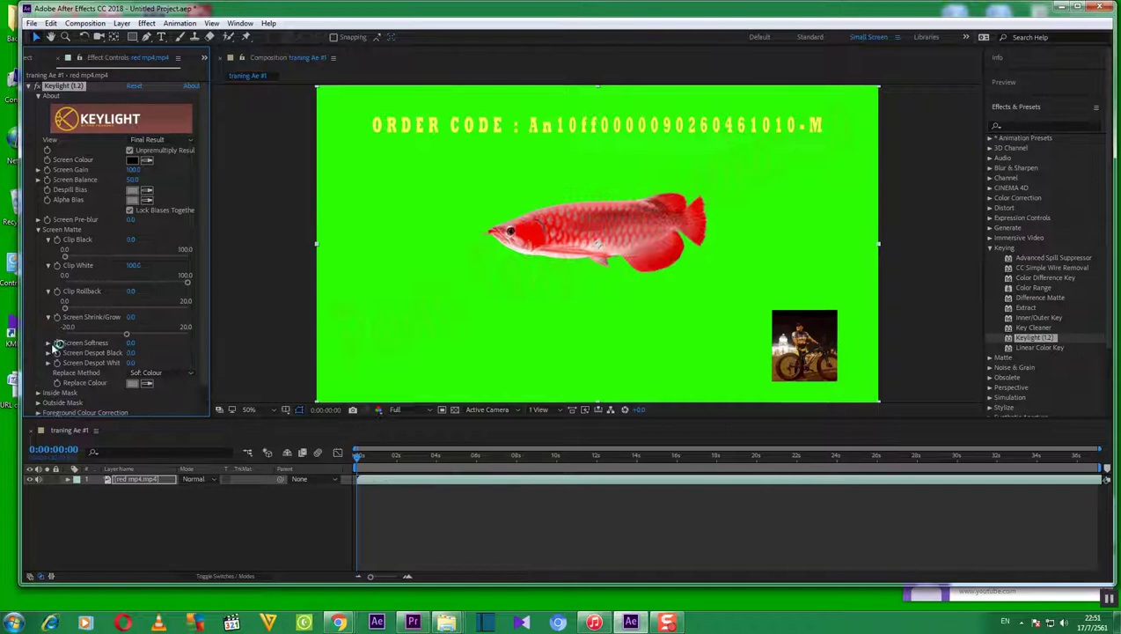
click(49, 343)
click(48, 369)
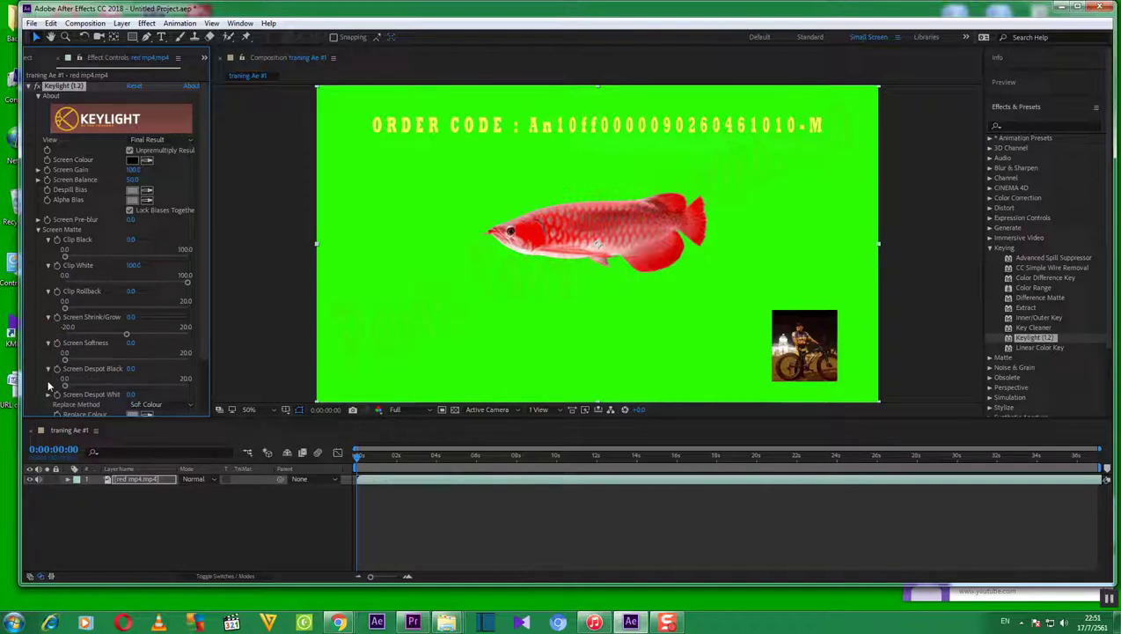
click(49, 395)
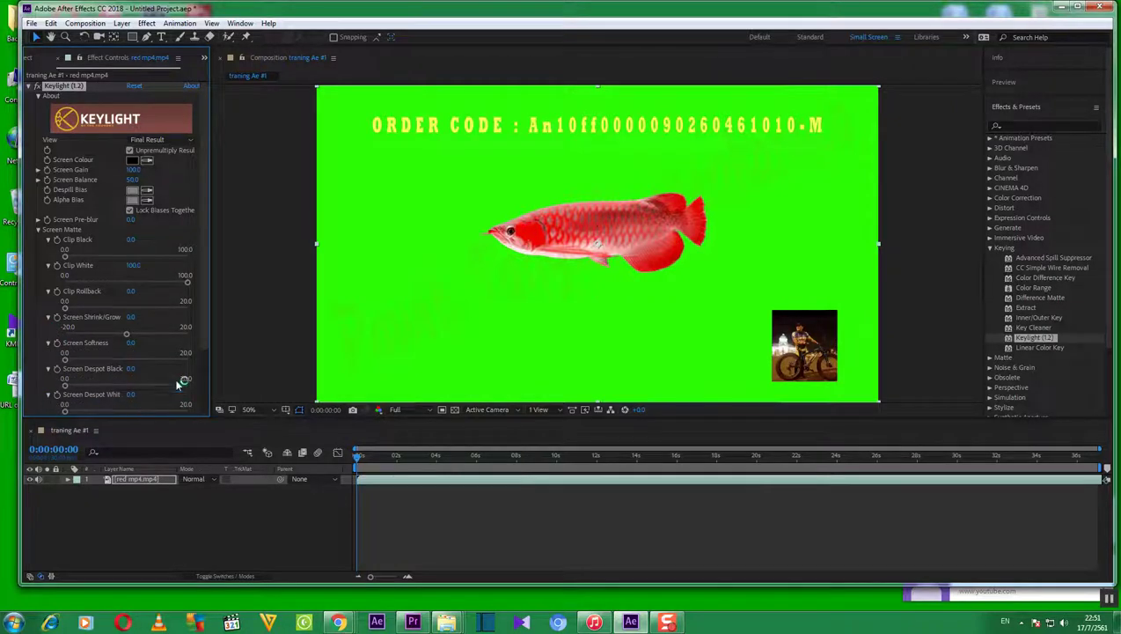
drag(207, 350, 204, 389)
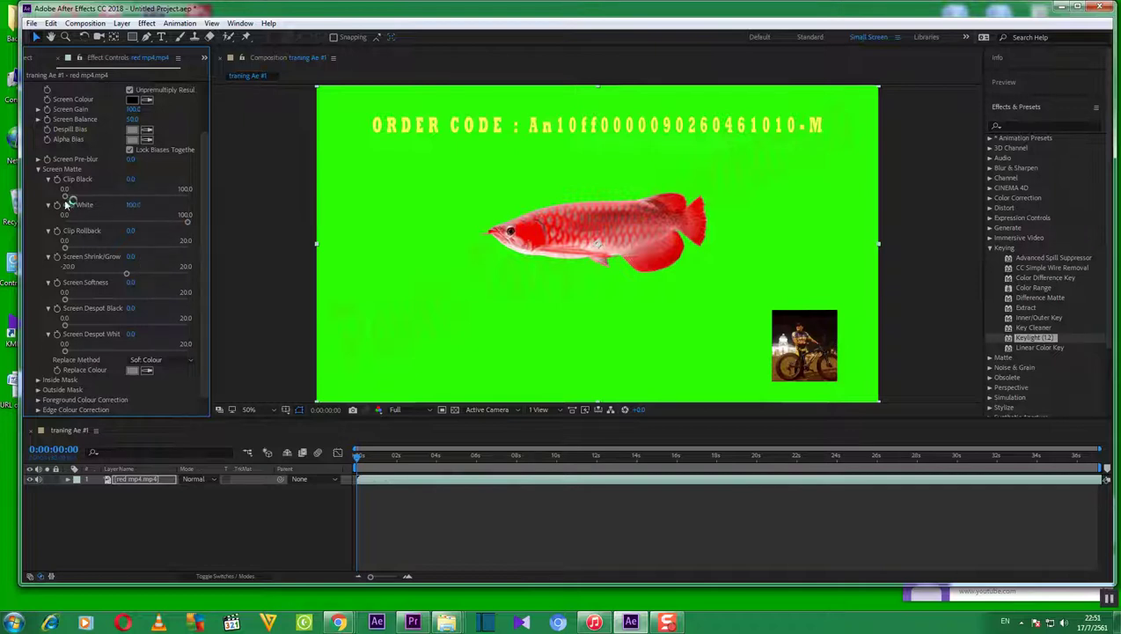
Enter a trial Clip Black value in Keylight's Screen Matte settings and replace it with 0
drag(70, 196, 44, 197)
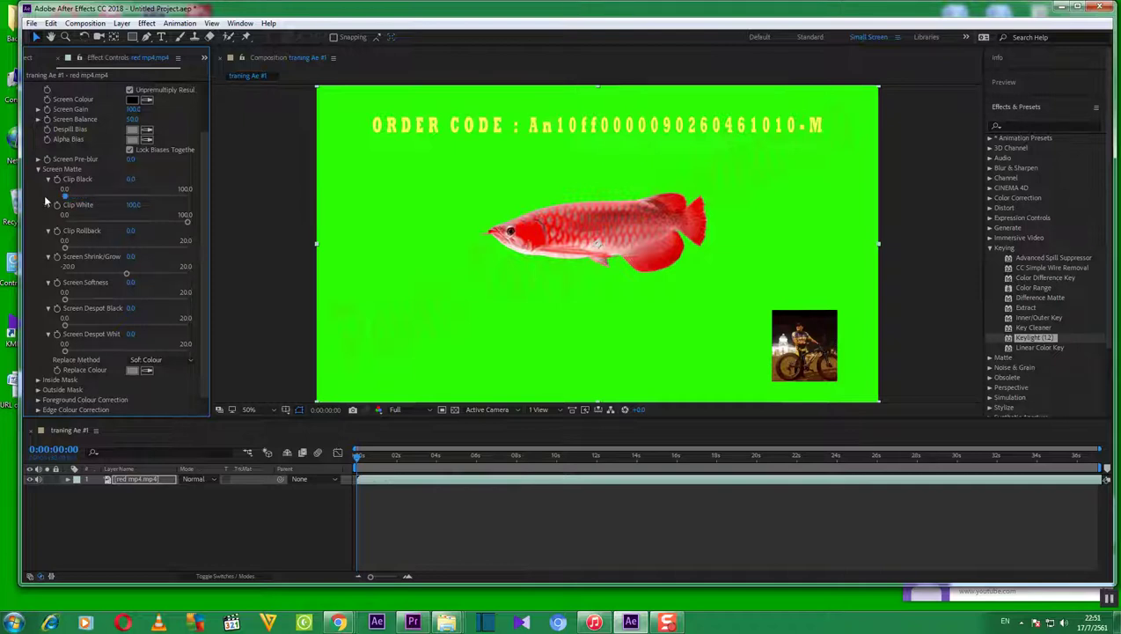
click(131, 181)
text(12112)
key(BackSpace)
key(BackSpace)
key(BackSpace)
key(BackSpace)
key(BackSpace)
text(0)
key(Return)
Try raising Keylight's Clip Black and lowering its Clip White, undoing each change
drag(64, 199, 161, 197)
key(ctrl+z)
drag(186, 222, 86, 225)
key(ctrl+z)
Collapse the expanded sliders inside Keylight's Screen Matte settings and close the Screen Matte group
scroll(48, 338, up, 1)
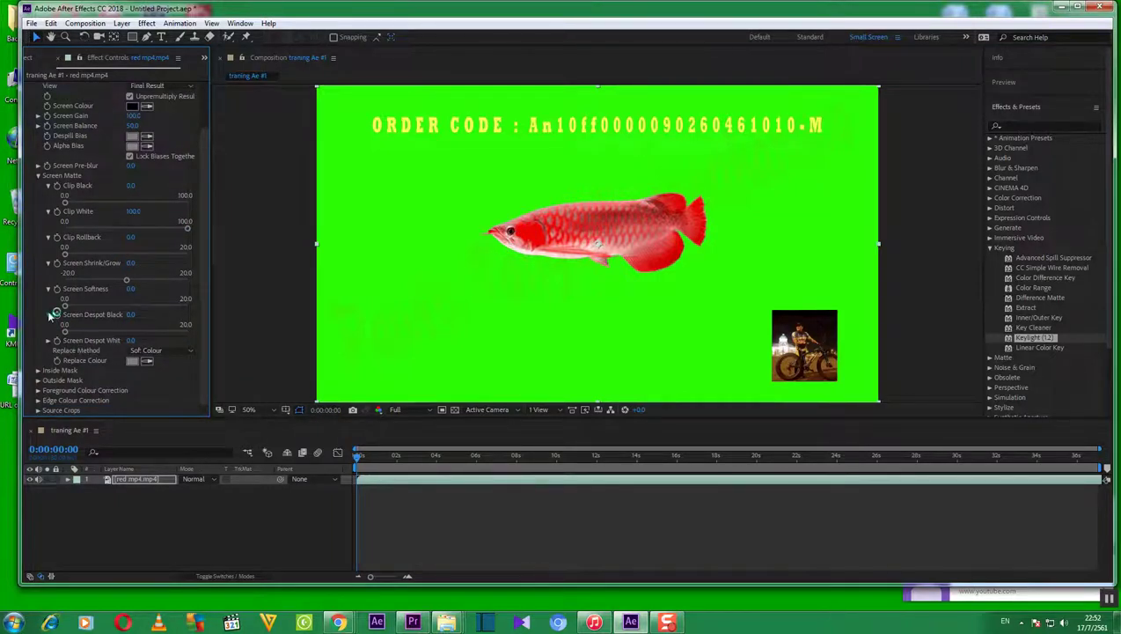
click(49, 315)
click(49, 303)
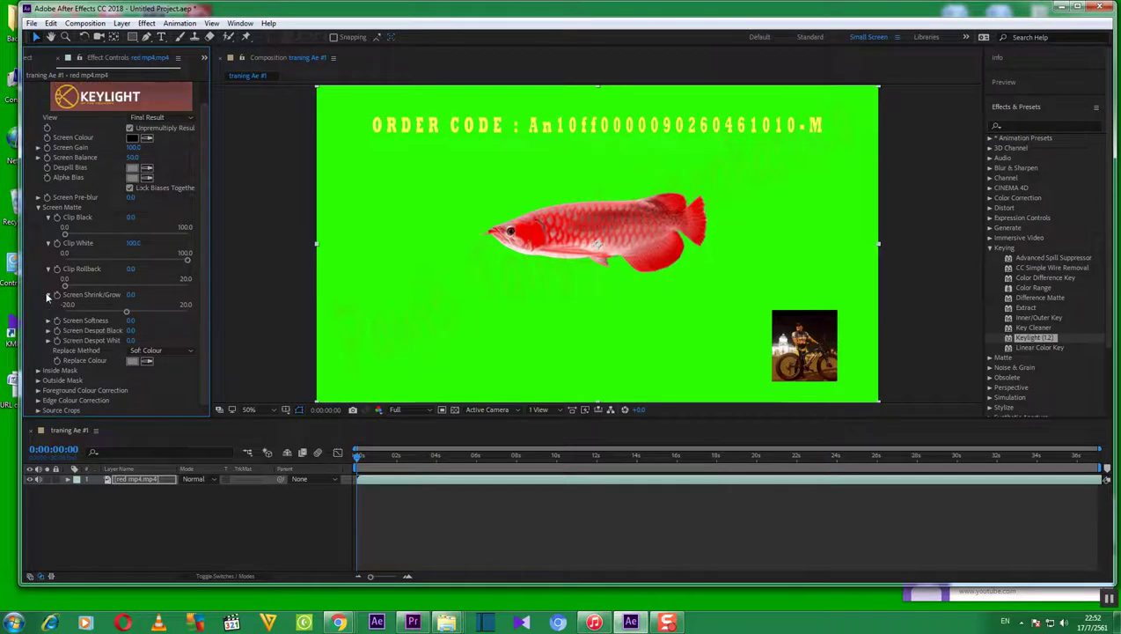
click(47, 296)
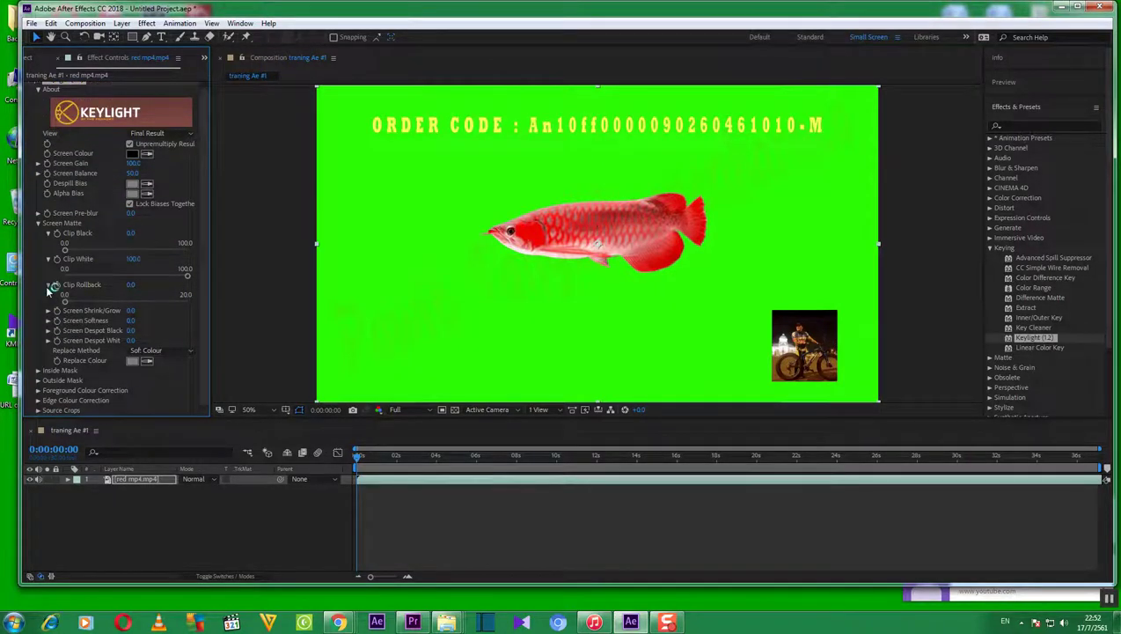
click(48, 286)
click(50, 265)
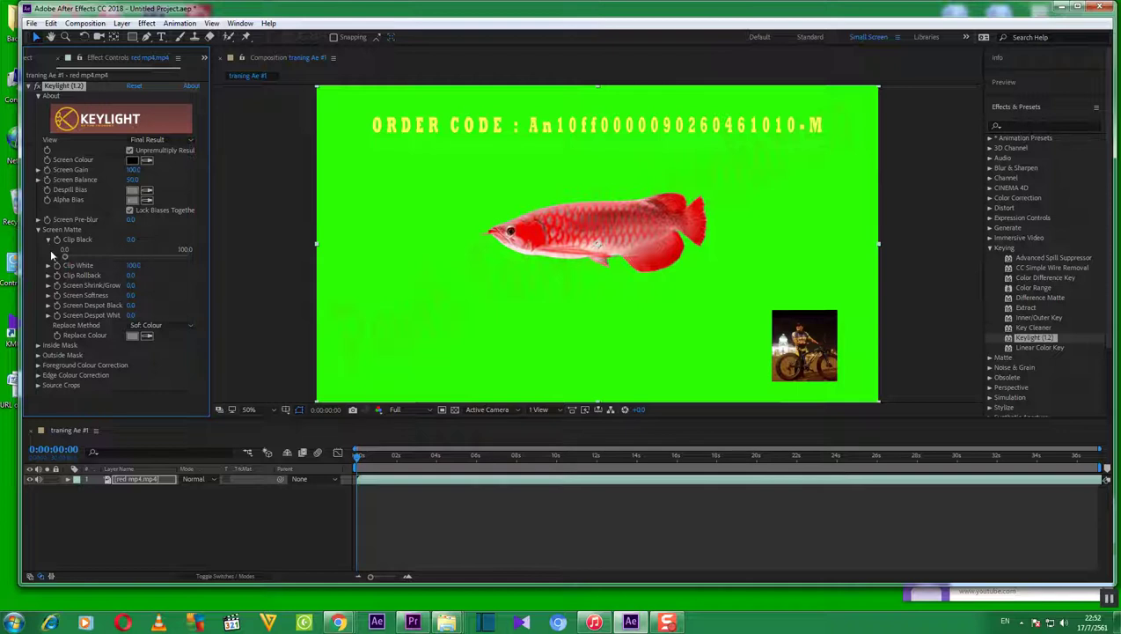
click(48, 239)
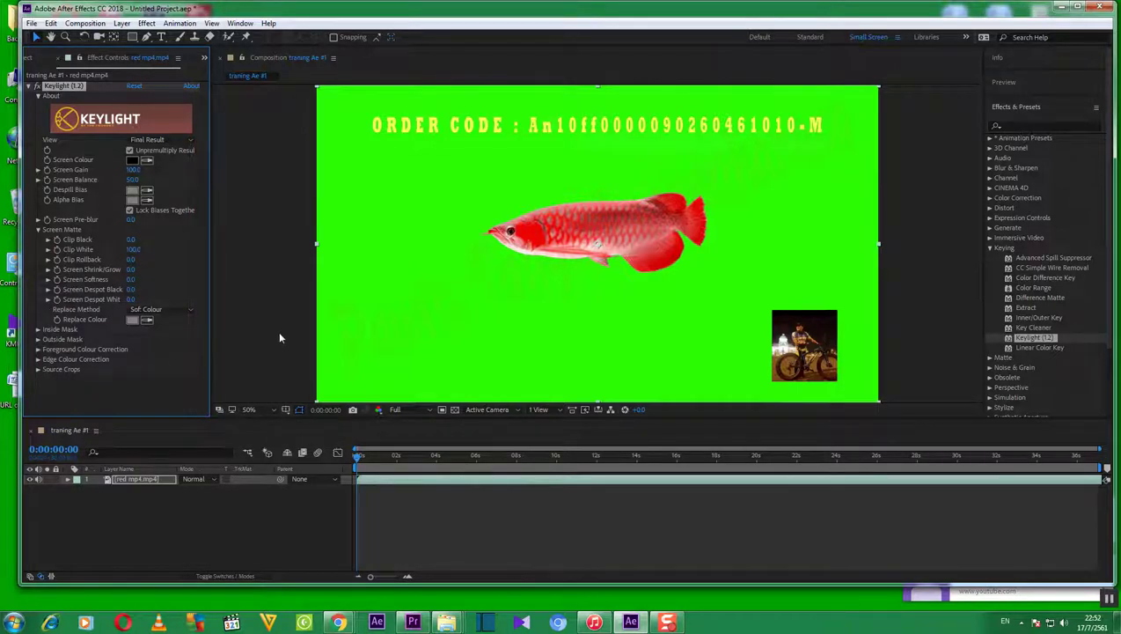
click(38, 230)
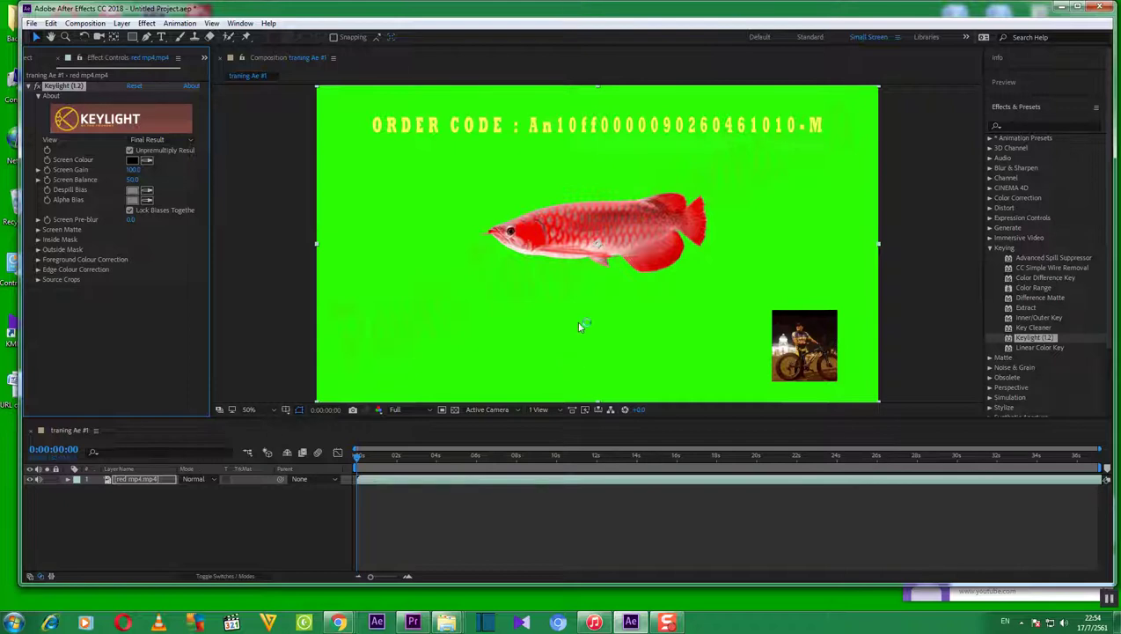
Sample the footage's green background as Keylight's Screen Colour to key it out
click(149, 163)
click(149, 164)
click(147, 164)
click(150, 163)
click(814, 393)
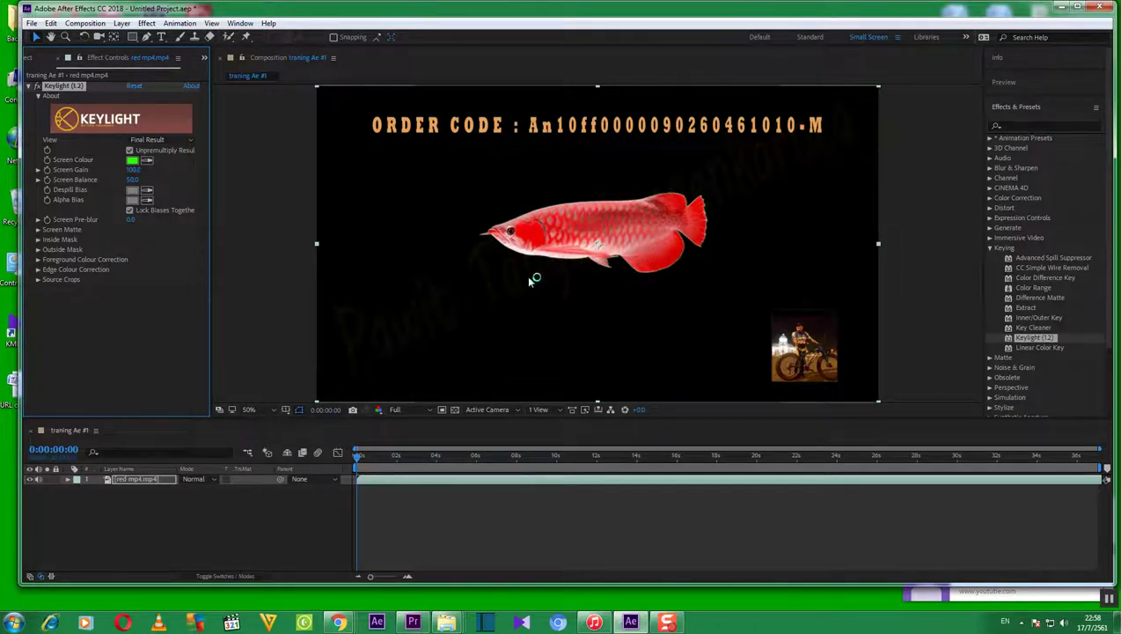
Scale the keyed red fish layer down to about 73 by 68% and move the fish to the composition's upper-right corner
click(598, 249)
drag(599, 249, 505, 141)
drag(456, 174, 566, 240)
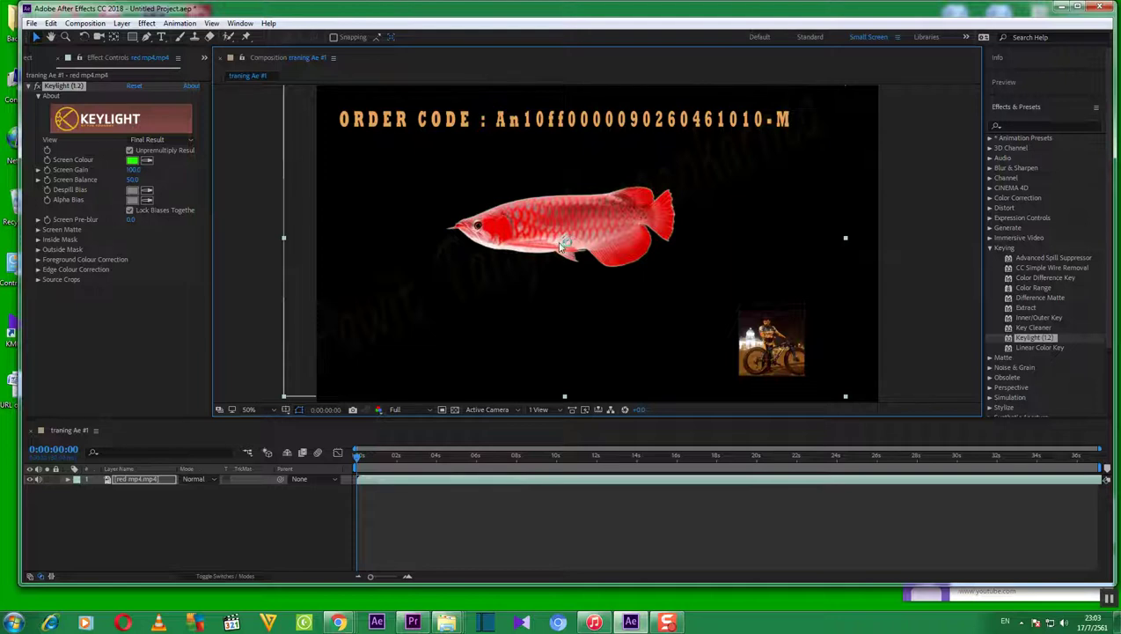
drag(566, 243, 594, 254)
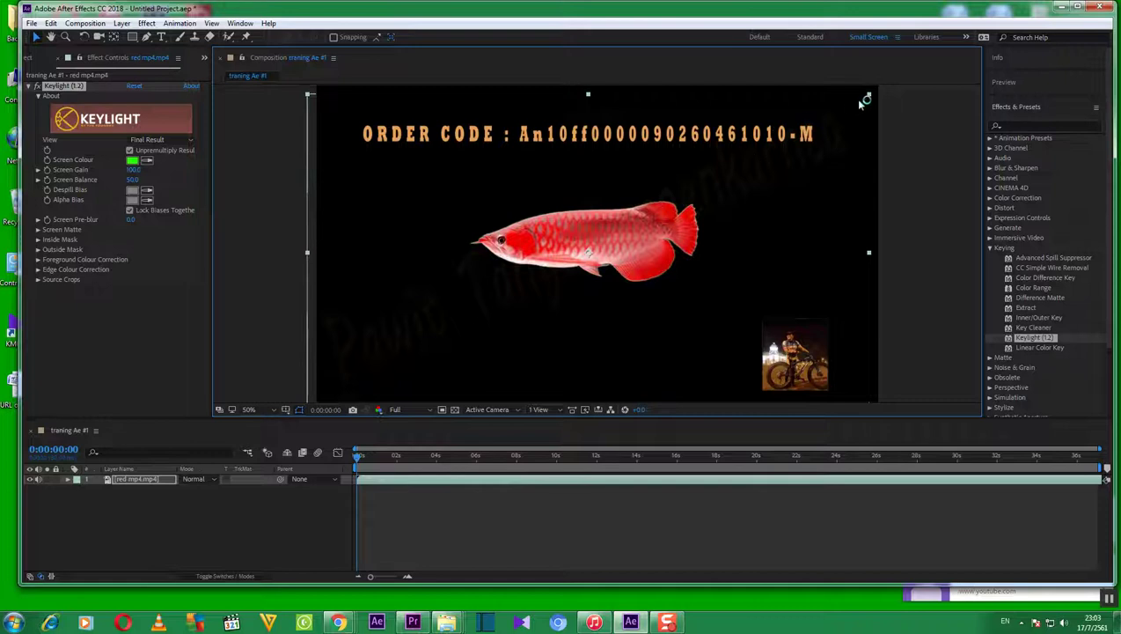
drag(865, 104, 788, 153)
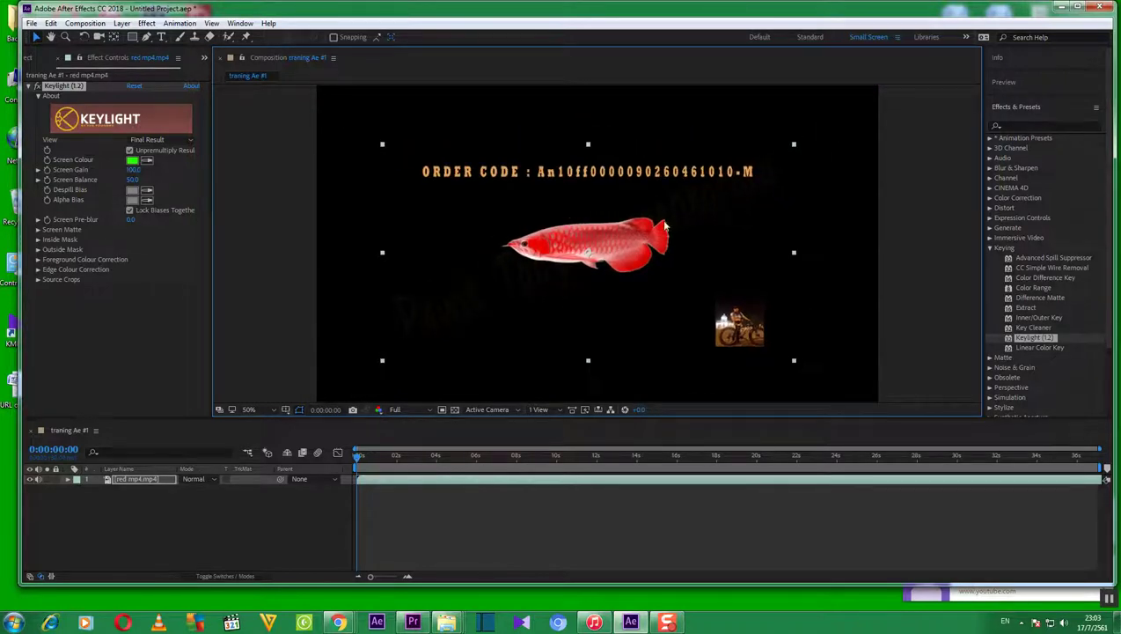
drag(623, 225, 789, 135)
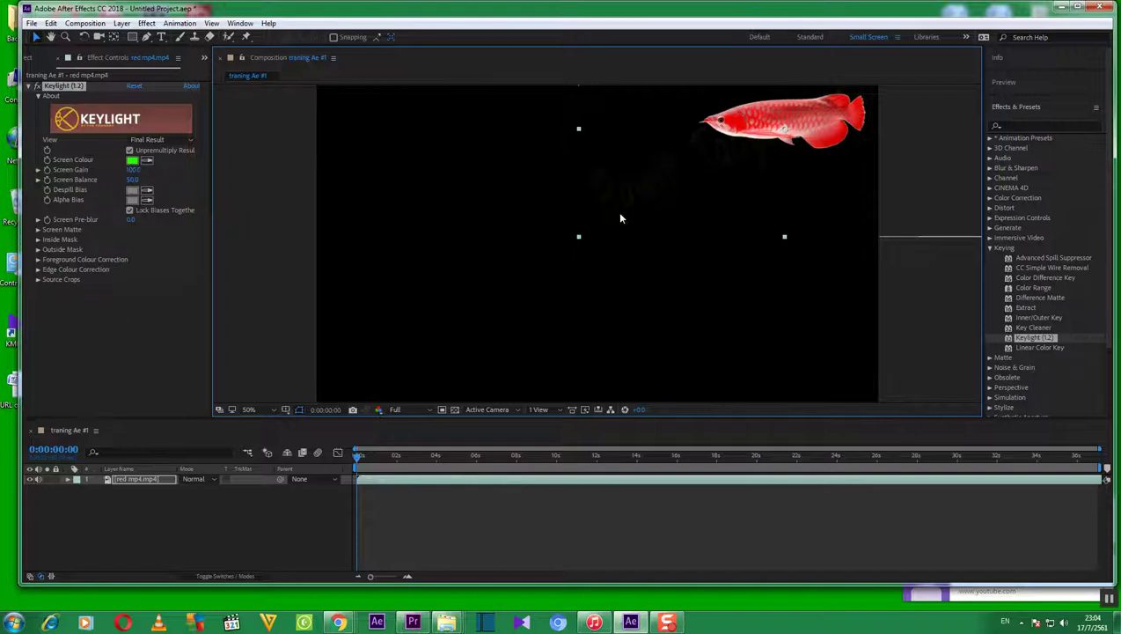
right_click(108, 340)
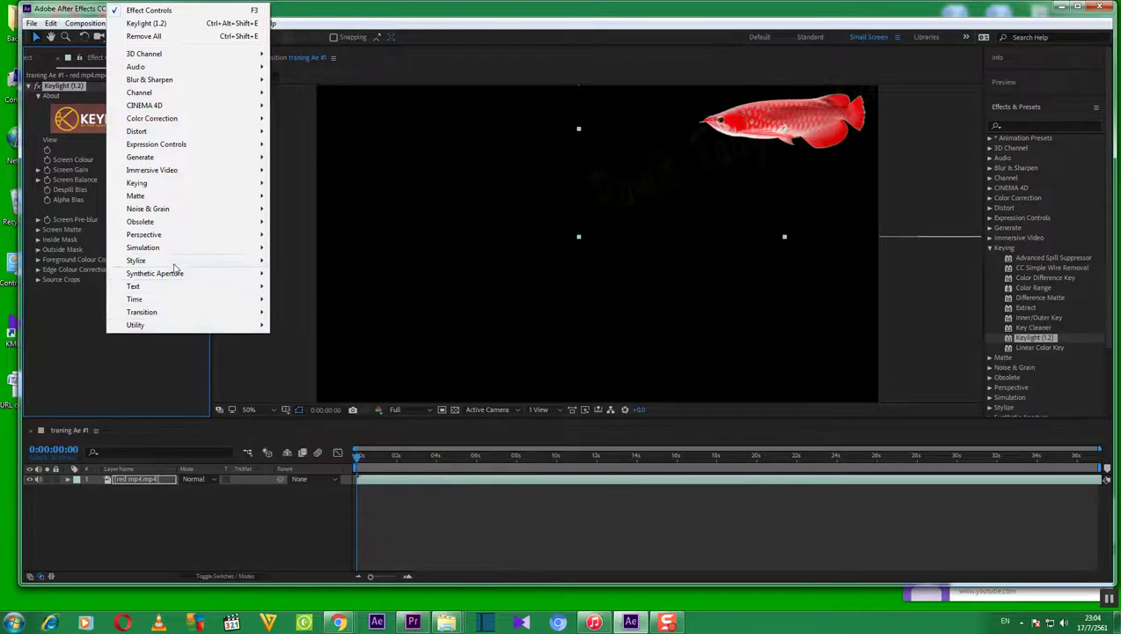
click(138, 375)
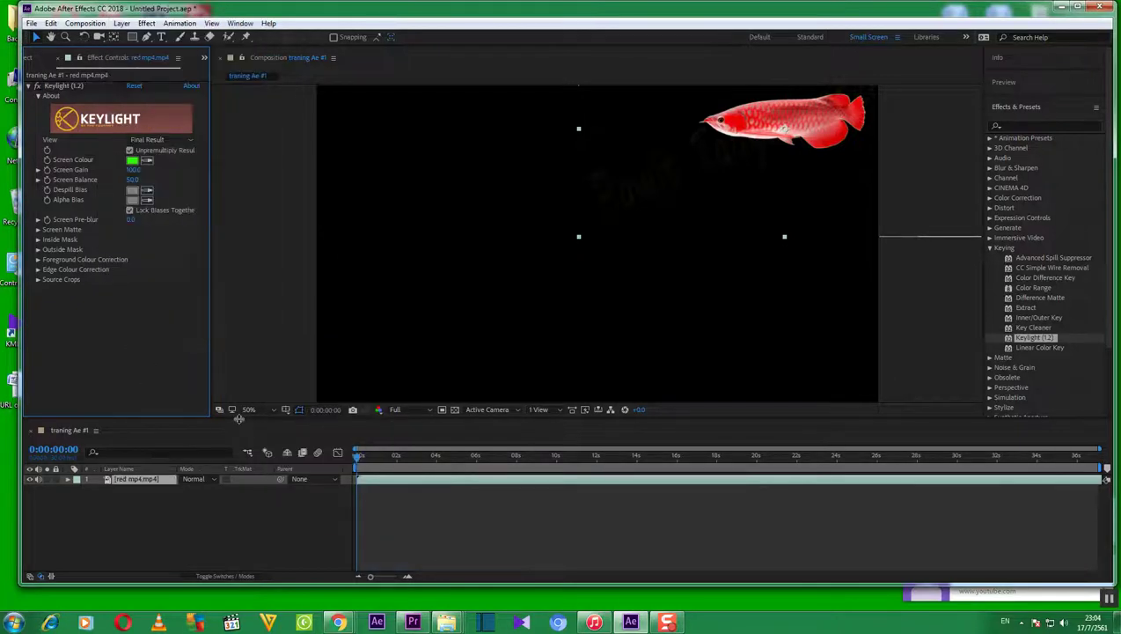
click(30, 23)
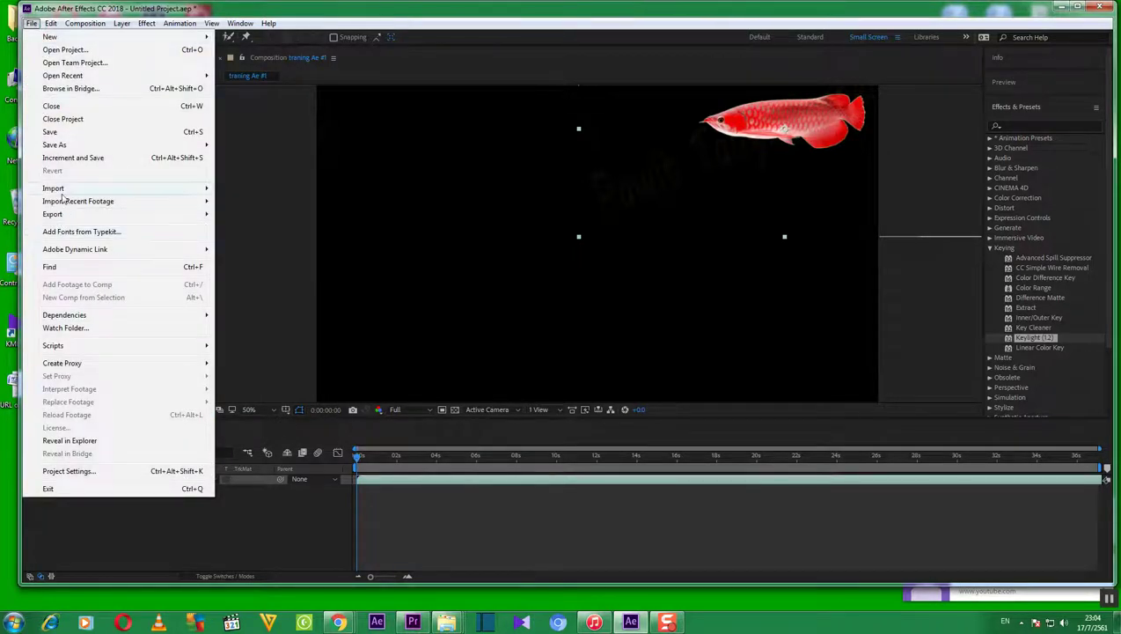
mouse_move(64, 190)
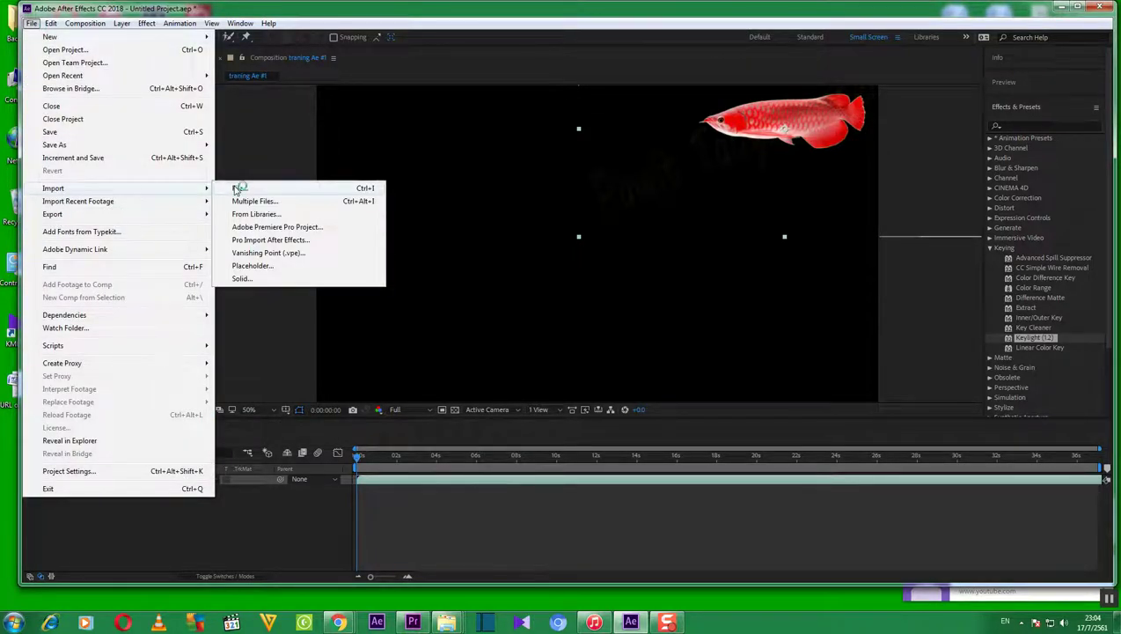
click(237, 189)
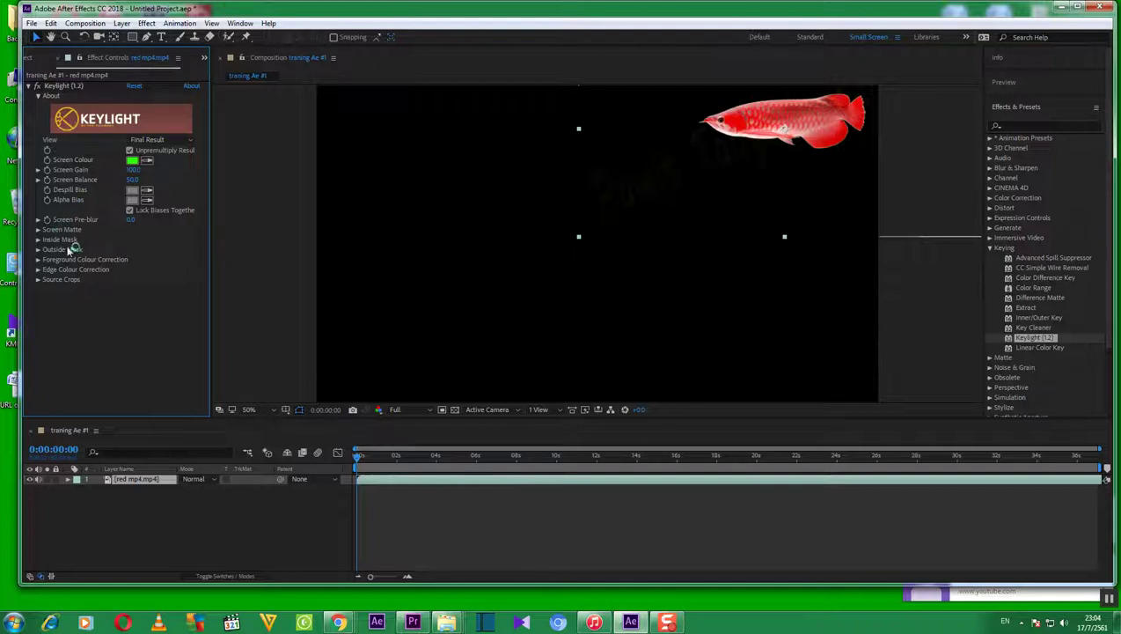
click(59, 58)
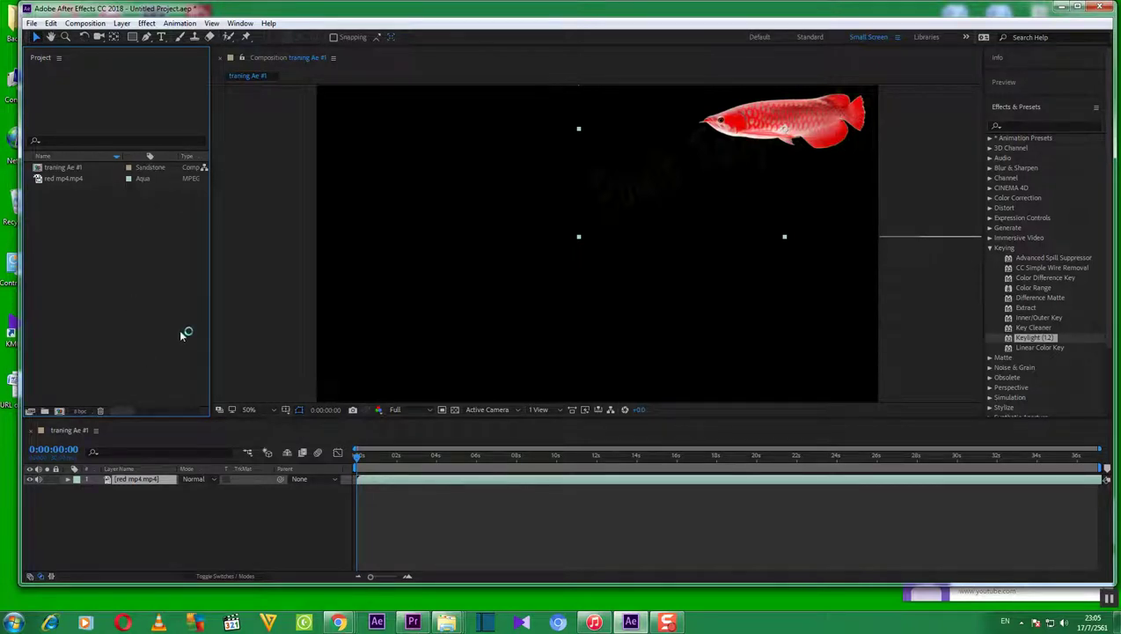
Inspect the Keylight (1.2) properties under the red mp4.mp4 layer's Effects and reopen its effect controls
click(68, 480)
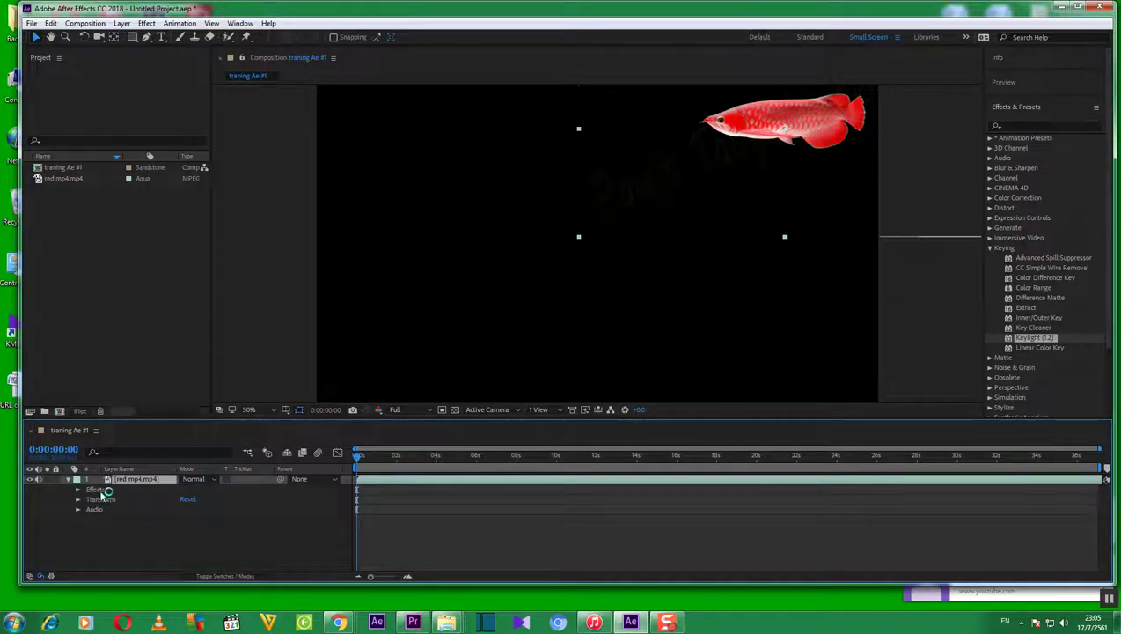
click(77, 489)
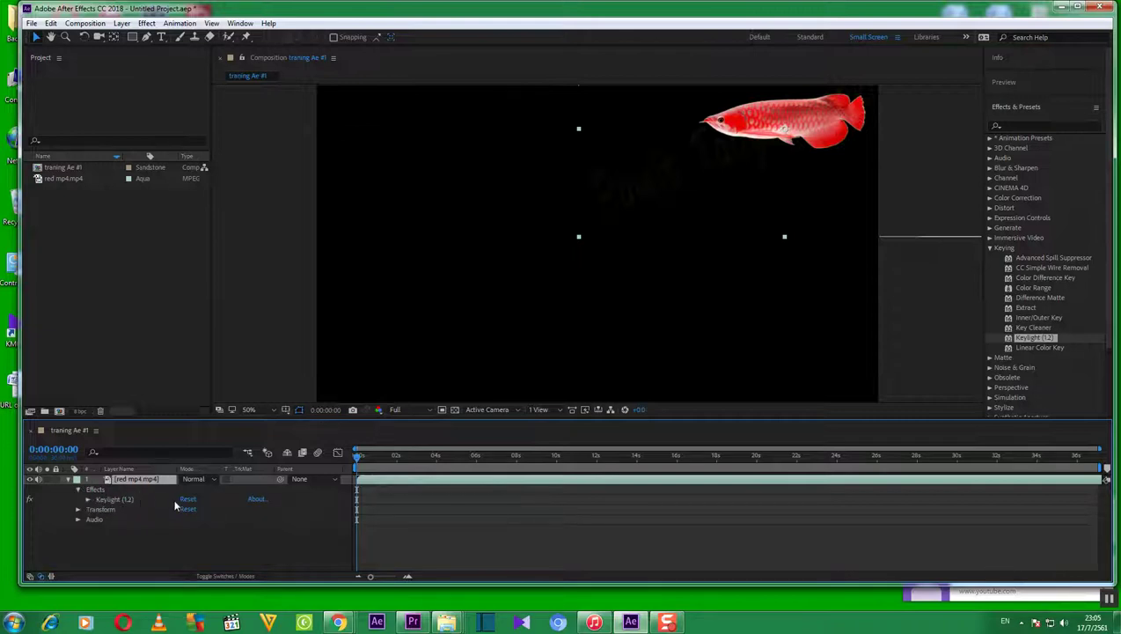
click(88, 499)
scroll(187, 541, down, 2)
scroll(186, 541, up, 5)
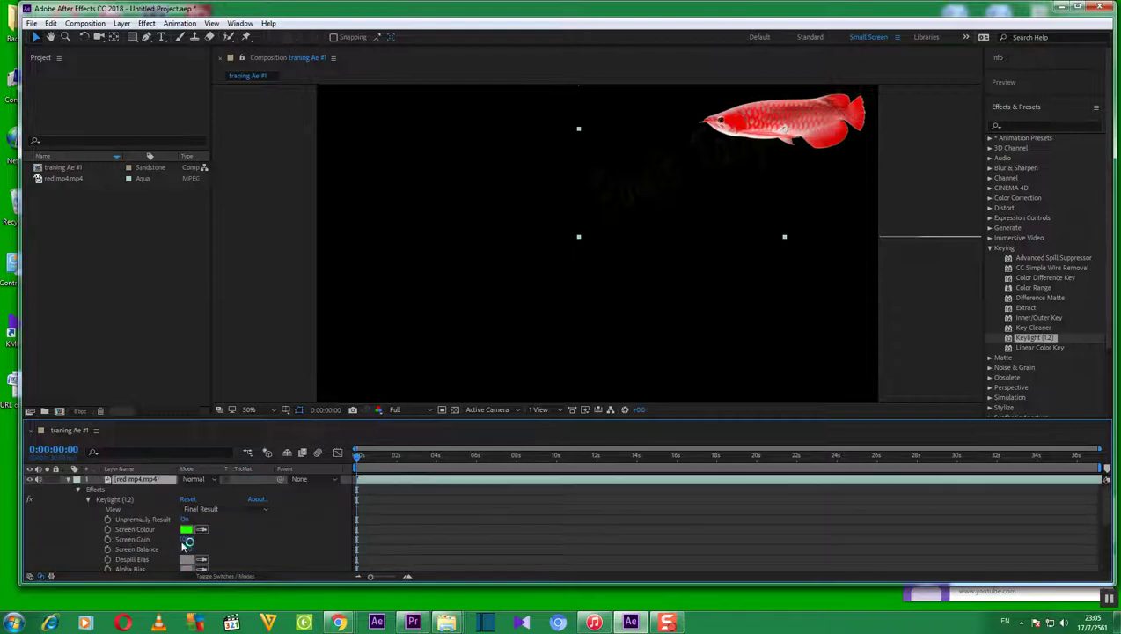
click(88, 499)
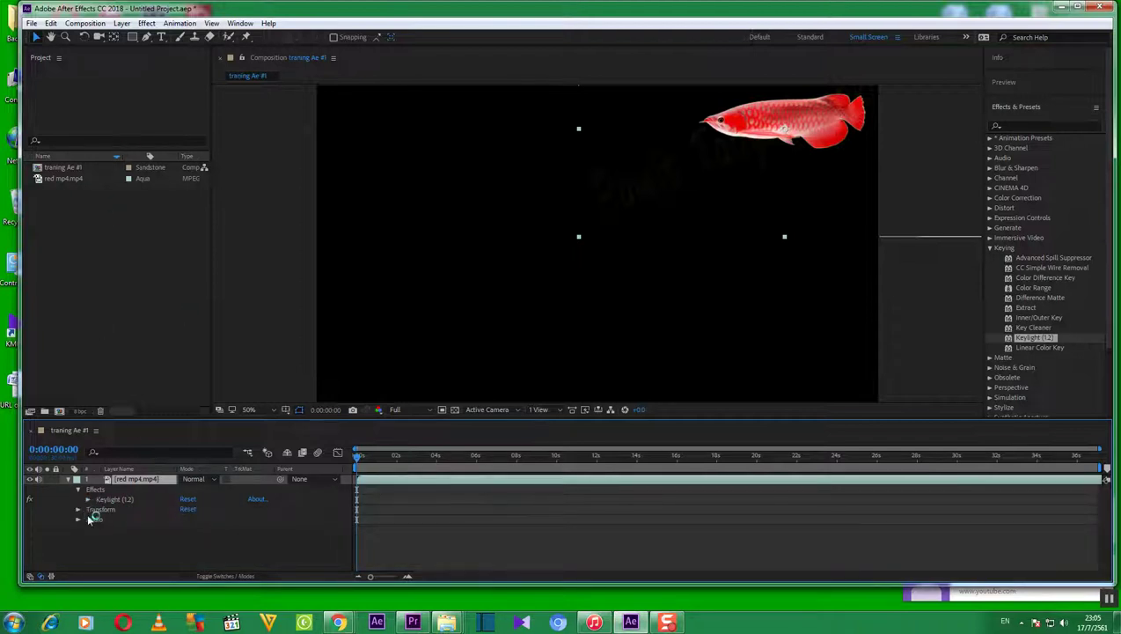
click(108, 500)
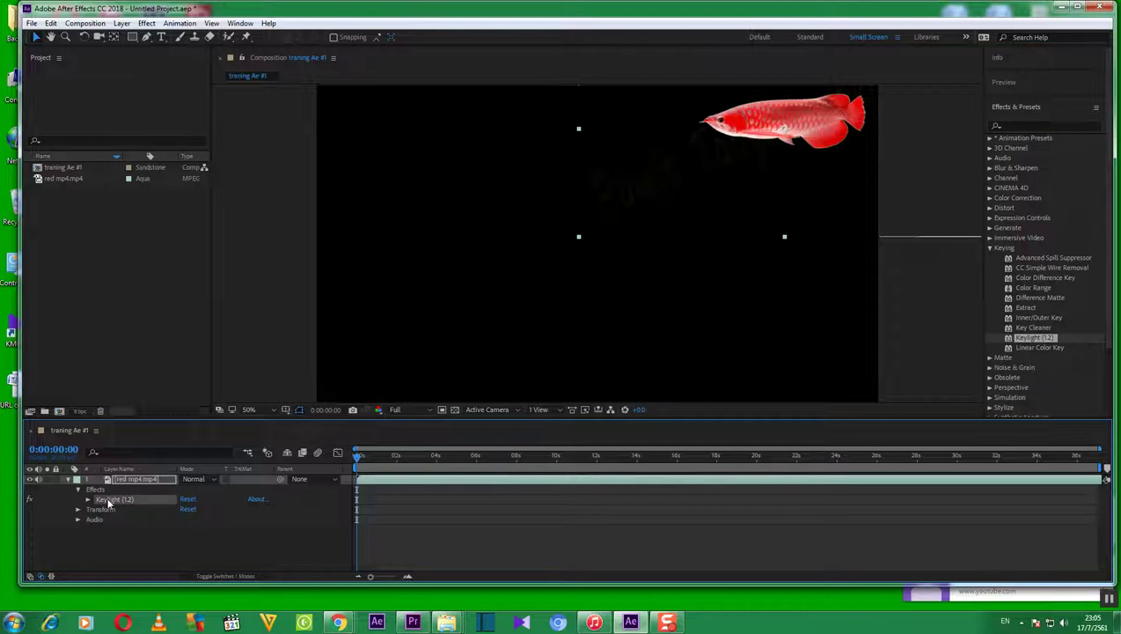
double_click(109, 500)
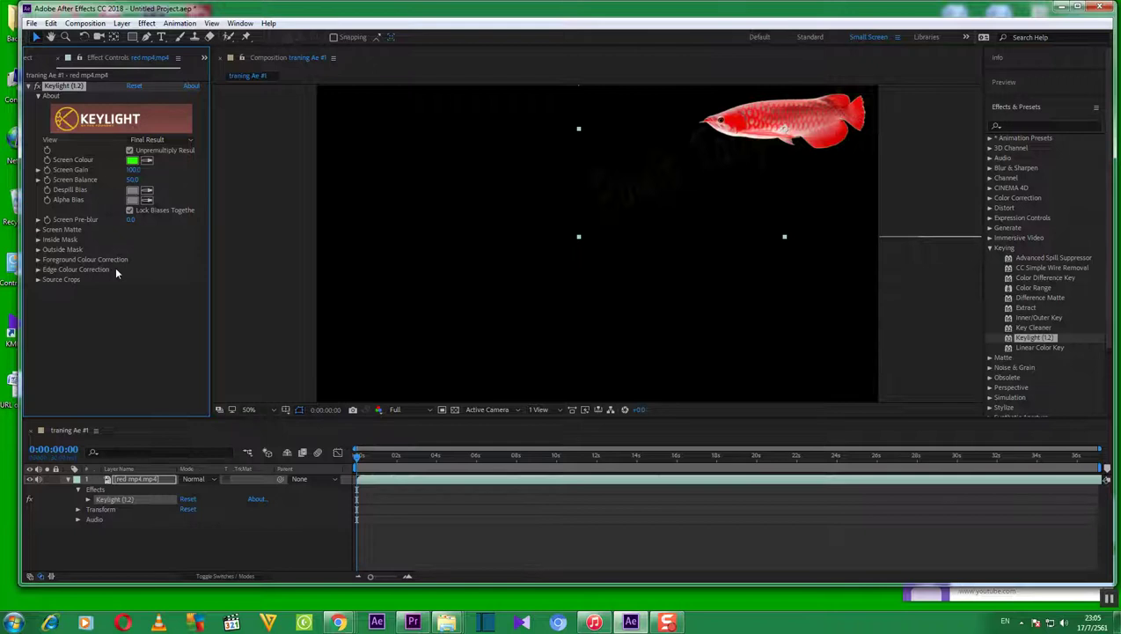
Examine the red mp4.mp4 layer's Transform and Audio properties, collapsing each group and the layer itself
click(80, 490)
click(79, 500)
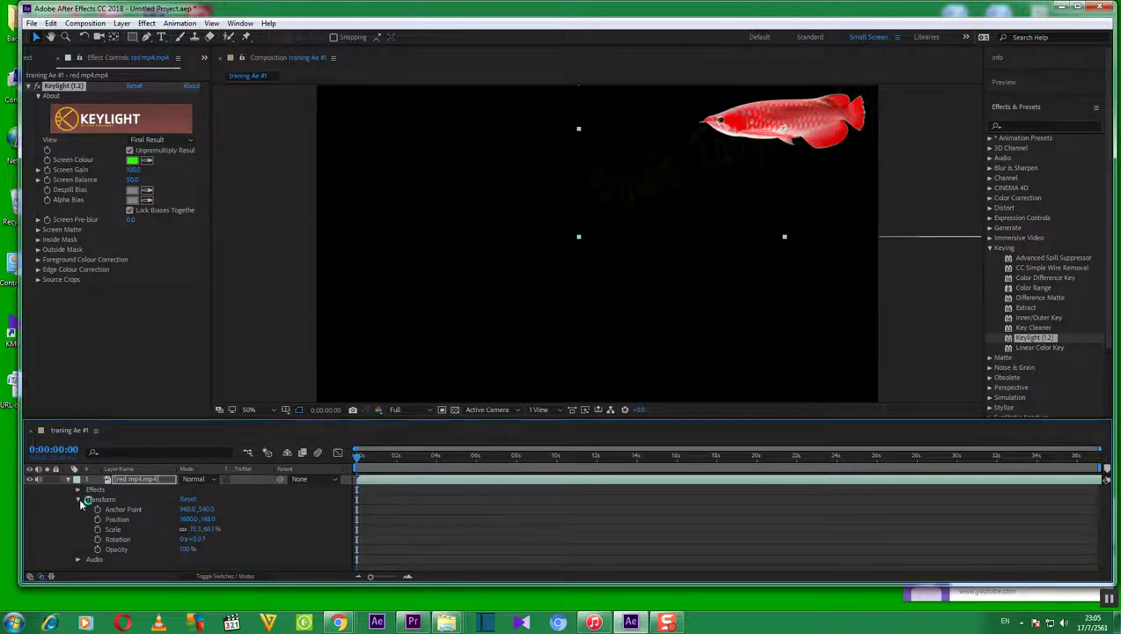
click(80, 499)
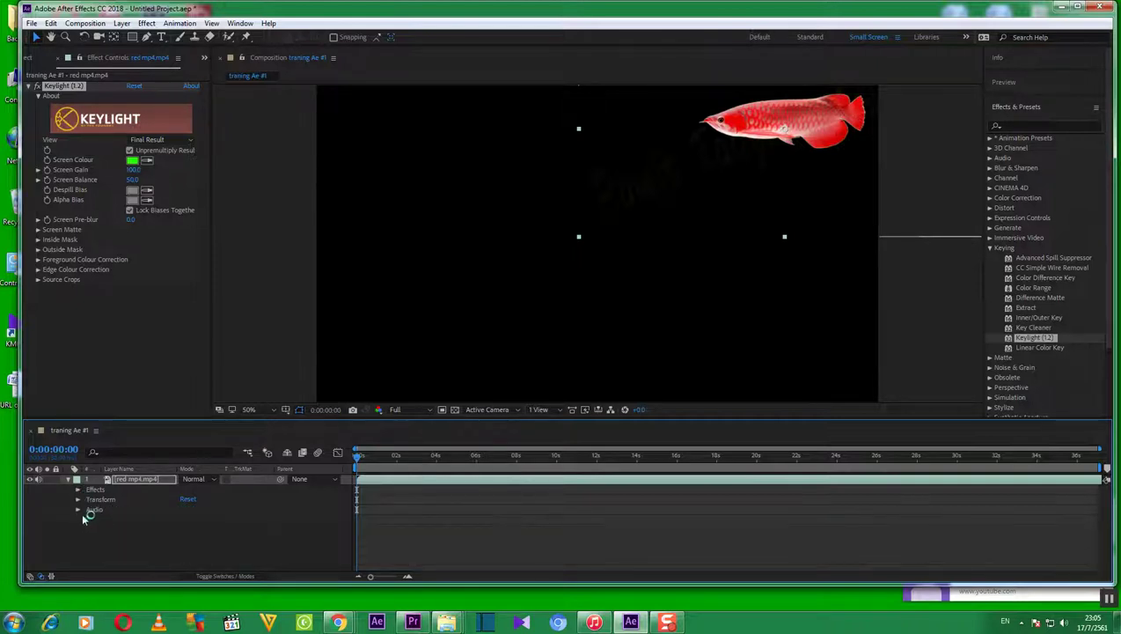
click(77, 509)
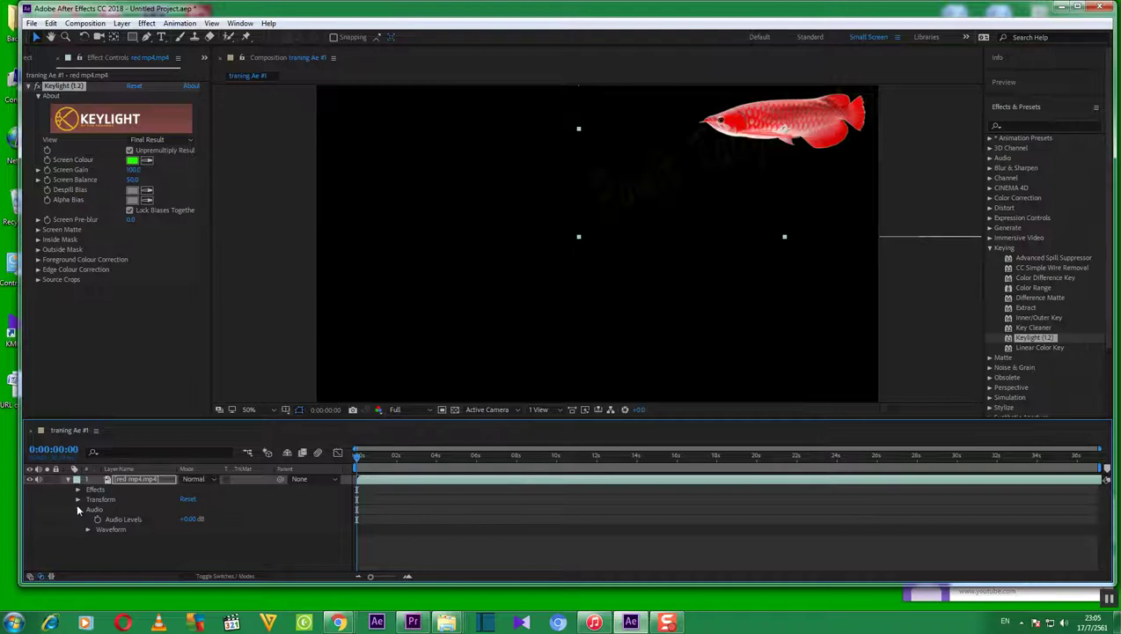
click(78, 509)
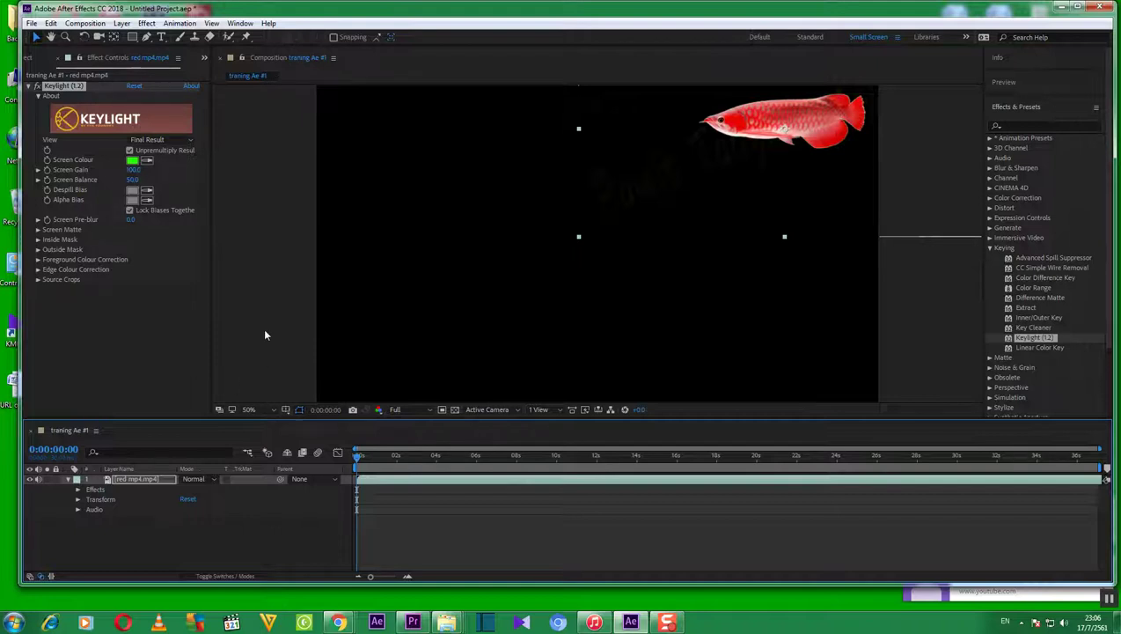
click(68, 480)
Import the green mp4 clip from the study BG-remover project folder into the project as footage
click(58, 61)
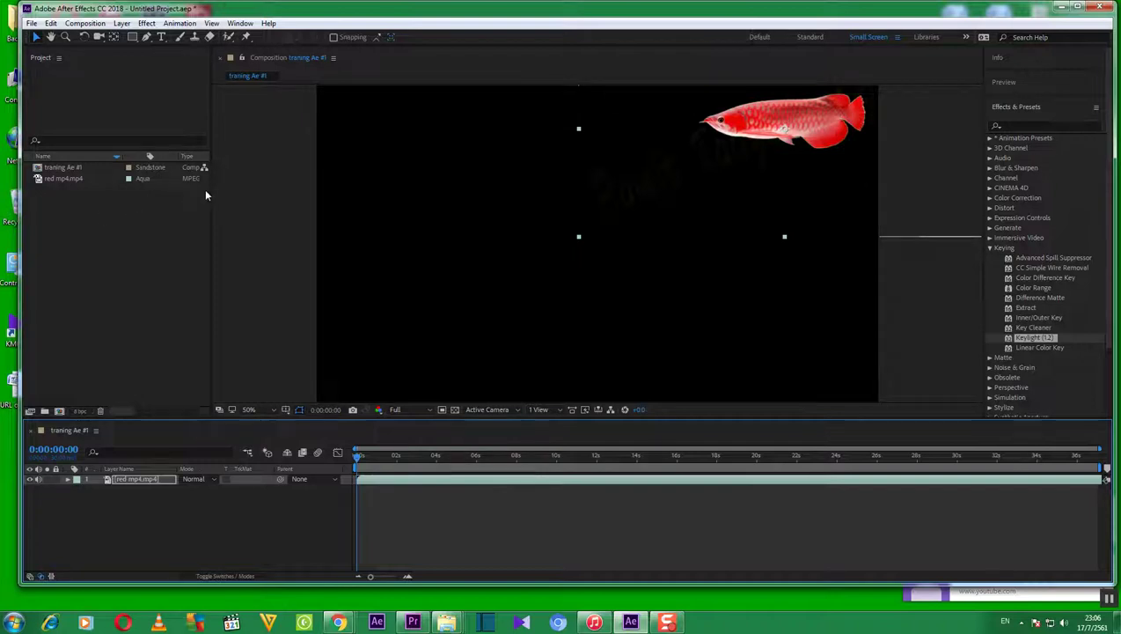
right_click(105, 276)
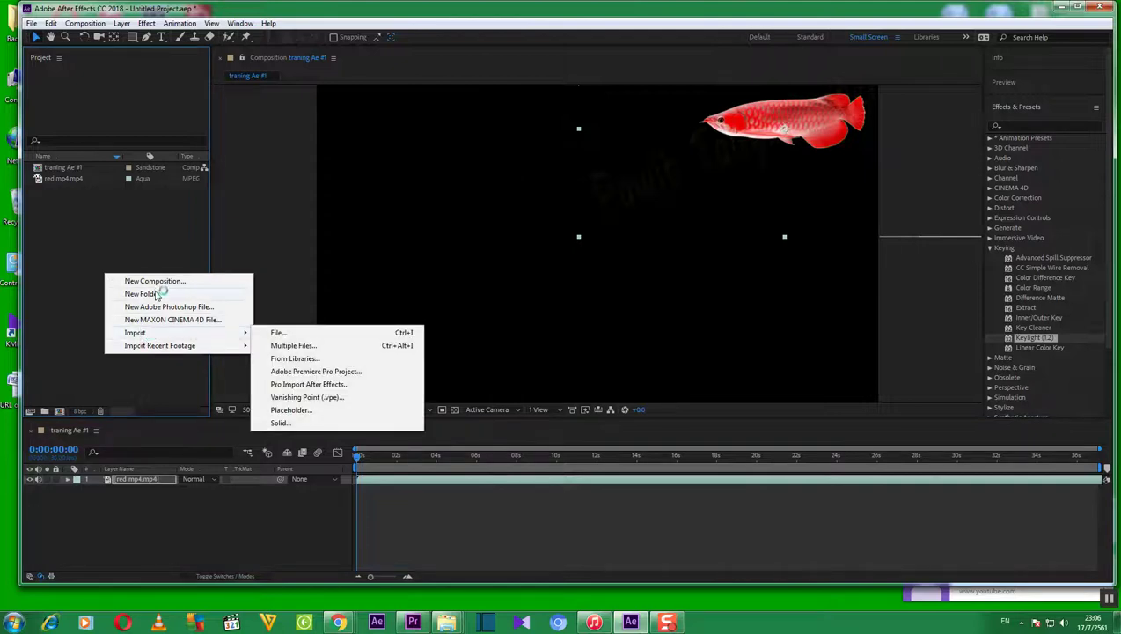
mouse_move(167, 334)
click(279, 334)
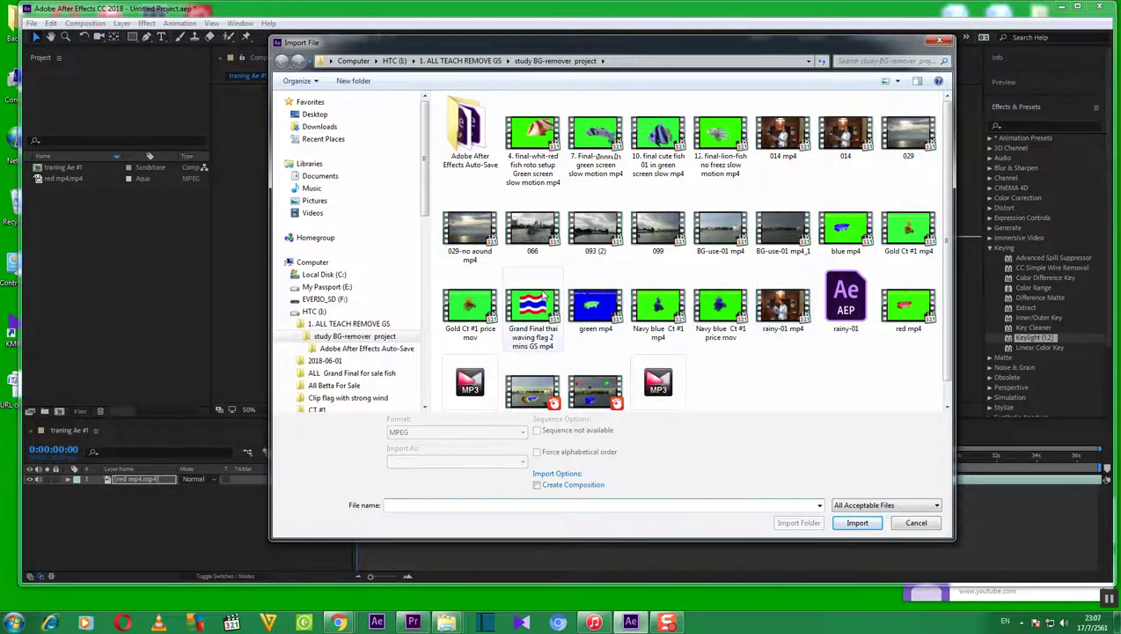
click(595, 306)
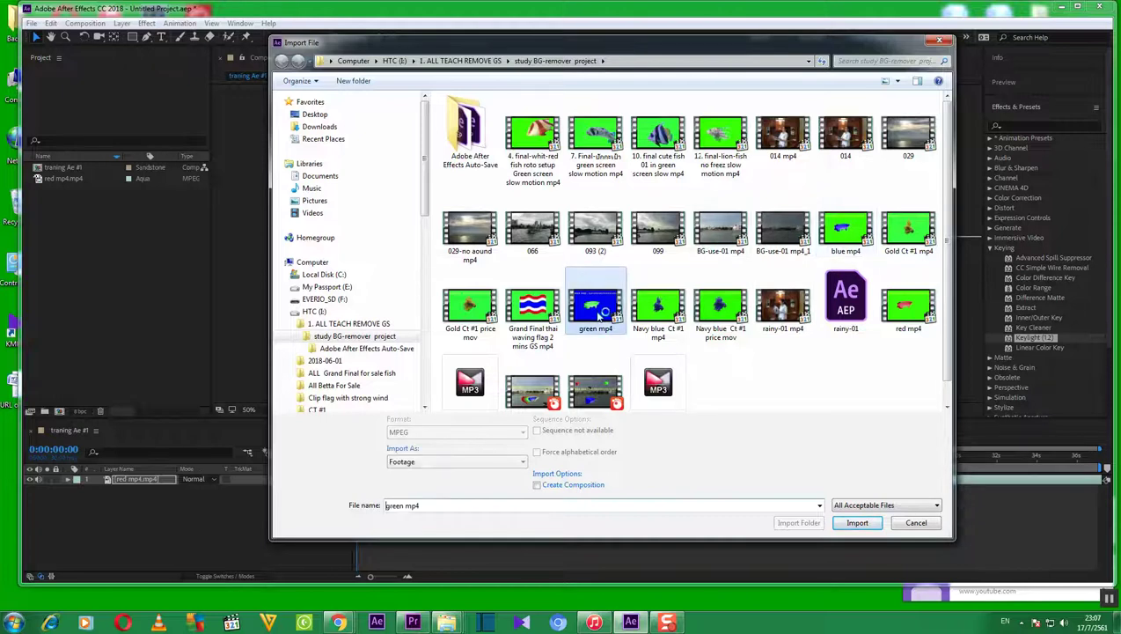
click(858, 522)
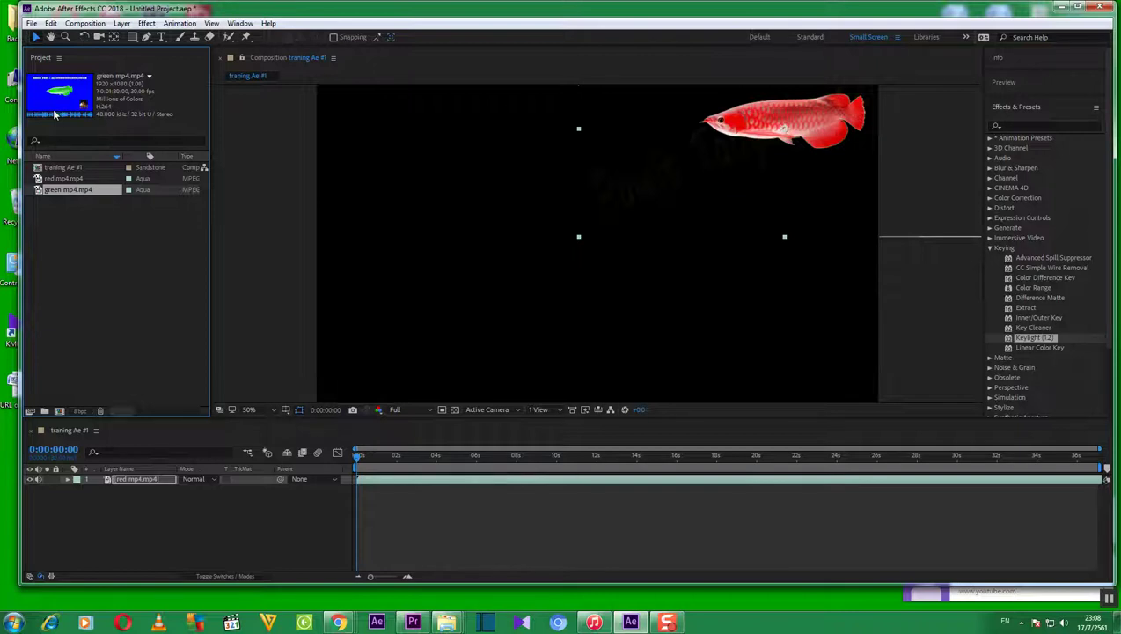
Add the green mp4.mp4 footage to the training composition's timeline as a layer beneath red mp4.mp4
mouse_move(55, 113)
mouse_move(54, 114)
drag(72, 188, 161, 535)
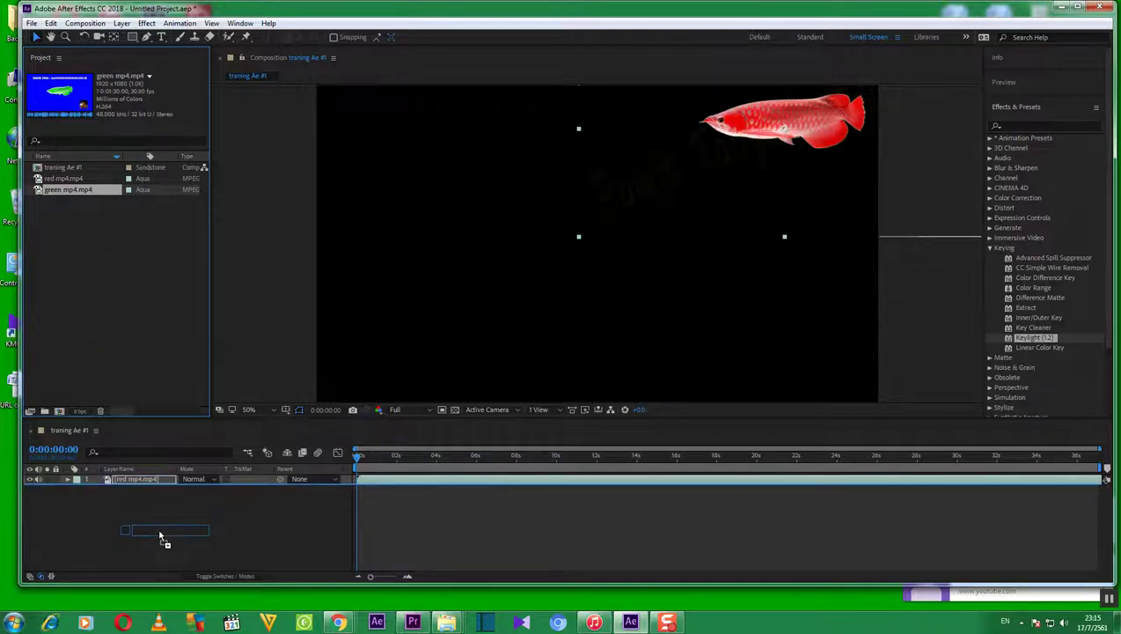
drag(160, 534, 160, 533)
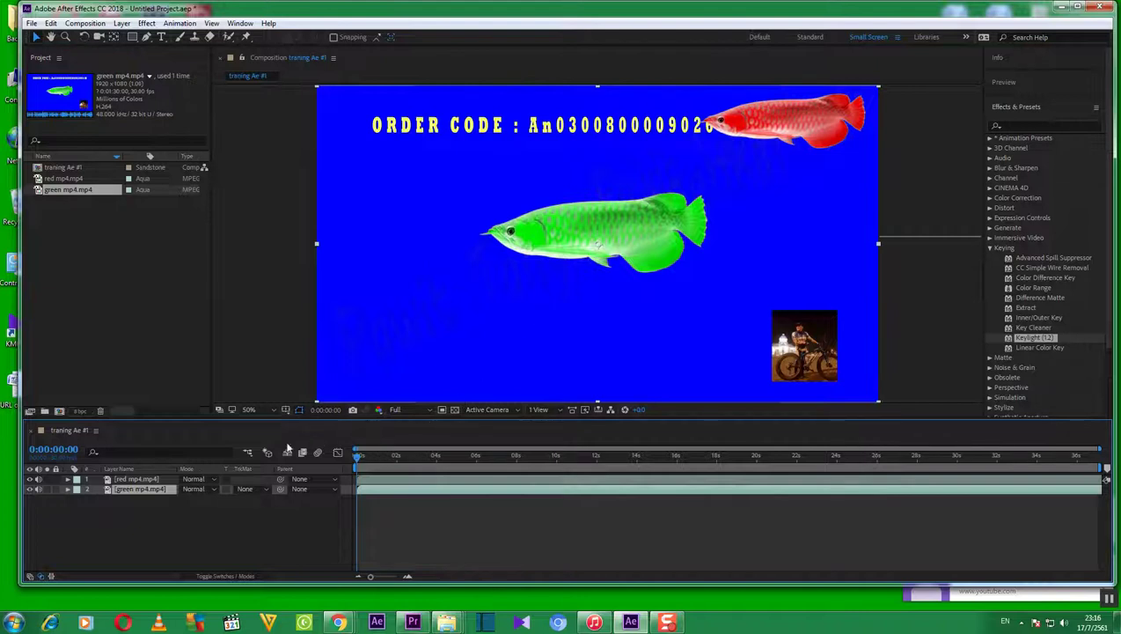
Try applying Keylight (1.2) to the green fish in the viewer with the red mp4.mp4 layer hidden, and remove the effect
click(29, 478)
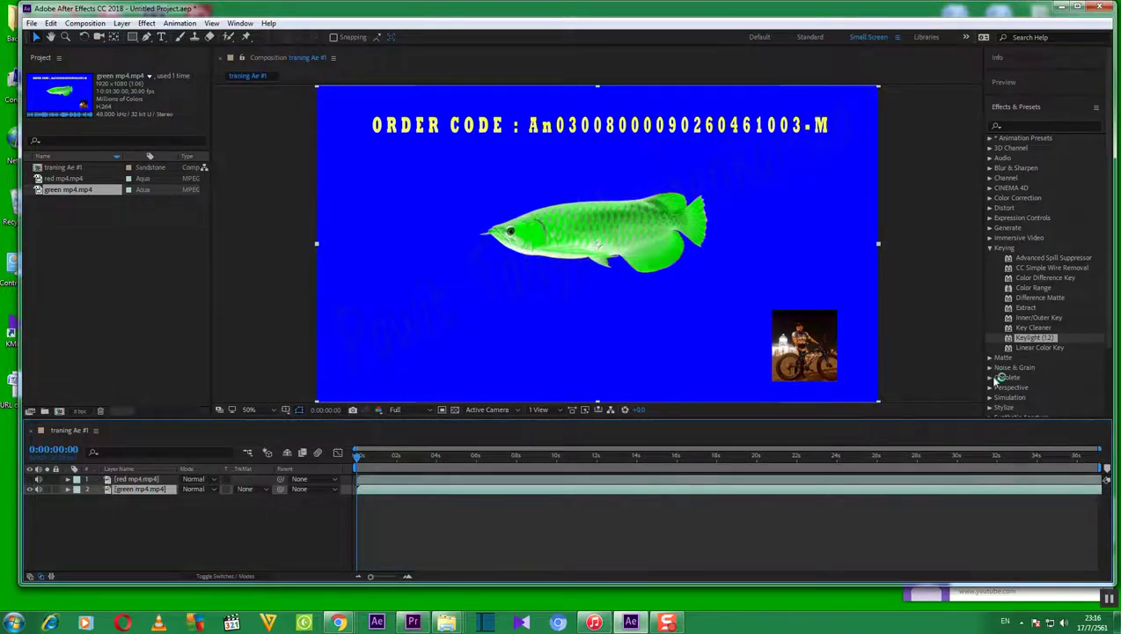
drag(1027, 340, 704, 290)
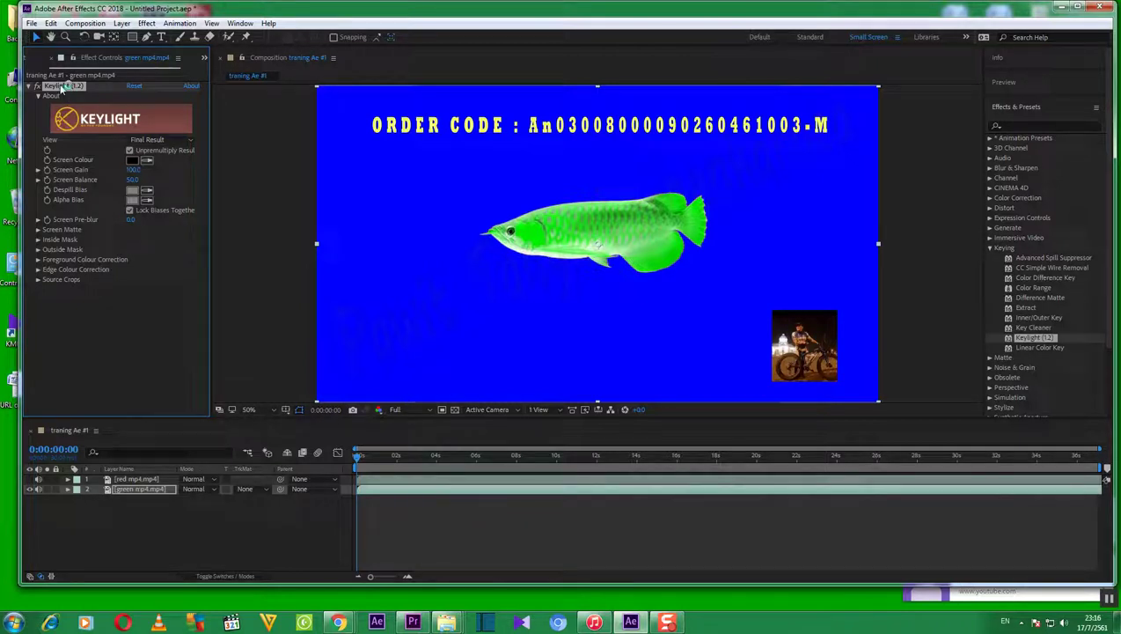
key(Delete)
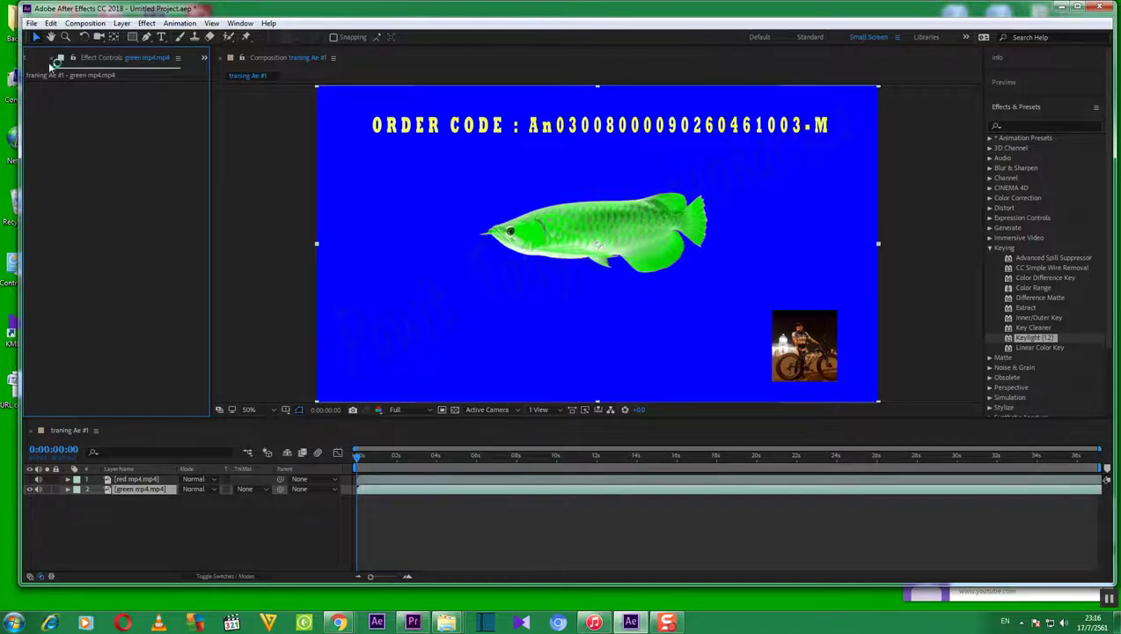
click(55, 59)
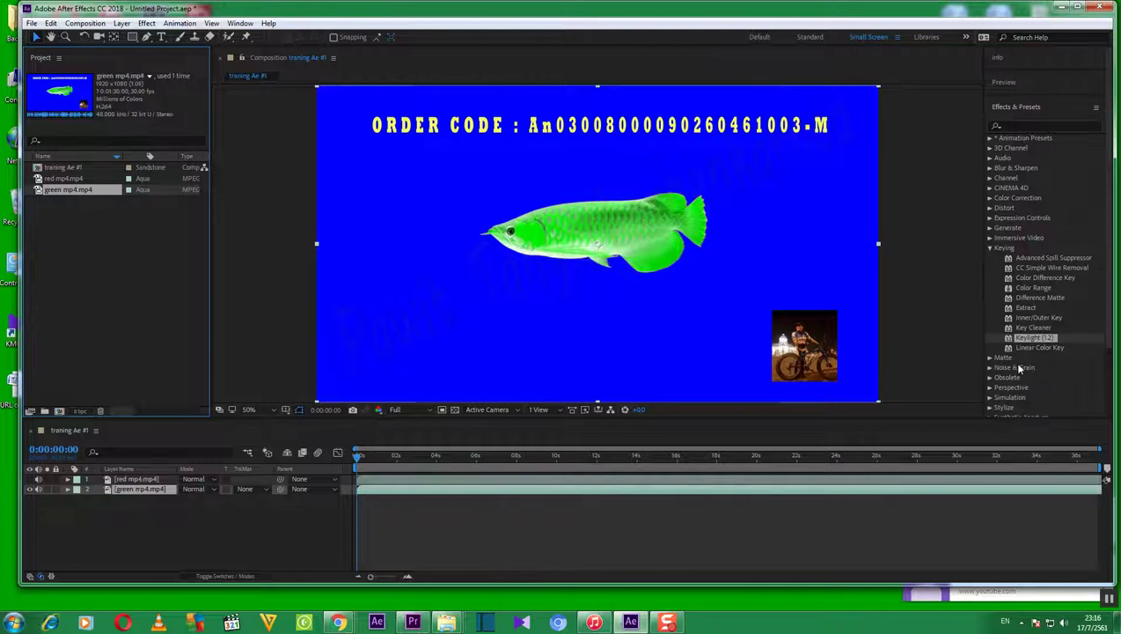
Apply Keylight (1.2) to the green mp4.mp4 layer and key out its background by sampling the blue as the Screen Colour
drag(1025, 338, 449, 494)
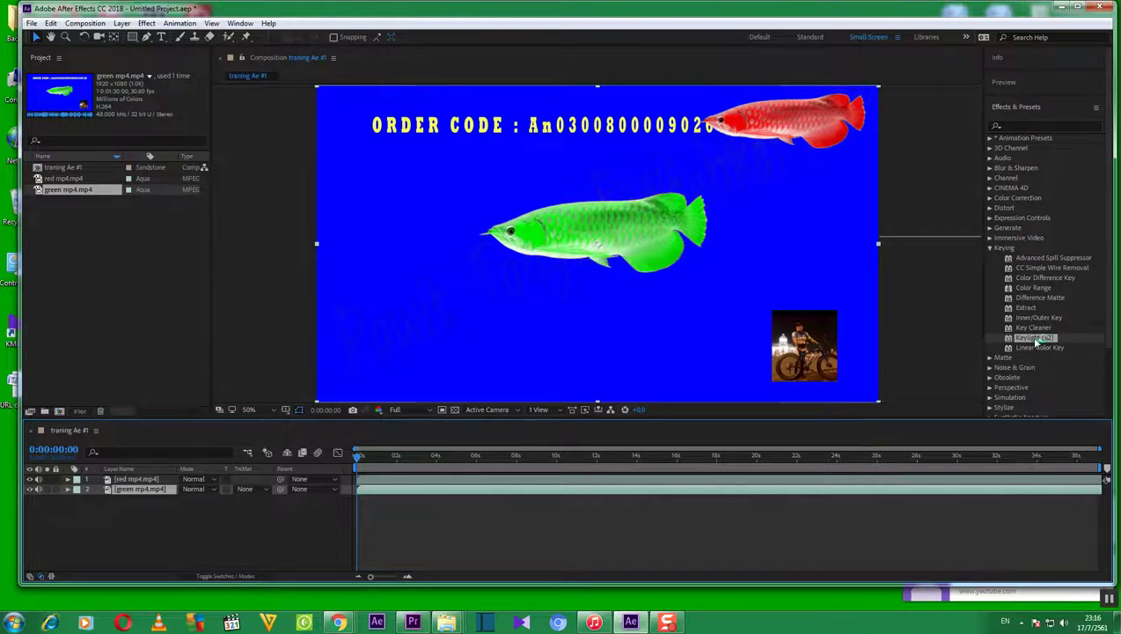
drag(1037, 339, 139, 487)
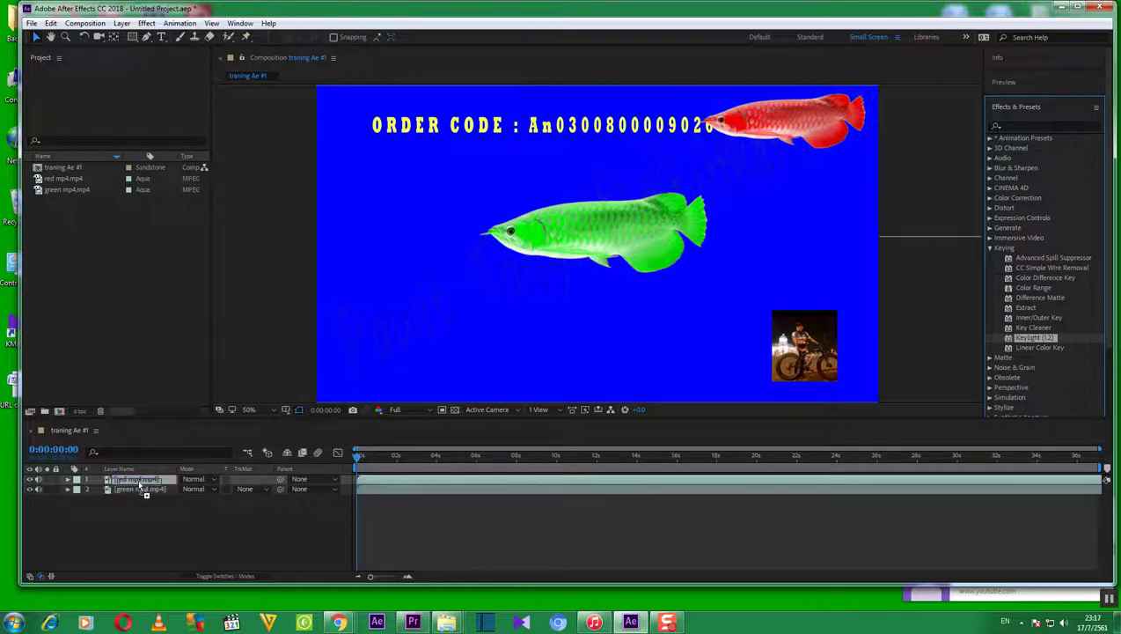
click(140, 490)
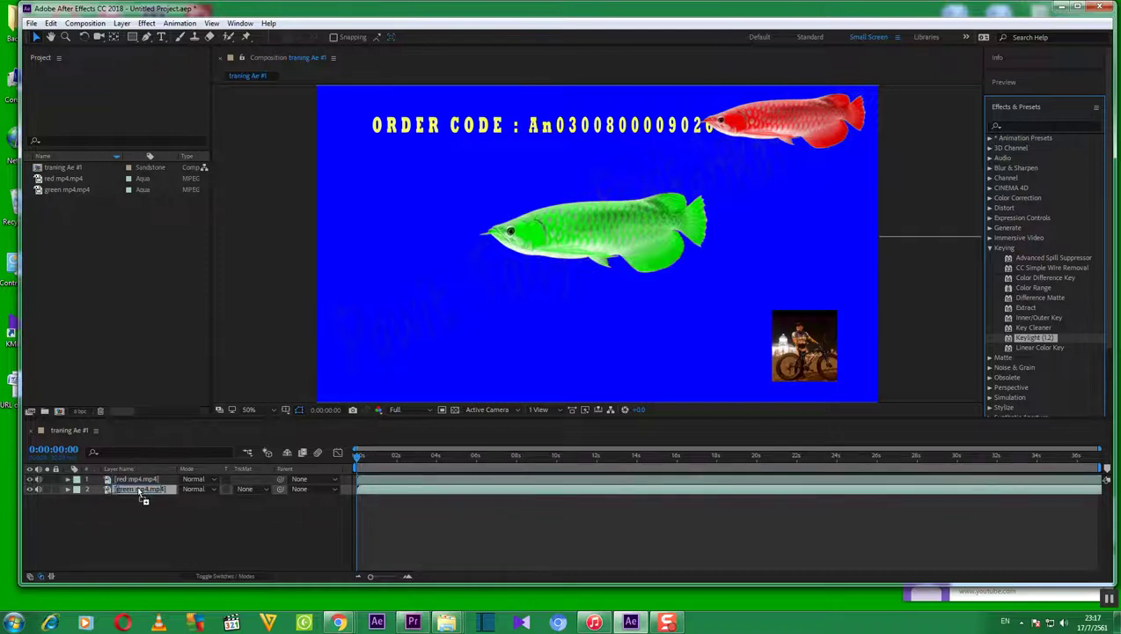
drag(139, 493, 139, 492)
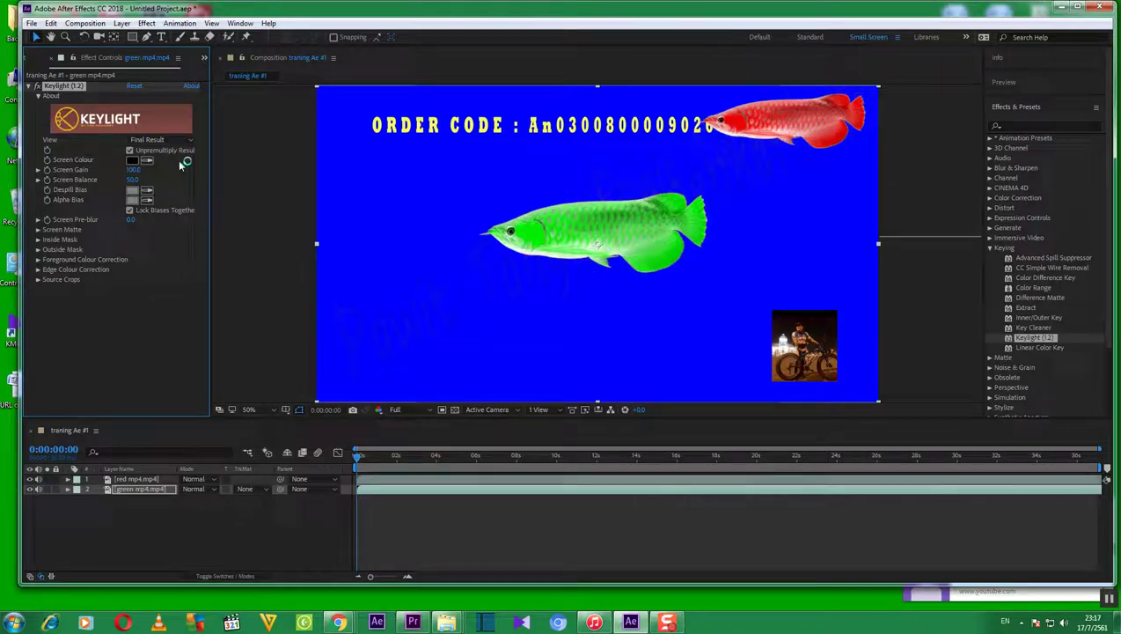
click(147, 160)
click(373, 176)
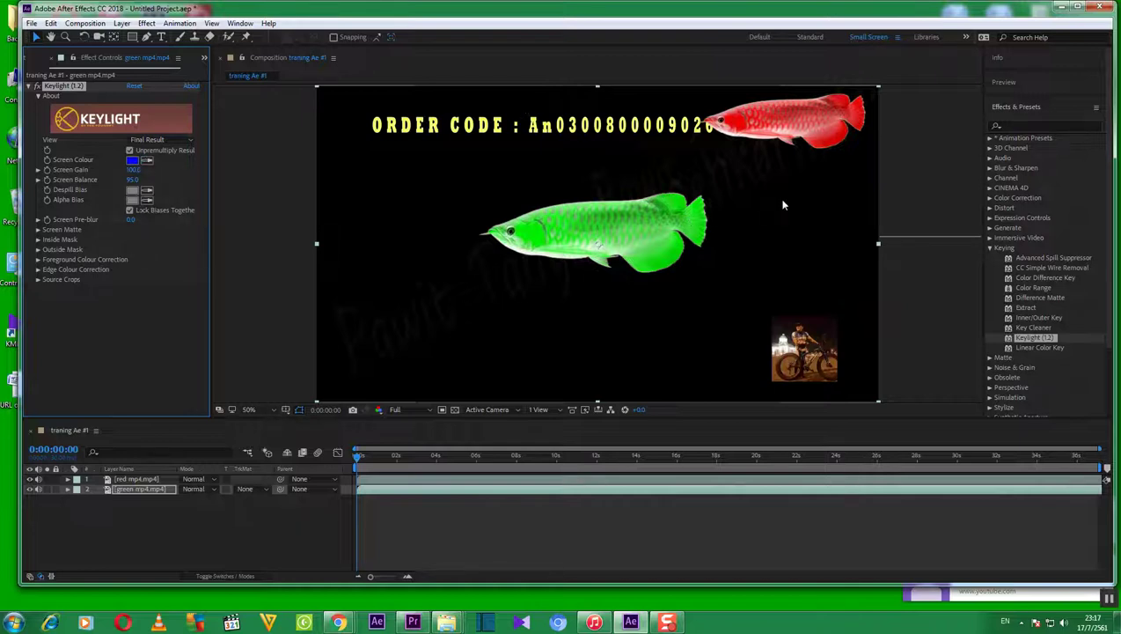
Shrink the green mp4.mp4 layer to about 92% in the viewer and move it up and left to about 716, 340
click(319, 99)
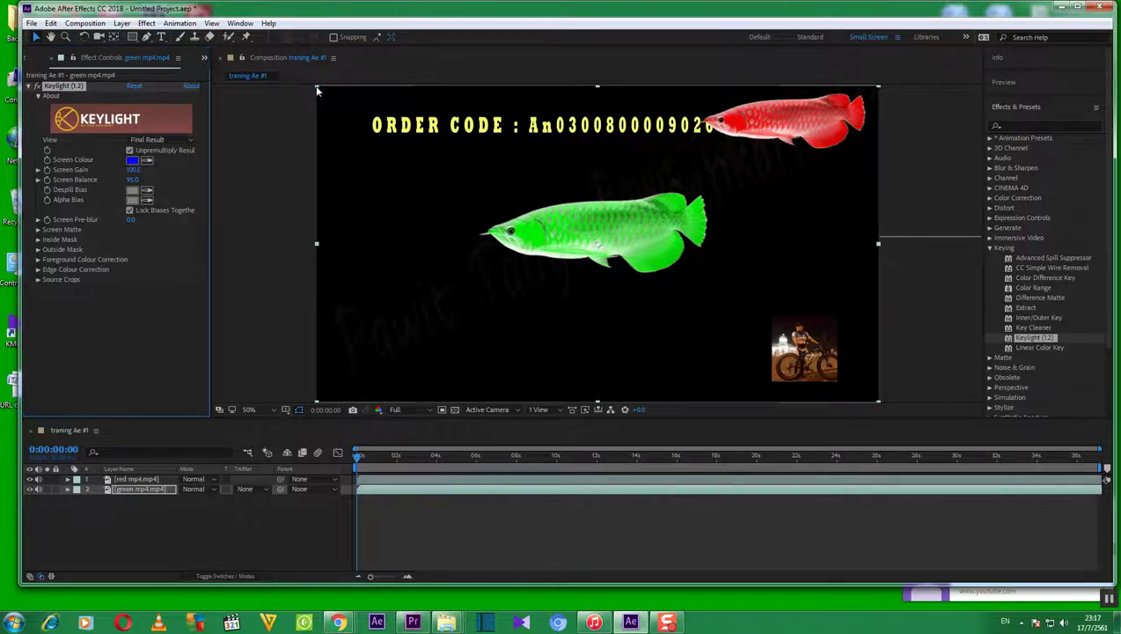
drag(321, 105, 339, 98)
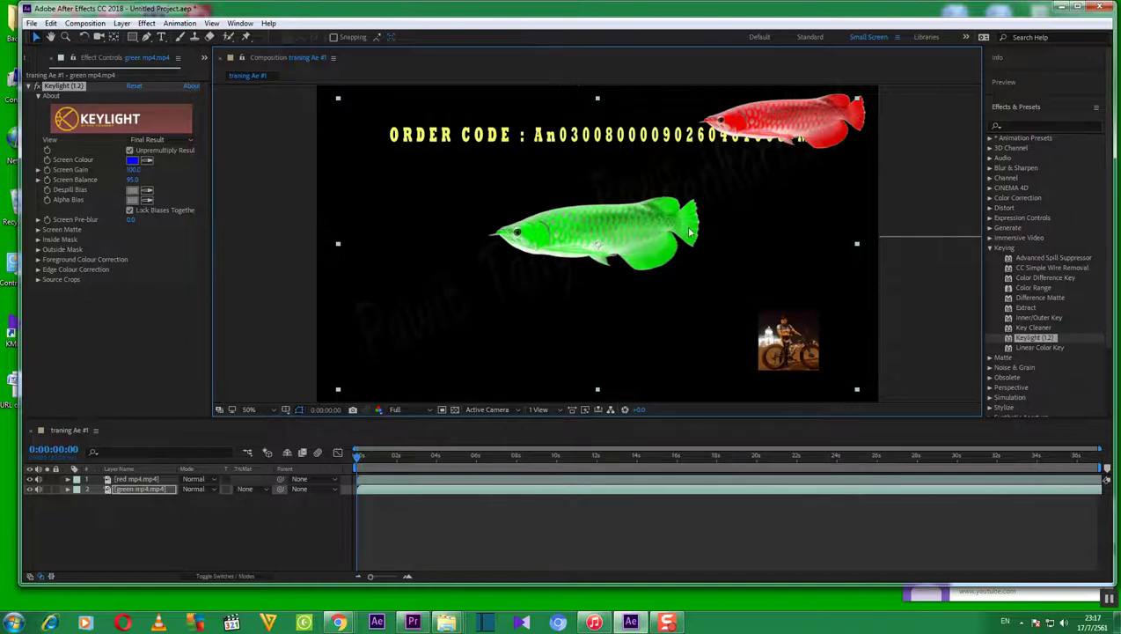
drag(596, 217, 540, 168)
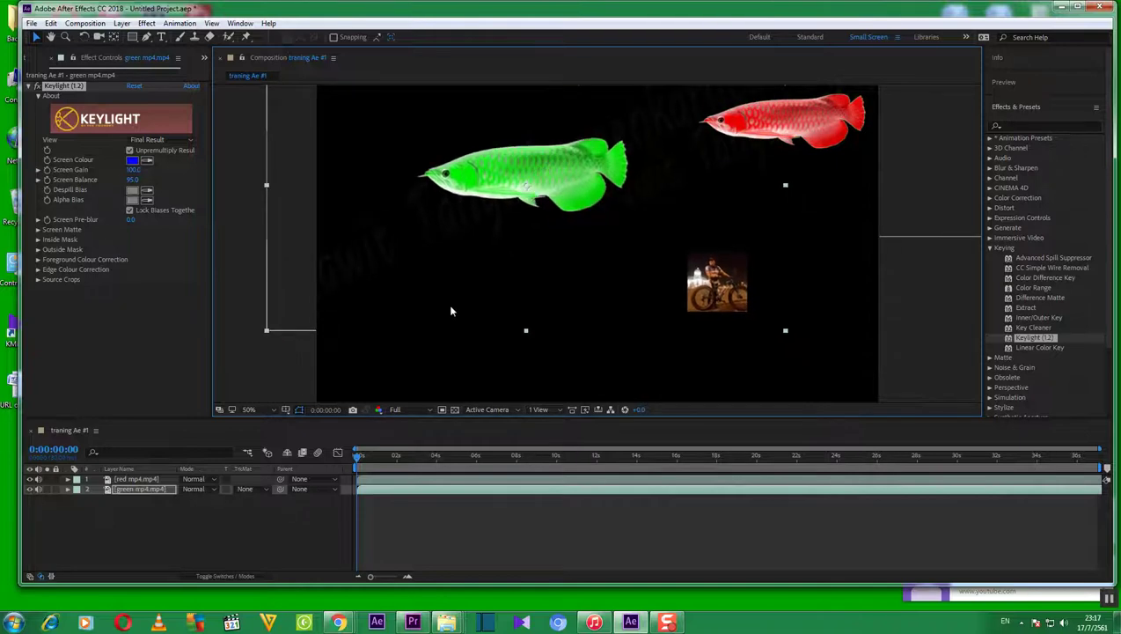
Reveal only the green mp4.mp4 layer's Scale property and set it to 80% with proportions constrained
click(154, 479)
click(146, 491)
click(148, 490)
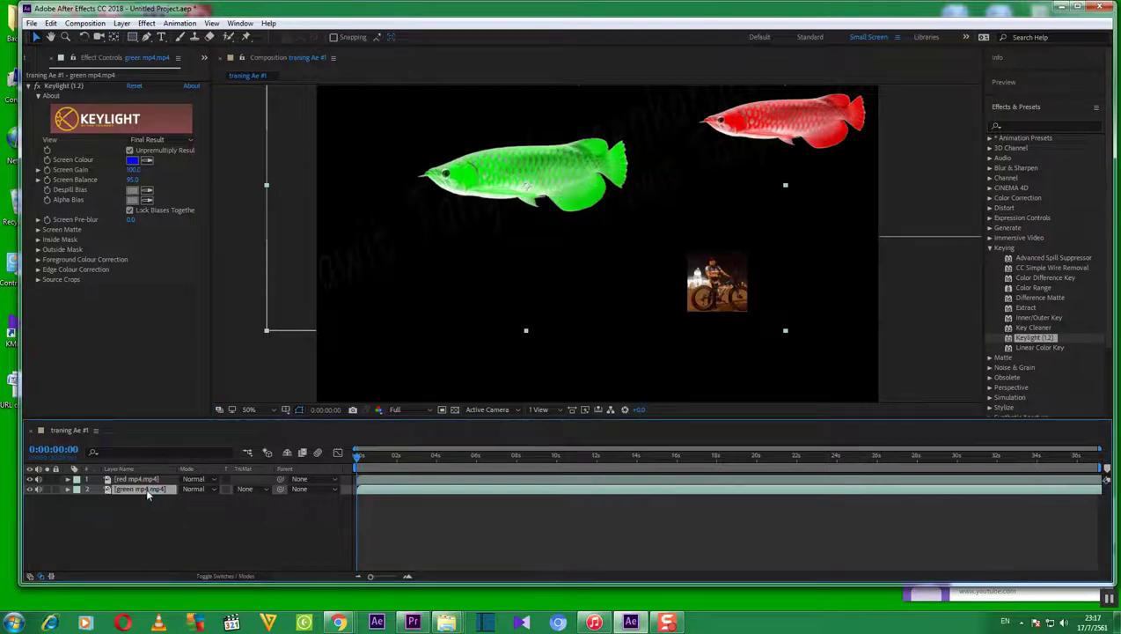
key(s)
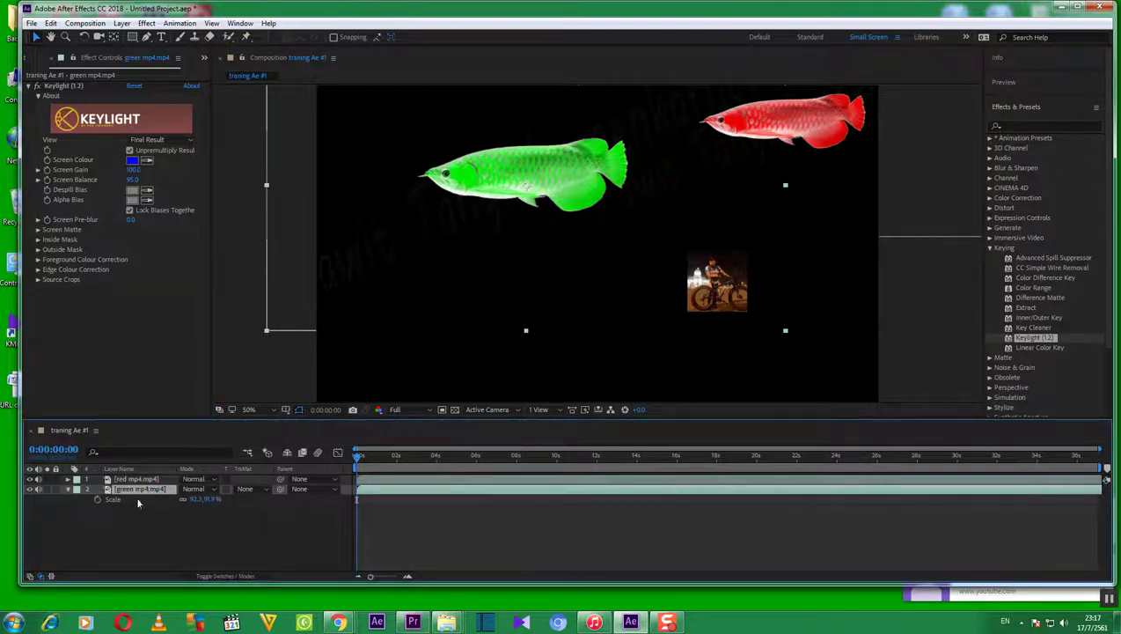
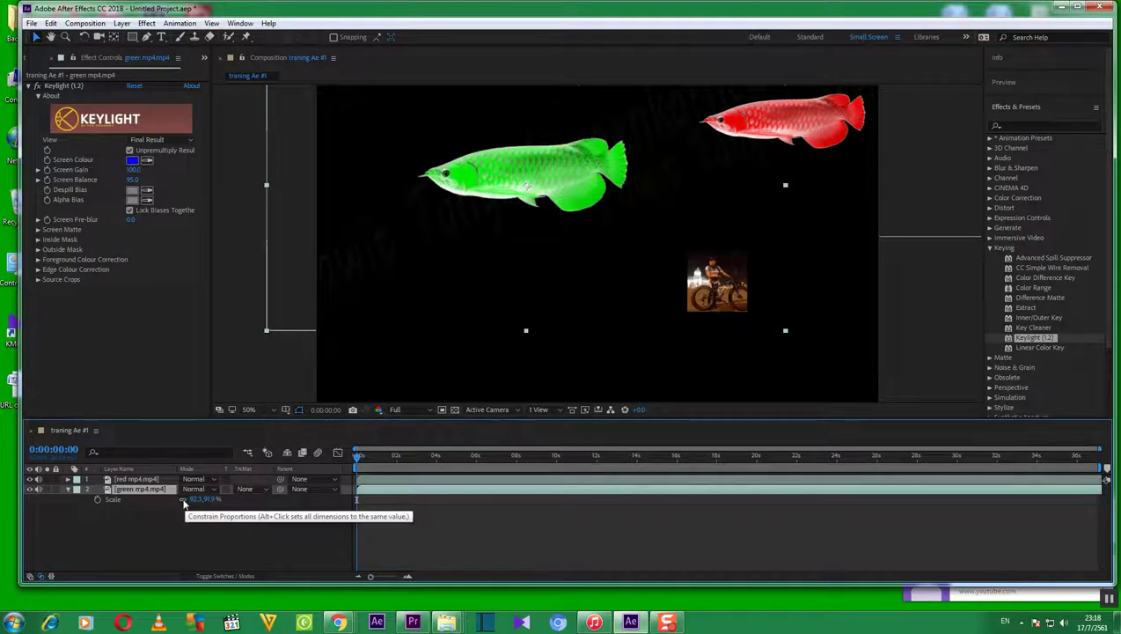
click(183, 499)
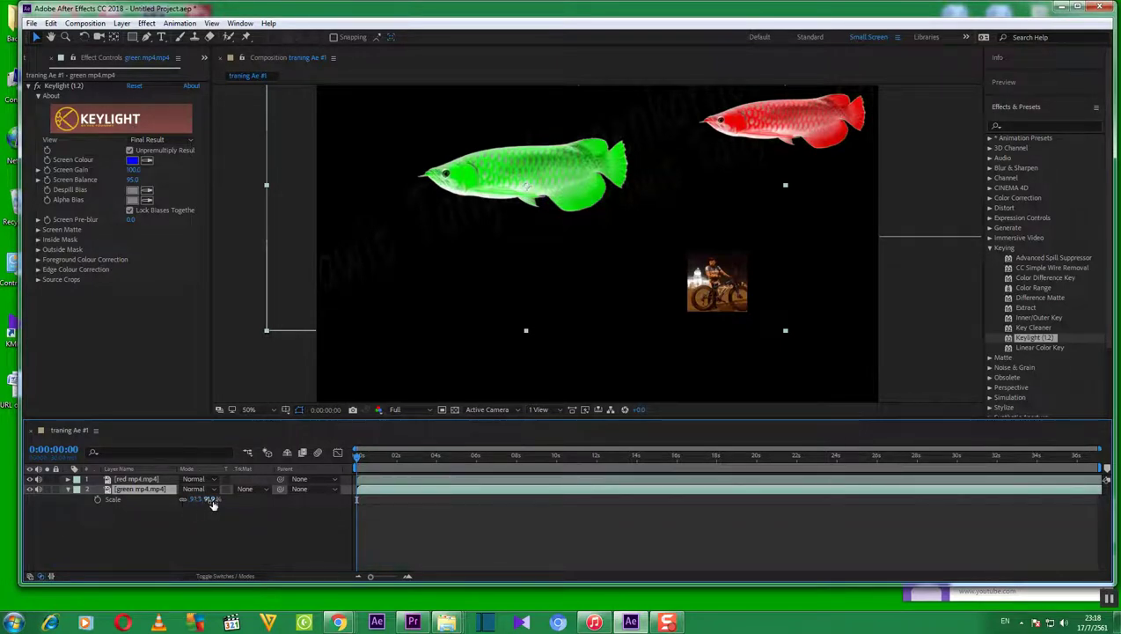
click(191, 499)
click(181, 521)
click(197, 499)
text(80)
key(Return)
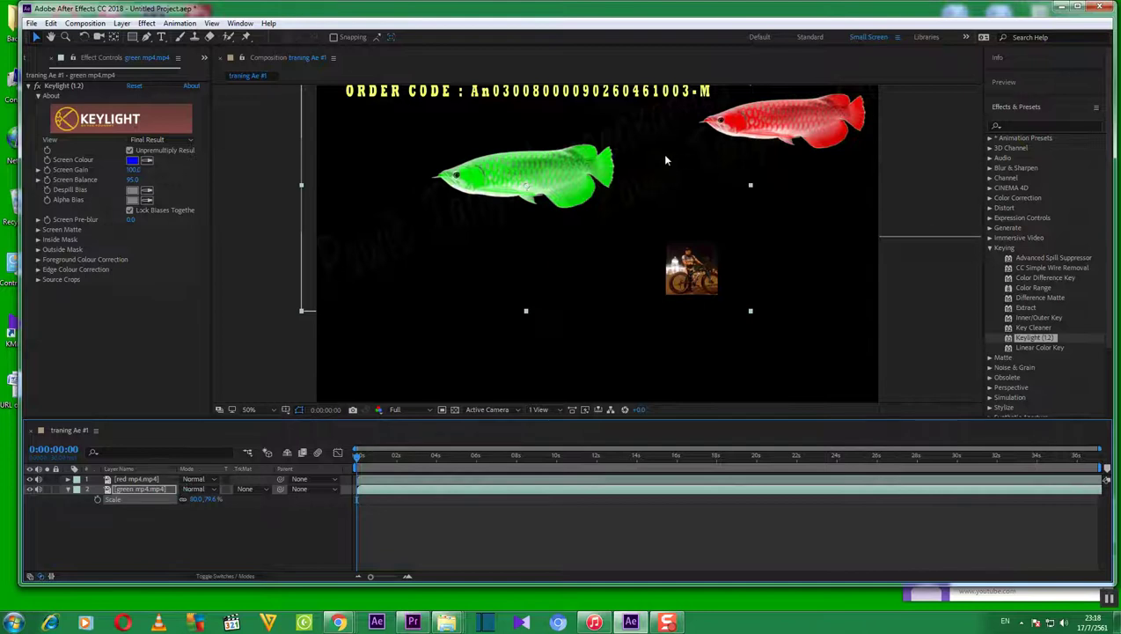
Enlarge the green mp4.mp4 layer by setting its horizontal scale to 90%
click(195, 499)
text(90)
key(Return)
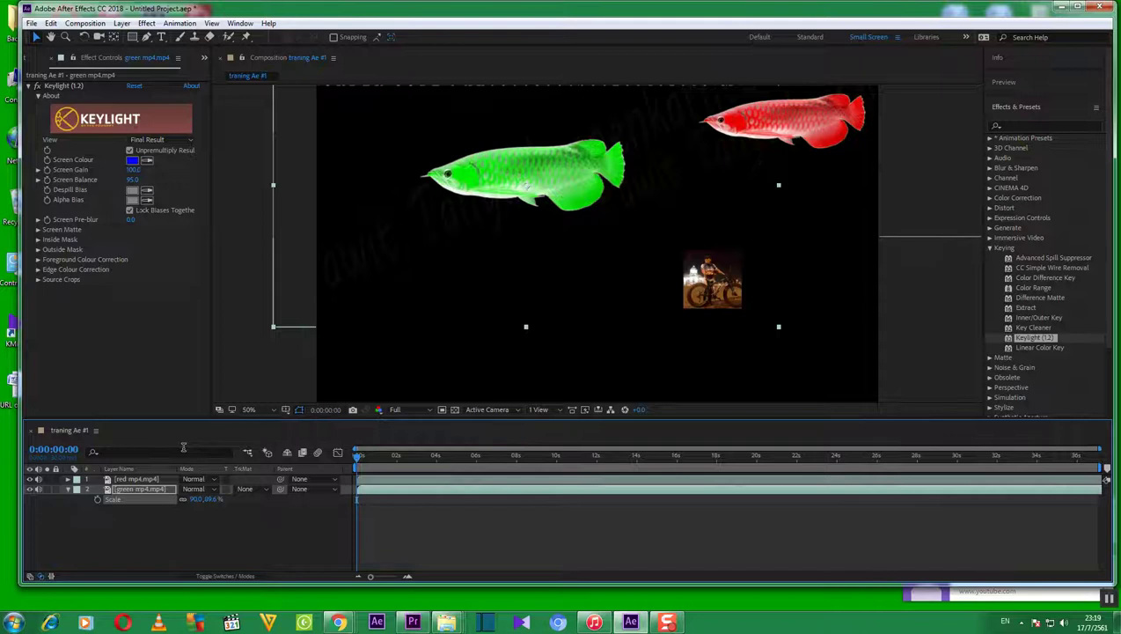
Reveal the green mp4.mp4 layer's Position, adjust its placement to about 727, 339, and collapse the layer
key(p)
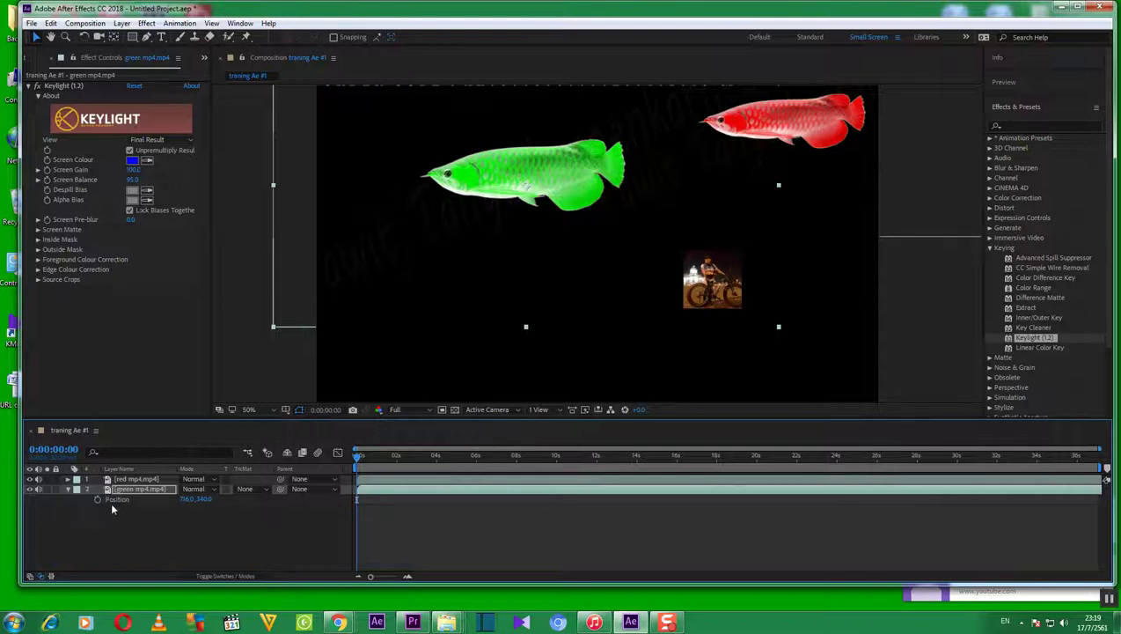
drag(187, 499, 221, 498)
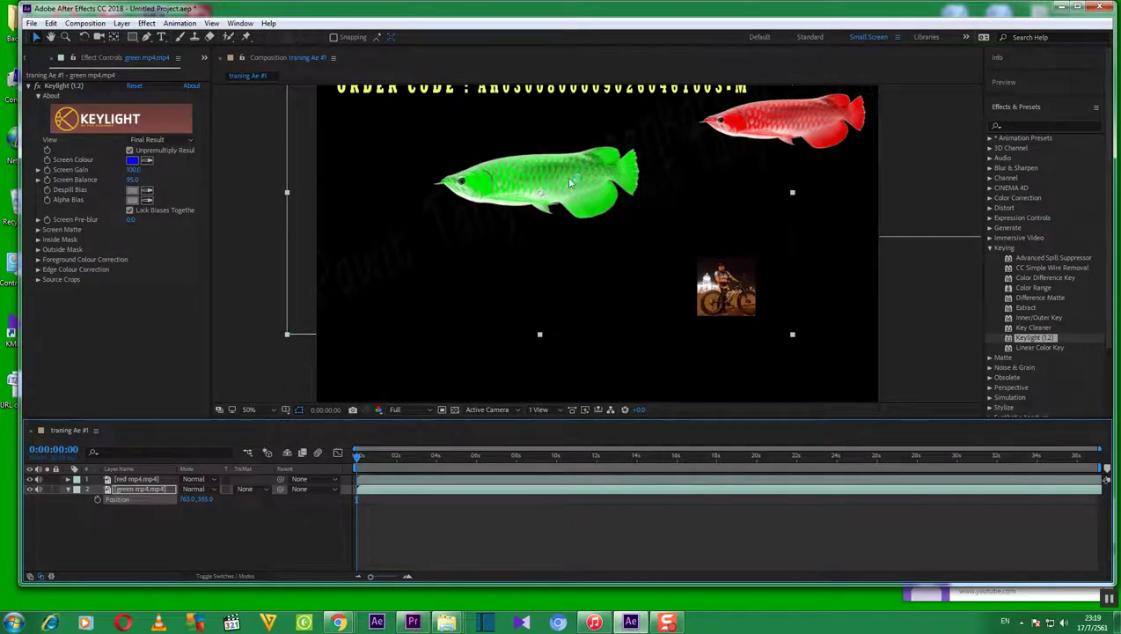
mouse_move(546, 199)
mouse_down()
mouse_move(508, 180)
mouse_move(538, 190)
mouse_up()
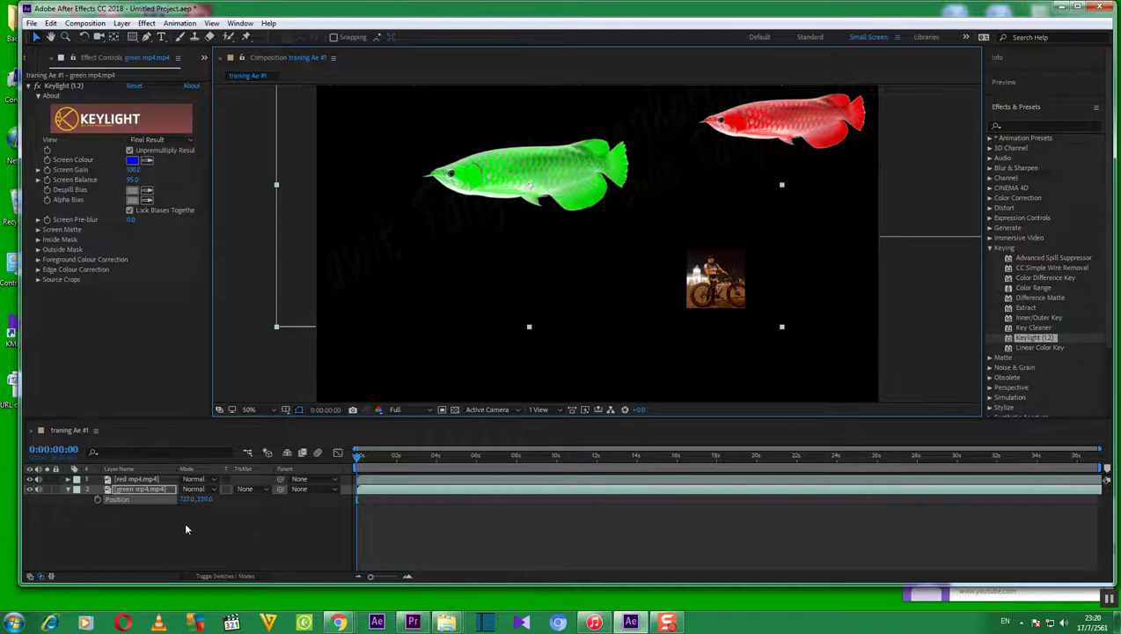
click(67, 489)
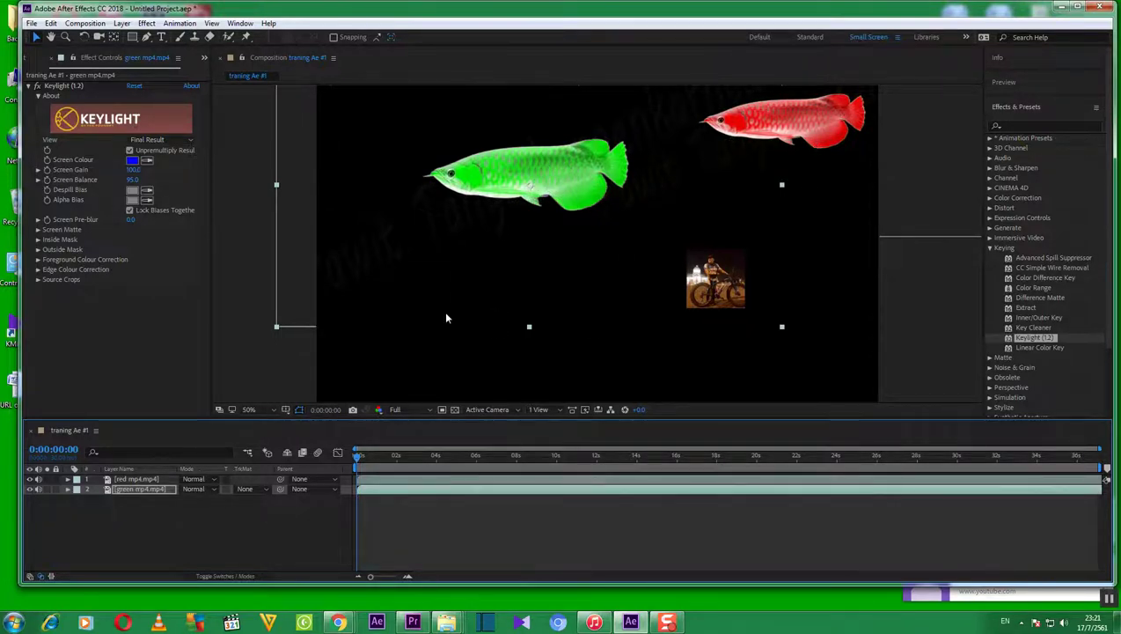
Import the 029-no aound mp4 clip from the study BG-remover project folder into the project as footage
click(57, 57)
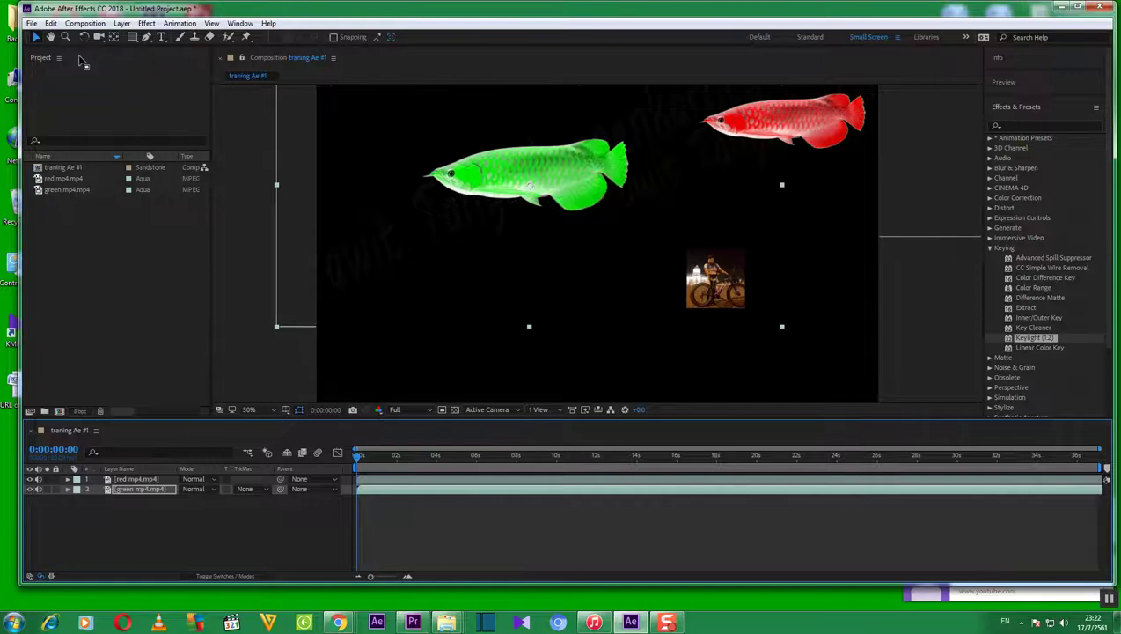
right_click(130, 230)
mouse_move(166, 285)
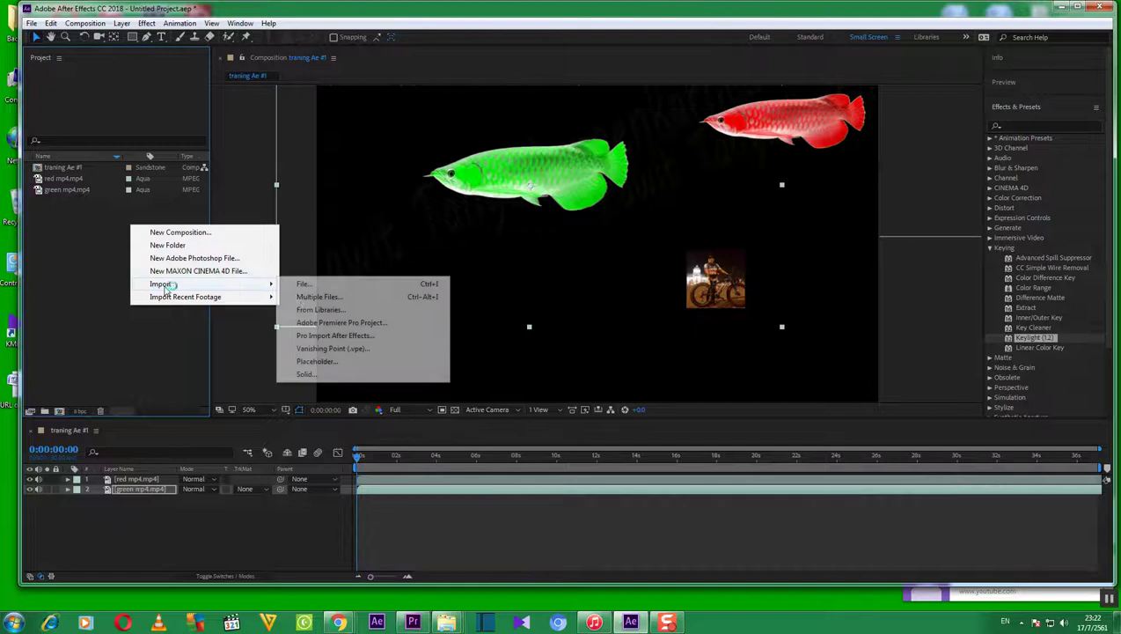
click(318, 284)
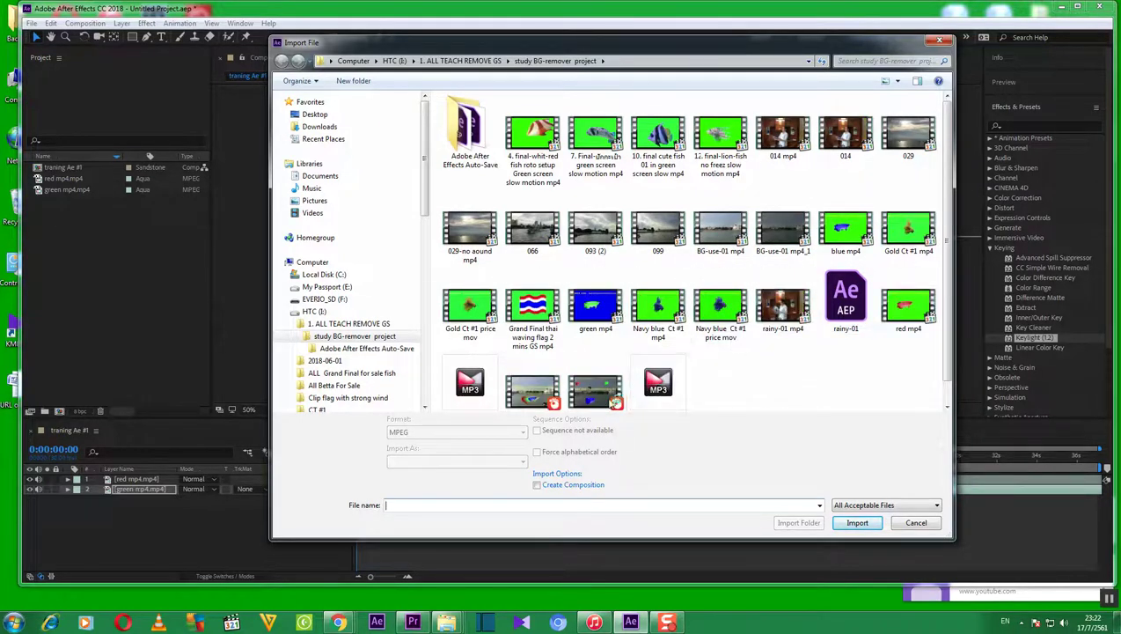
click(903, 124)
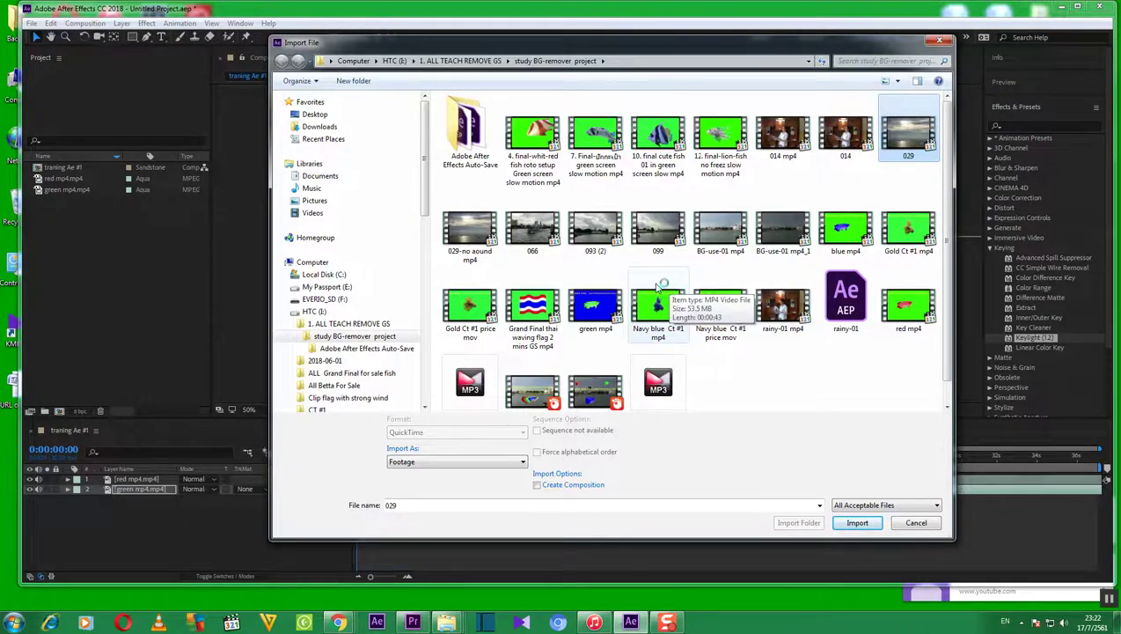
click(482, 240)
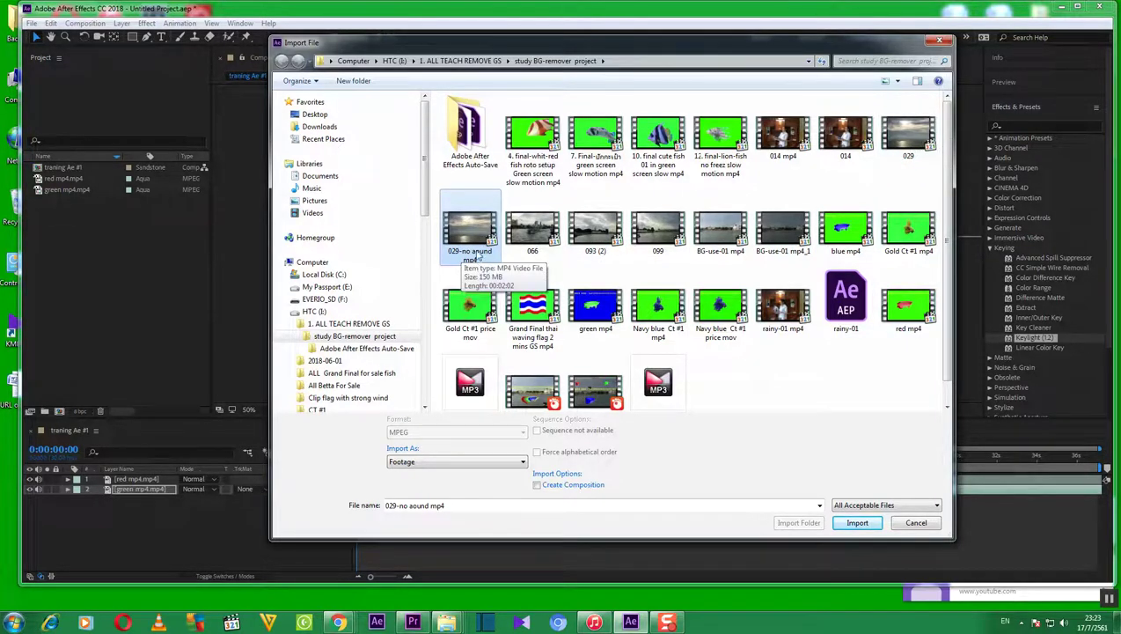
click(852, 523)
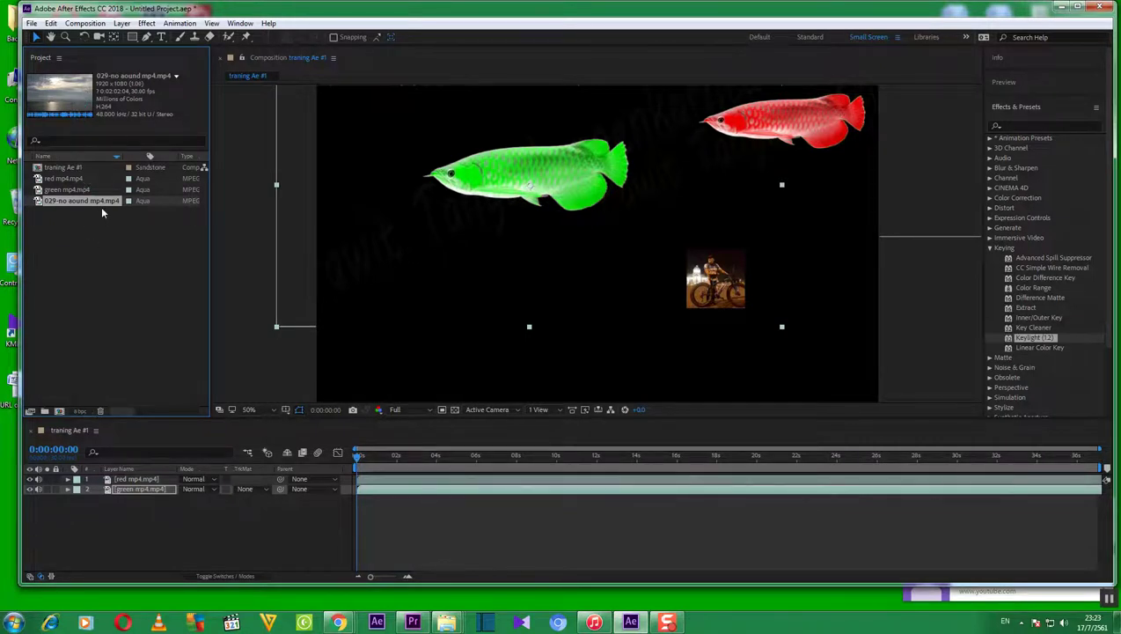
Add the 029-no aound mp4.mp4 footage to the composition's timeline as a background layer beneath green mp4.mp4
drag(98, 200, 155, 516)
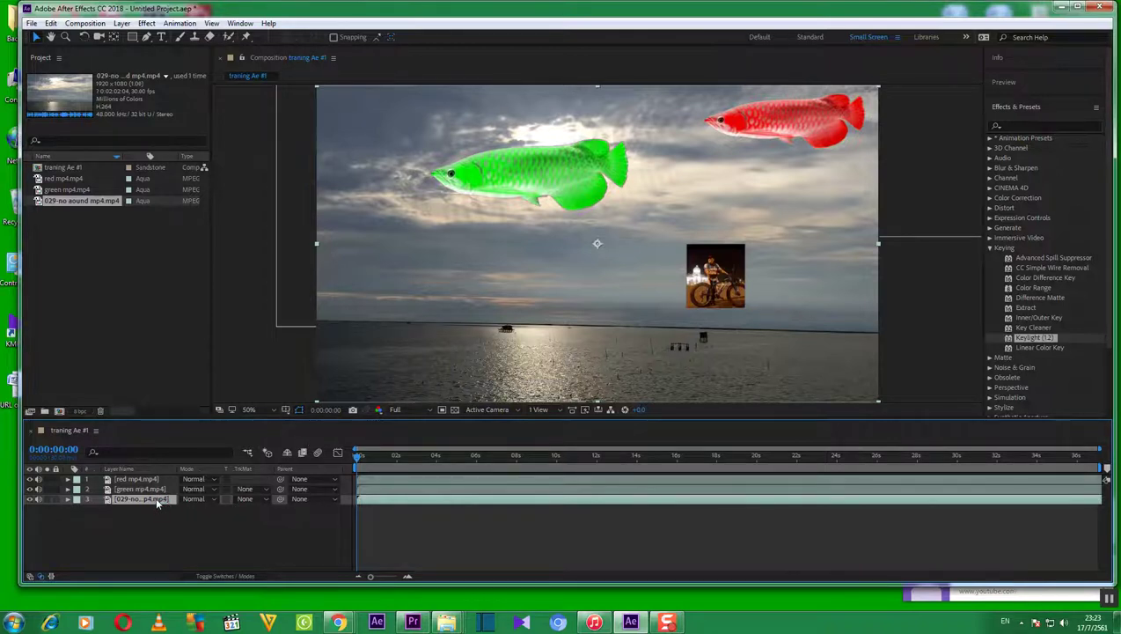
key(Return)
Try the sea background layer above both fish layers and between them, and return it beneath green mp4.mp4
drag(156, 499, 156, 478)
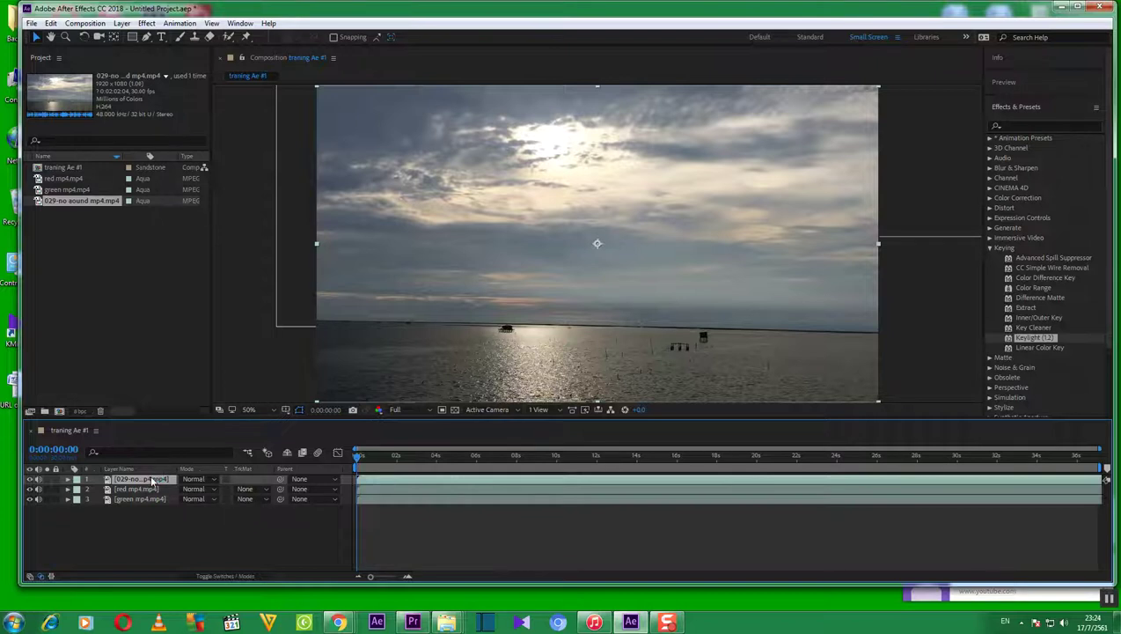
drag(155, 482, 160, 496)
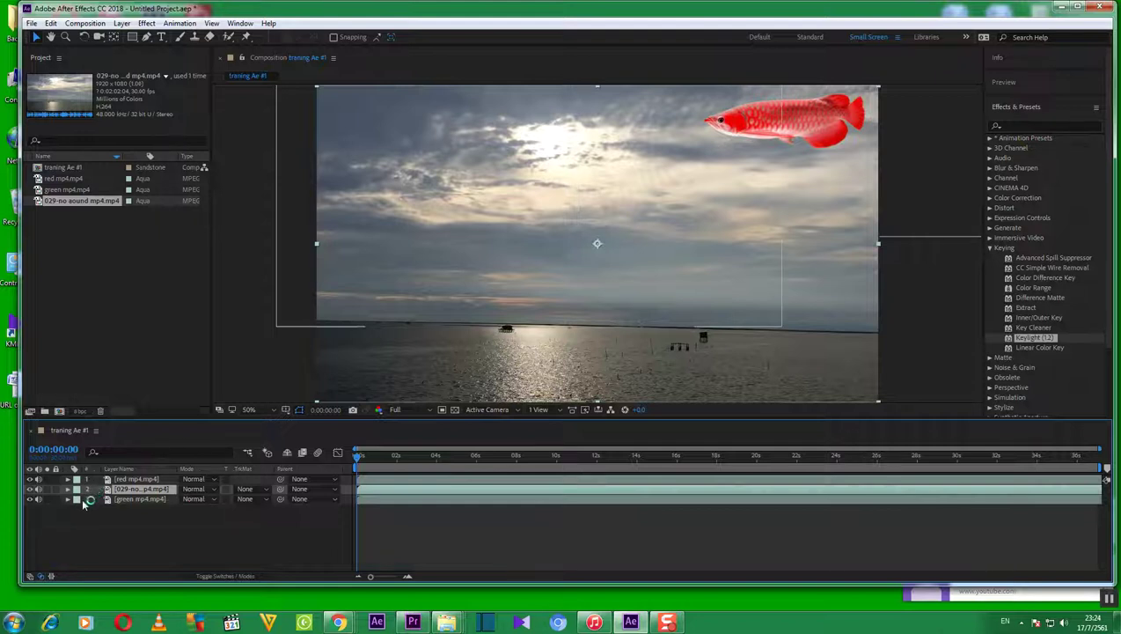
click(138, 489)
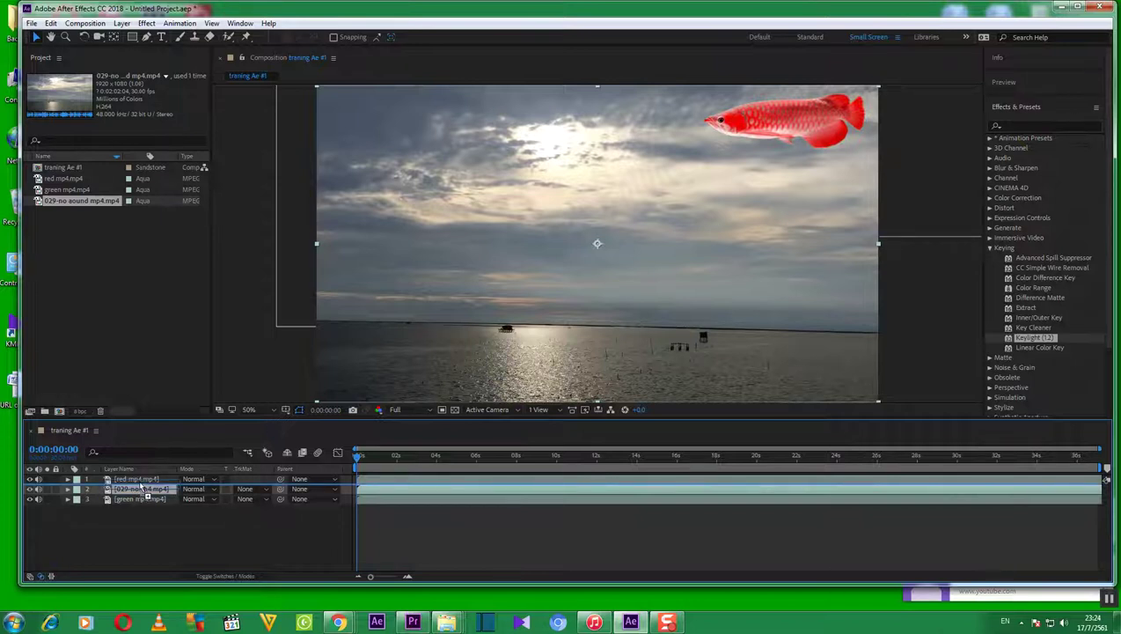
drag(141, 486, 139, 477)
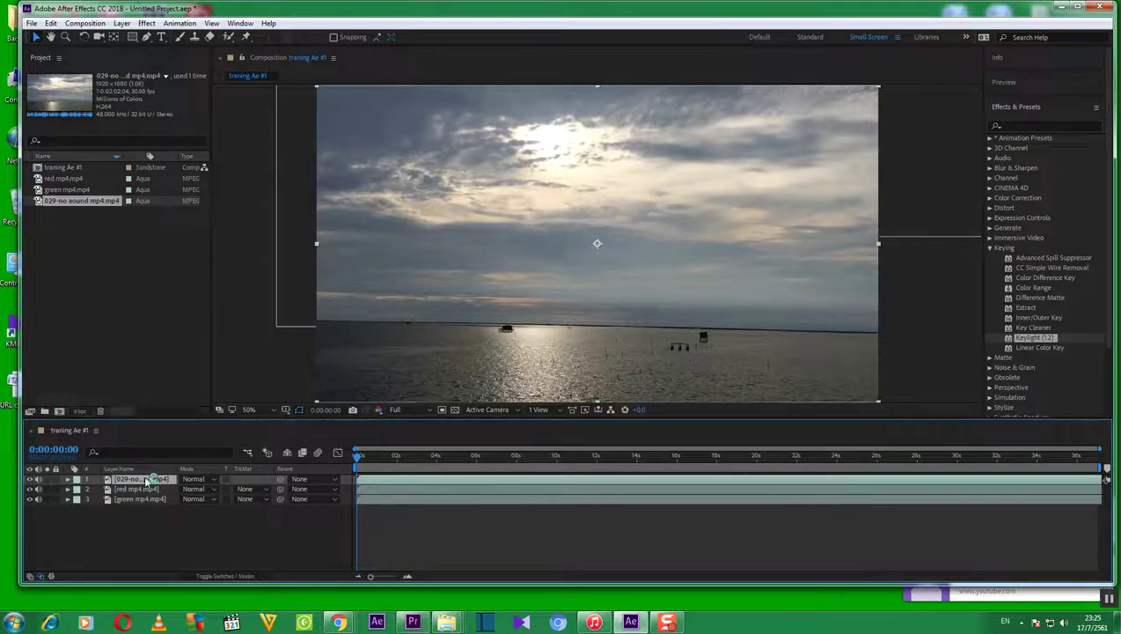
drag(145, 484, 146, 517)
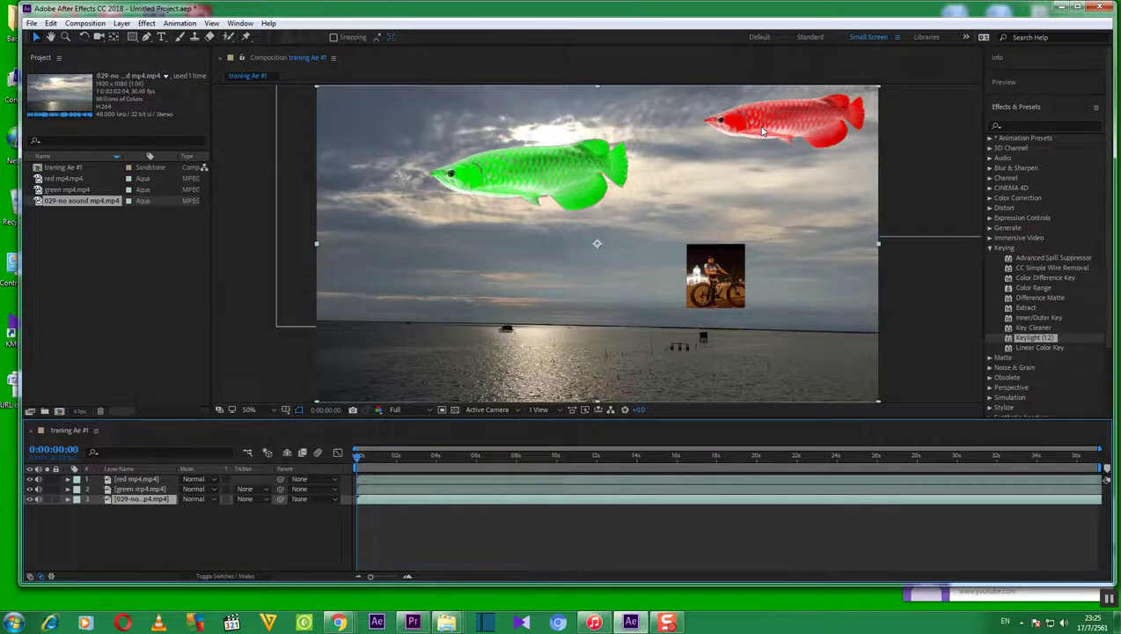
mouse_move(759, 129)
mouse_down()
mouse_move(734, 137)
mouse_move(769, 120)
mouse_move(762, 130)
mouse_up()
key(ctrl+z)
key(Return)
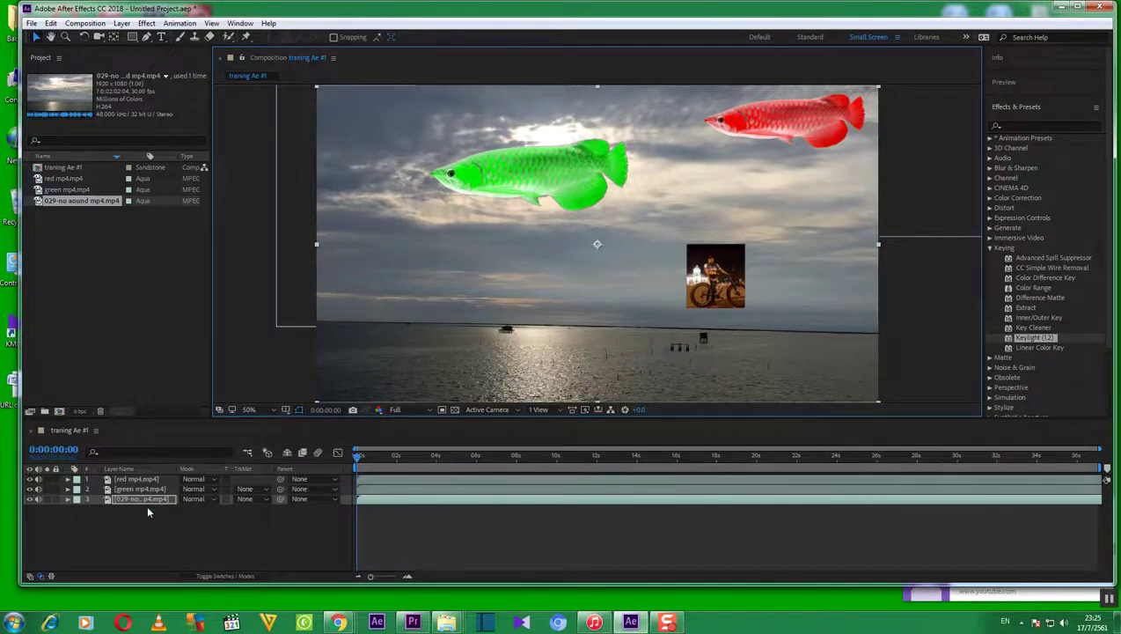
Move the red fish over the green fish and reorder the red mp4.mp4 layer beneath green mp4.mp4
key(Return)
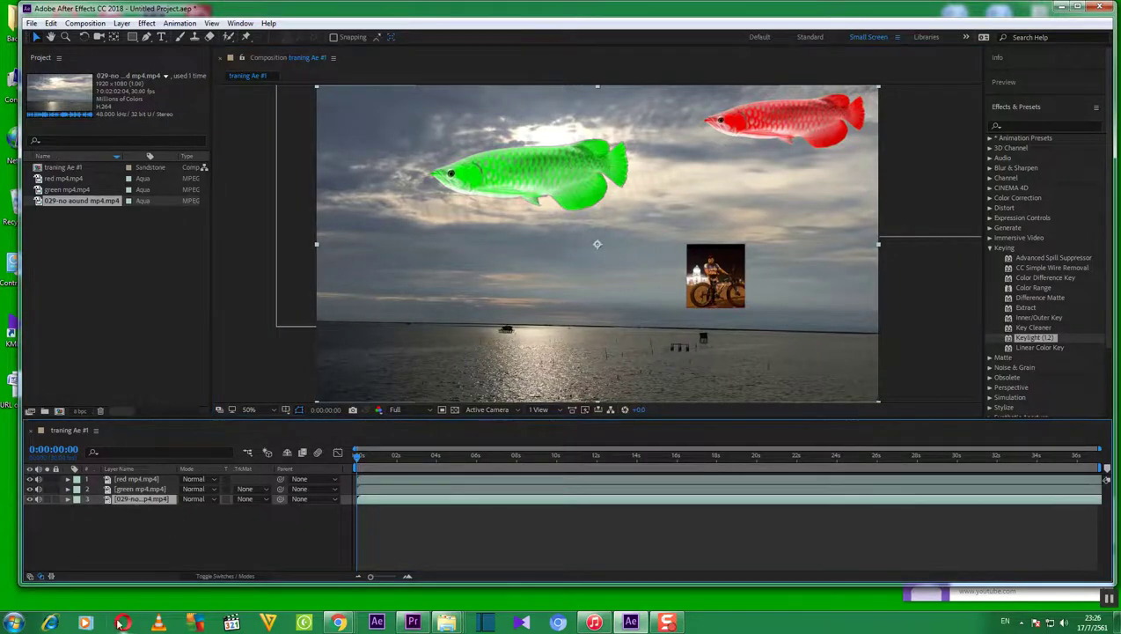
click(157, 480)
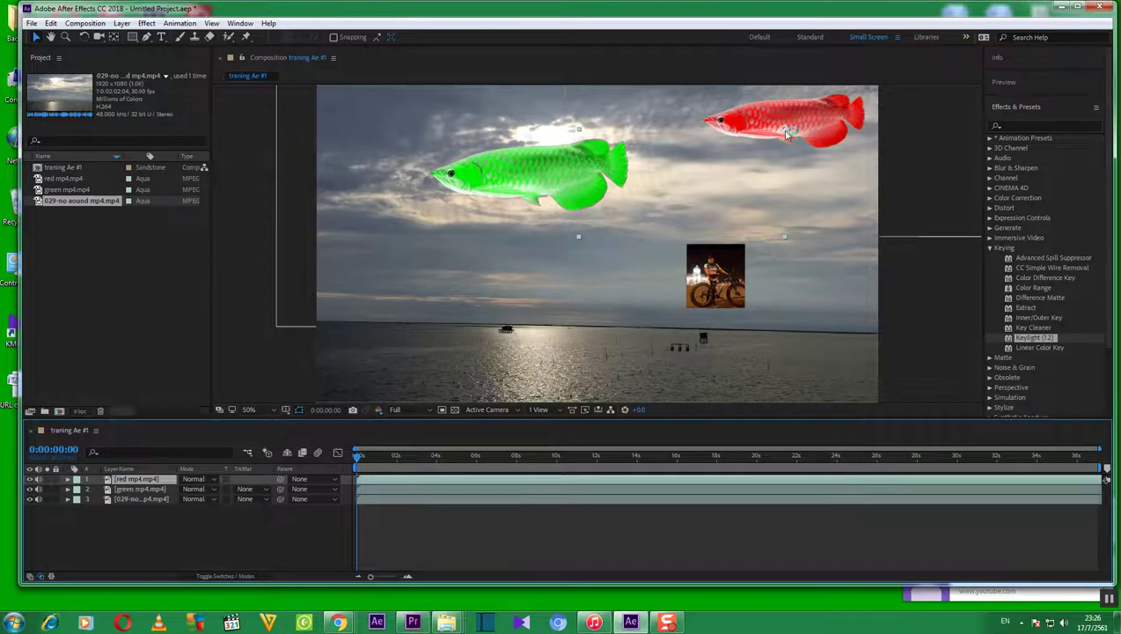
drag(780, 132, 533, 189)
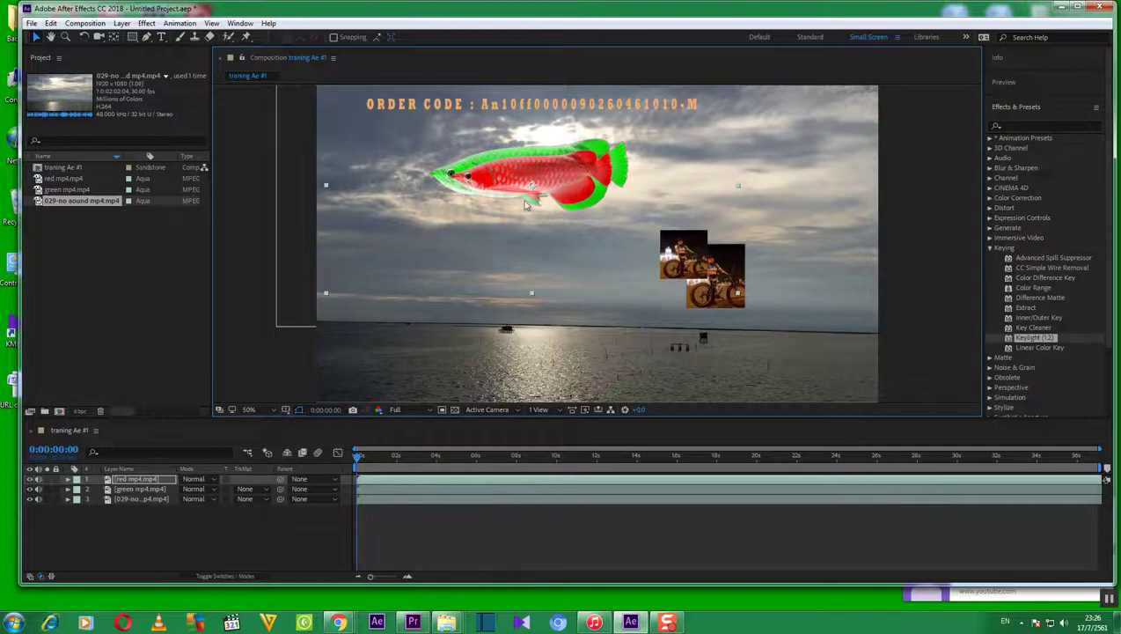
mouse_move(529, 182)
mouse_down()
mouse_move(584, 173)
mouse_move(531, 167)
mouse_move(516, 178)
mouse_move(529, 179)
mouse_up()
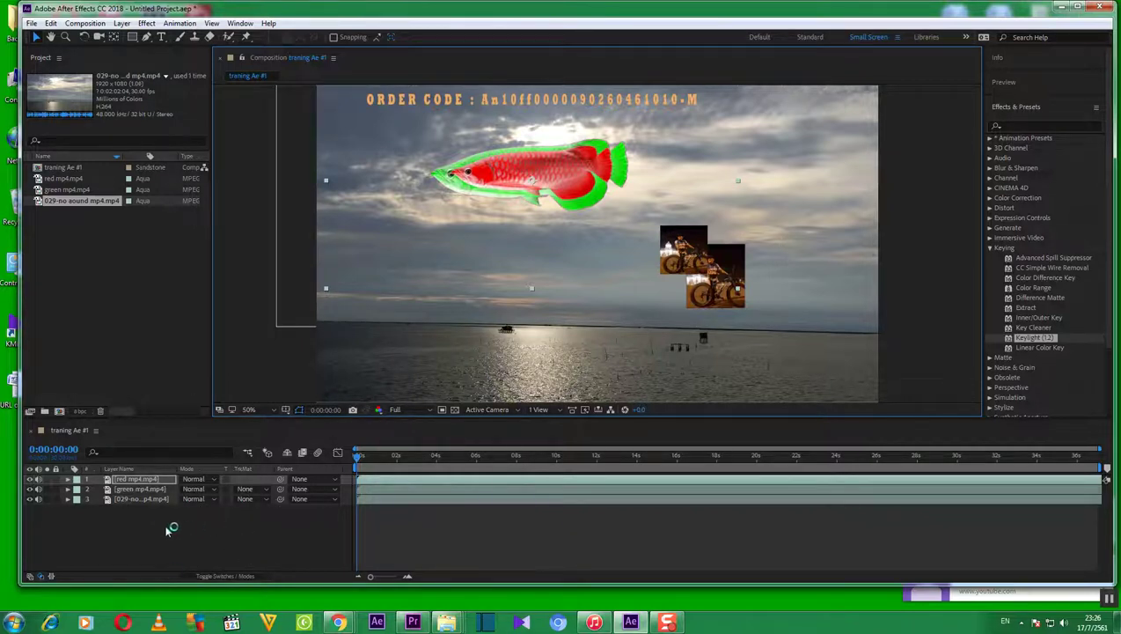
drag(150, 480, 146, 499)
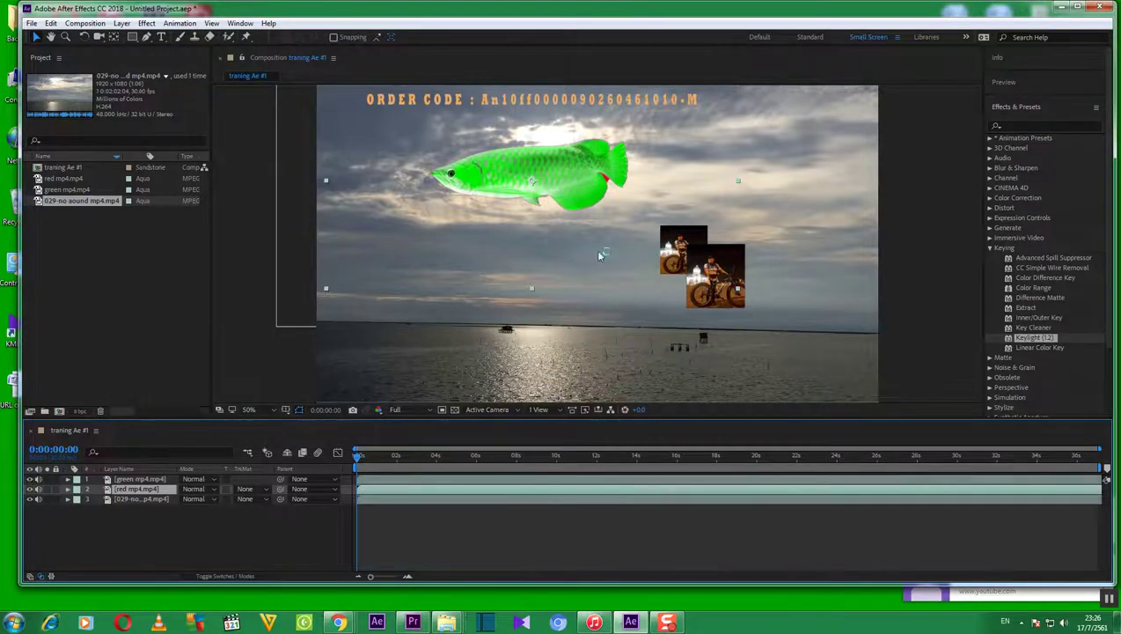
Move the green mp4.mp4 layer down in the composition so the green fish sits below the red fish
click(150, 487)
click(147, 481)
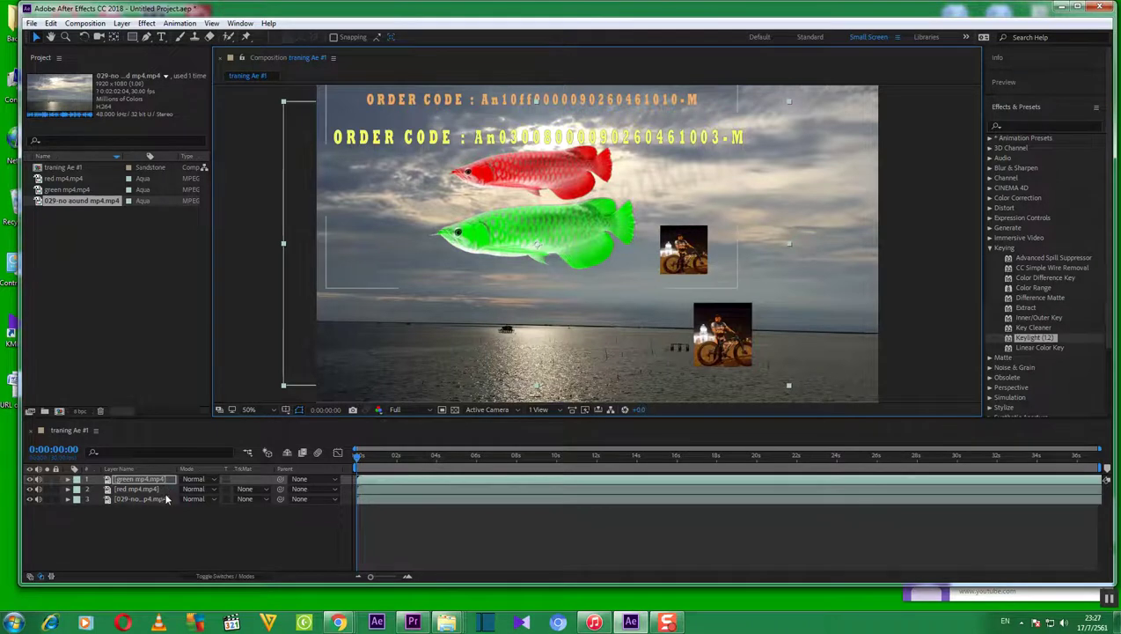
drag(535, 245, 540, 251)
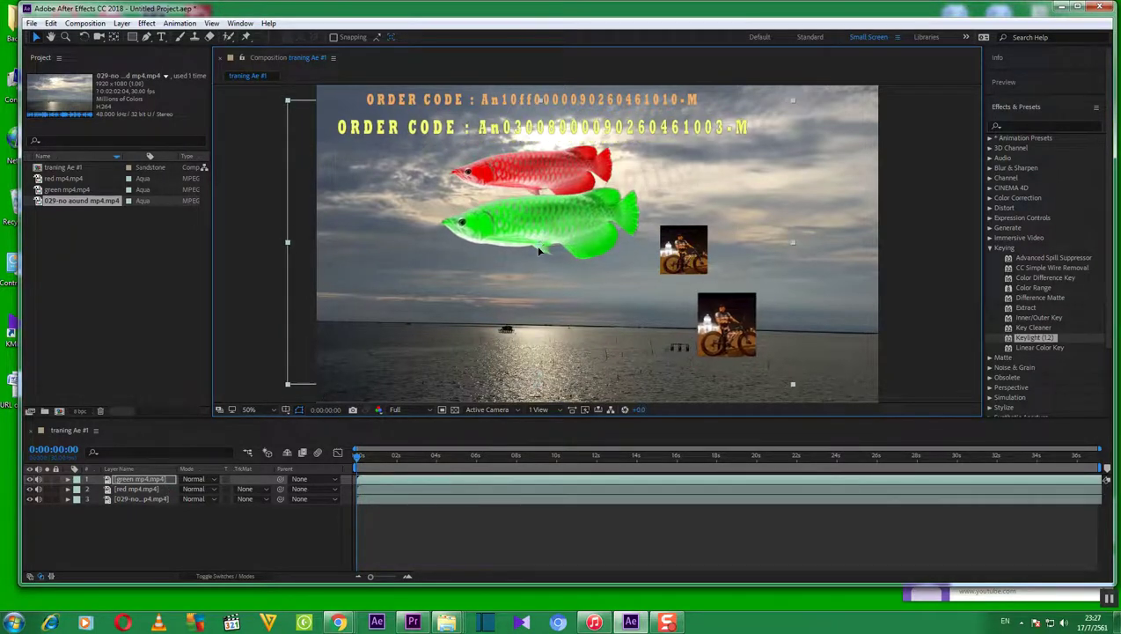
key(shift+Down)
key(shift+Down)
key(shift+Down)
key(shift+Down)
key(shift+Down)
key(shift+Down)
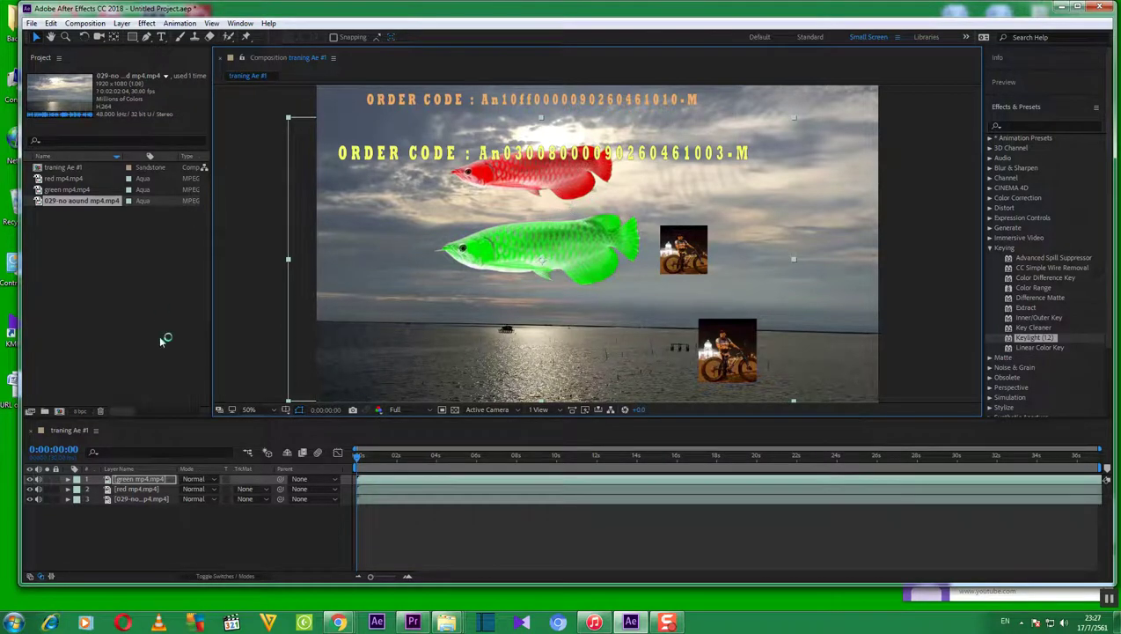
Import the blue mp4 clip from the study BG-remover project folder into the project as footage
right_click(137, 245)
mouse_move(174, 302)
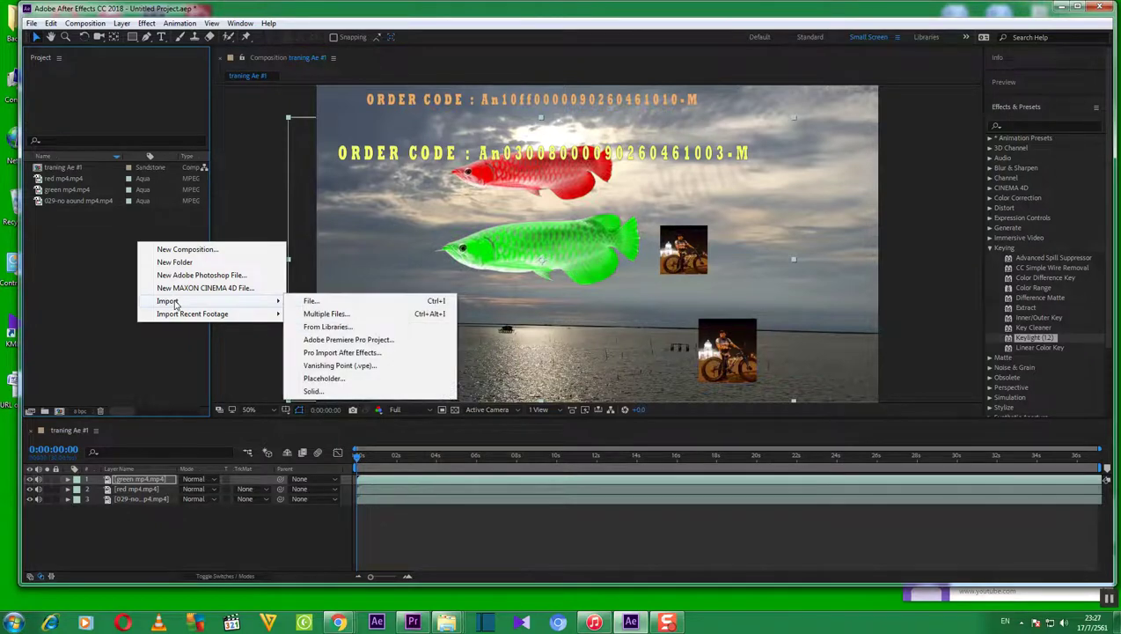
click(311, 302)
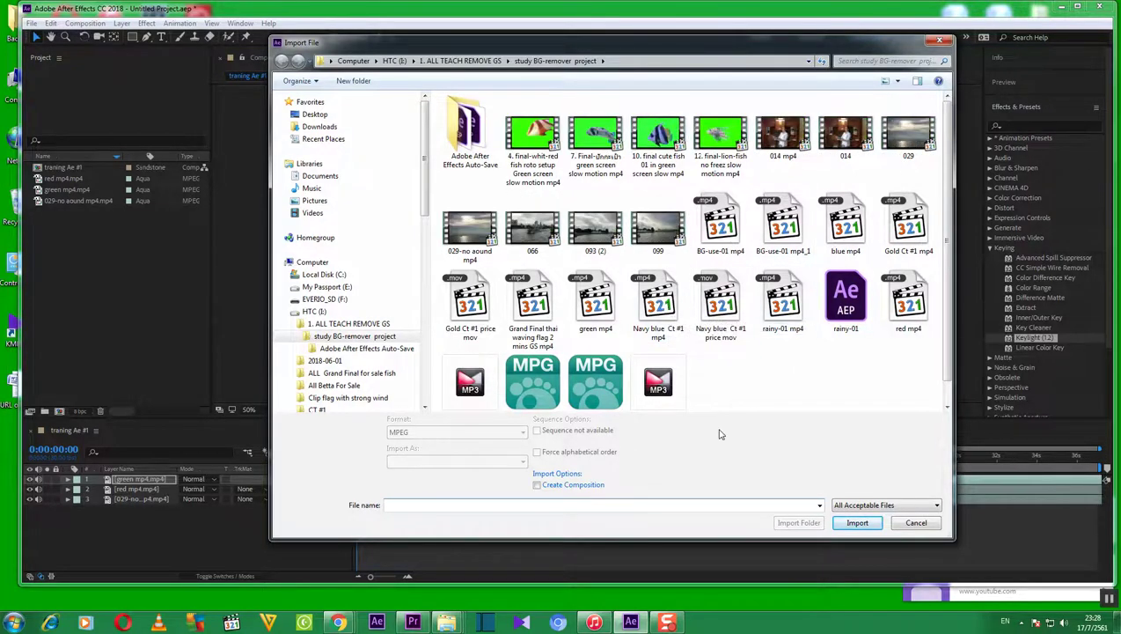
click(845, 231)
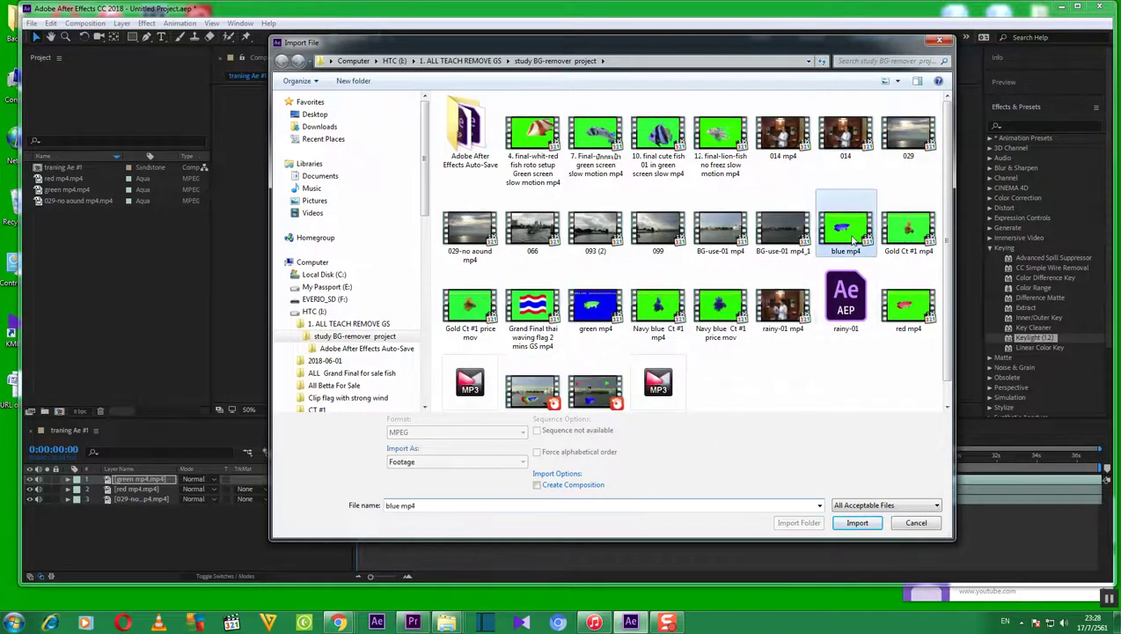
click(855, 523)
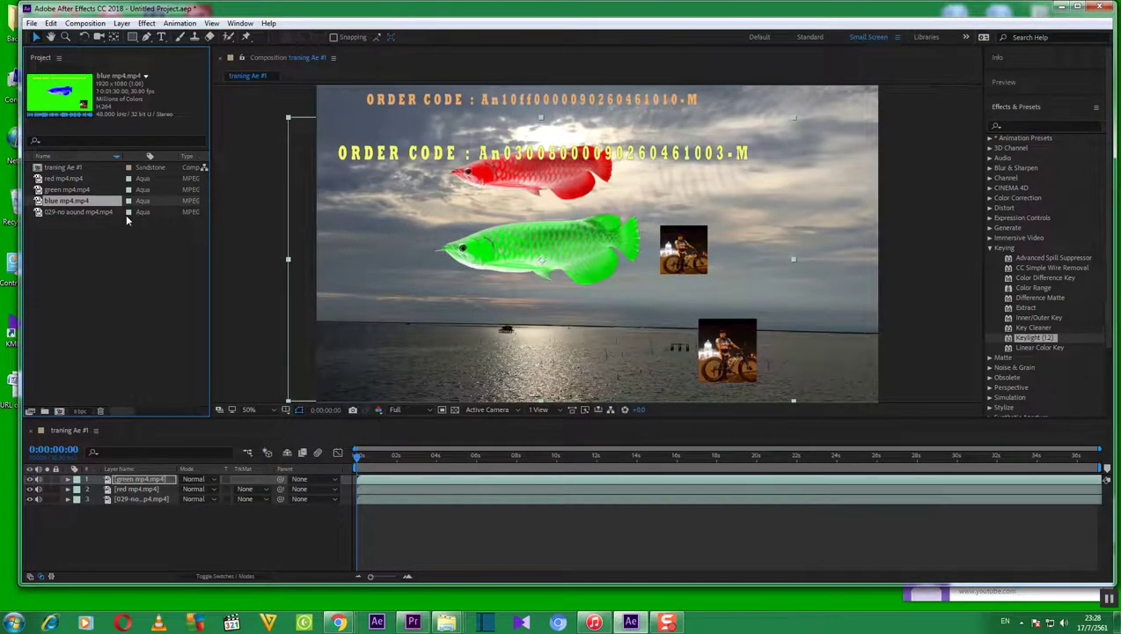
Add the blue mp4.mp4 footage to the timeline and place it between red mp4.mp4 and the sea background layer
drag(109, 204, 170, 526)
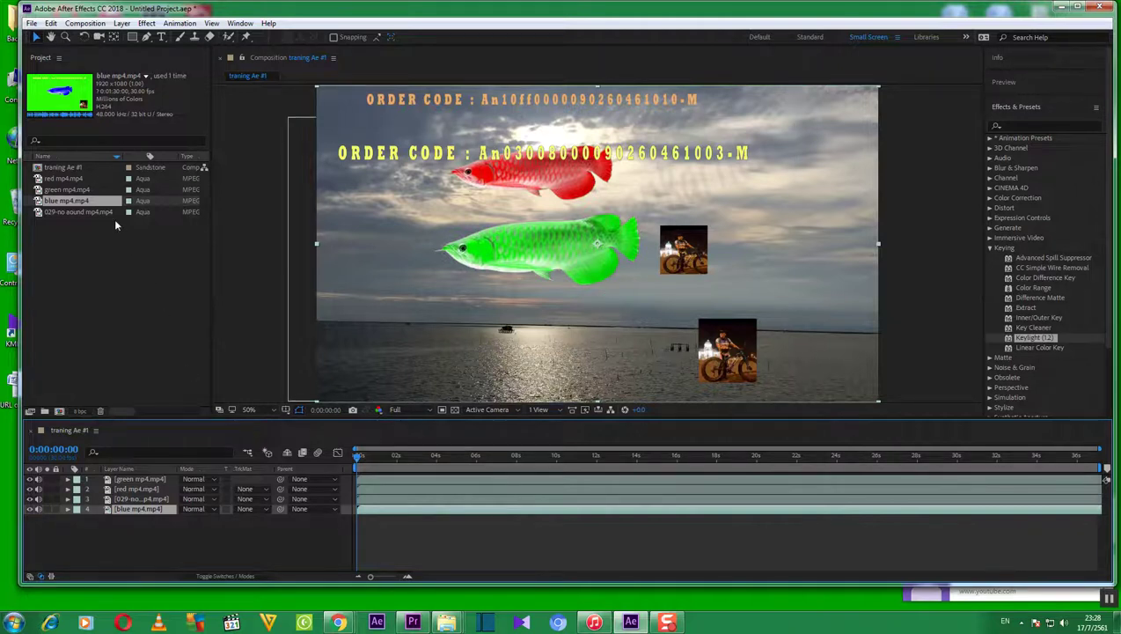
drag(158, 510, 160, 500)
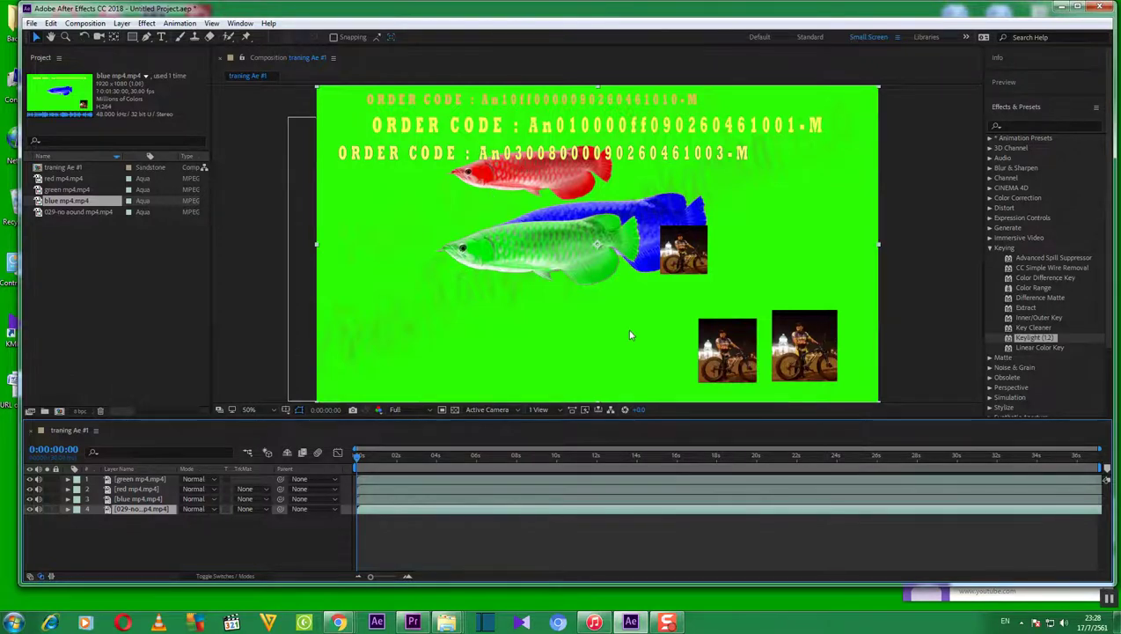
click(147, 499)
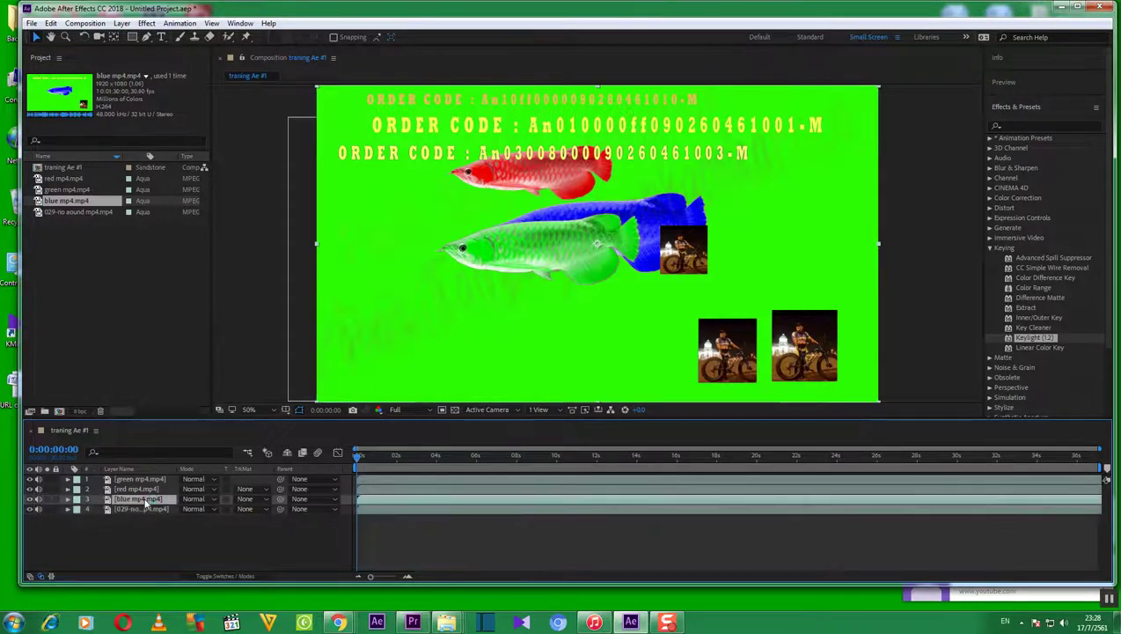
click(146, 510)
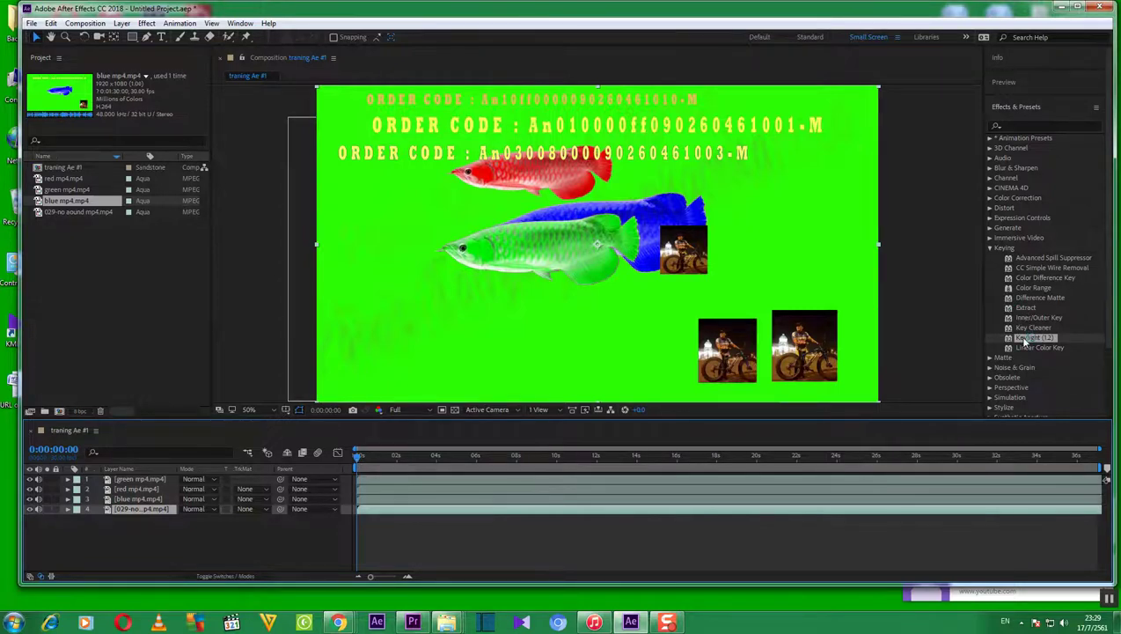
Hide the green and red fish layers to view the blue footage alone, and show both layers again
click(29, 479)
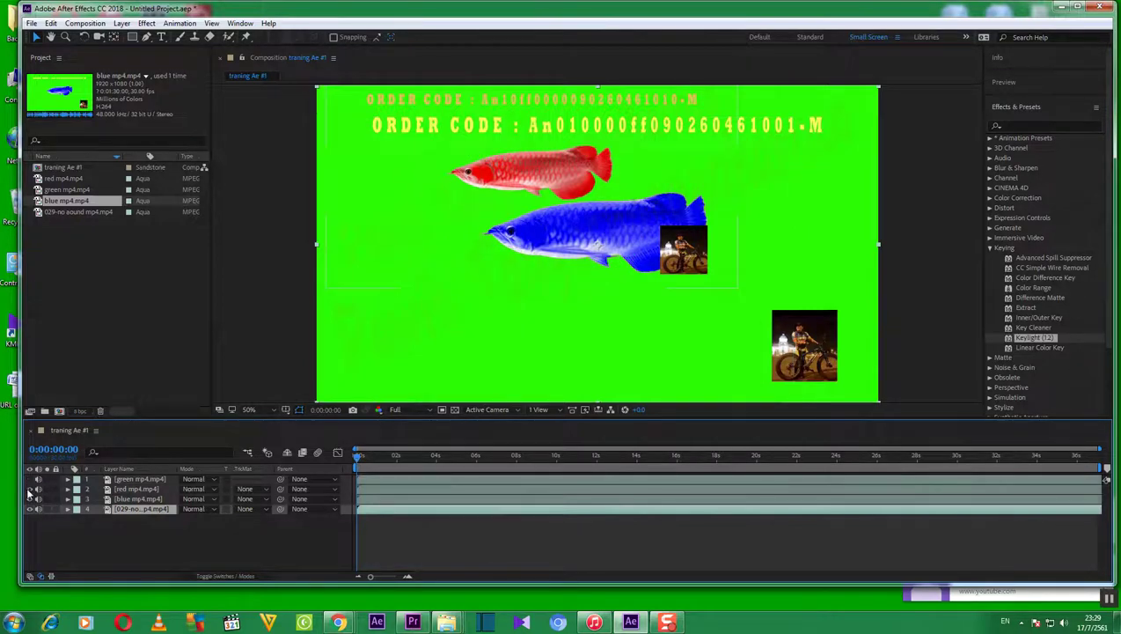
click(29, 488)
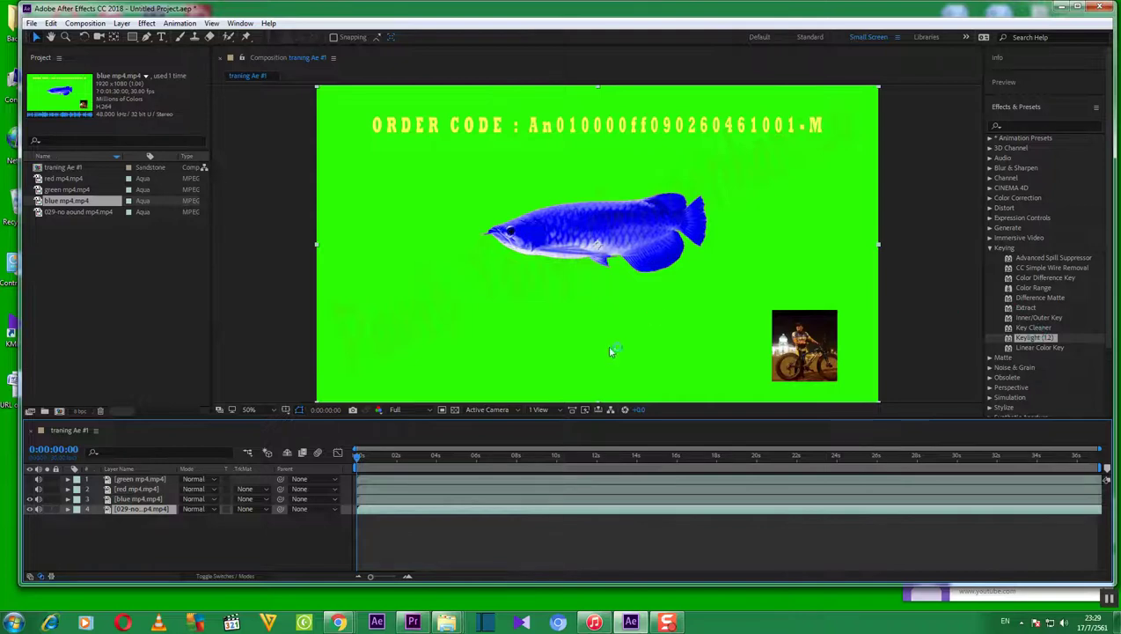
click(29, 478)
click(29, 488)
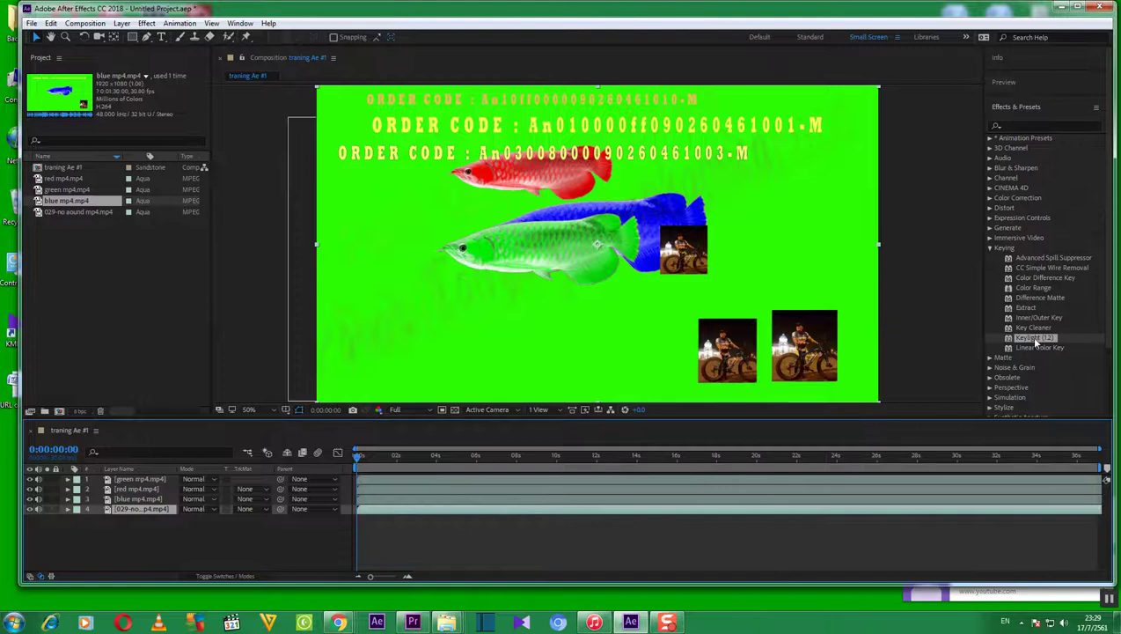
Apply Keylight (1.2) to the blue mp4.mp4 layer and sample its green background as the Screen Colour
drag(1036, 341, 475, 255)
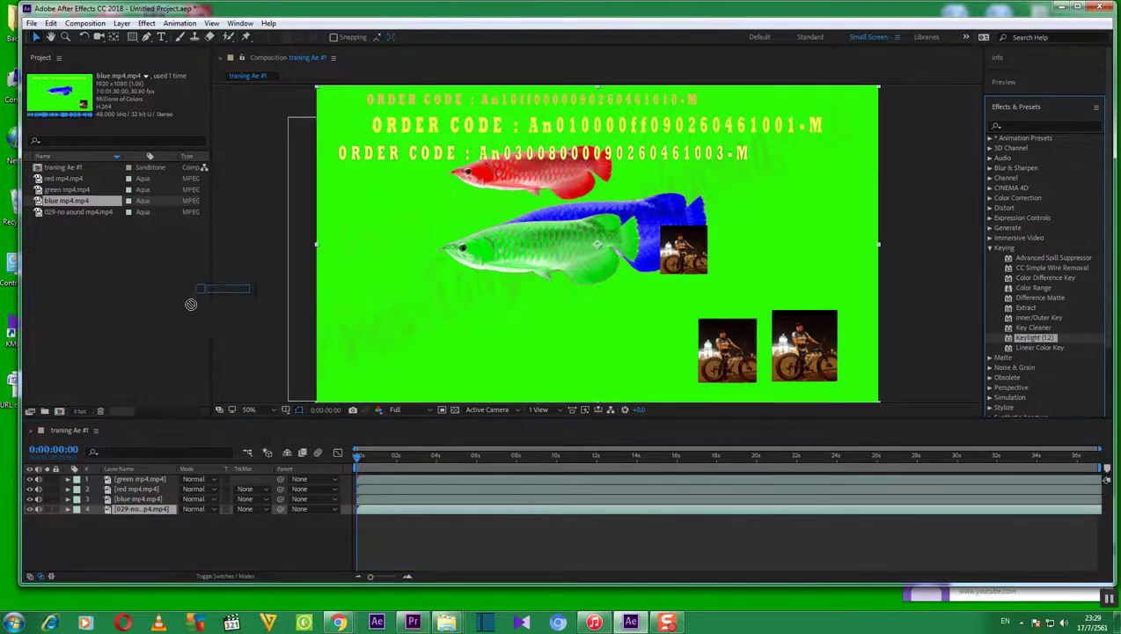
drag(129, 469, 143, 513)
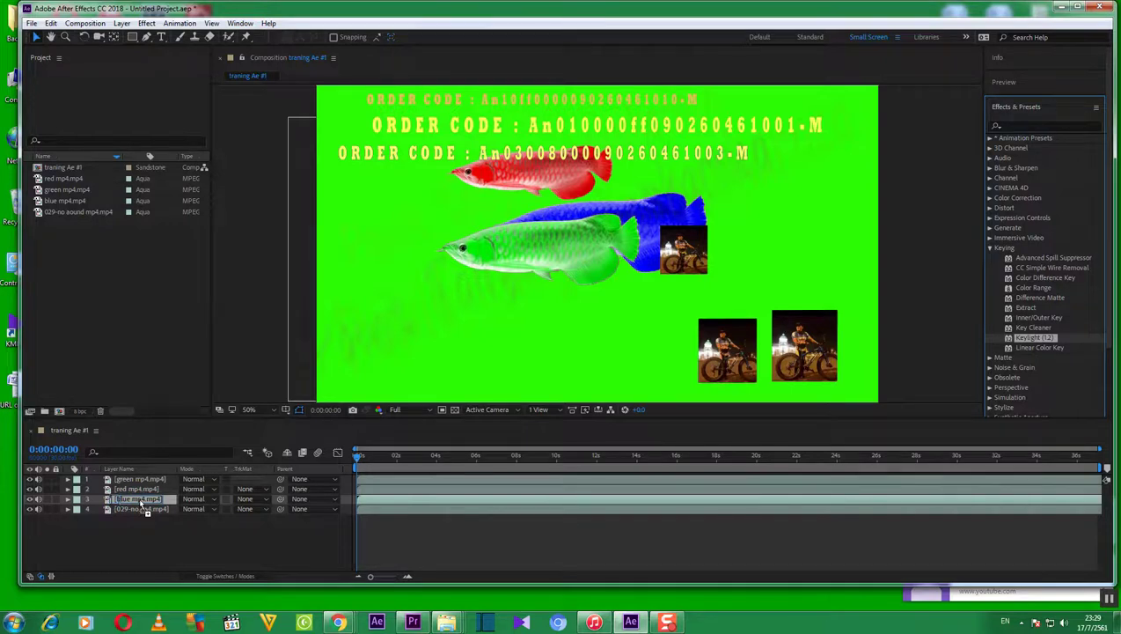
drag(141, 505, 142, 505)
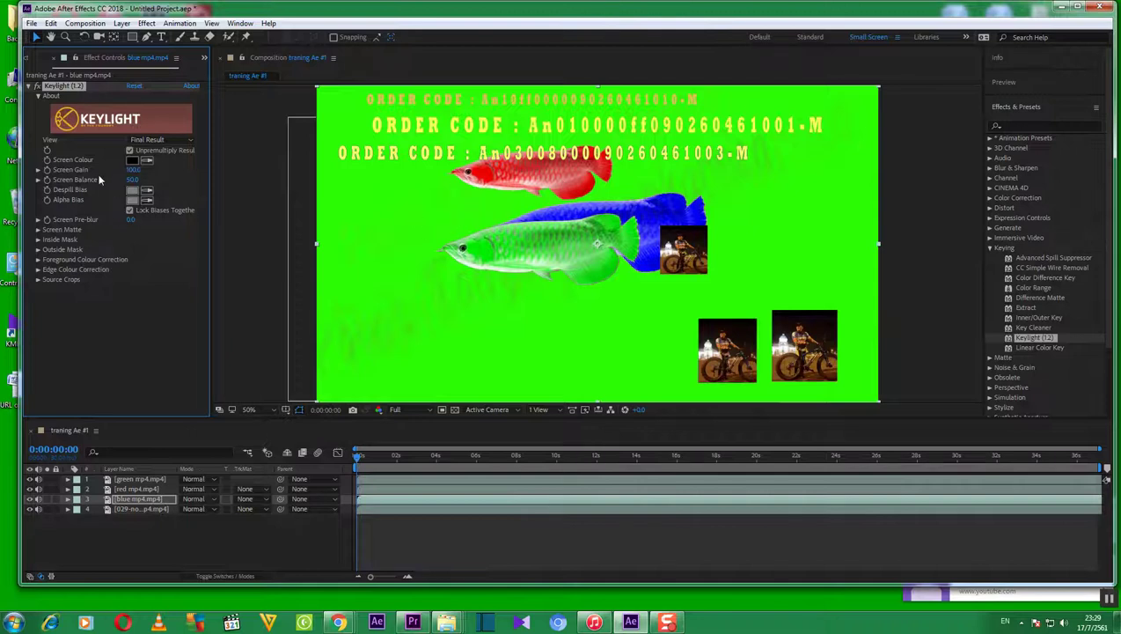
click(405, 212)
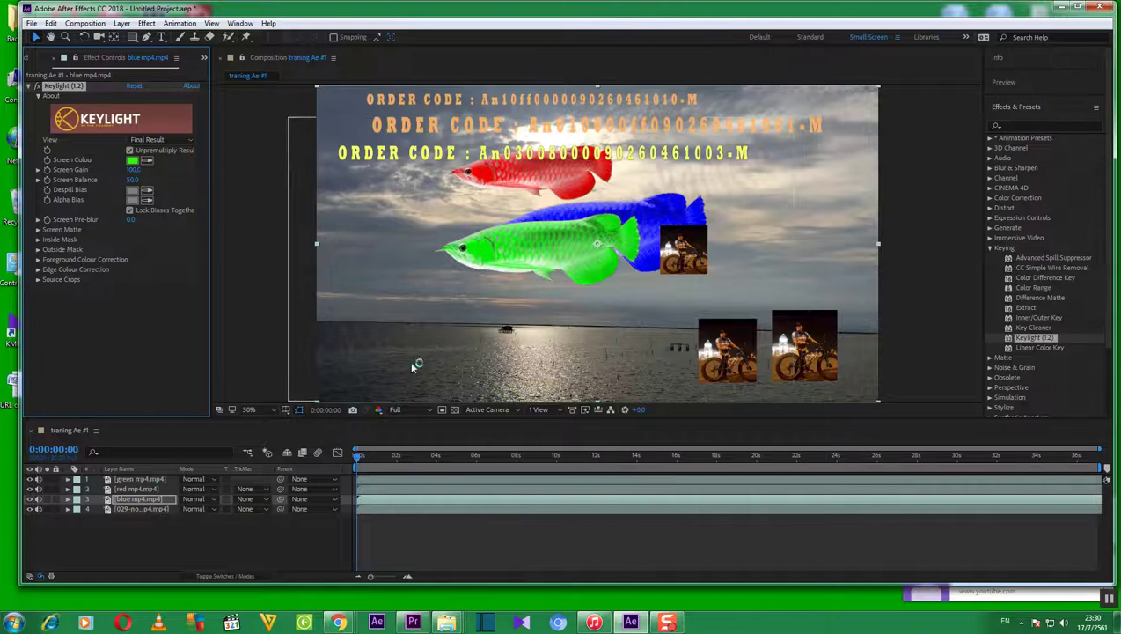
Shift the blue fish slightly down and move the red fish down so it overlaps the blue fish's lower edge
drag(536, 246, 533, 289)
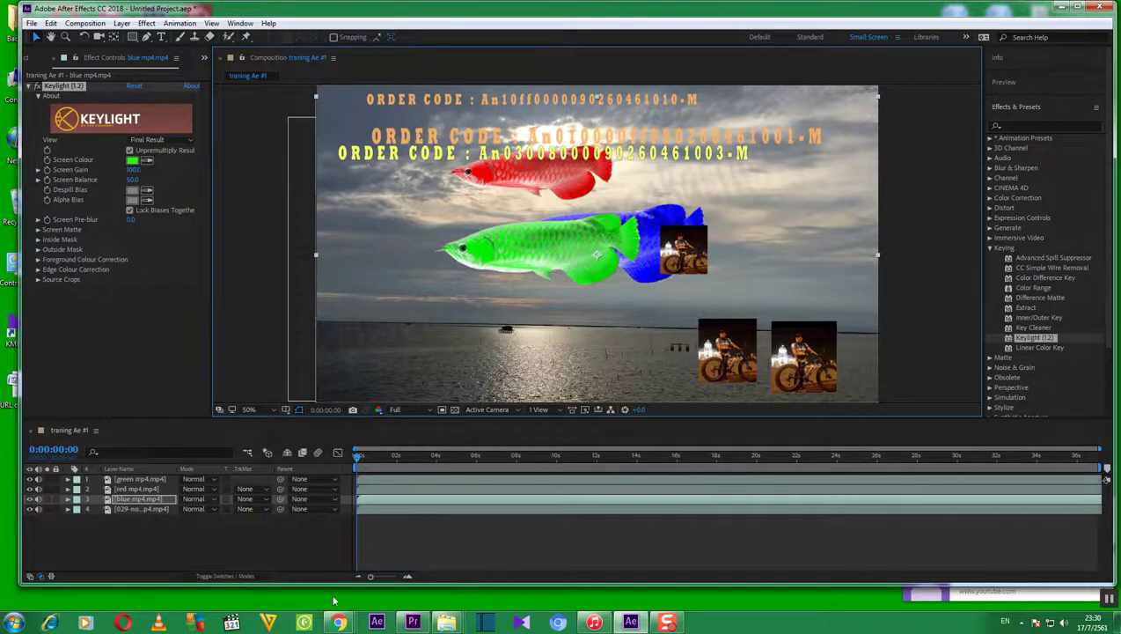
click(123, 499)
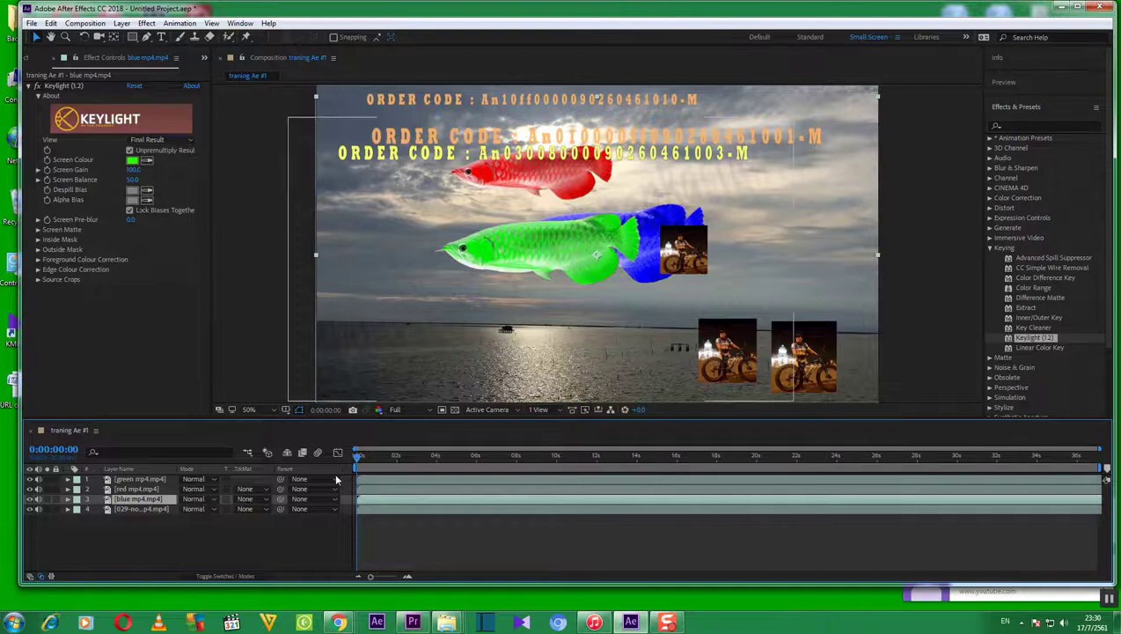
click(141, 489)
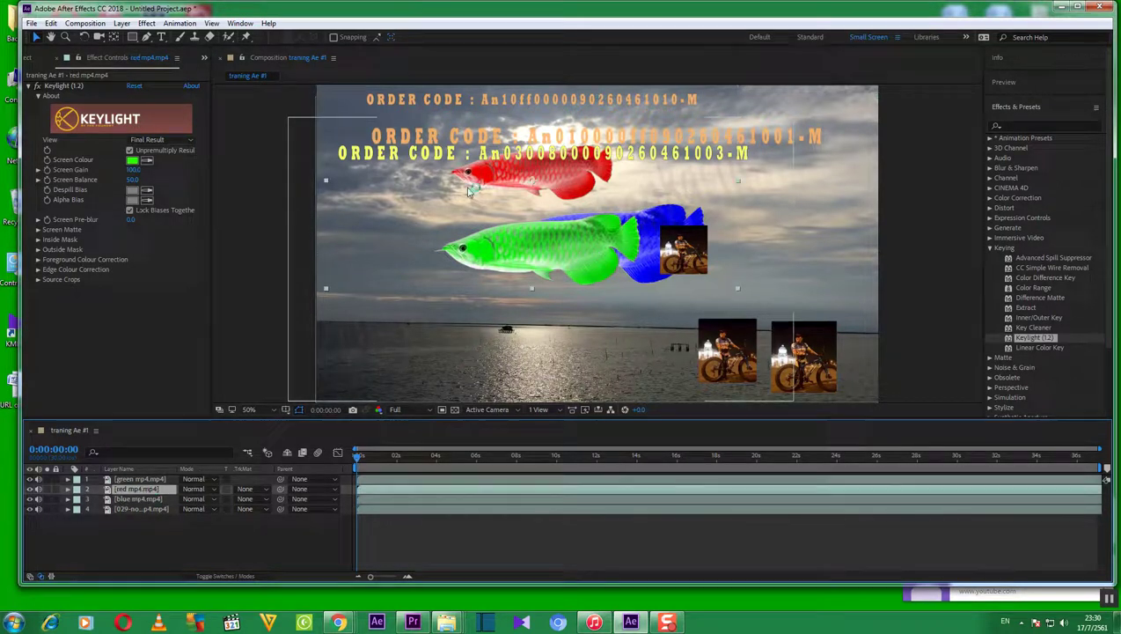
click(535, 174)
drag(533, 187, 540, 221)
drag(563, 185, 608, 225)
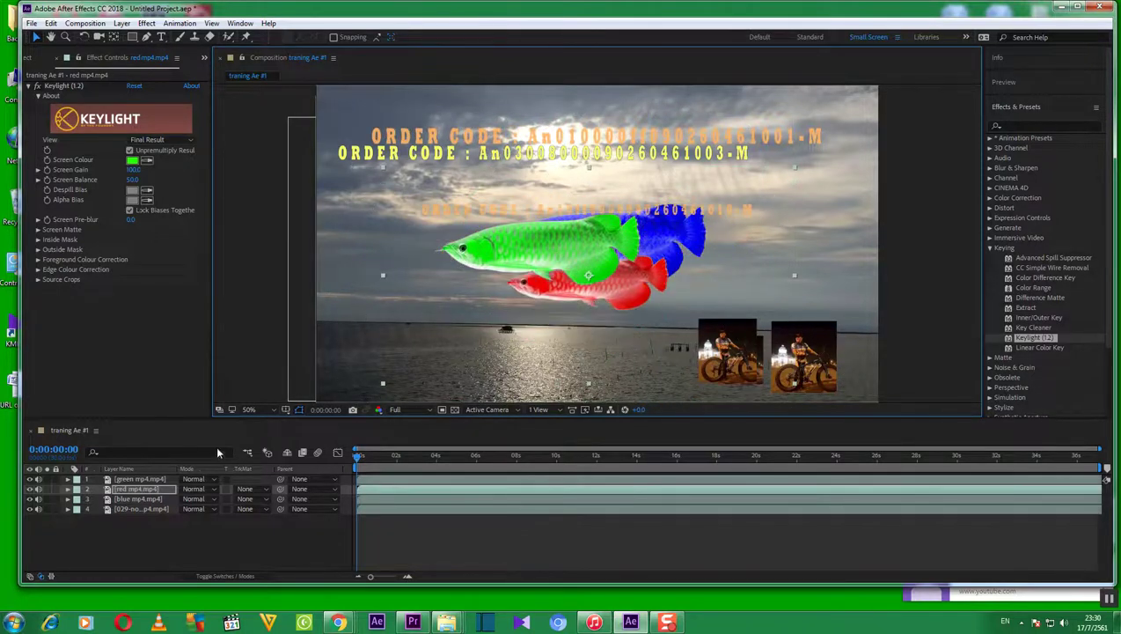
Move the green fish up to the upper middle of the frame, clear above the blue fish
click(141, 479)
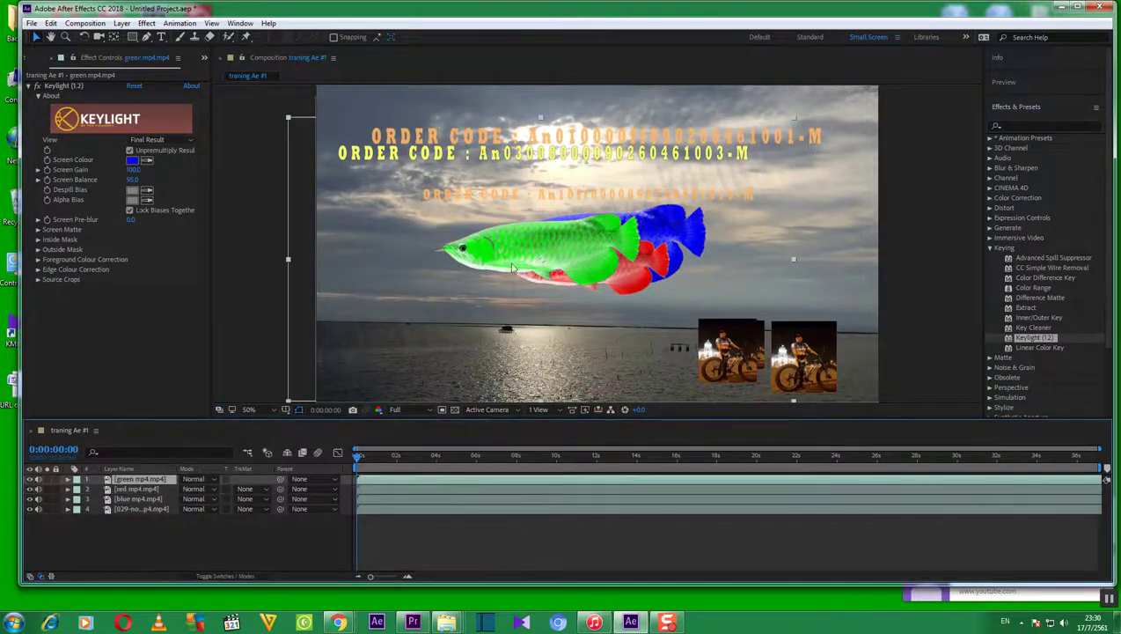
drag(568, 199, 582, 154)
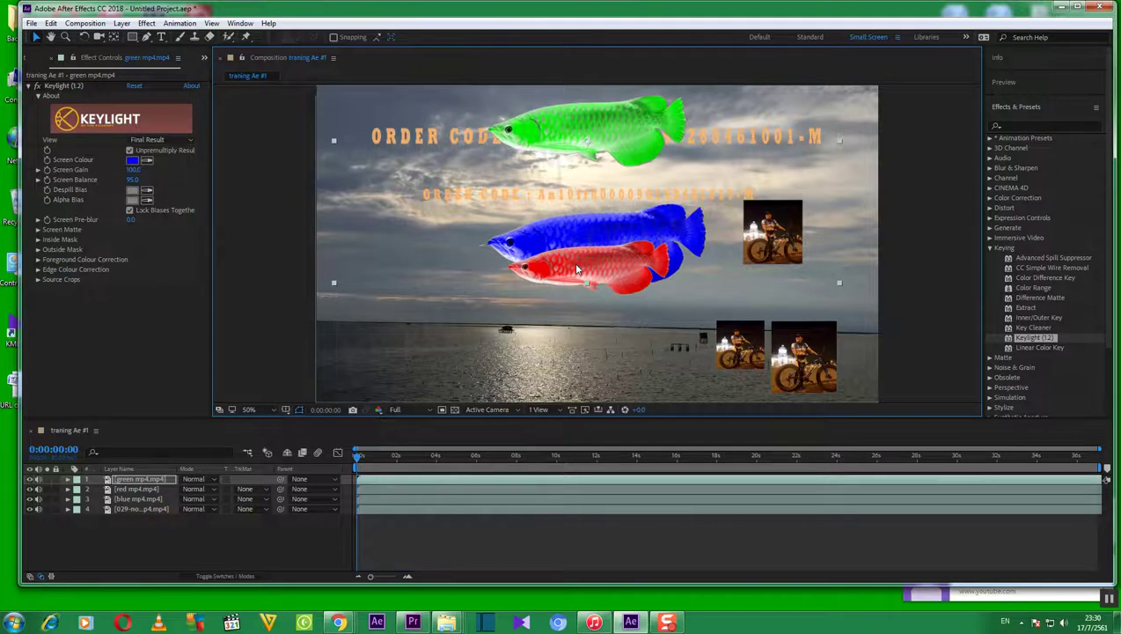
mouse_move(582, 253)
mouse_down()
mouse_move(580, 280)
mouse_move(574, 269)
mouse_up()
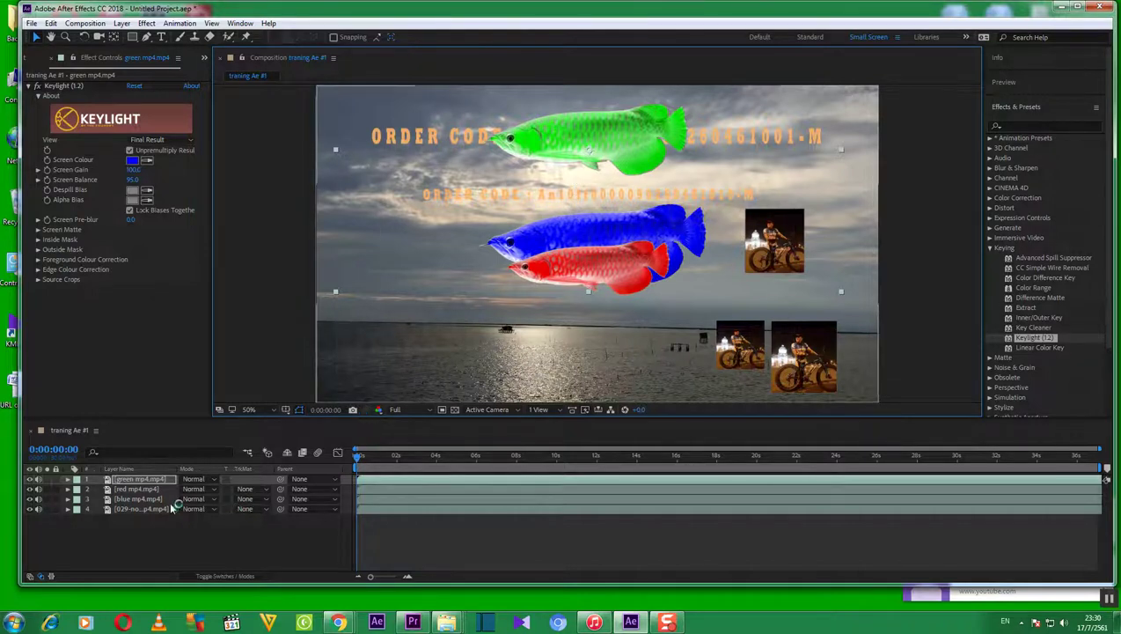
click(141, 499)
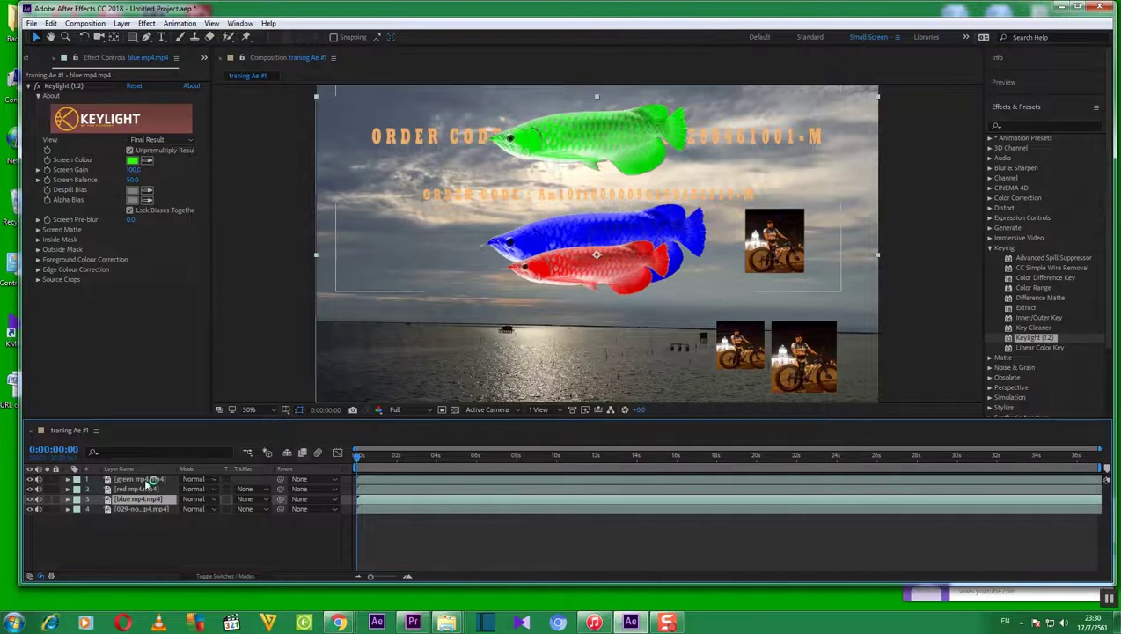
click(141, 479)
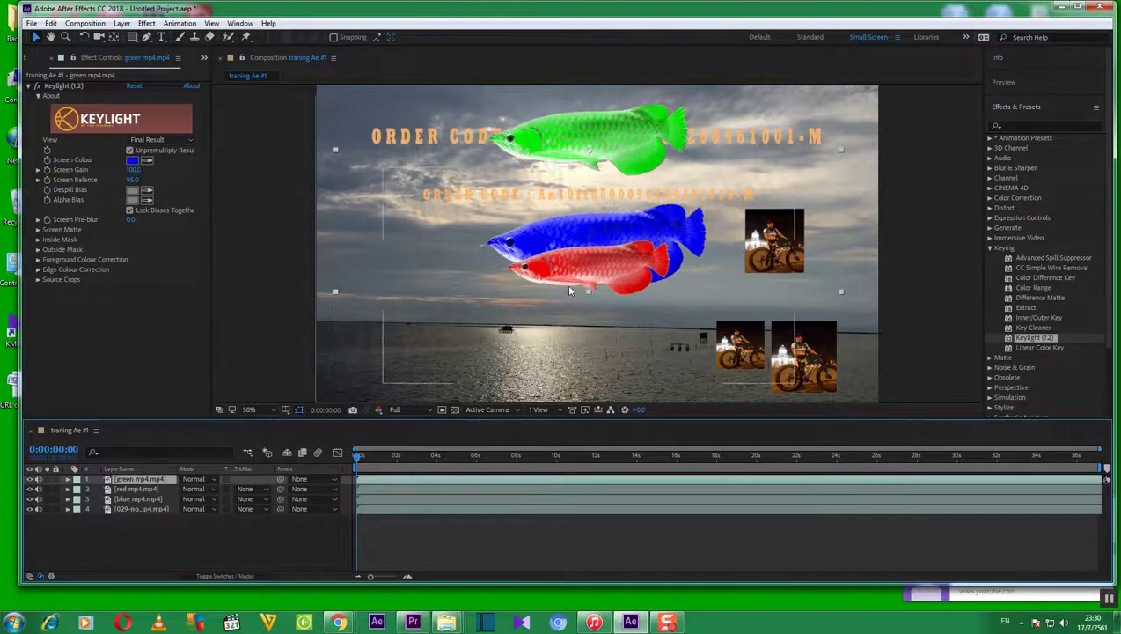
Move the red fish to the lower right of the frame over the water, and select the green mp4.mp4 layer
click(132, 489)
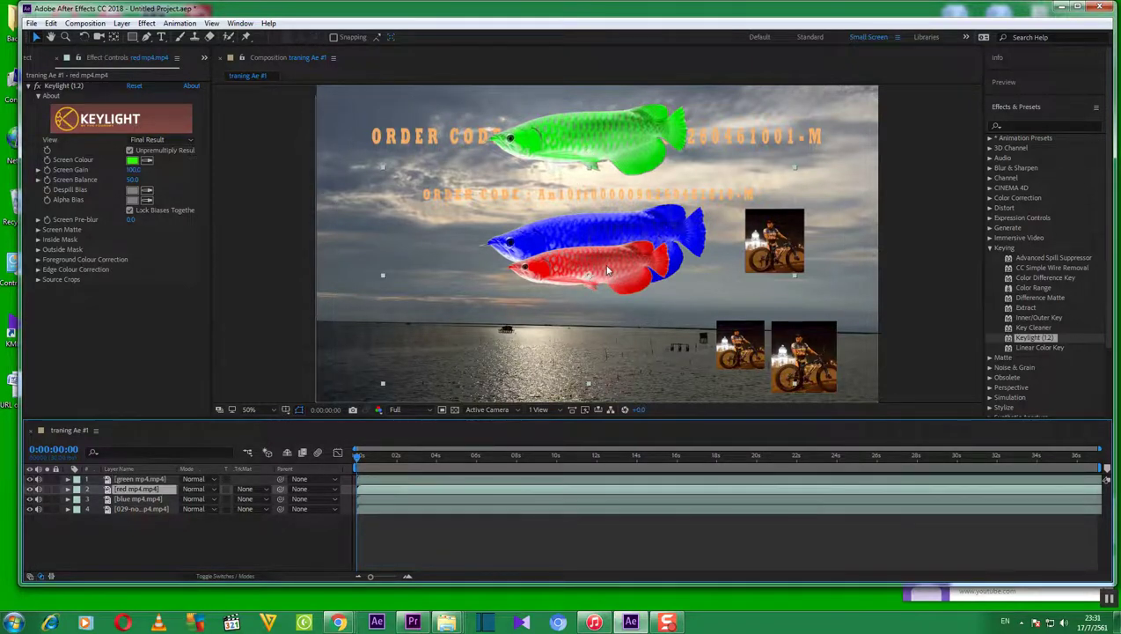
drag(608, 271, 790, 349)
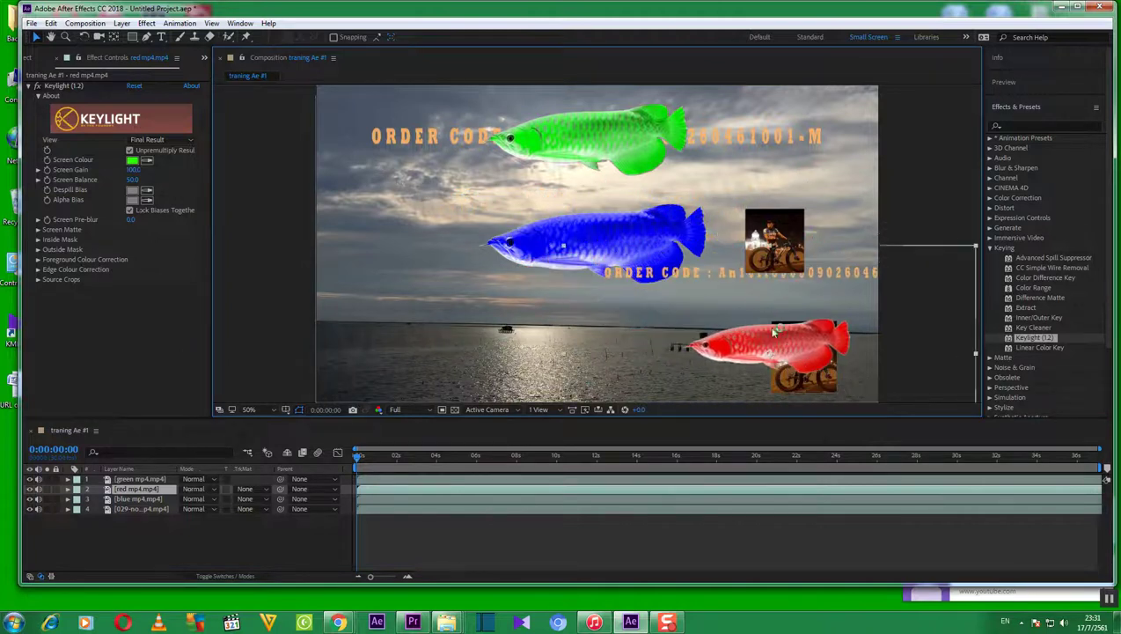
click(134, 479)
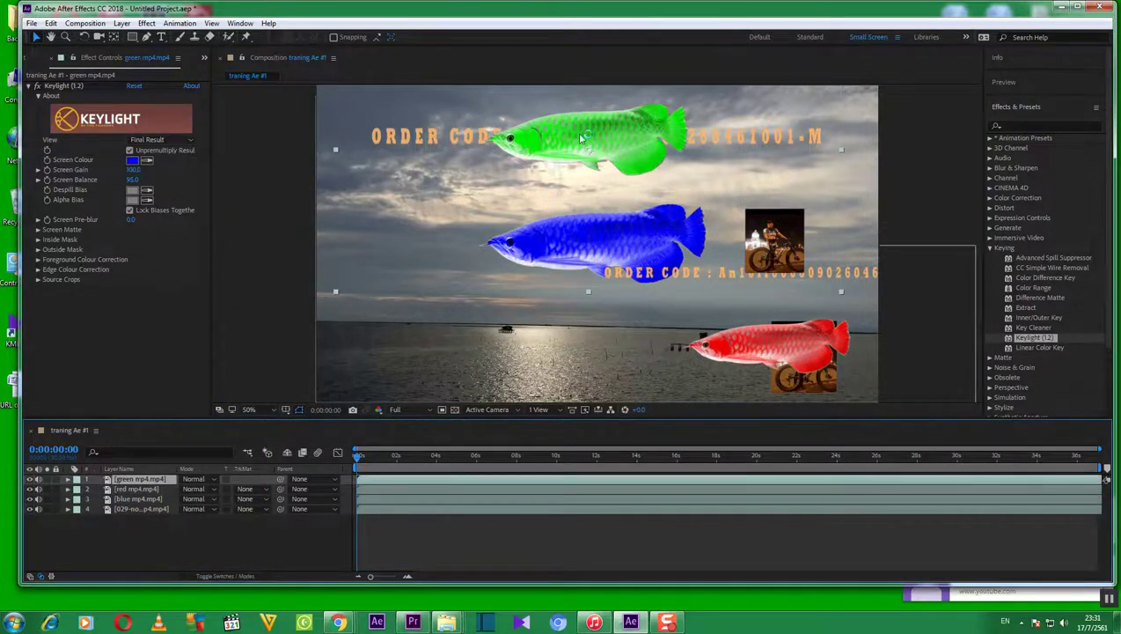
Move the blue fish down to the waterline and place the green fish on top of it
mouse_move(577, 133)
mouse_down()
mouse_move(587, 251)
mouse_move(582, 125)
mouse_up()
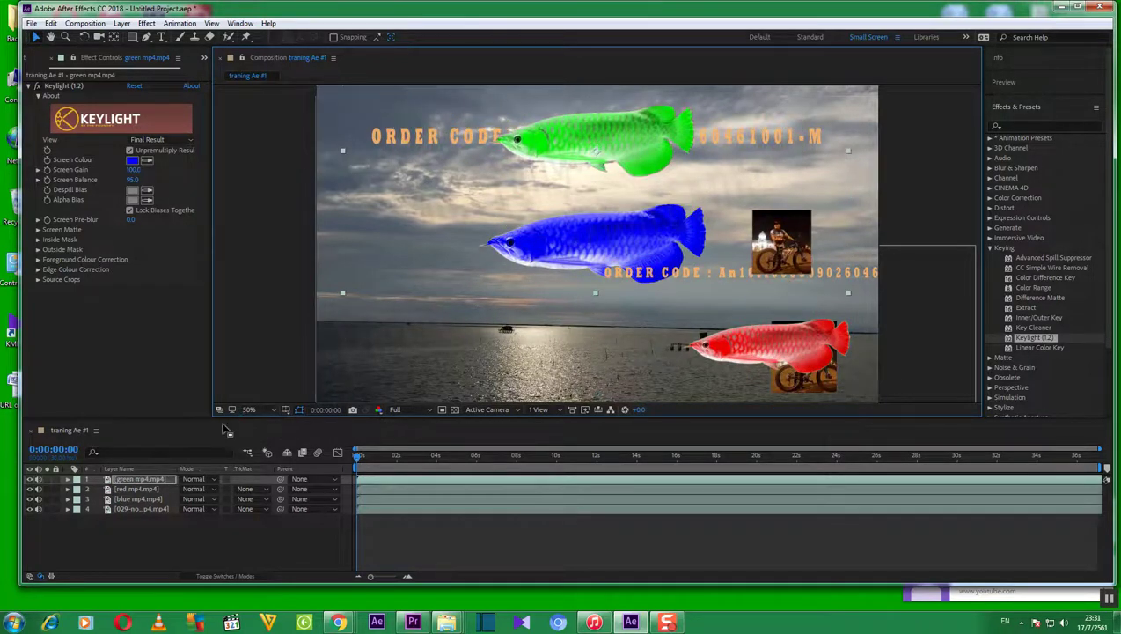
click(141, 499)
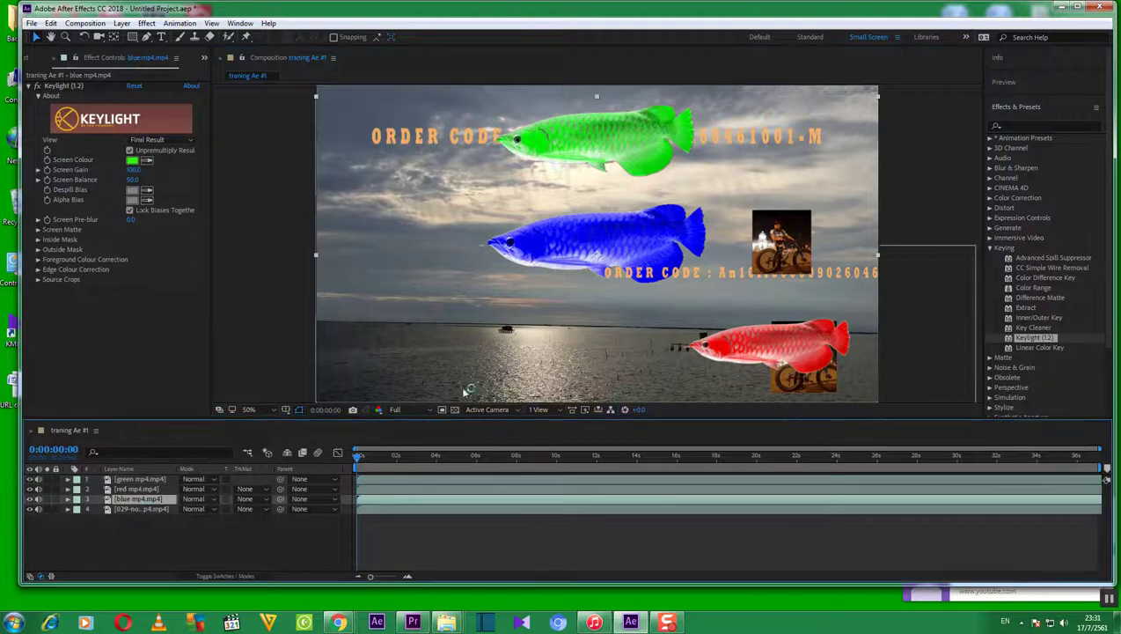
drag(606, 248, 614, 317)
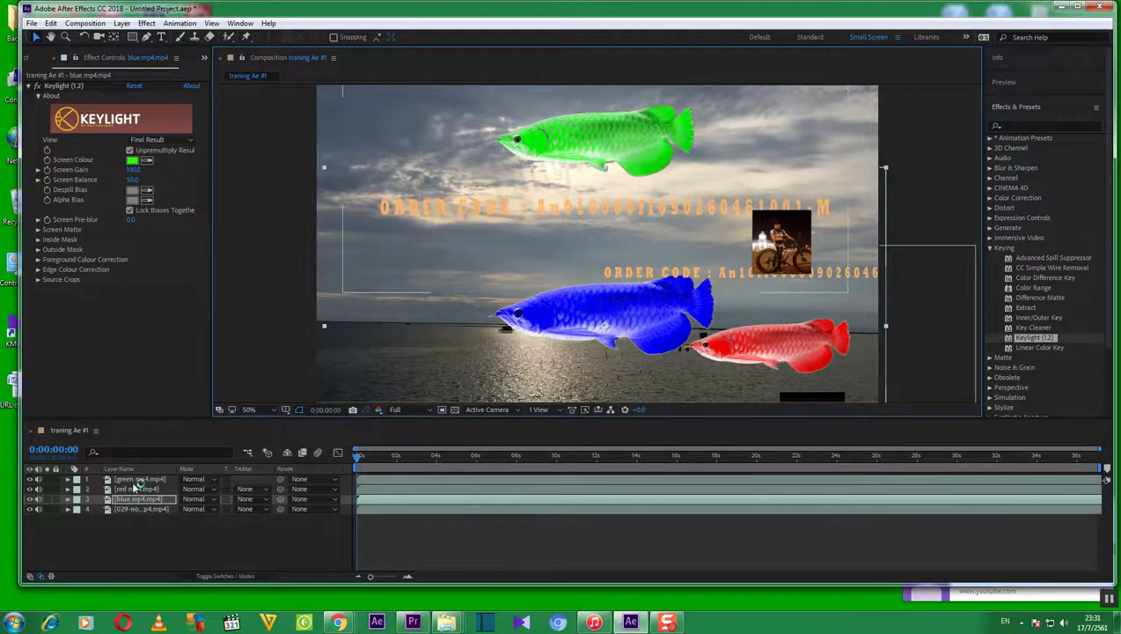
click(136, 479)
drag(600, 169, 605, 311)
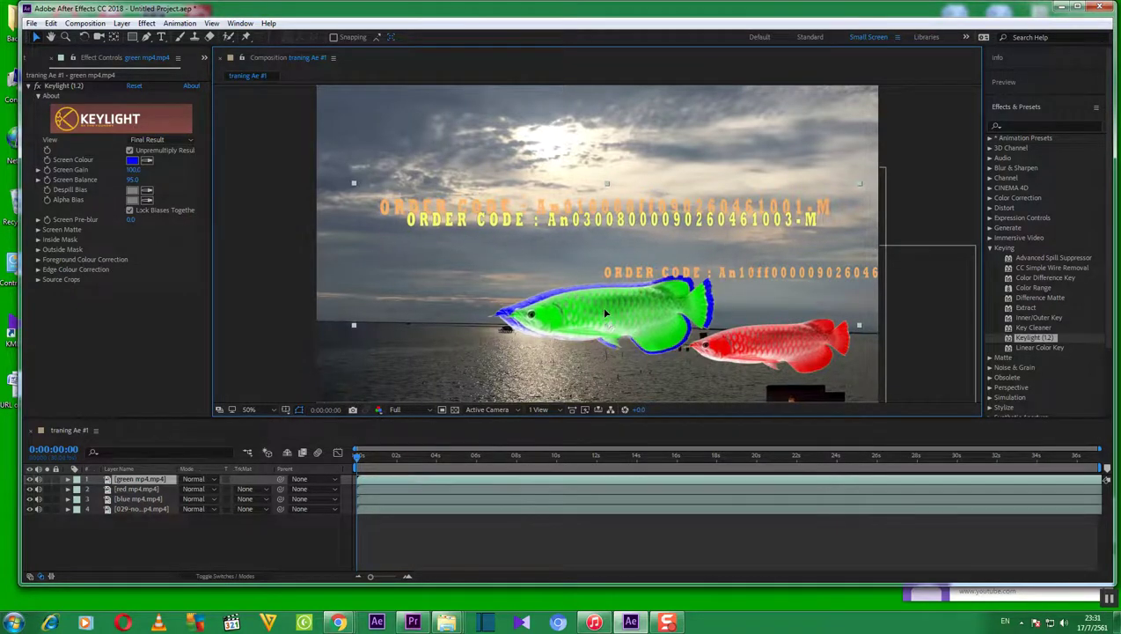
key(Return)
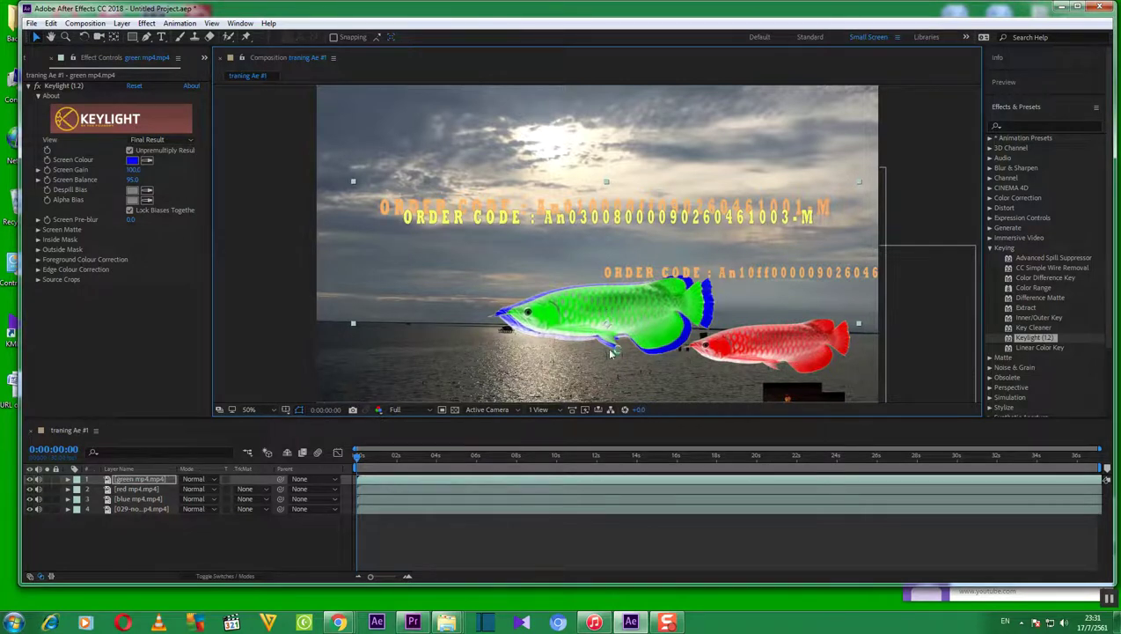
Move the red fish up beside the blue fish's tail, and put the green mp4.mp4 layer directly below the red mp4.mp4 layer
click(139, 489)
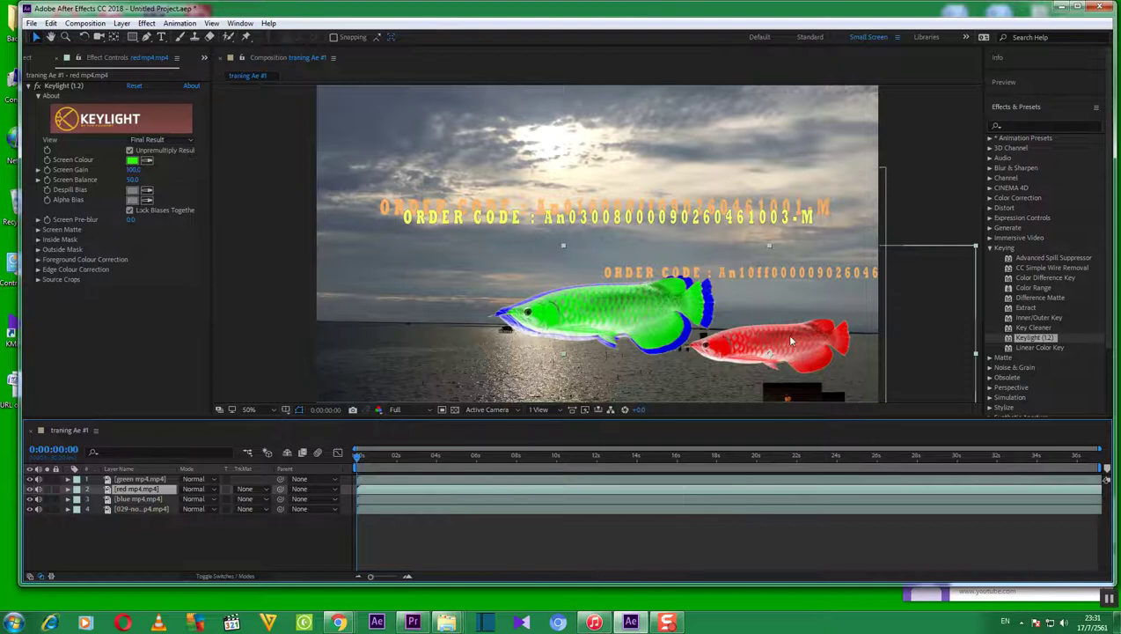
drag(735, 322, 810, 303)
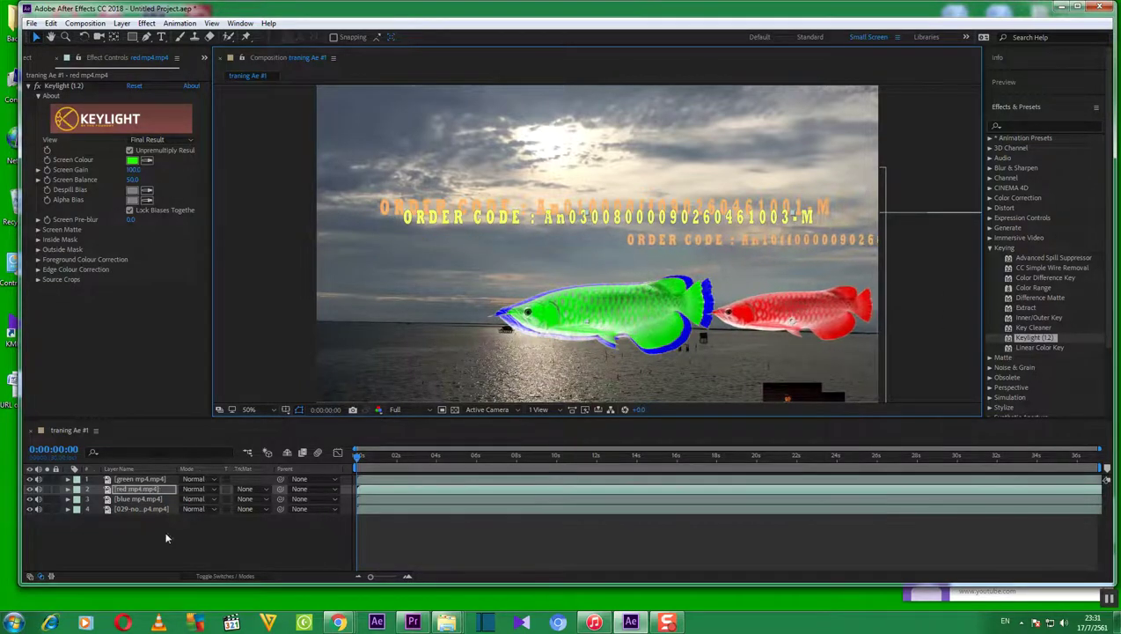
click(138, 479)
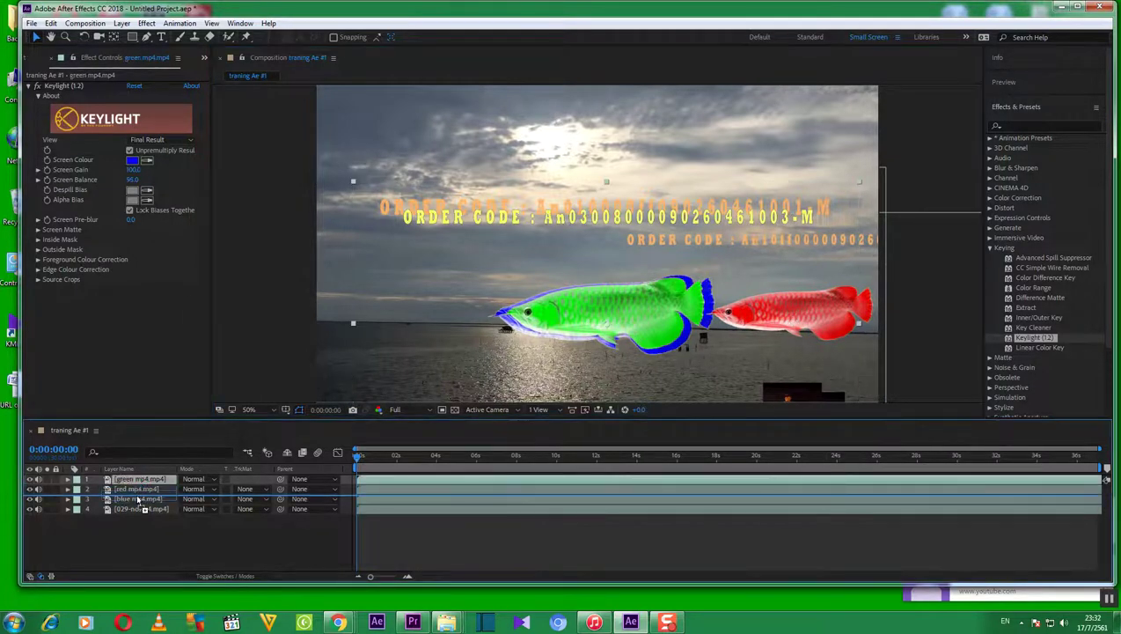
drag(137, 498, 138, 490)
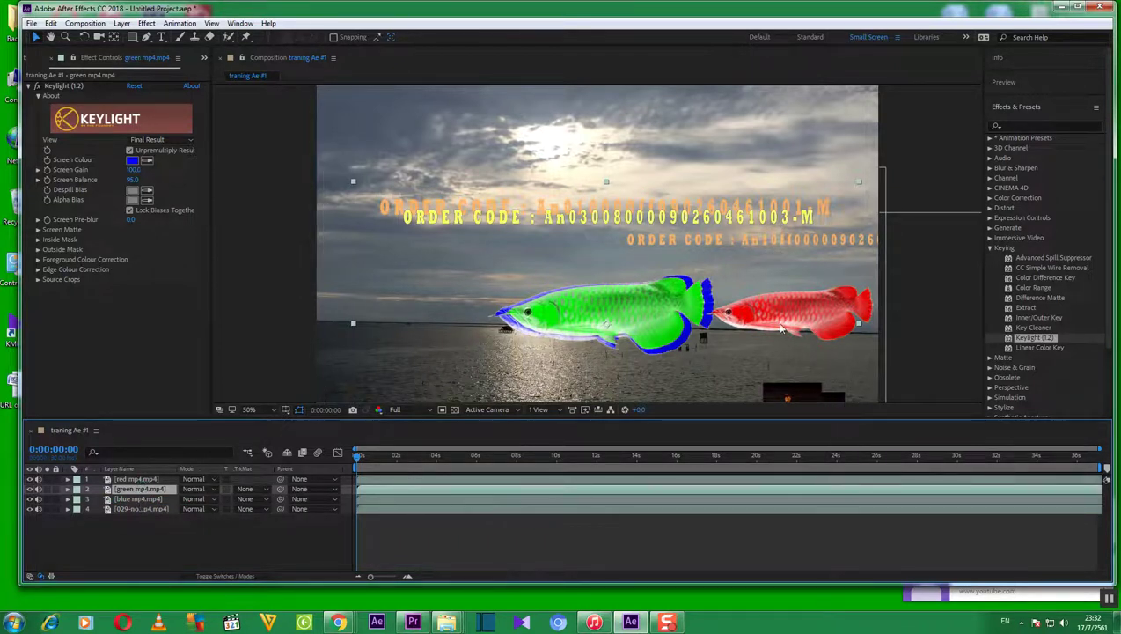
Nudge the green fish slightly, stack the red fish over the green and blue fish, and dismiss the browser notification
drag(737, 316, 784, 322)
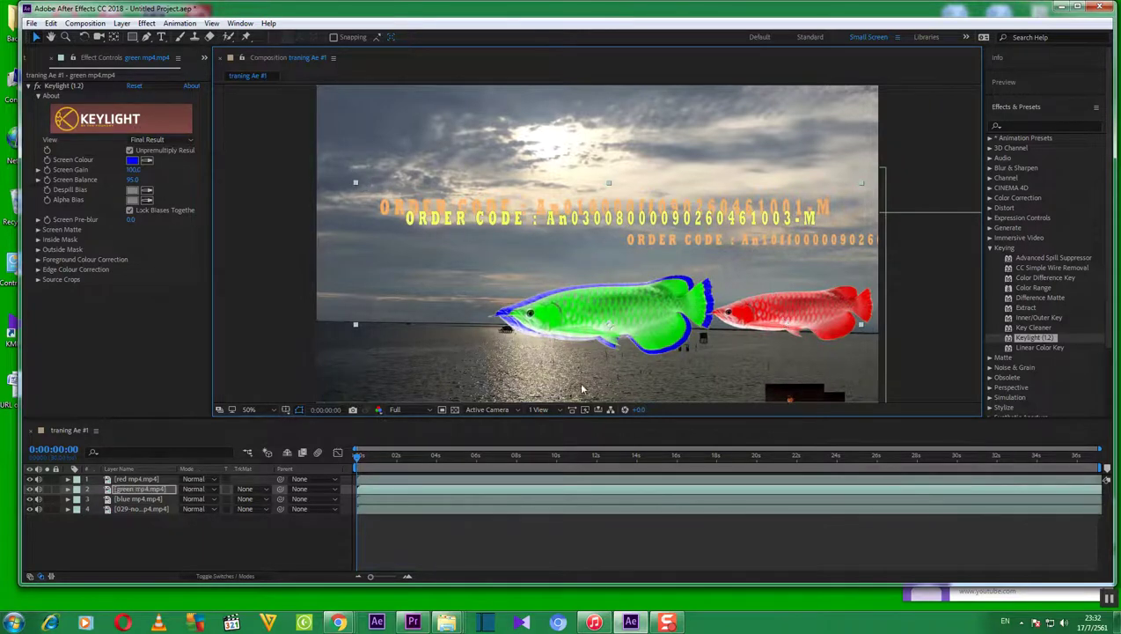
click(150, 480)
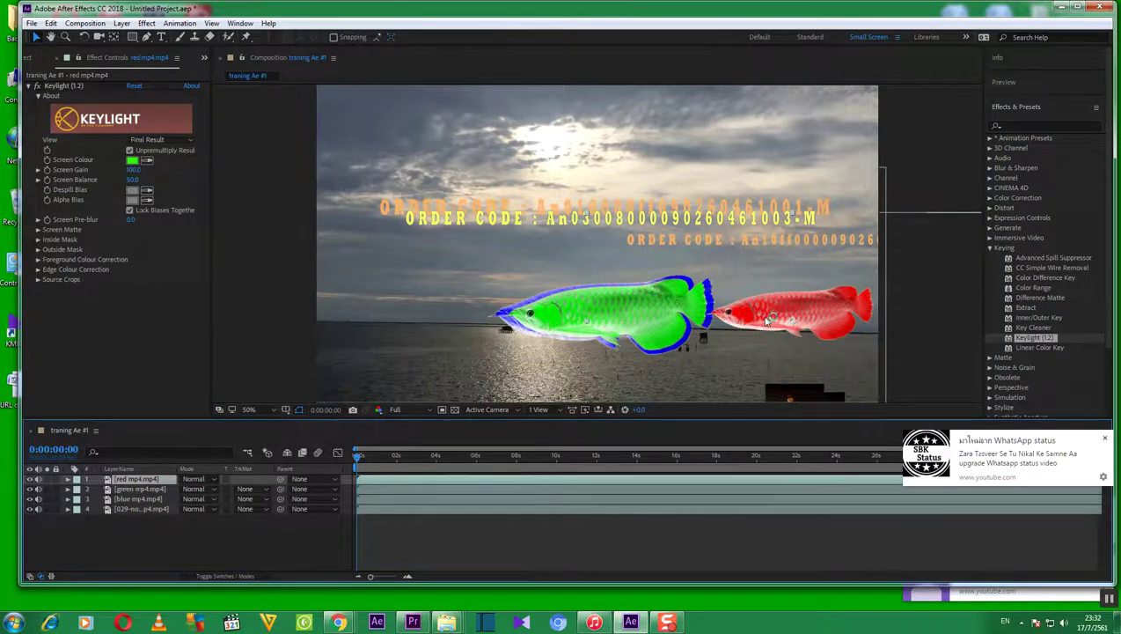
drag(751, 326, 583, 321)
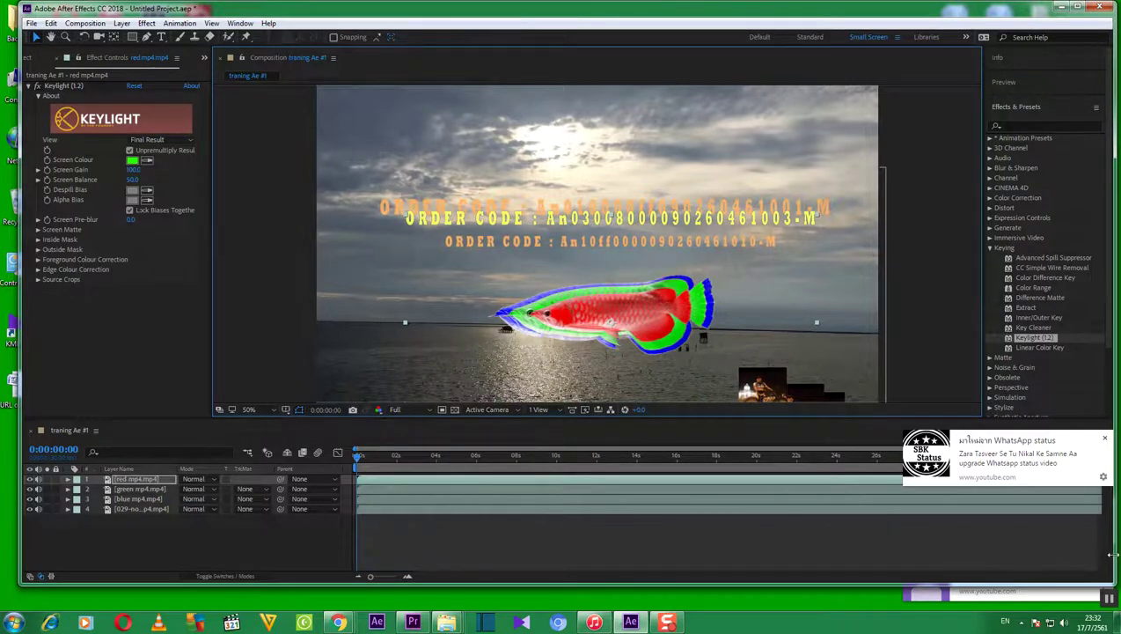
click(1106, 440)
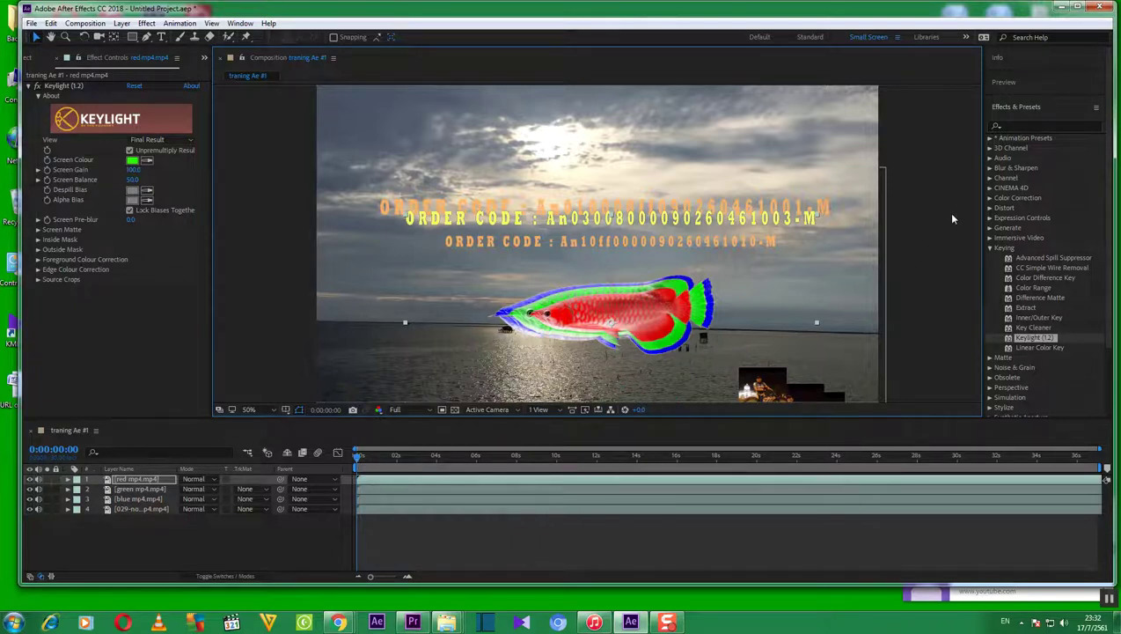
Play a short preview of the stacked fish composition, stop it, and return to the first frame
click(1001, 84)
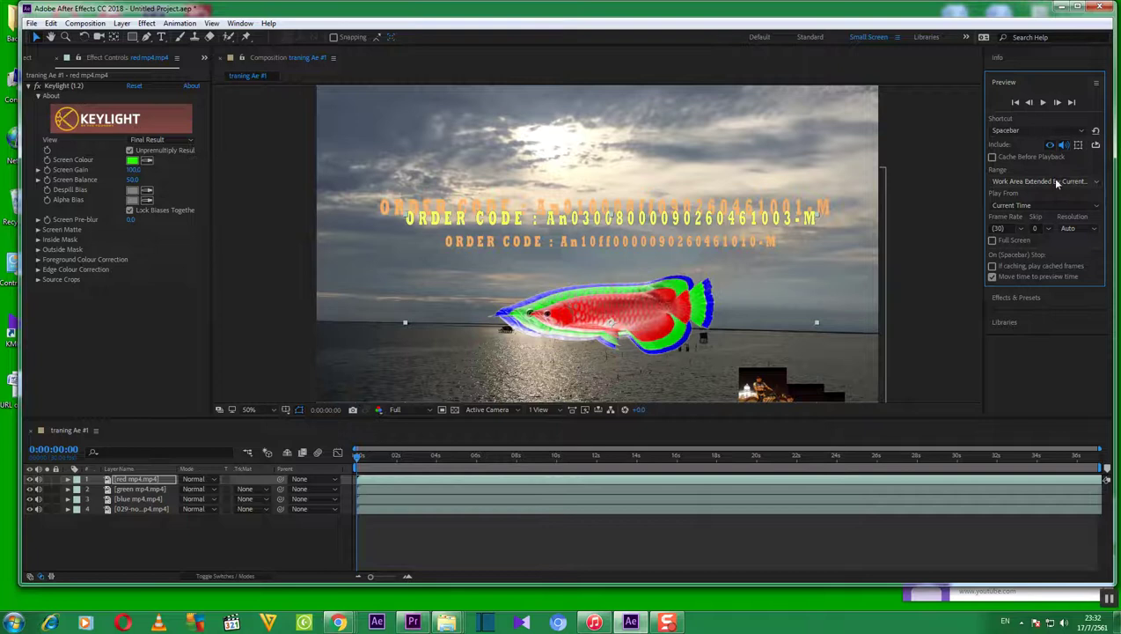
click(1045, 104)
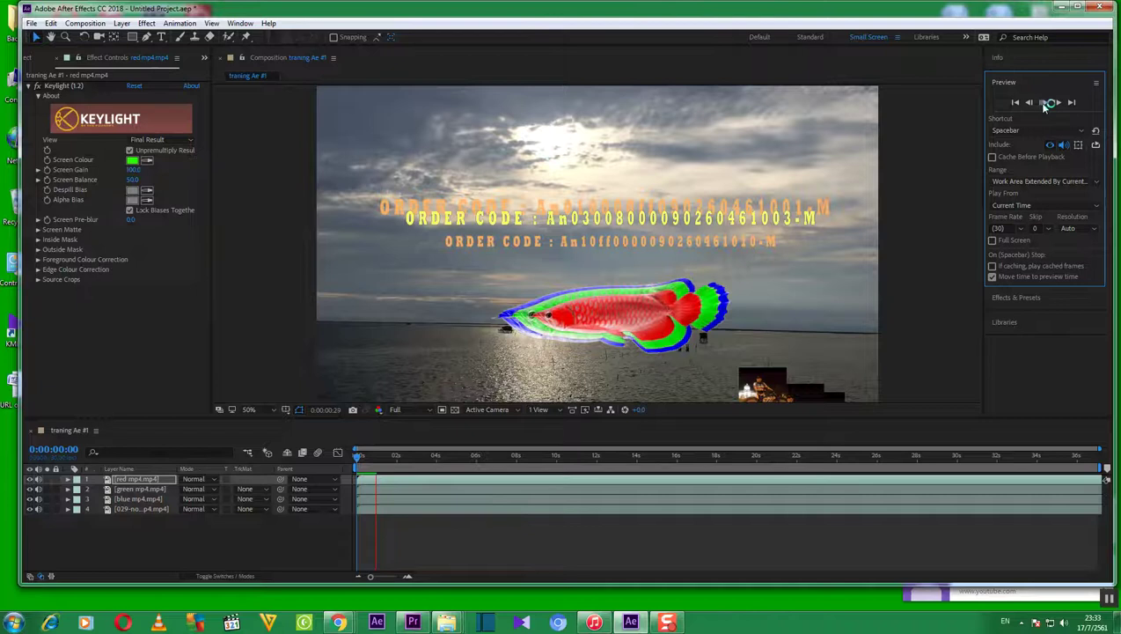
click(1046, 103)
click(1015, 102)
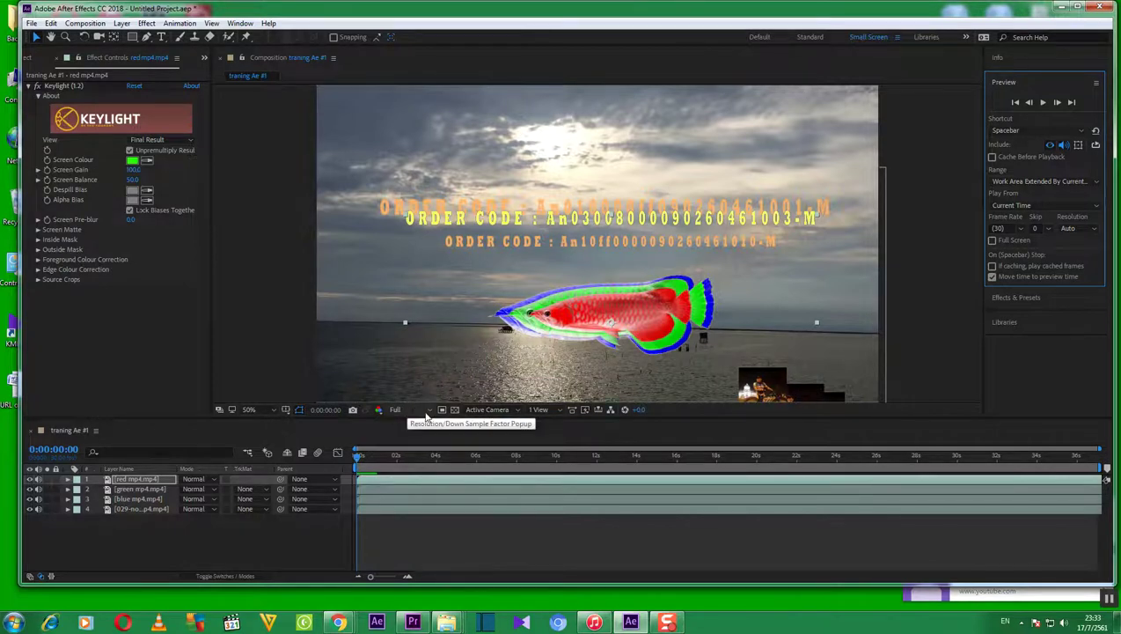
Lower the composition's viewing resolution to Quarter
click(432, 413)
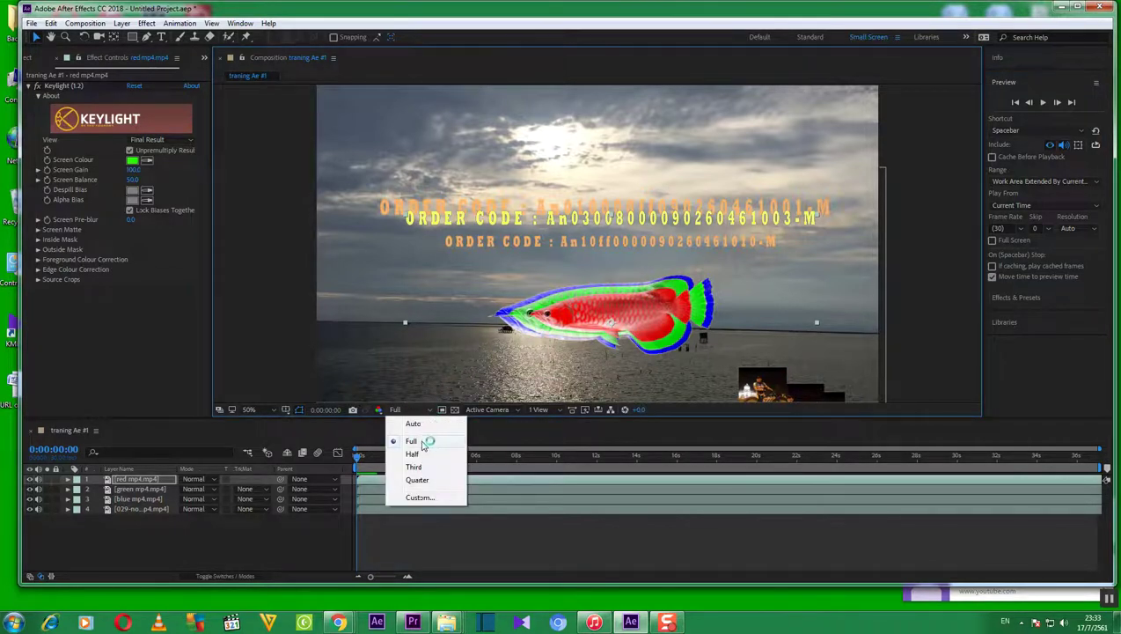
click(433, 485)
click(433, 489)
click(428, 486)
click(428, 484)
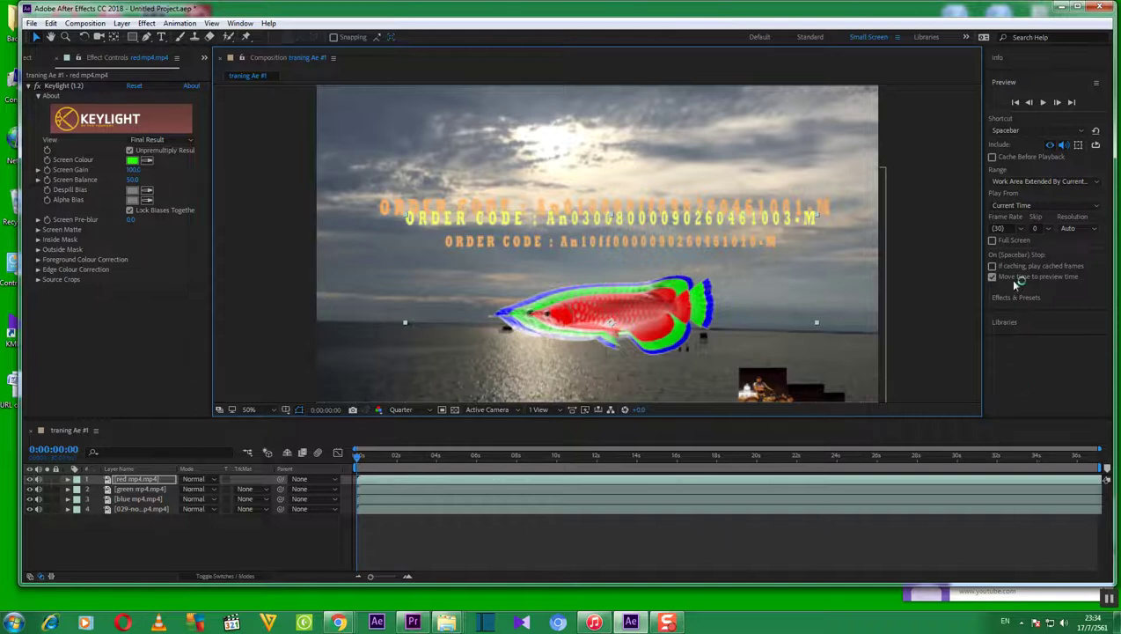
Play the composition preview from the start at Quarter resolution, stop playback, and dismiss the message
click(1044, 103)
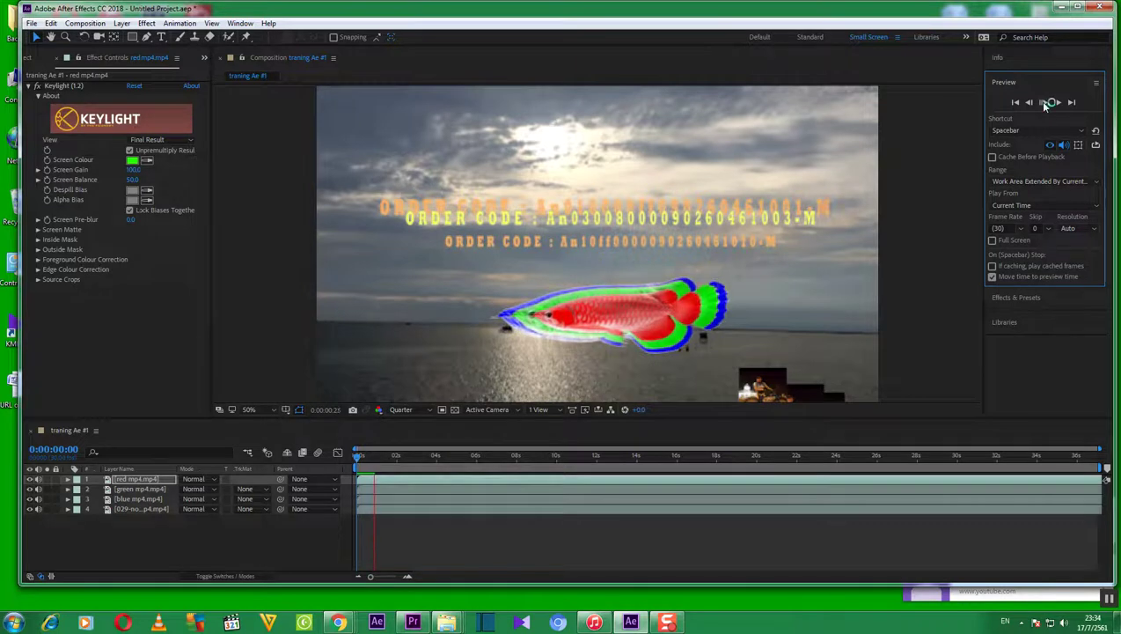
click(1045, 104)
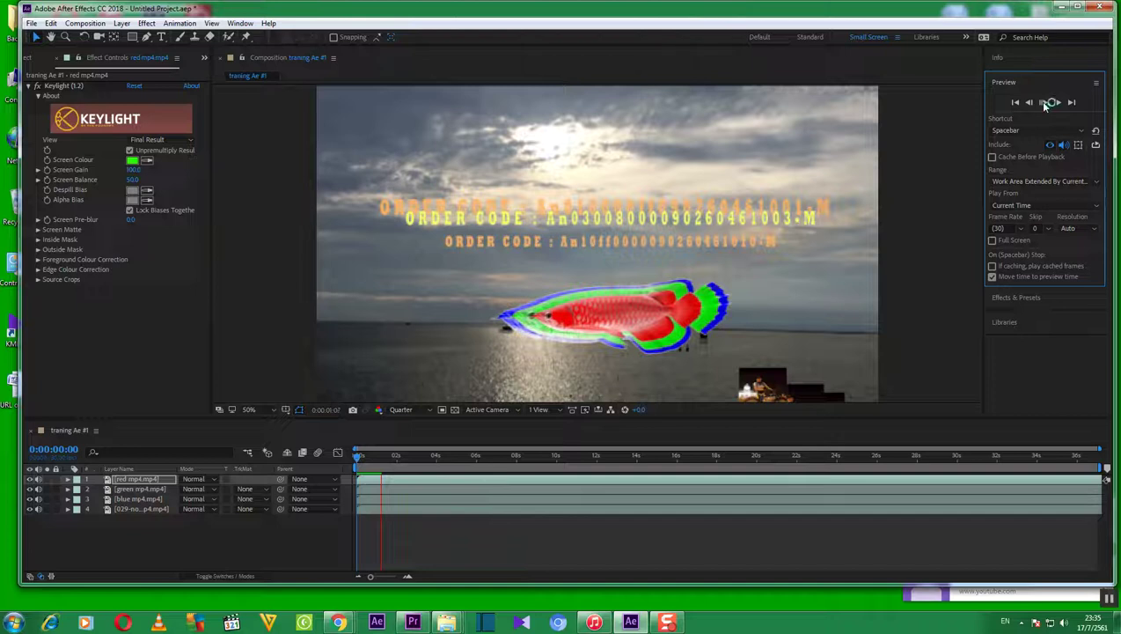
click(1044, 104)
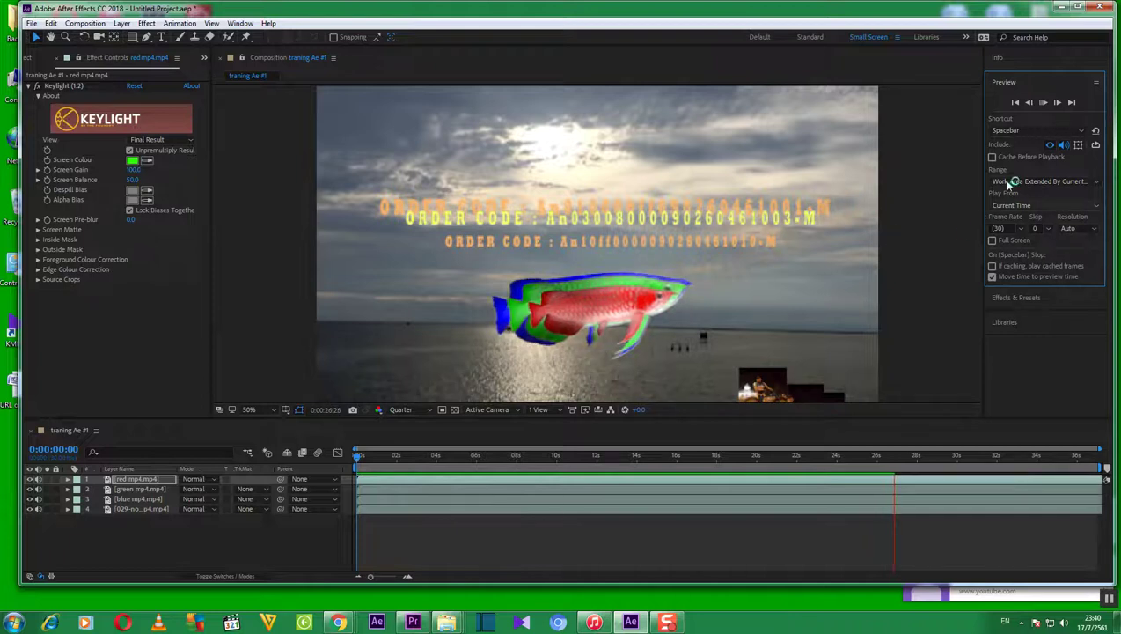
click(1049, 104)
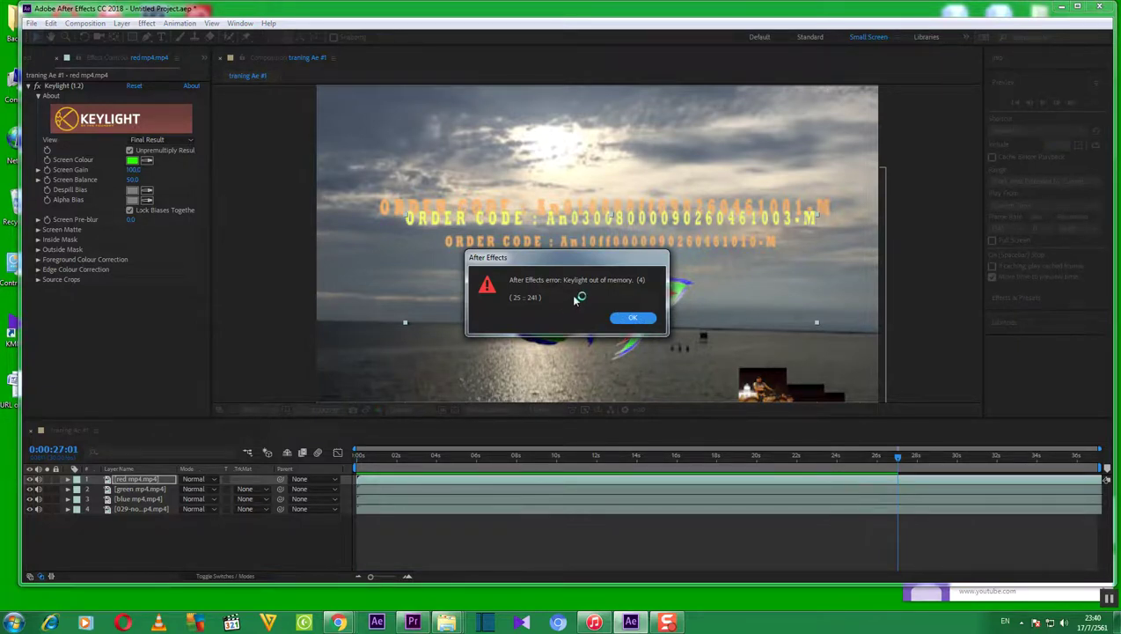
click(634, 319)
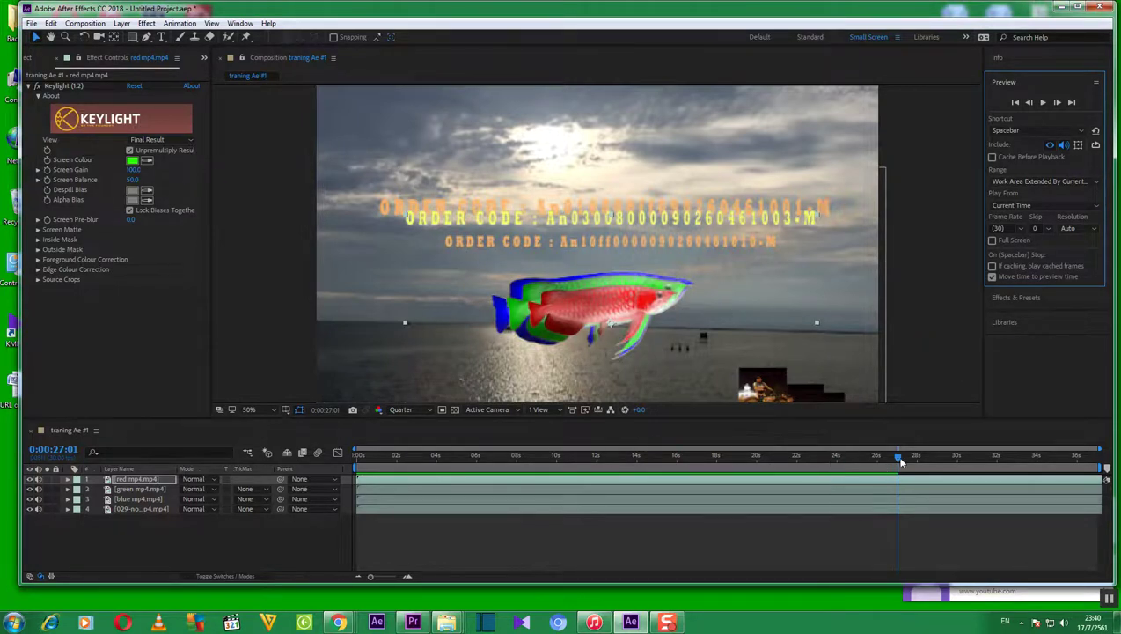
Return to the first frame and set the composition's viewing resolution to Full
click(1015, 102)
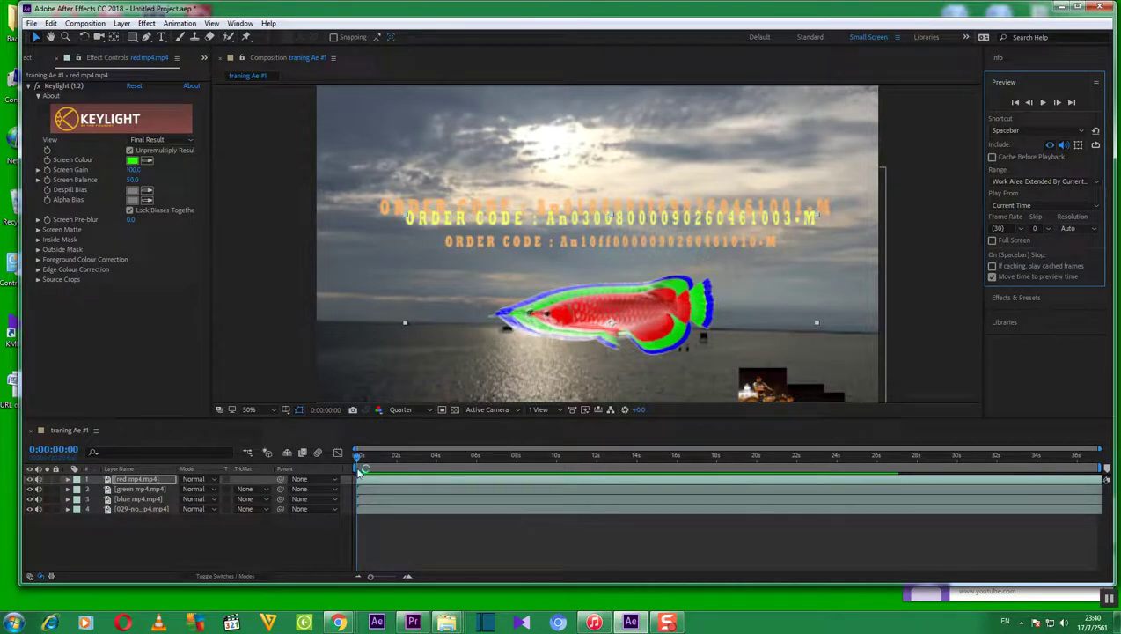
click(432, 413)
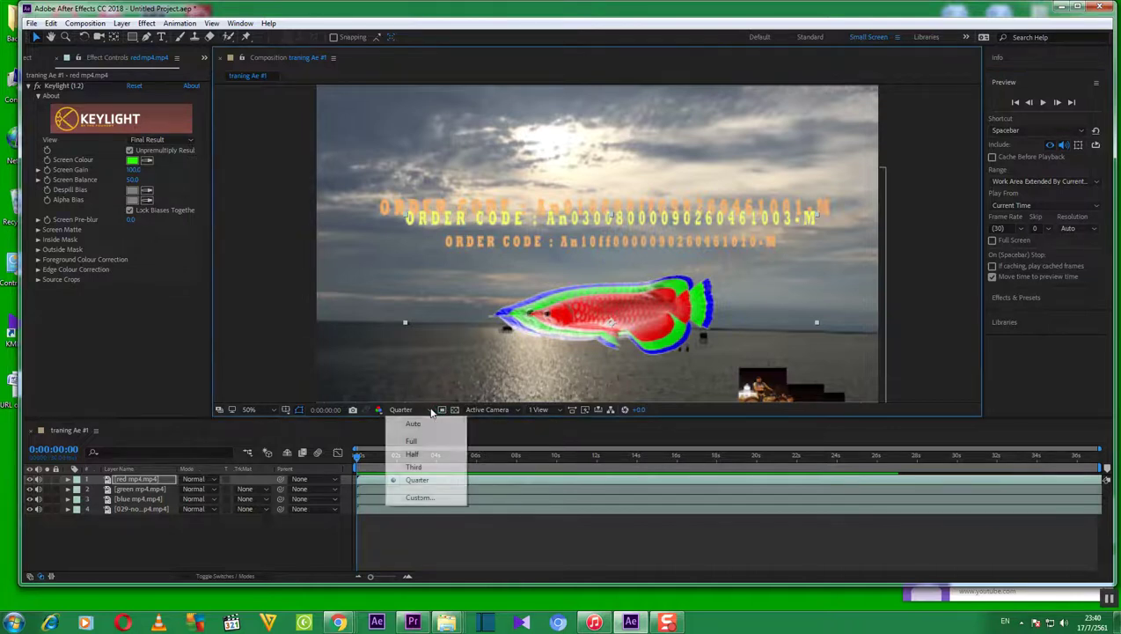
click(412, 441)
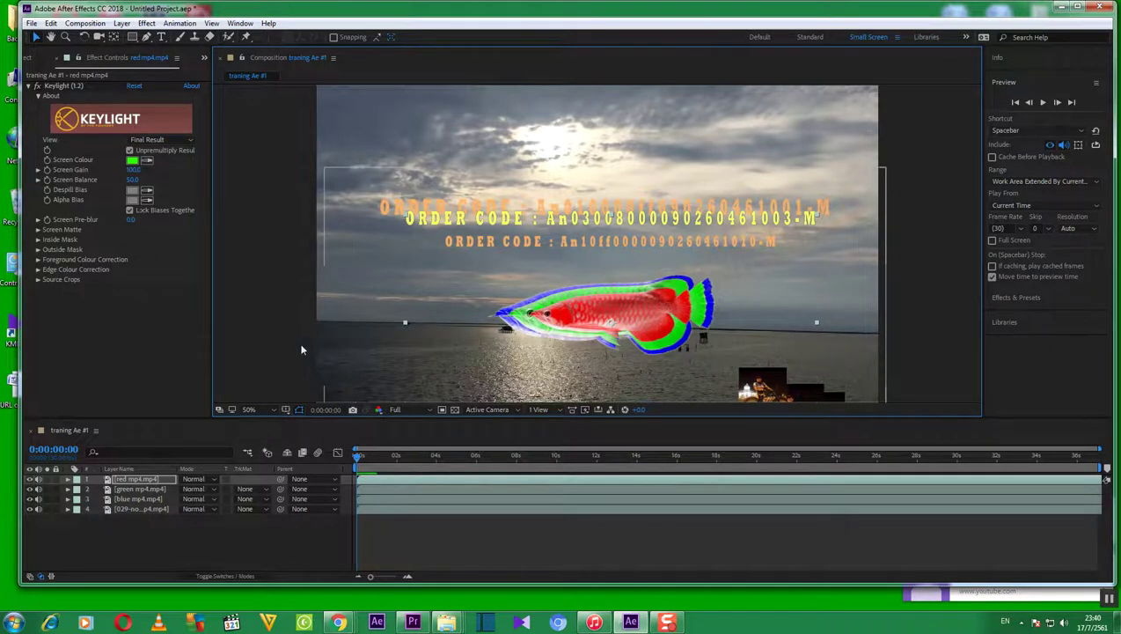
Import the Grand Final thai waving flag 2 mins GS mp4 clip and place it in the timeline between the blue fish and sea background layers
click(62, 58)
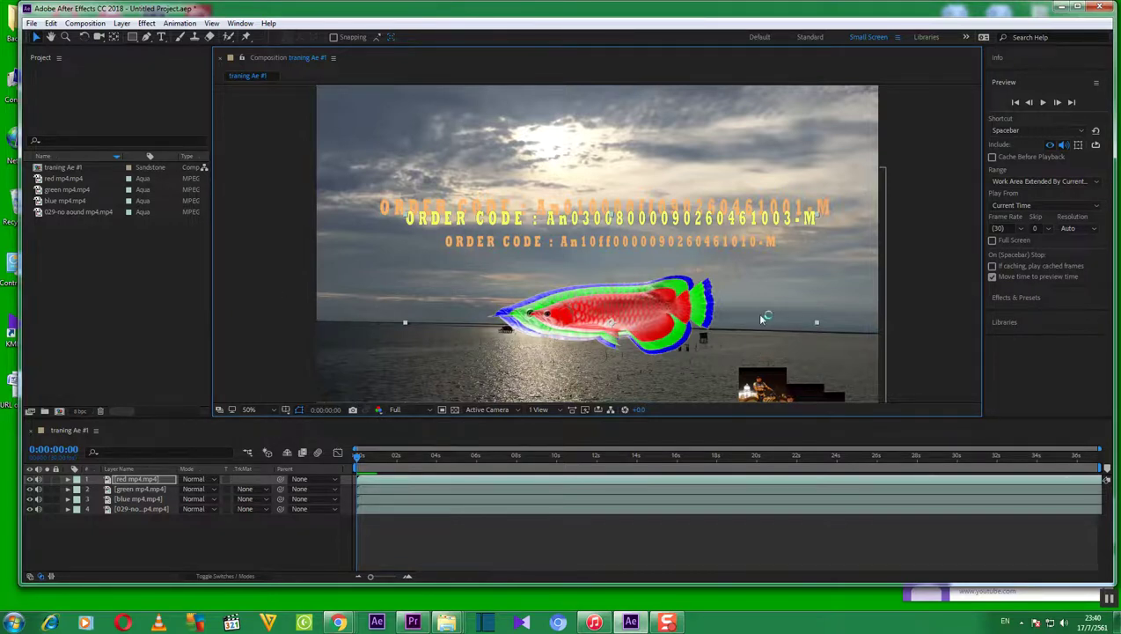
right_click(128, 245)
mouse_move(166, 304)
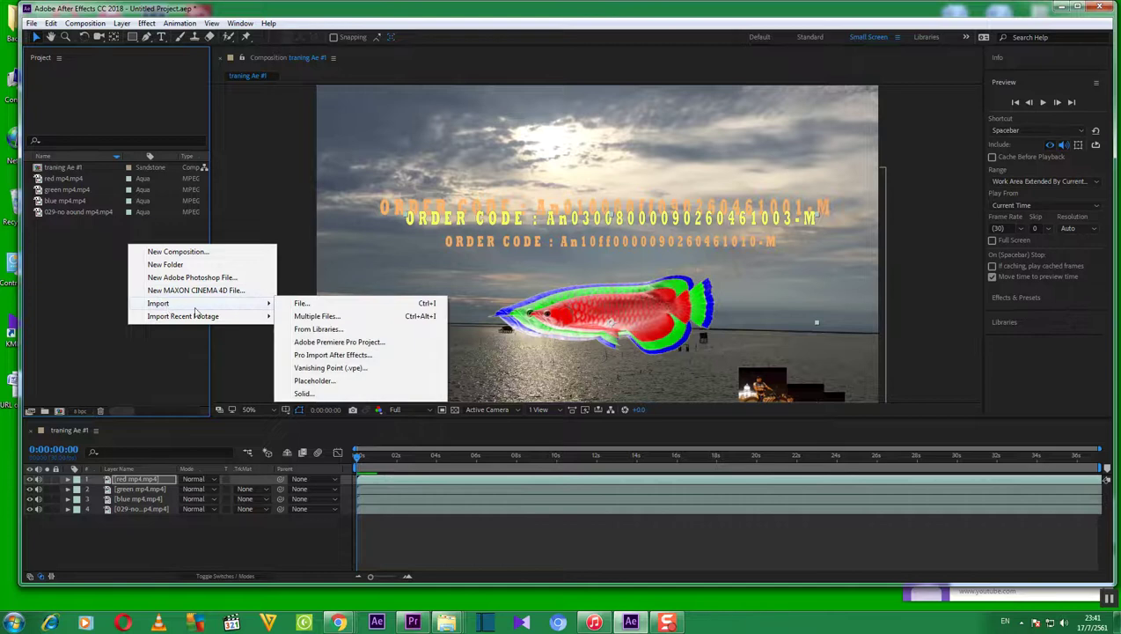
click(303, 303)
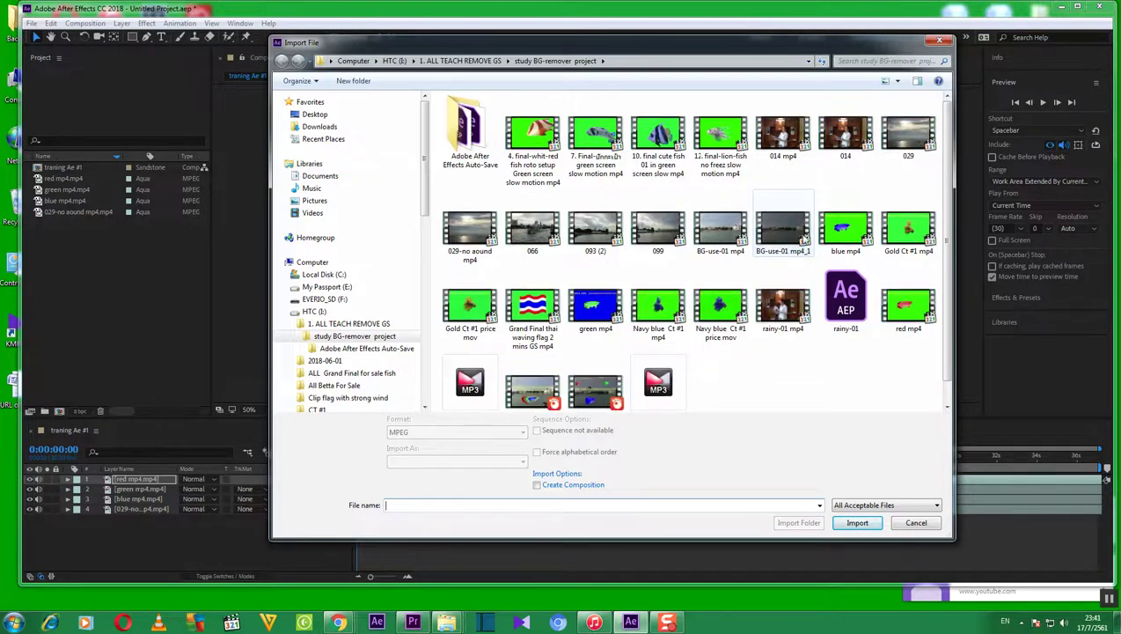
click(543, 312)
click(860, 522)
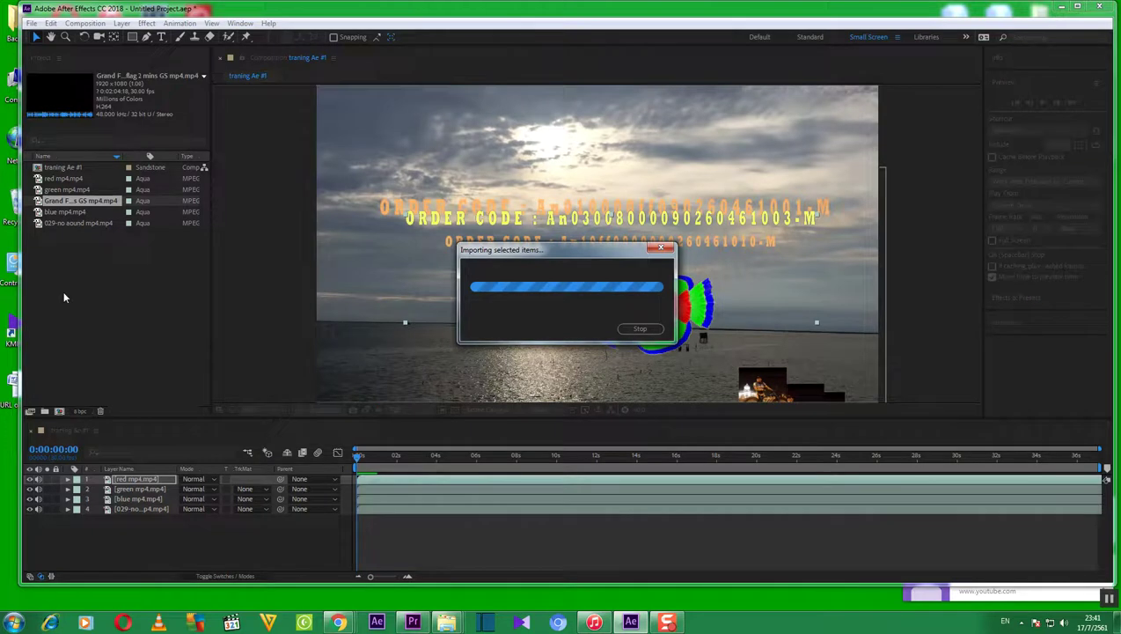
drag(86, 204, 167, 533)
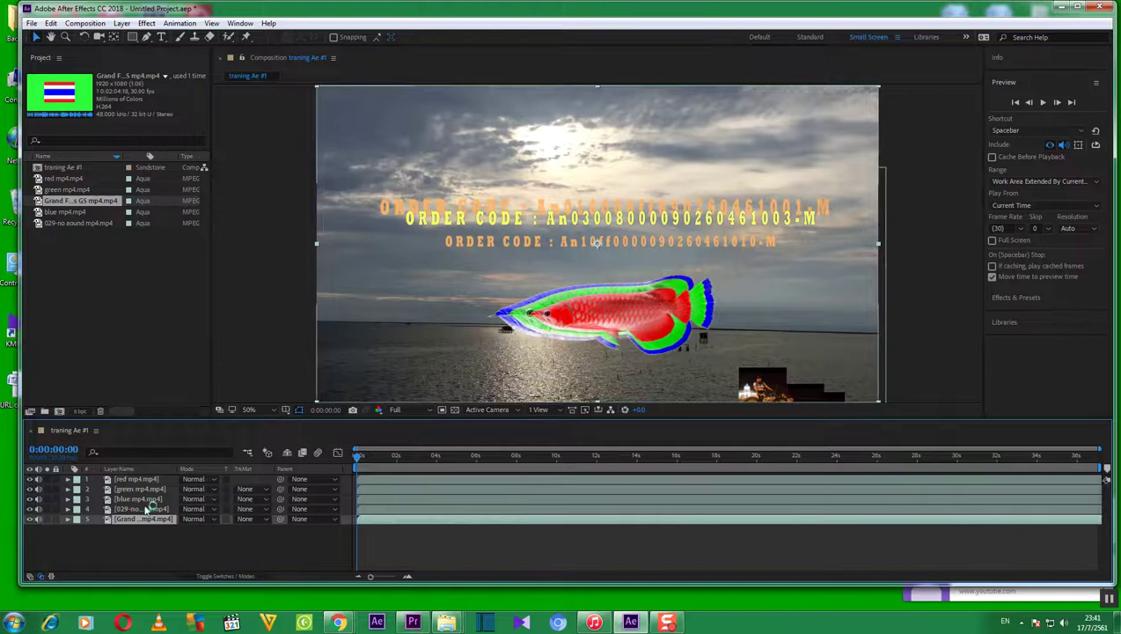
drag(141, 511, 138, 539)
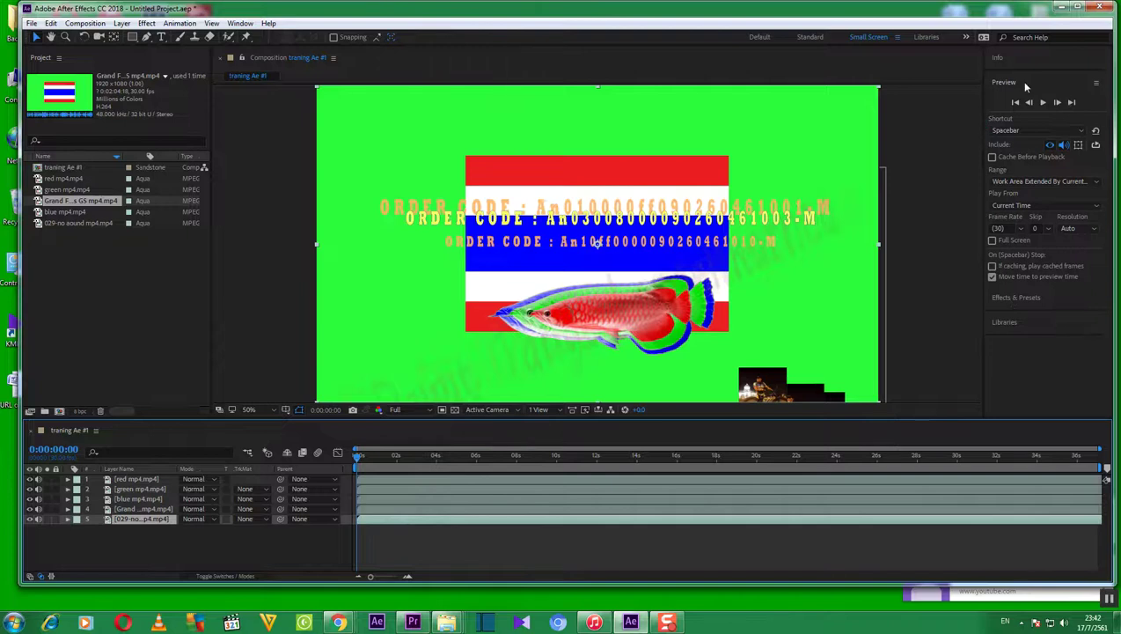
Apply Keylight (1.2) to the Thai flag layer and sample its green background as the Screen Colour
click(1023, 298)
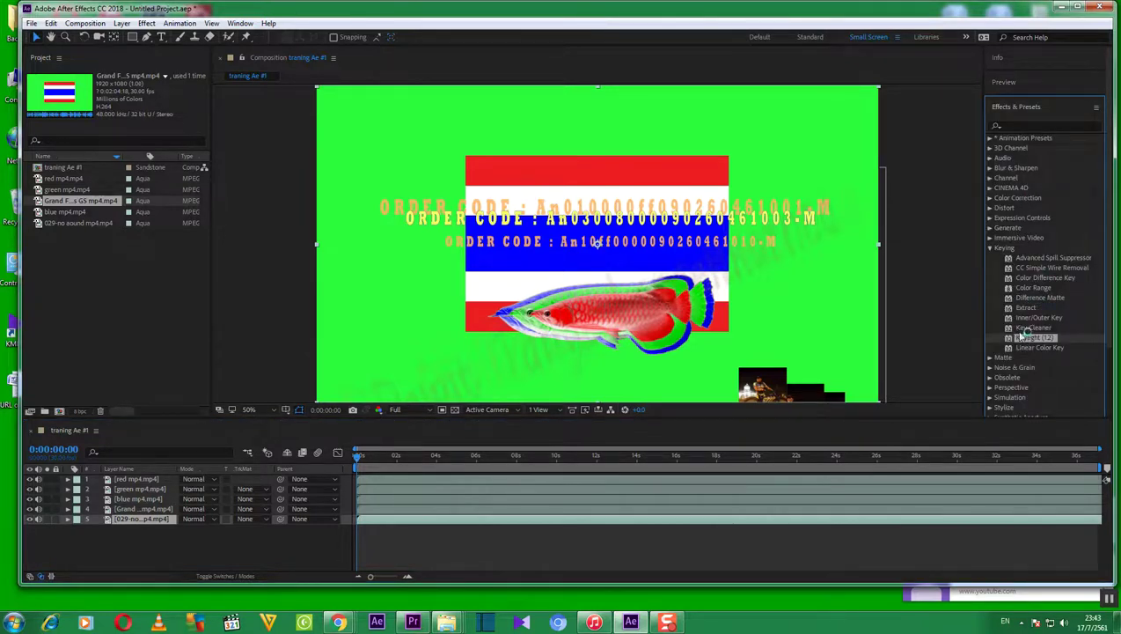
drag(1025, 340, 125, 518)
click(146, 159)
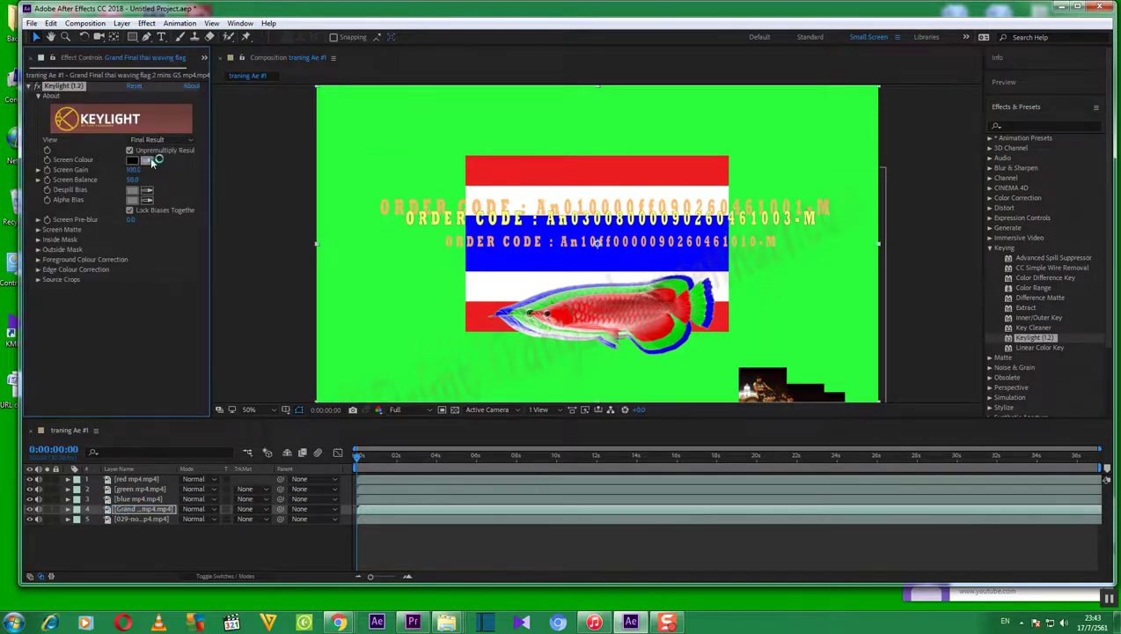
click(398, 151)
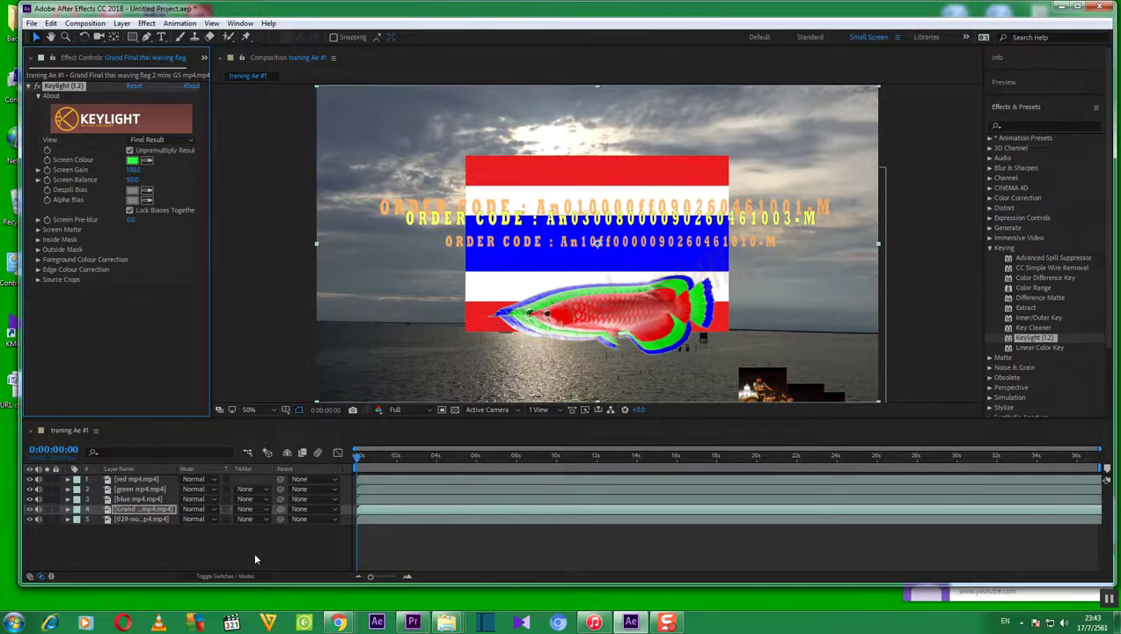
Move the Thai flag layer down in the composition so its blue stripe sits behind the fish
click(152, 510)
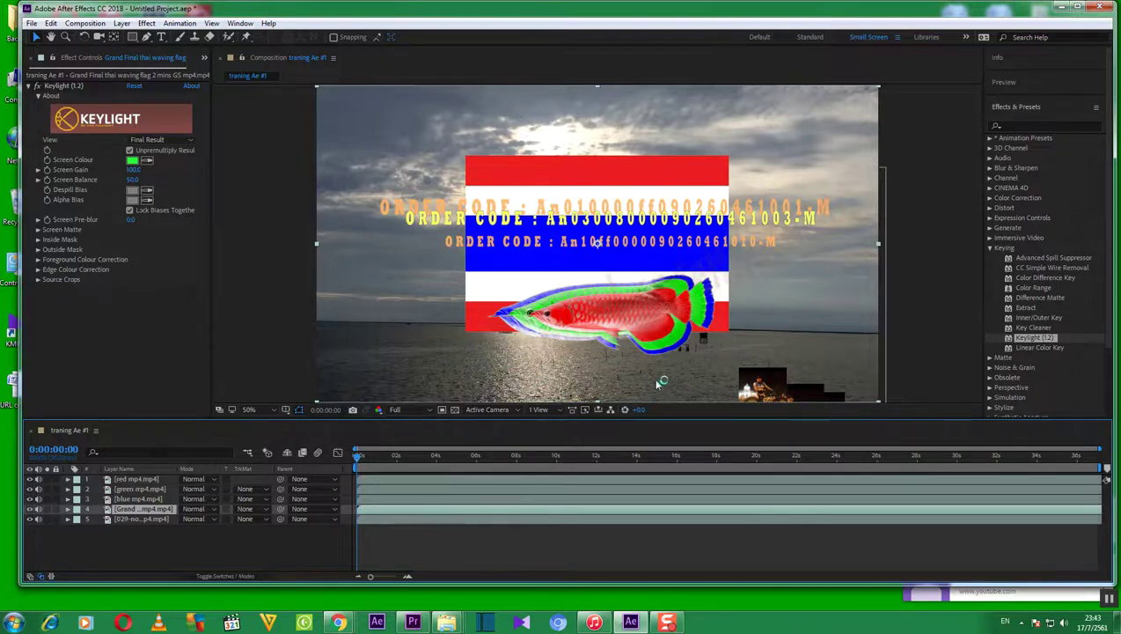
click(597, 244)
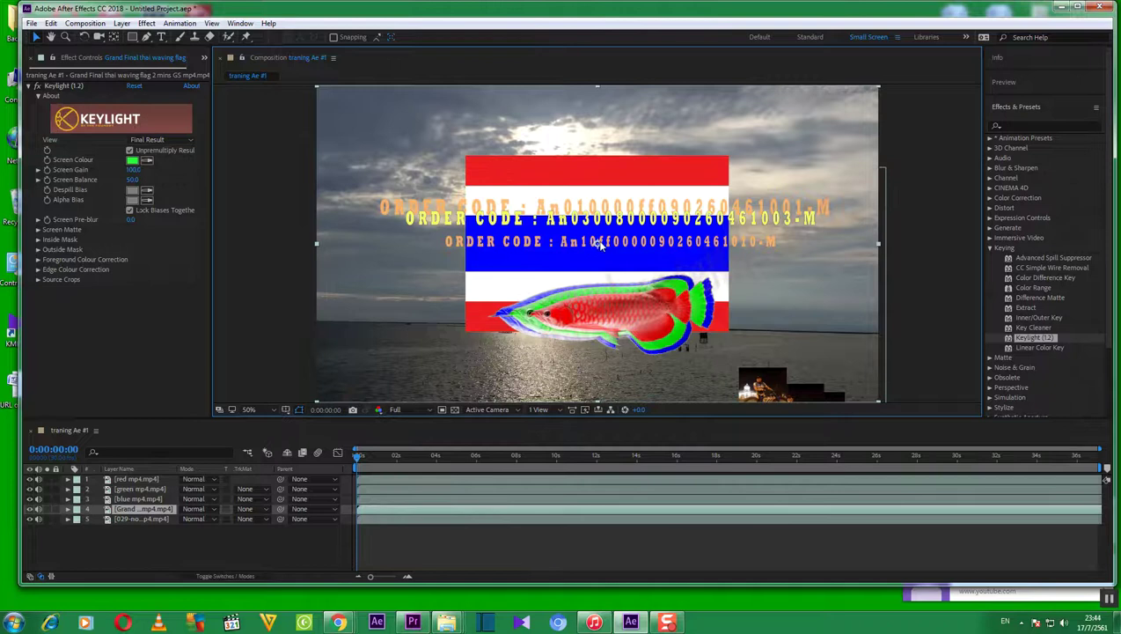
drag(597, 247, 590, 285)
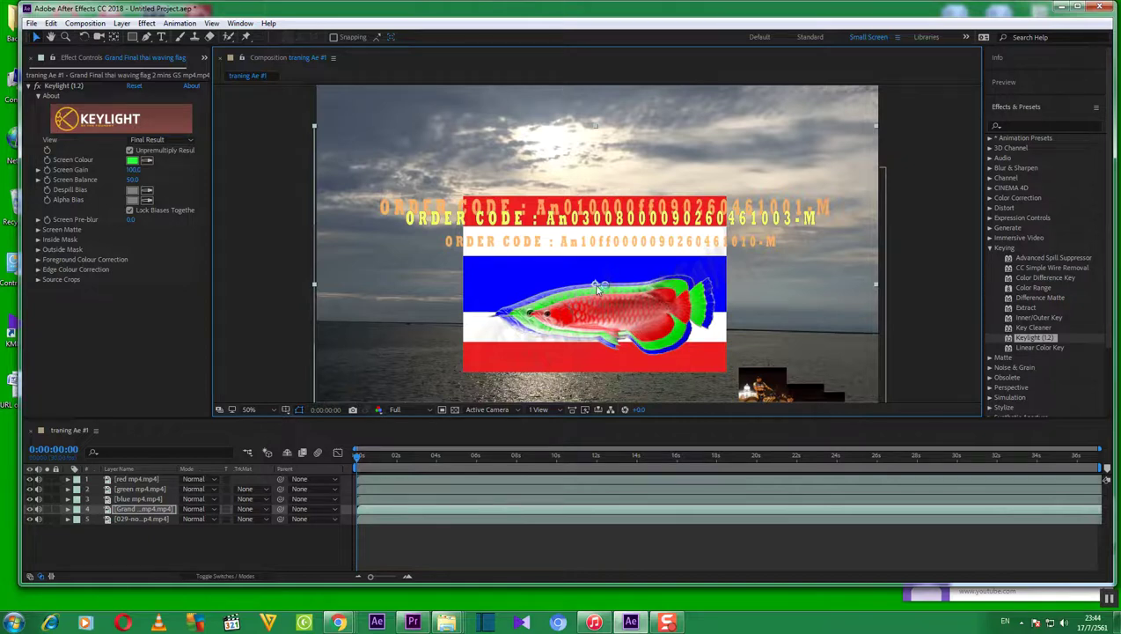
drag(595, 286, 606, 301)
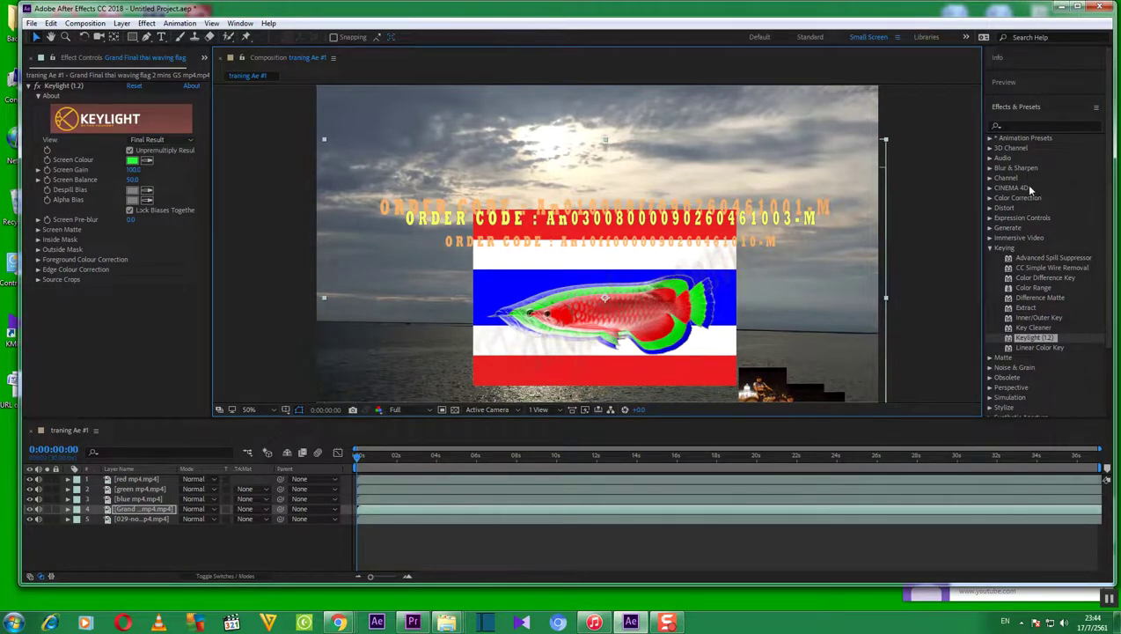
Play a short preview of the composition from the first frame at Full resolution and stop it
click(1006, 82)
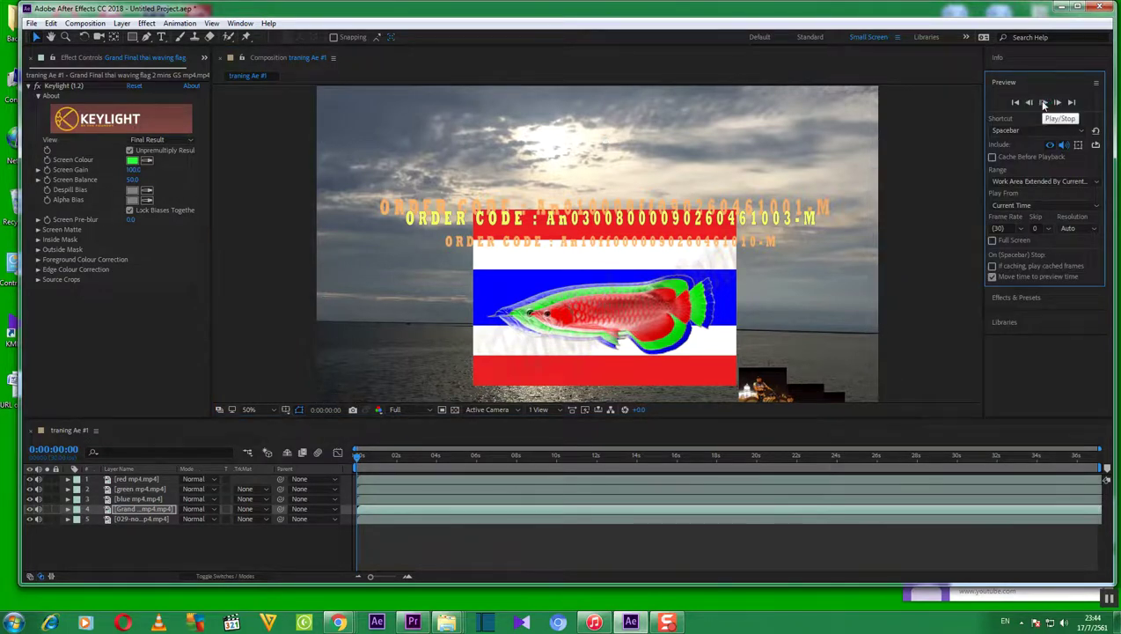
click(1044, 104)
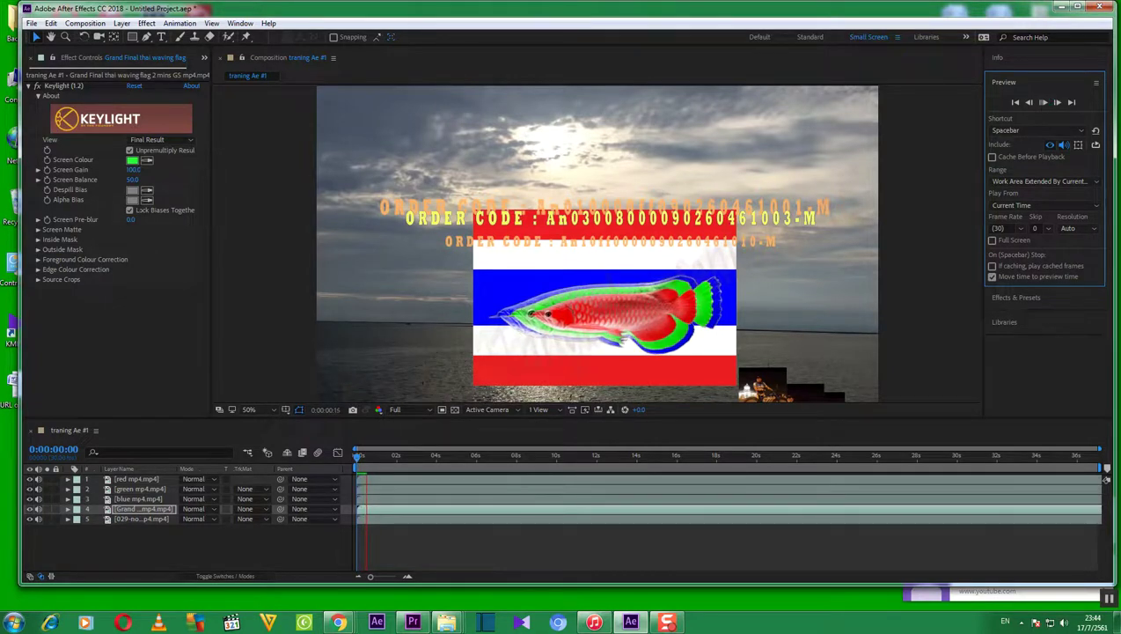
click(1041, 104)
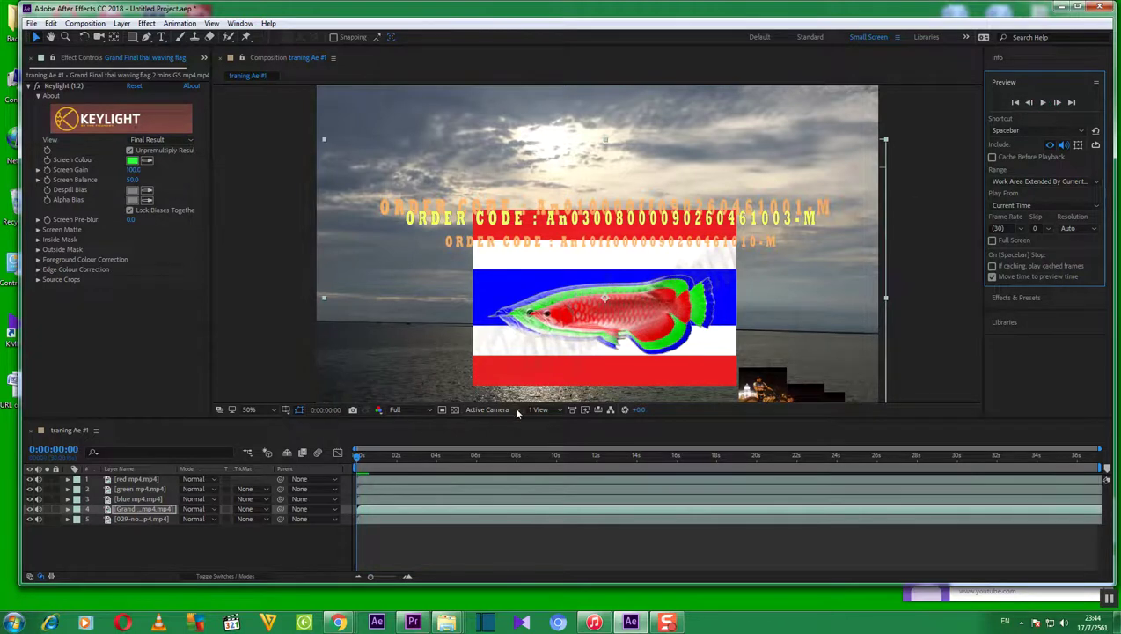
Set the composition's viewing resolution to Quarter and play the preview to about 3 seconds
click(429, 409)
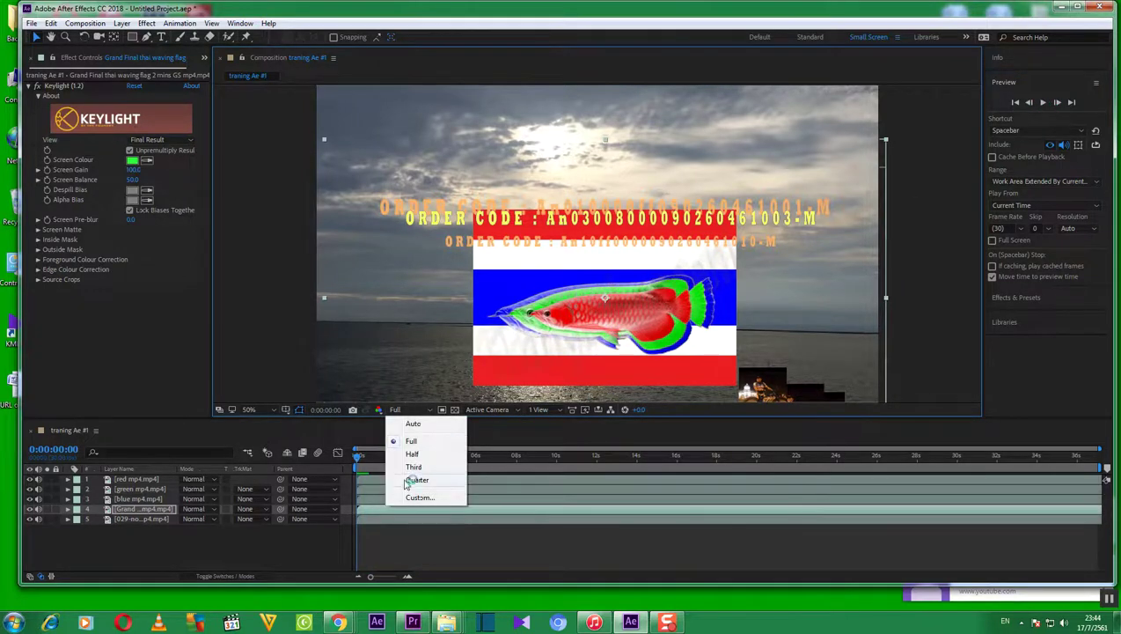
click(415, 479)
click(1043, 103)
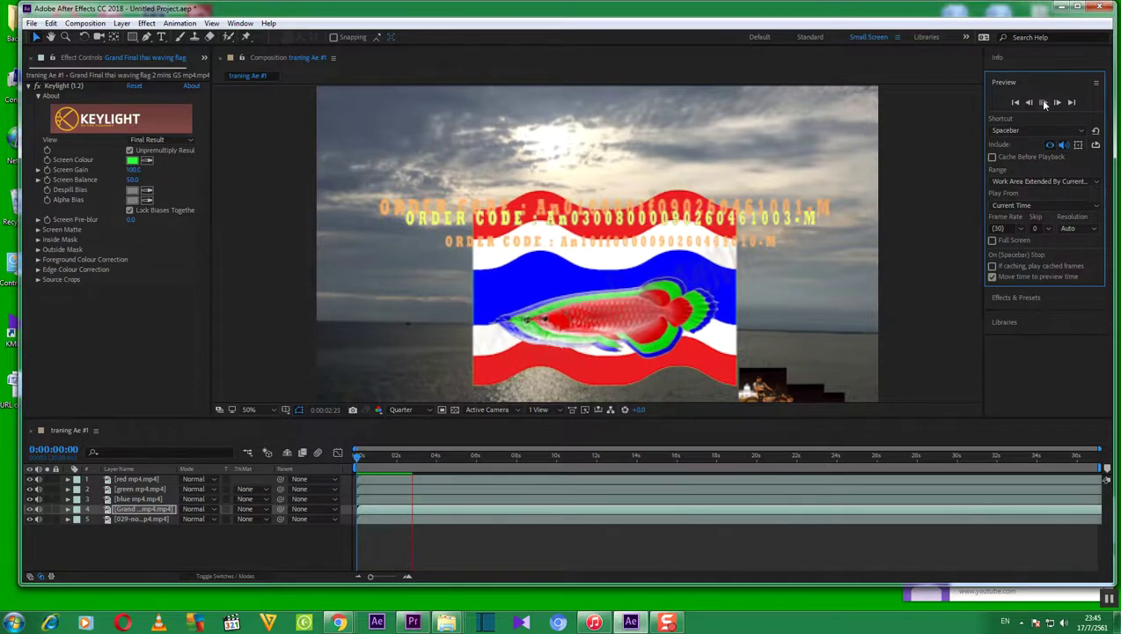
click(1045, 103)
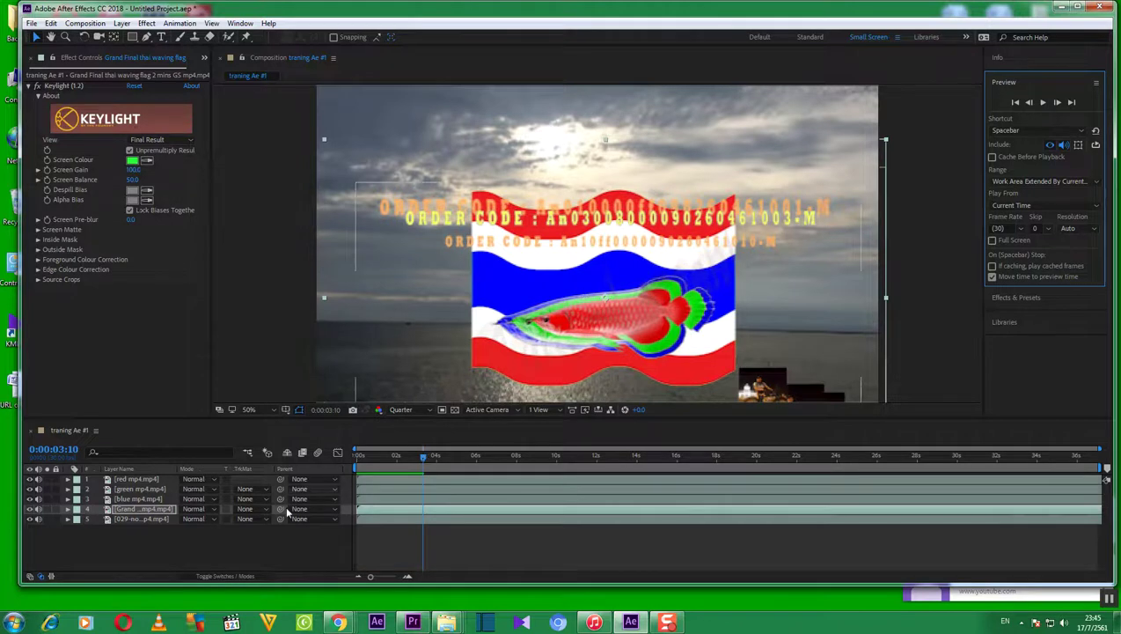
Move the Thai flag layer slightly lower behind the fish and preview the composition up to about 31 seconds
click(172, 512)
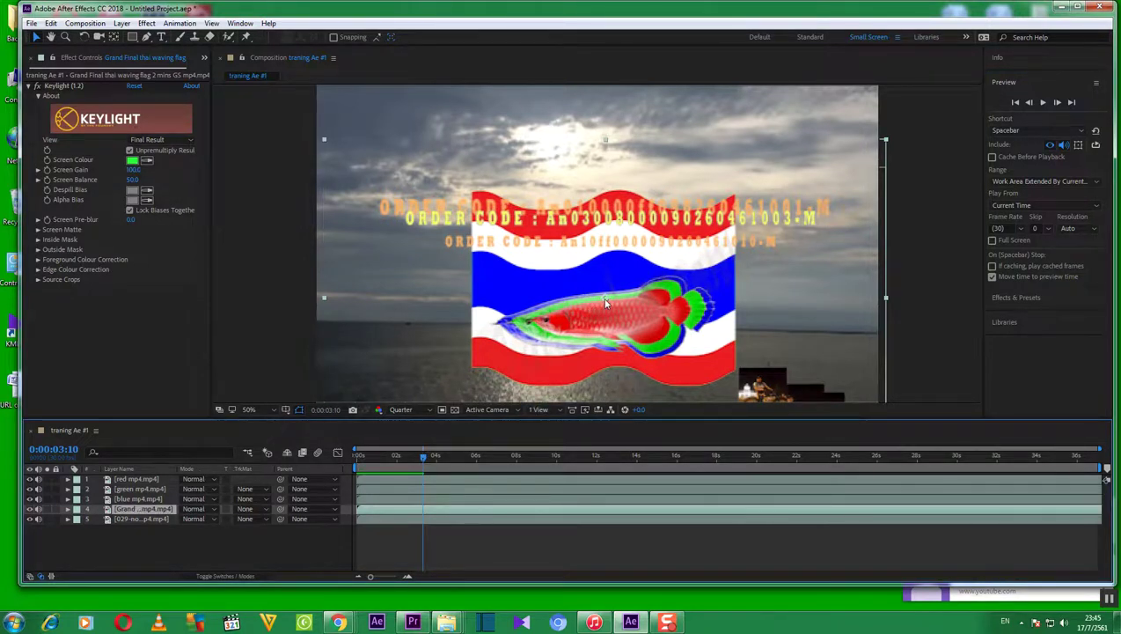
drag(605, 303, 605, 308)
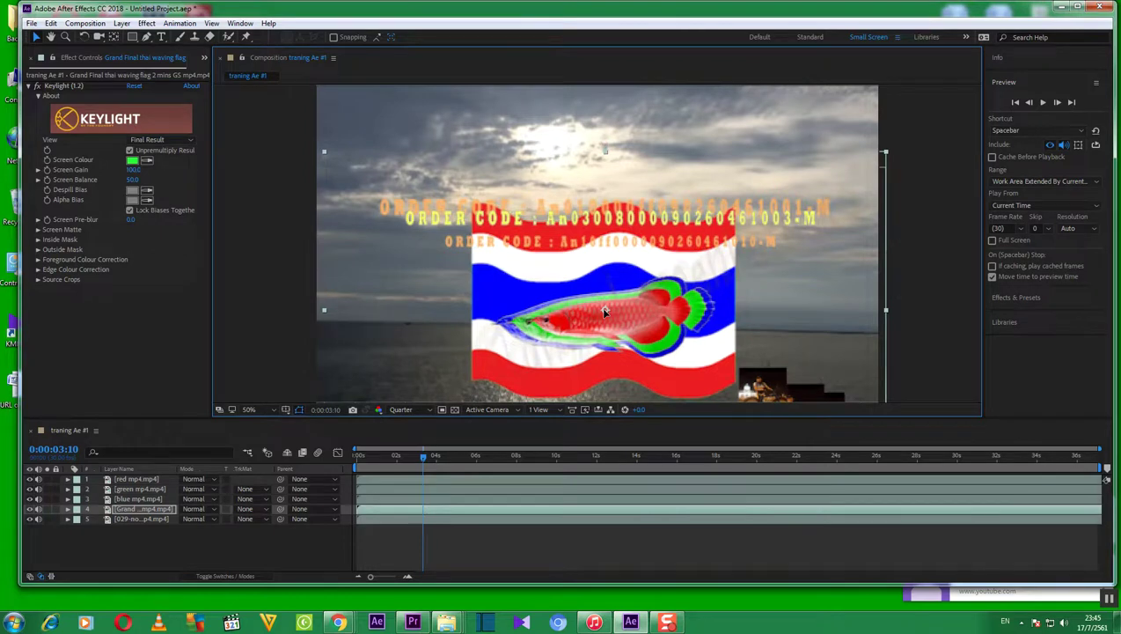
click(1043, 103)
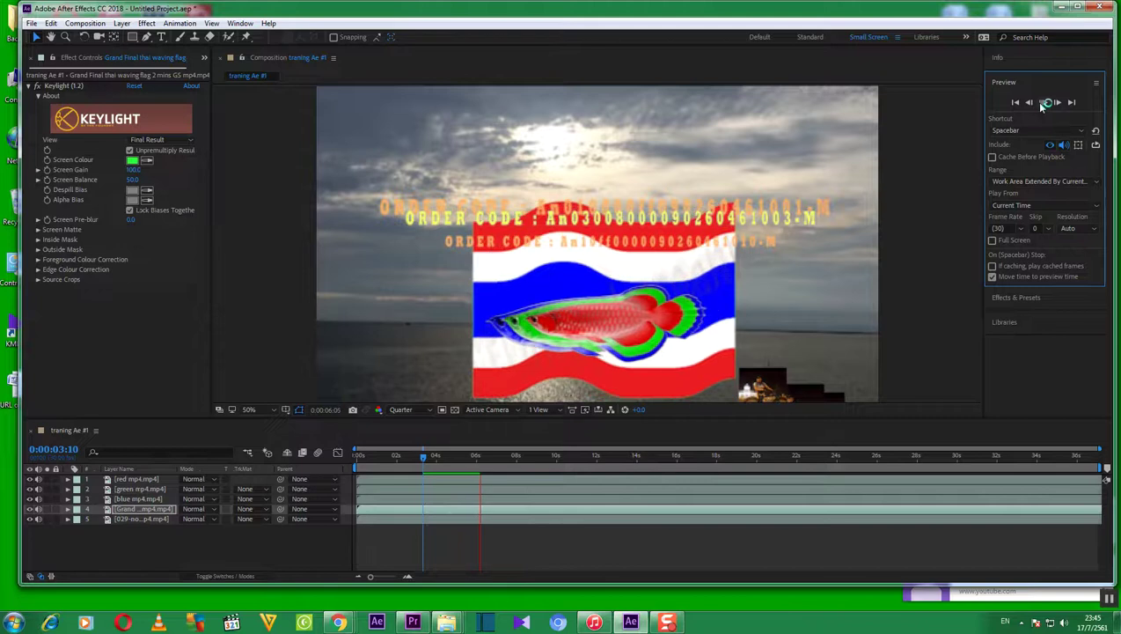
click(1044, 103)
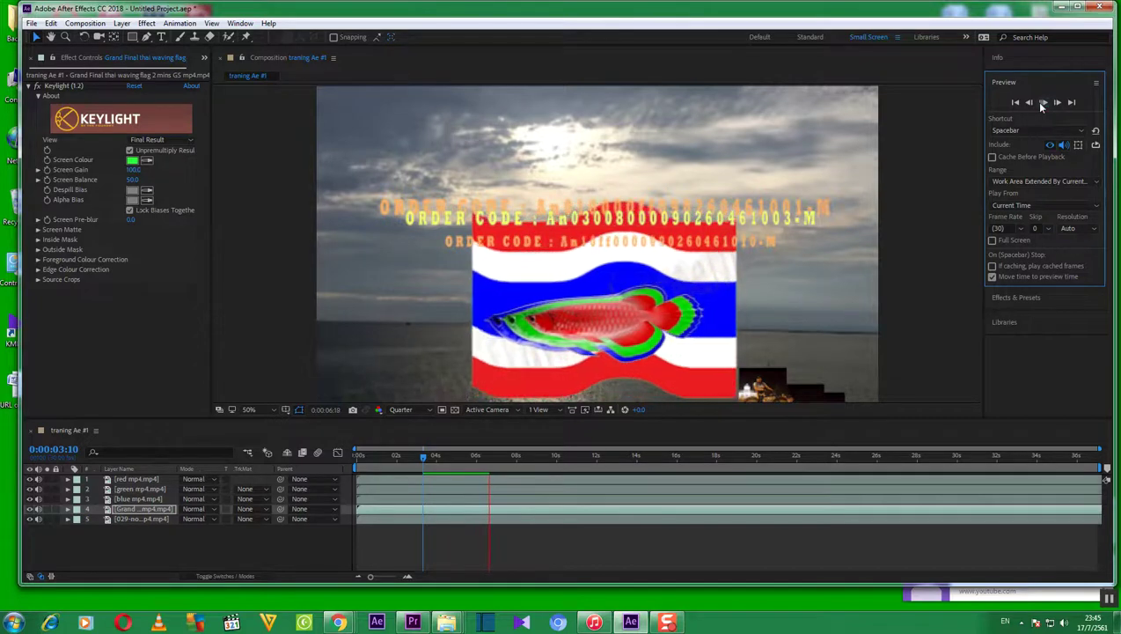
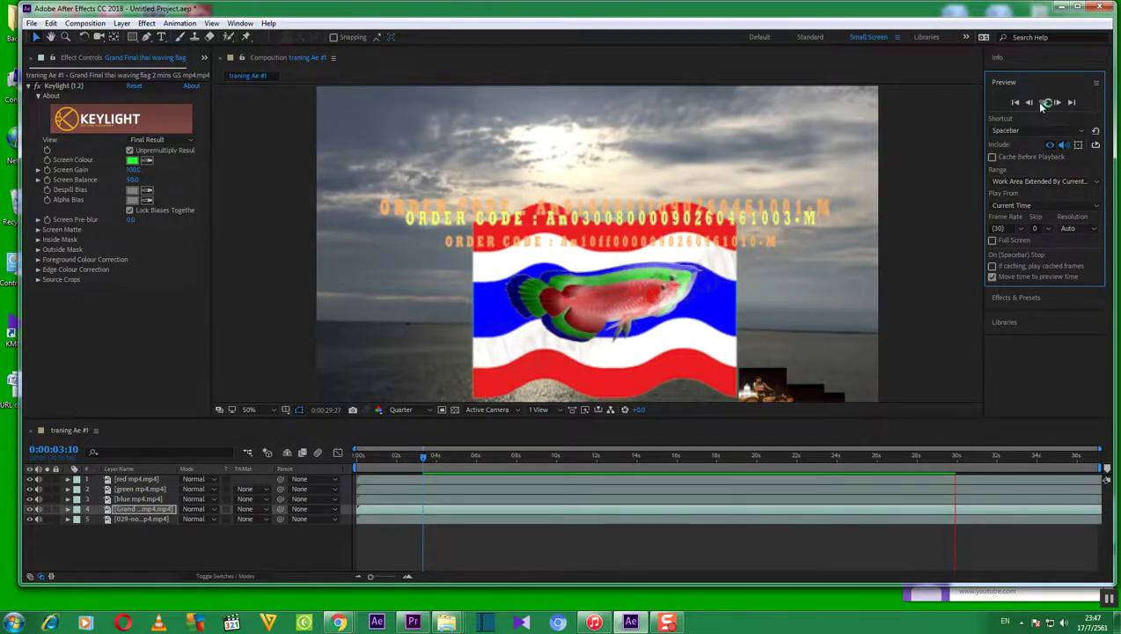
click(1042, 105)
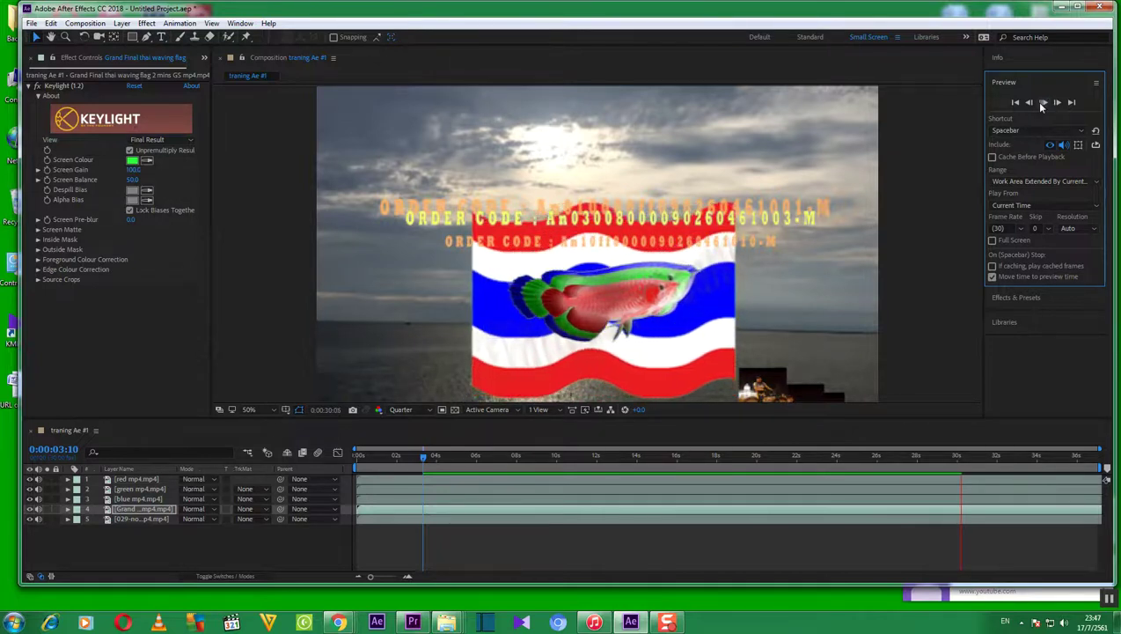
click(1042, 104)
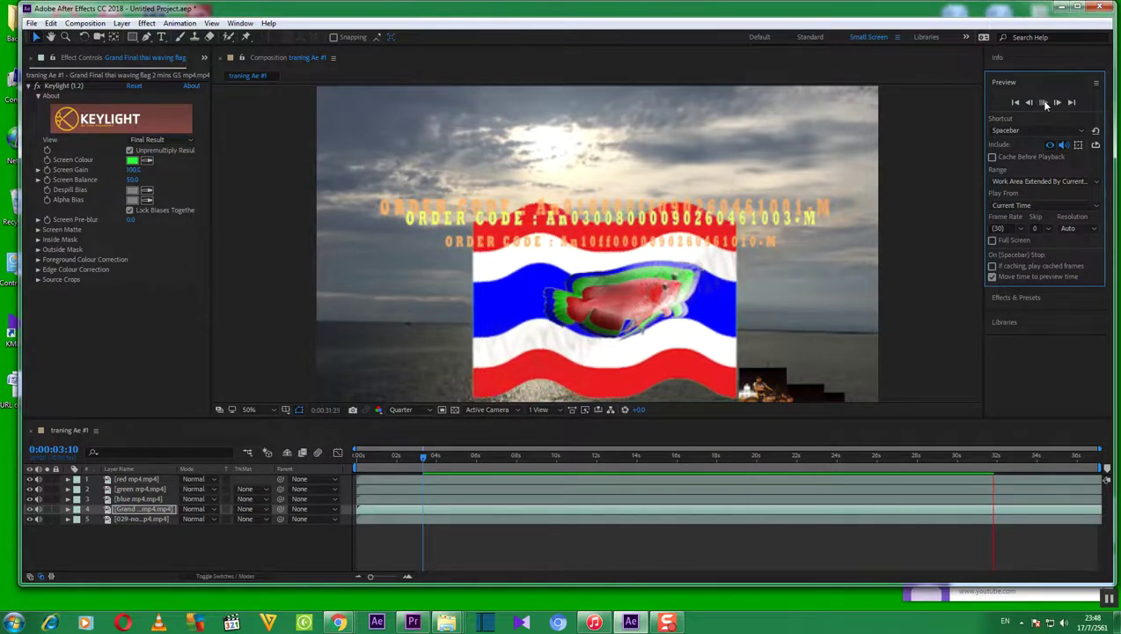
click(1044, 103)
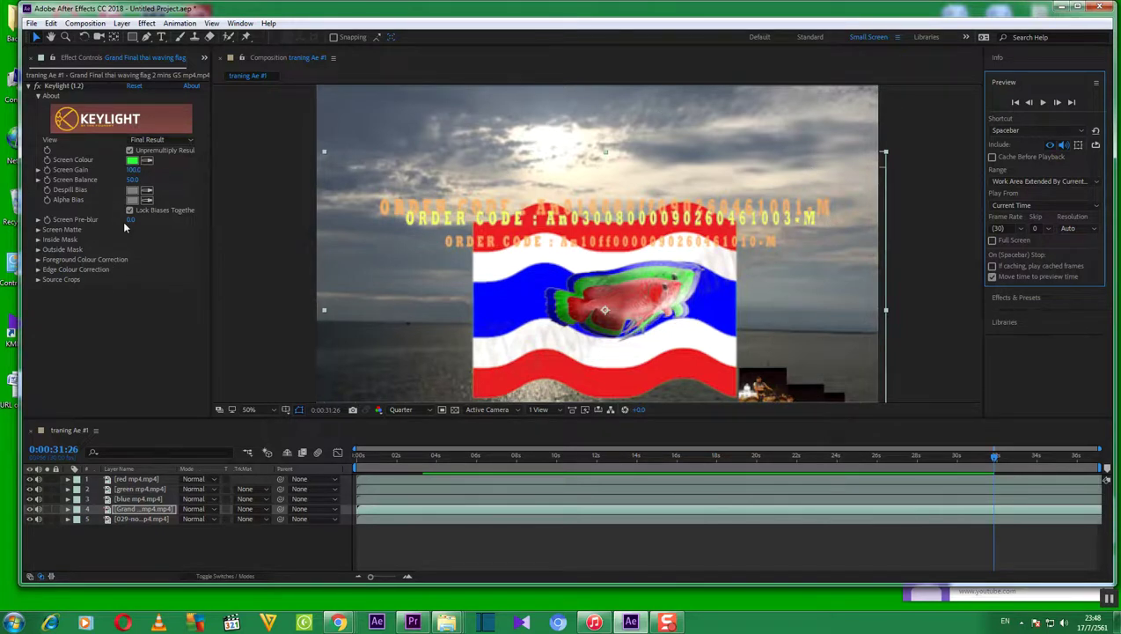
Import the Navy blue Ct #1 mp4 clip and place it in the timeline between the Thai flag and sea background layers
click(35, 58)
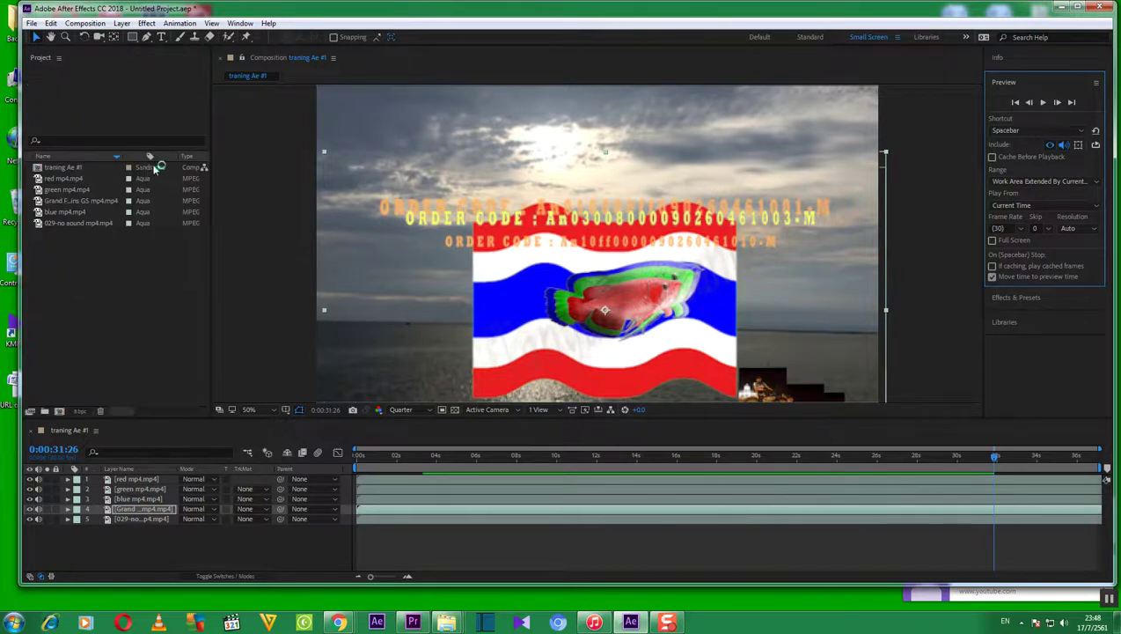
right_click(163, 256)
mouse_move(208, 313)
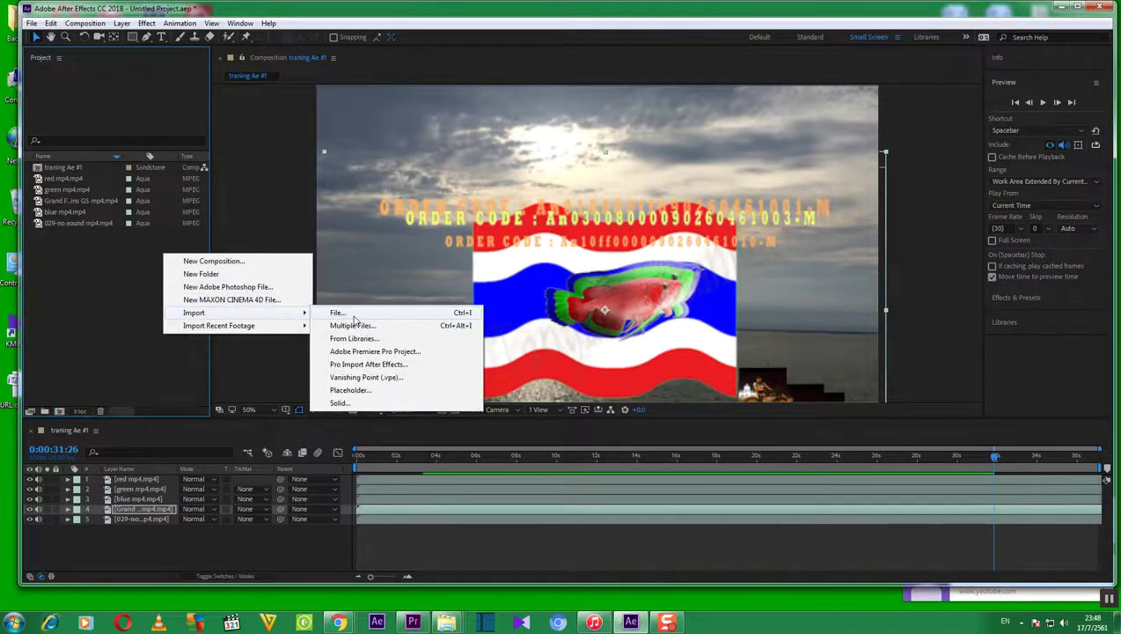
click(352, 314)
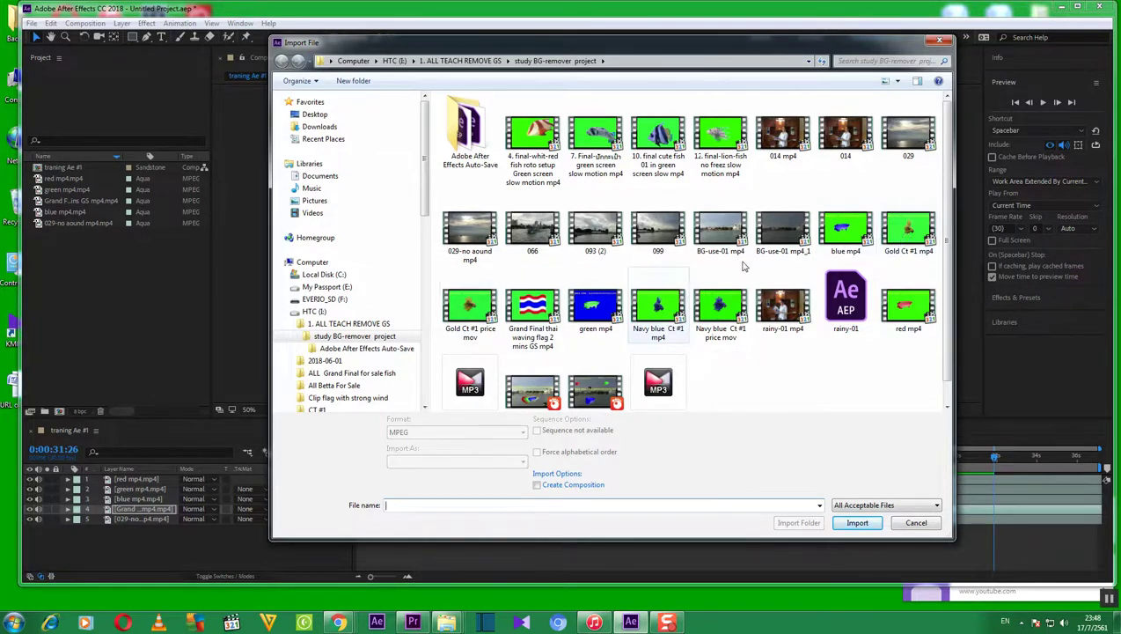
click(674, 308)
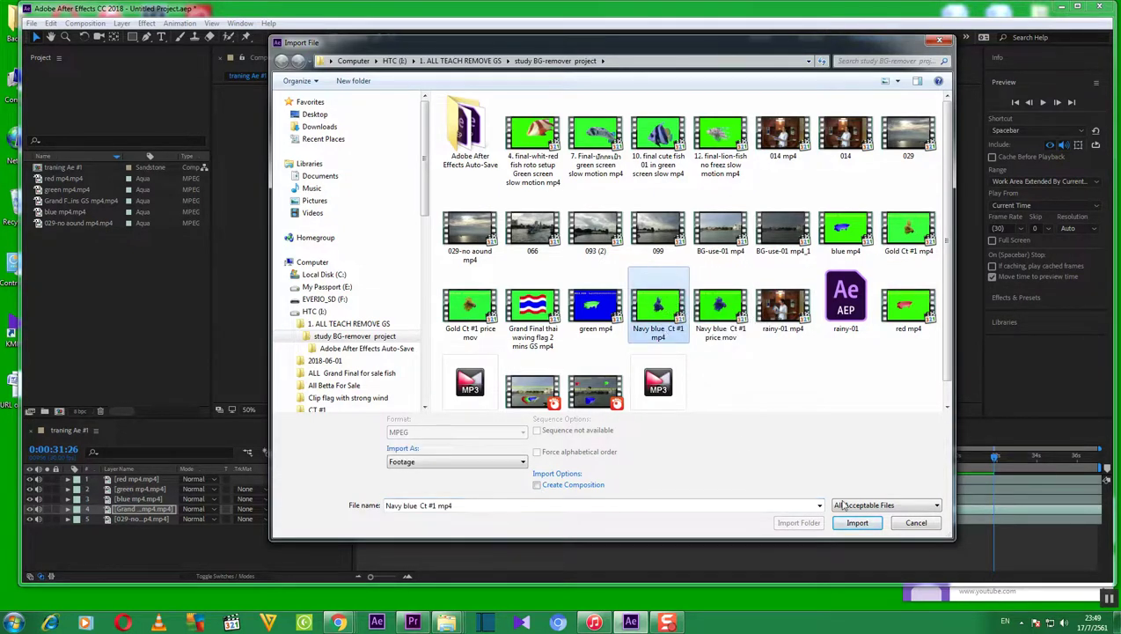
click(857, 523)
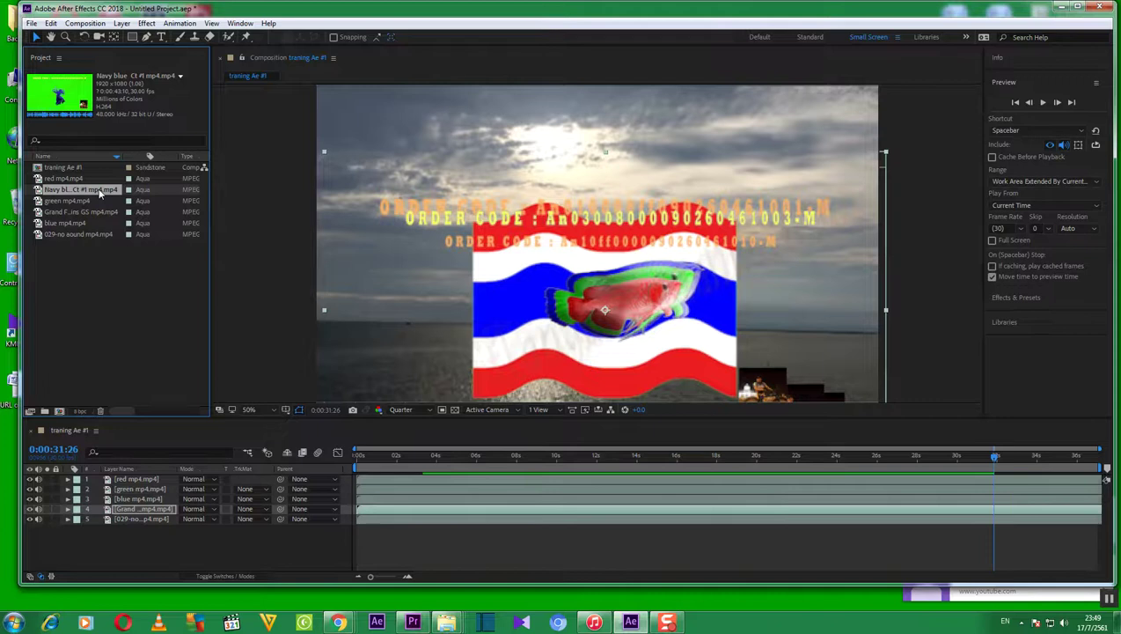
drag(100, 193, 152, 521)
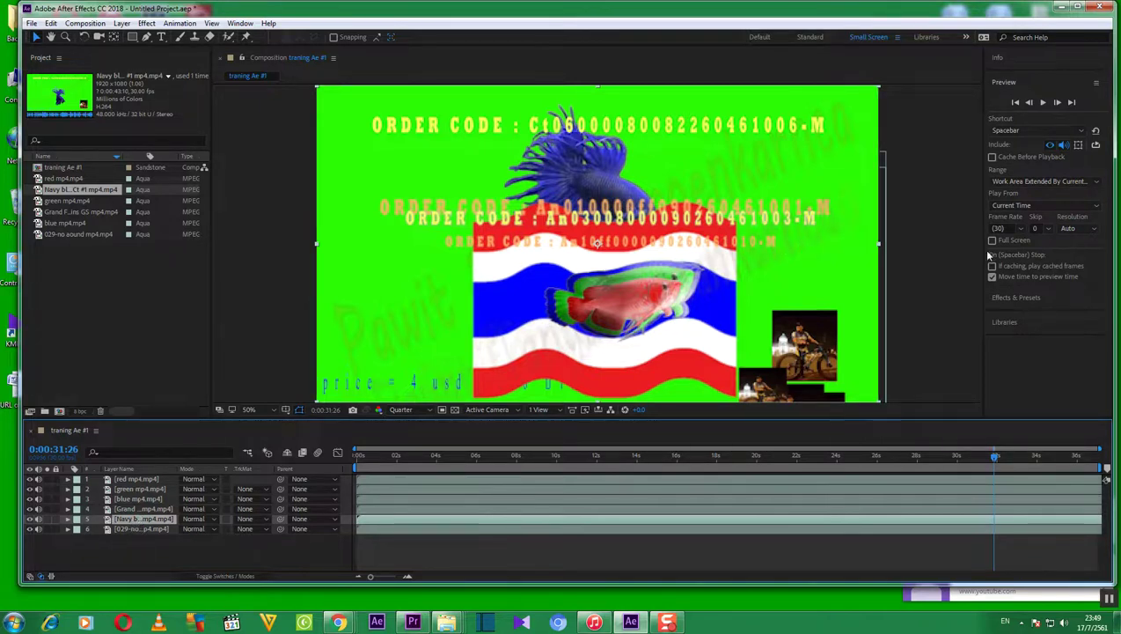
Apply Keylight (1.2) to the navy blue fish layer and sample its green background as the Screen Colour
click(1017, 299)
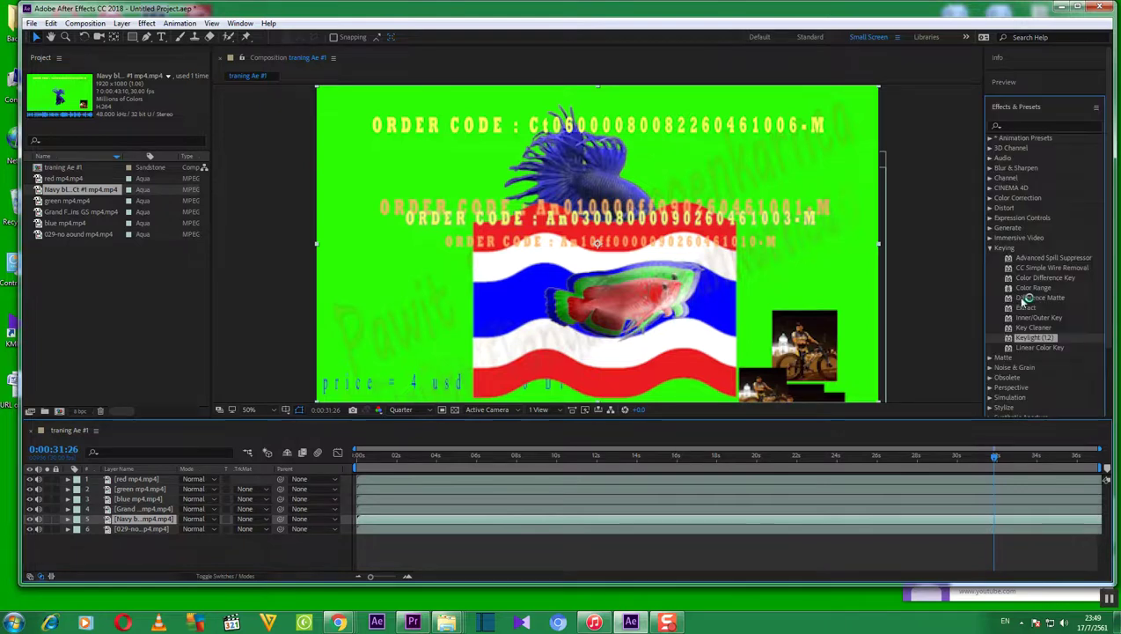
drag(1026, 340, 479, 165)
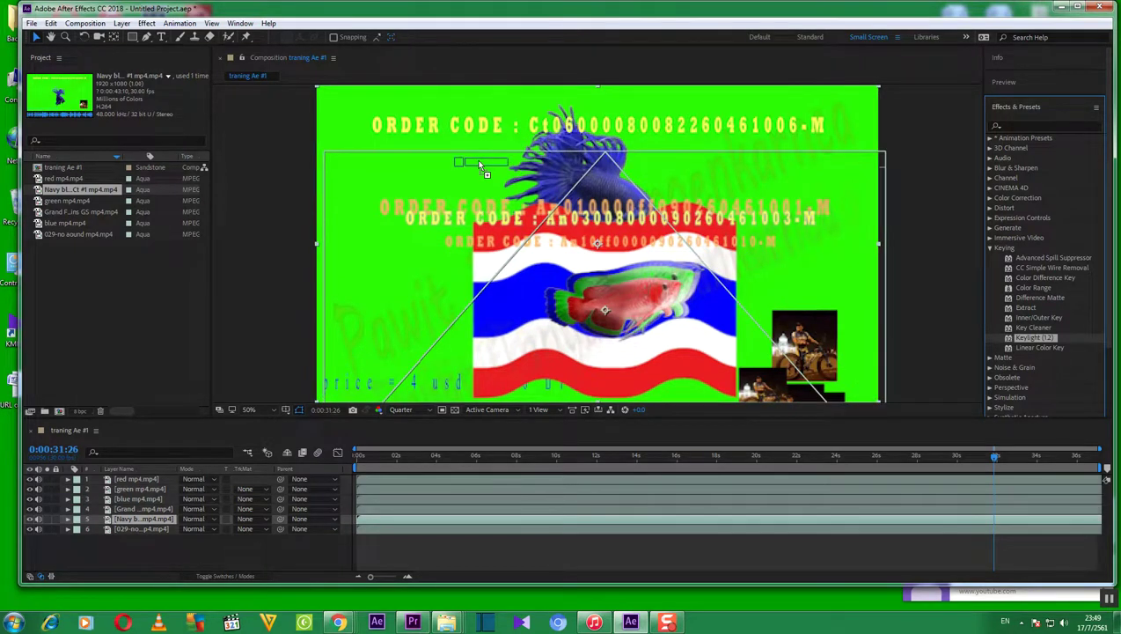
drag(480, 164, 131, 523)
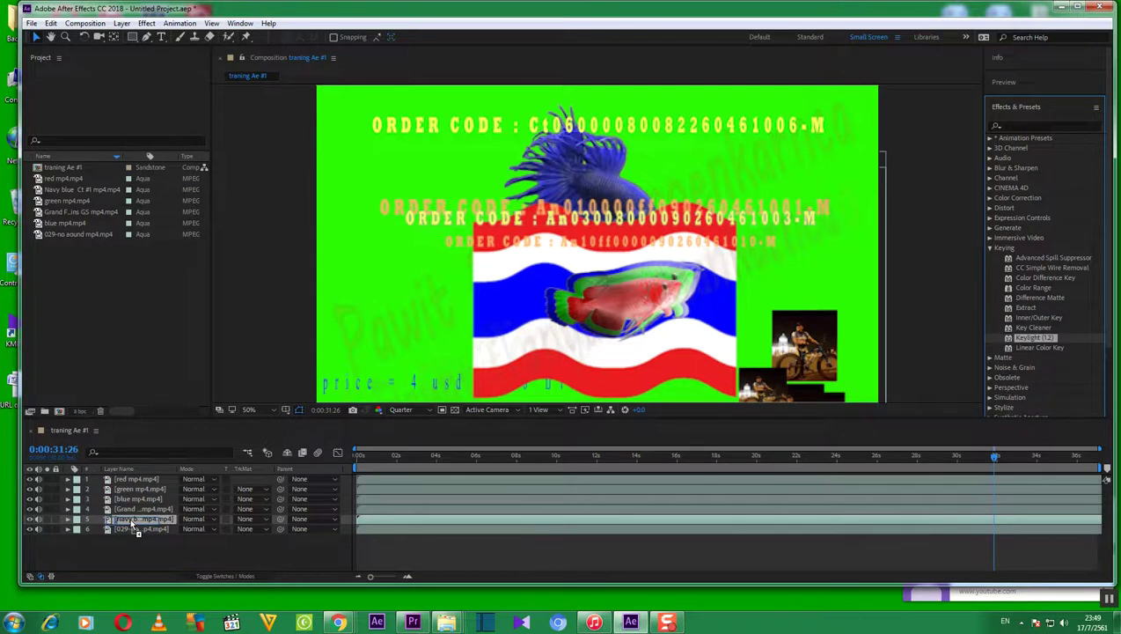
drag(132, 524, 132, 524)
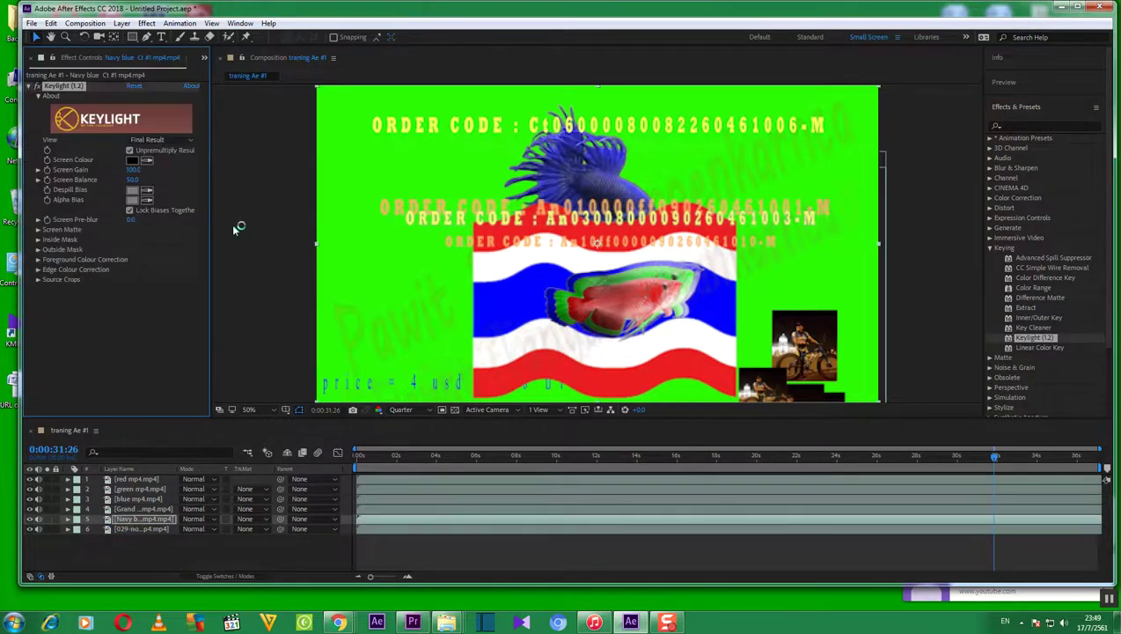
click(147, 161)
click(372, 138)
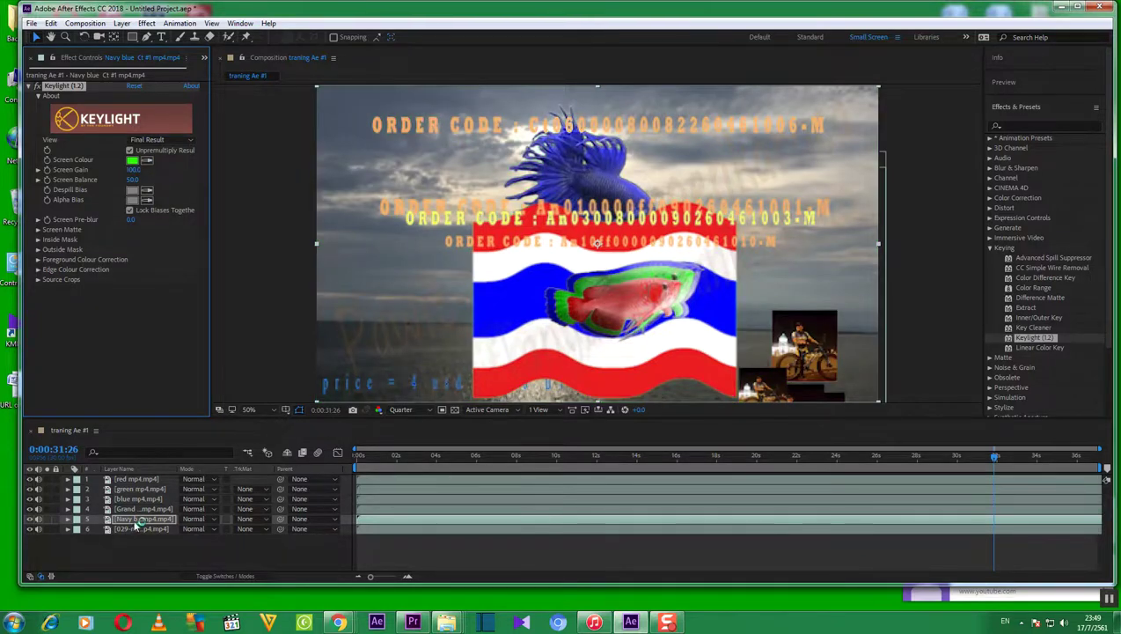
Move the navy blue fish layer slightly upward in the composition and set its Scale to 50%
click(136, 525)
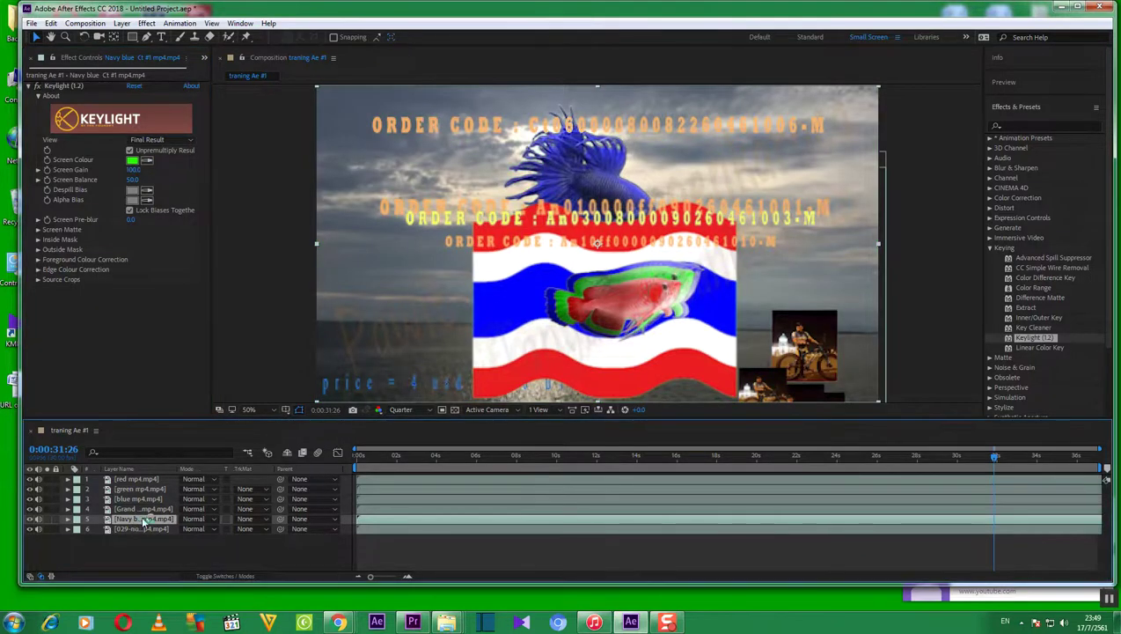
click(602, 179)
key(space)
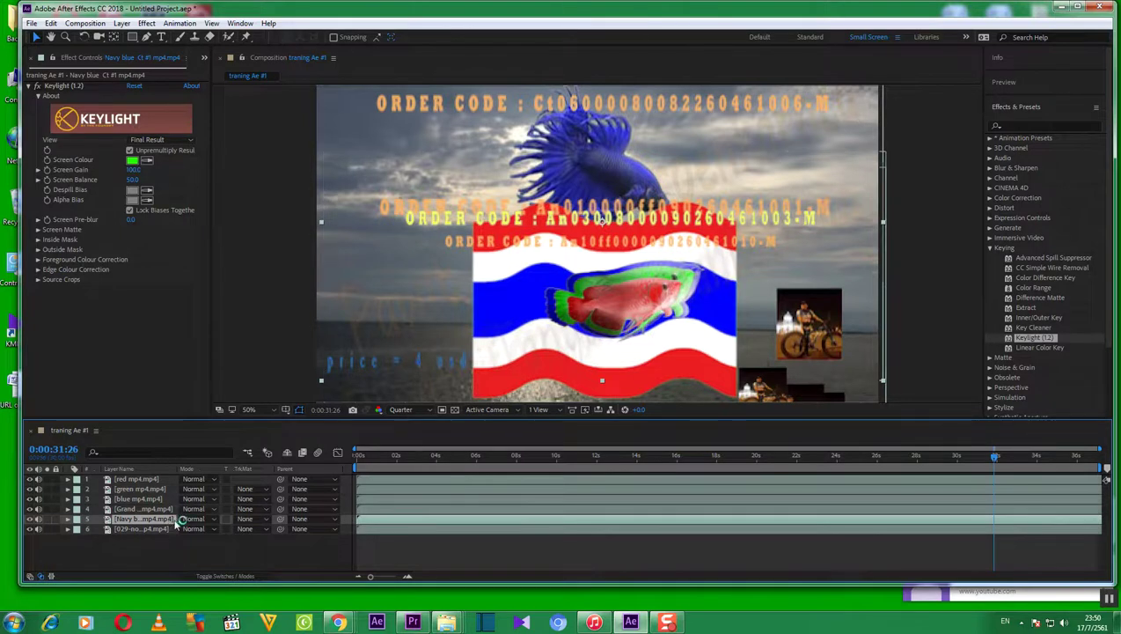
key(s)
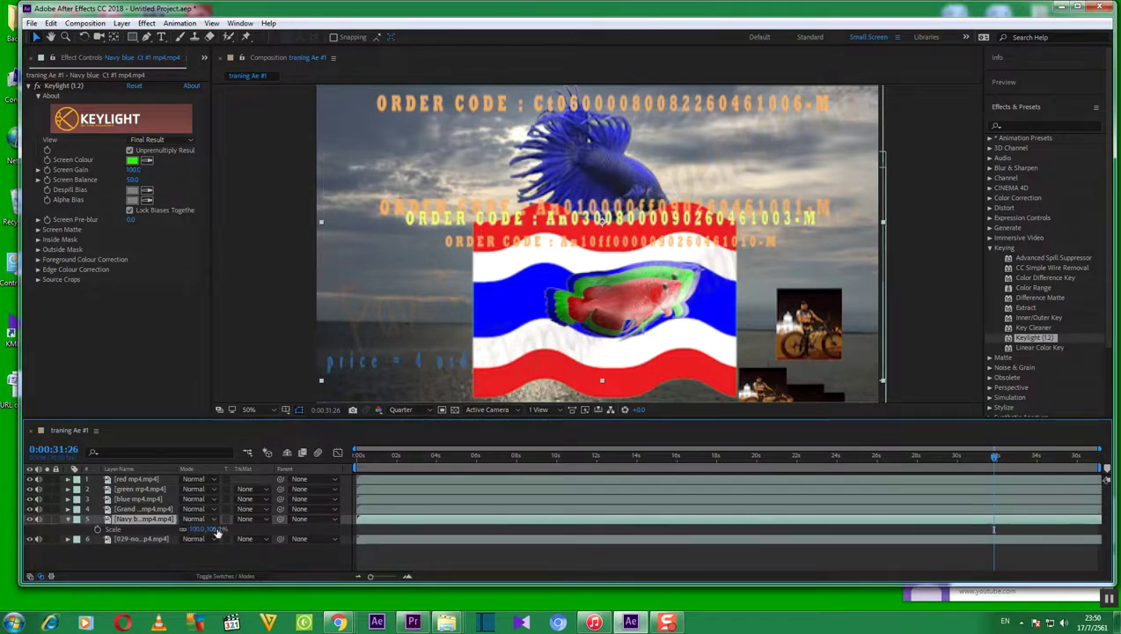
click(199, 528)
text(50)
key(Return)
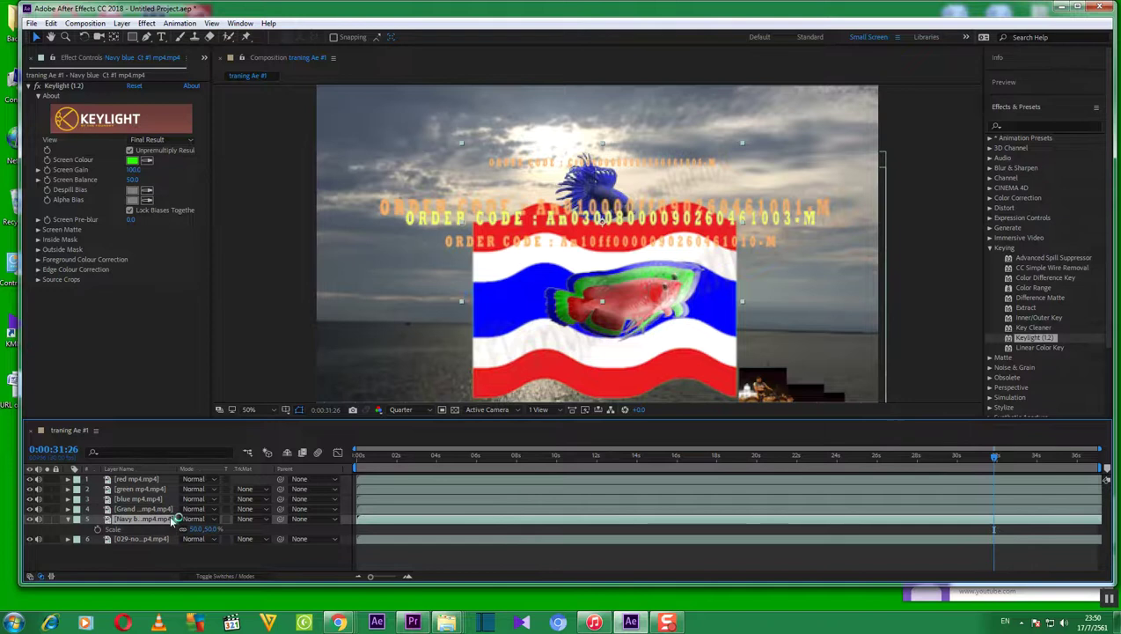
Move the navy blue fish layer up above the Thai flag and set its Scale to 55%
click(597, 188)
drag(598, 187, 606, 145)
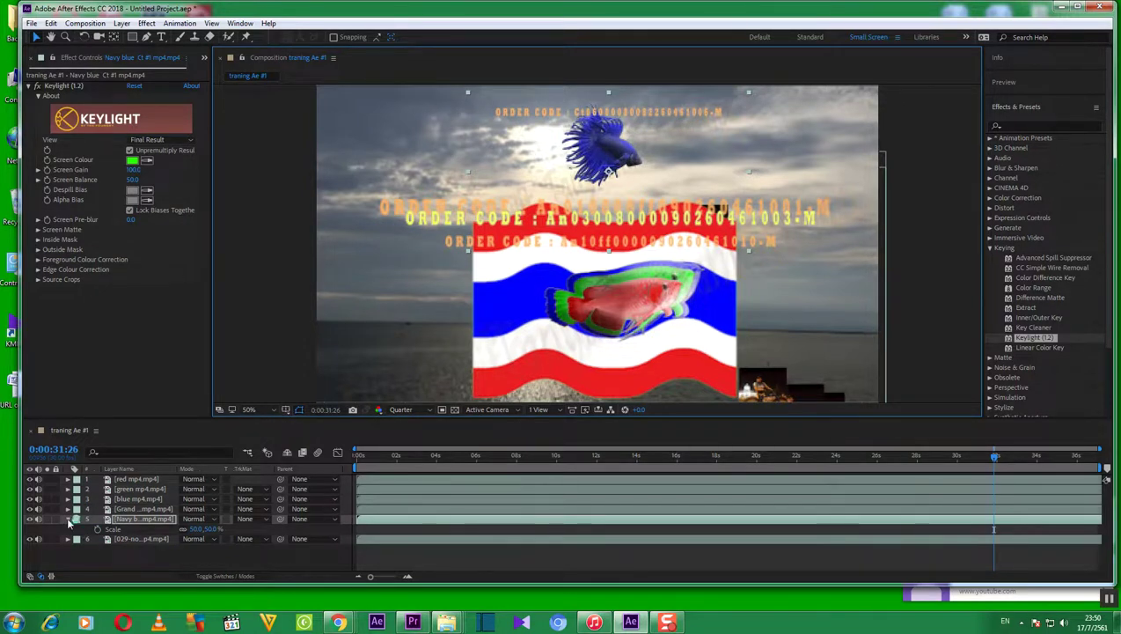
click(198, 529)
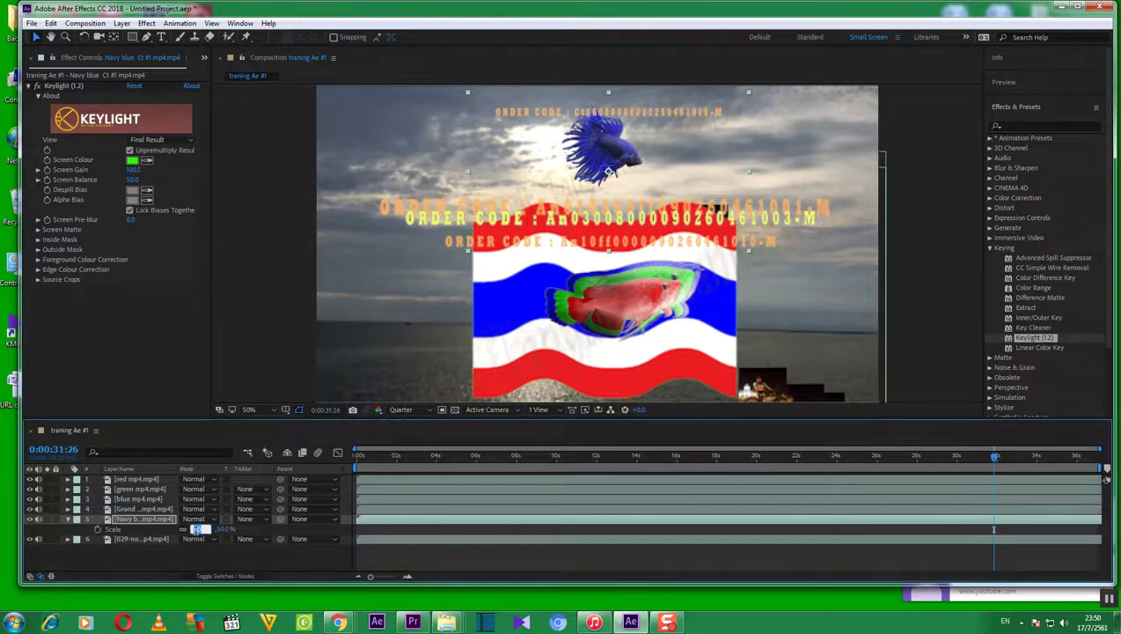
text(55)
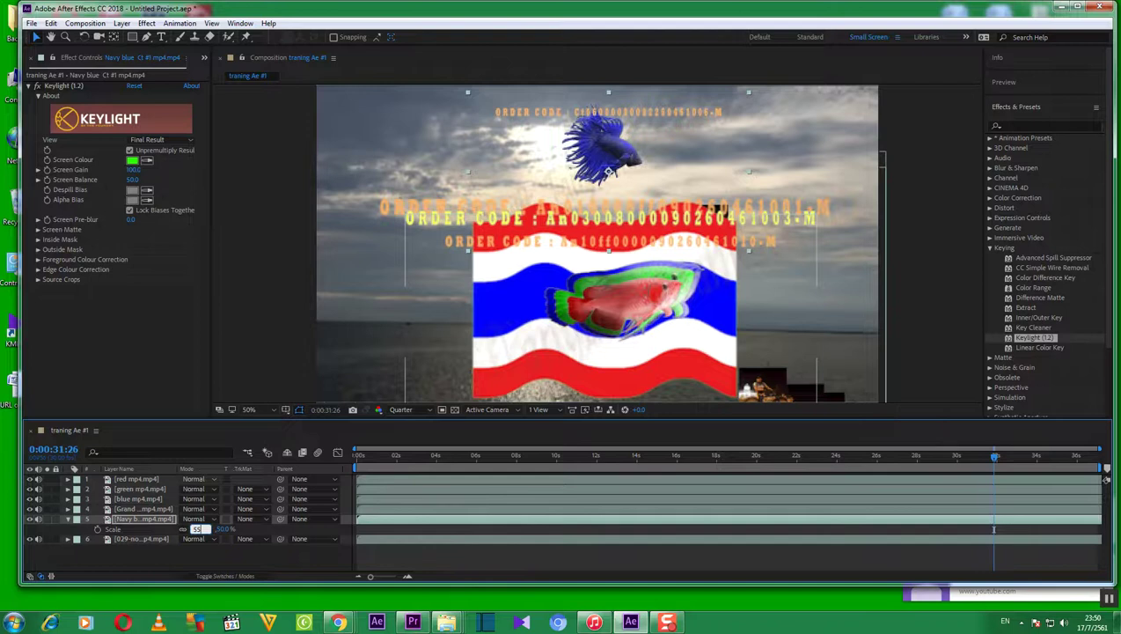
key(Return)
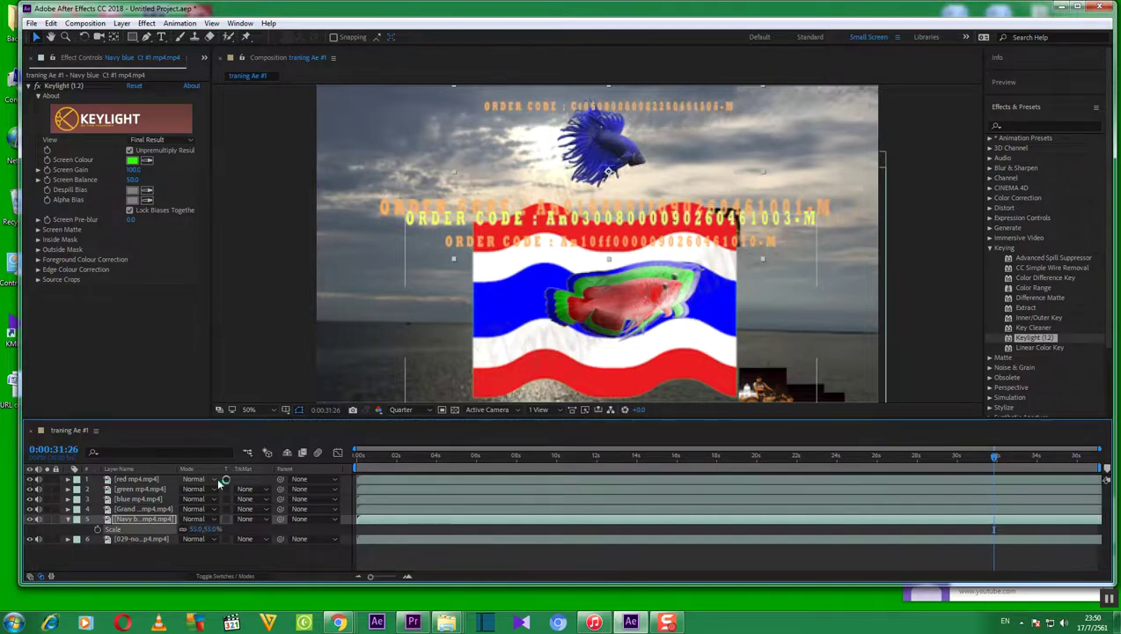
click(69, 519)
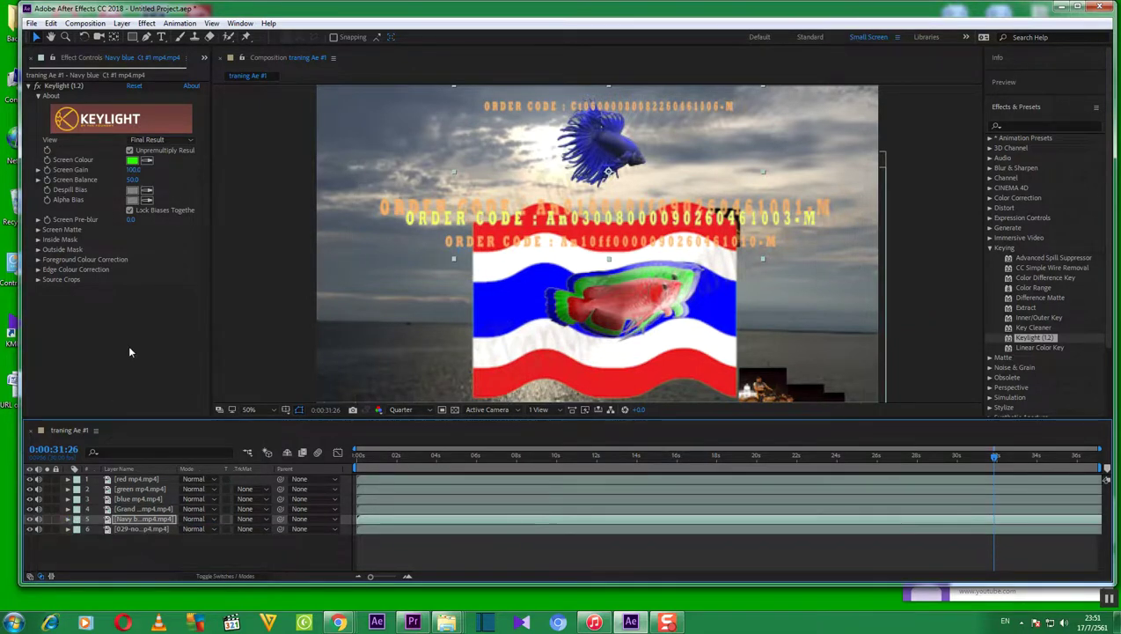
Import the Gold Ct #1 mp4 clip and place it in the timeline between the navy blue fish and sea background layers
click(41, 57)
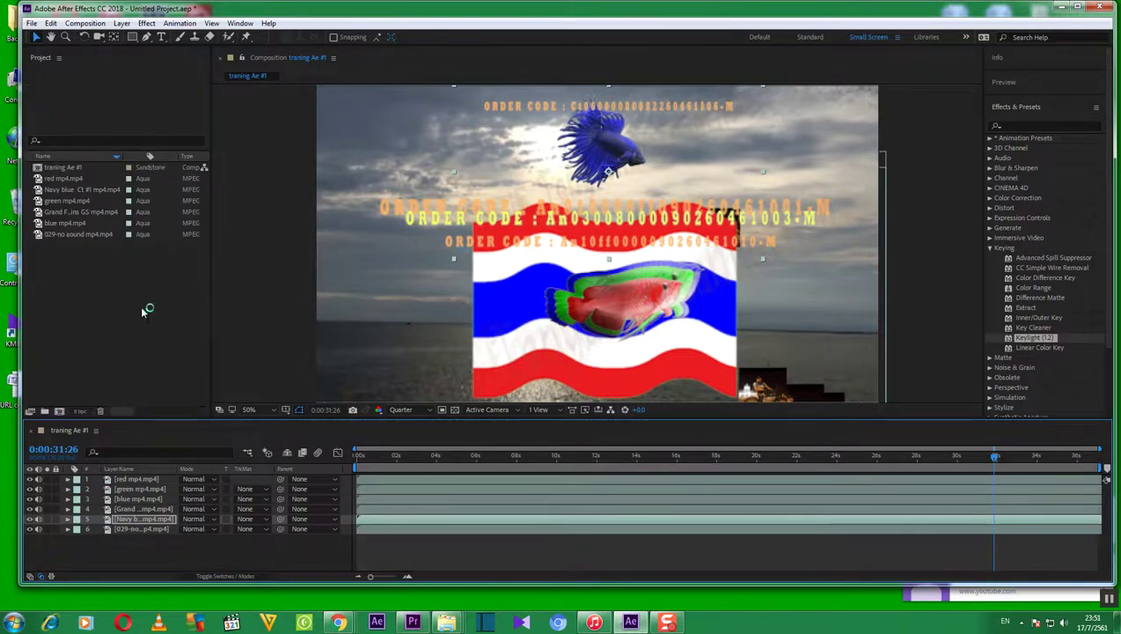
right_click(116, 280)
mouse_move(148, 342)
click(289, 338)
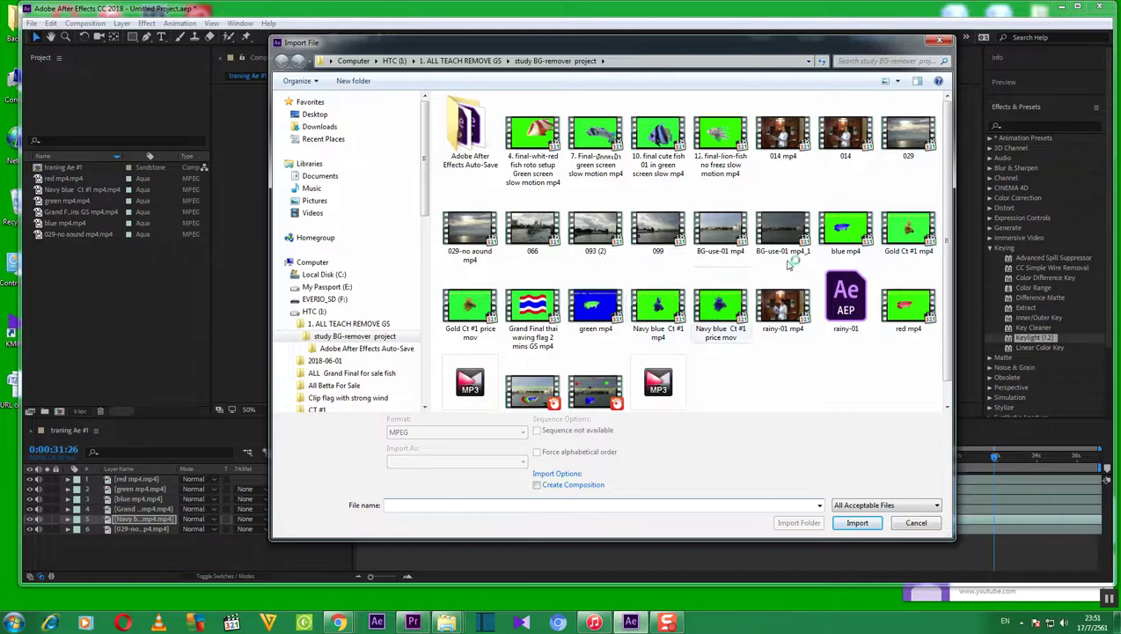
click(899, 236)
click(858, 523)
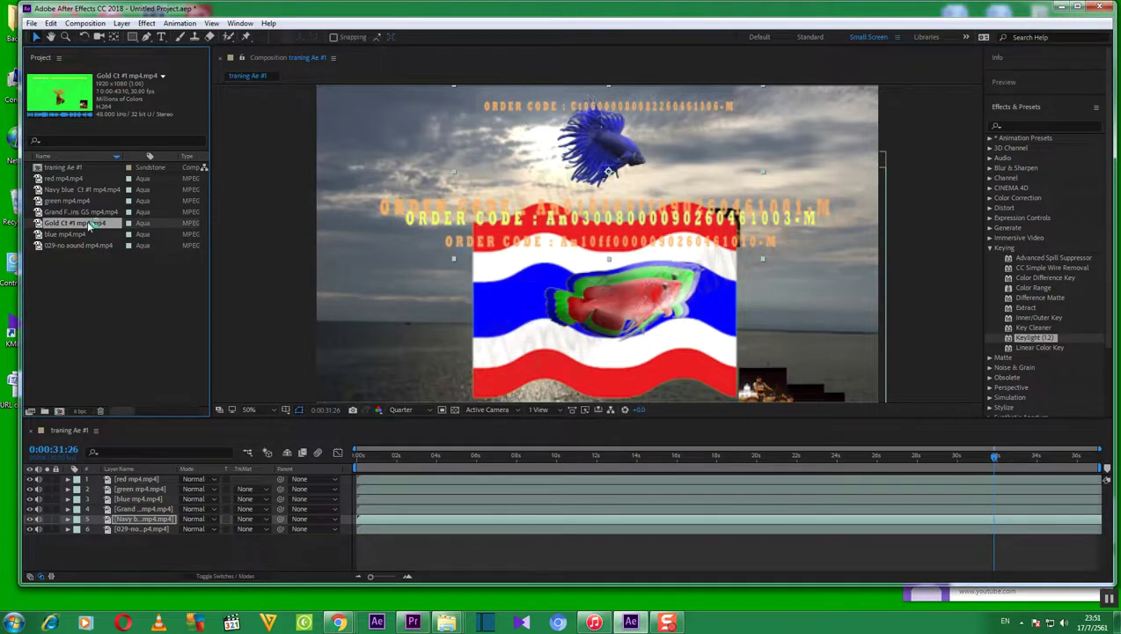
drag(88, 225, 132, 531)
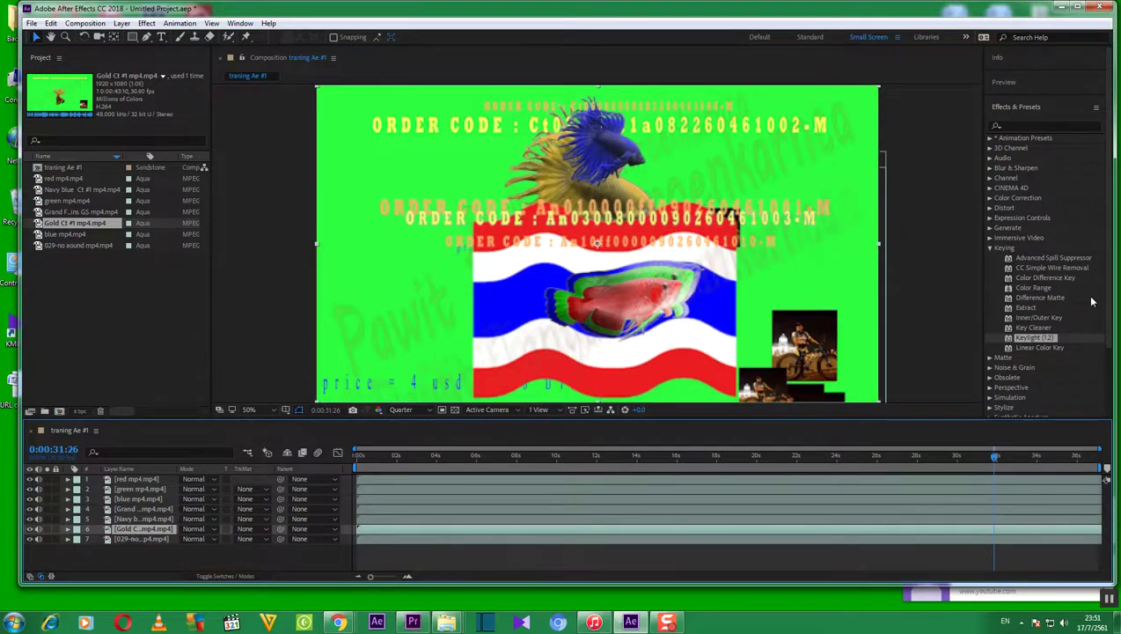
Apply Keylight (1.2) to the gold fish layer and sample its green background as the Screen Colour
drag(1035, 338, 370, 246)
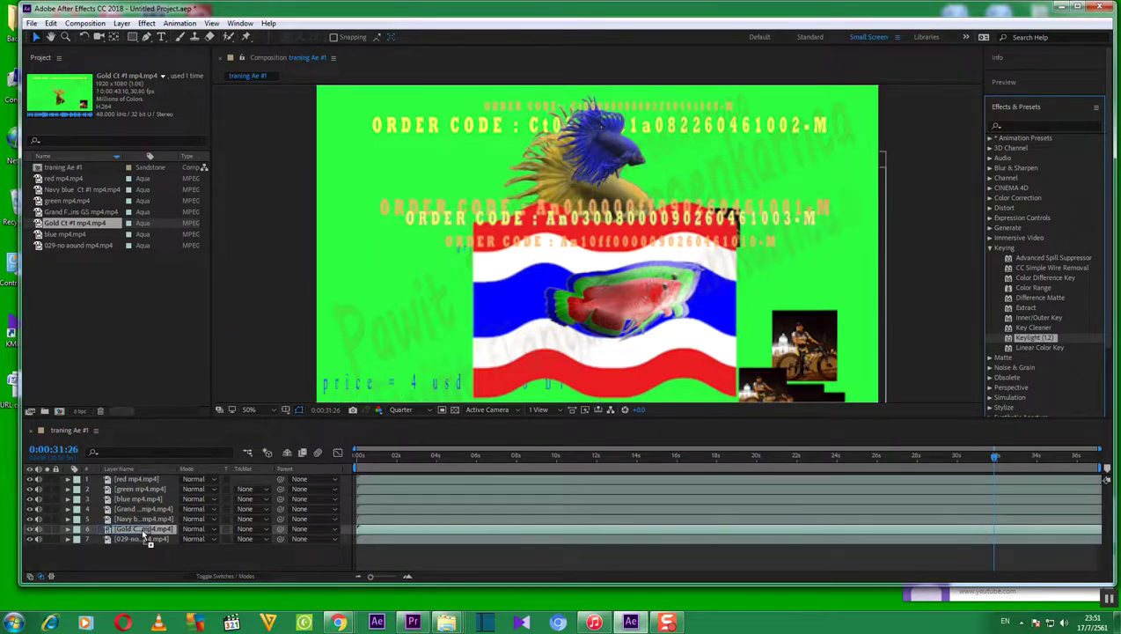
click(145, 529)
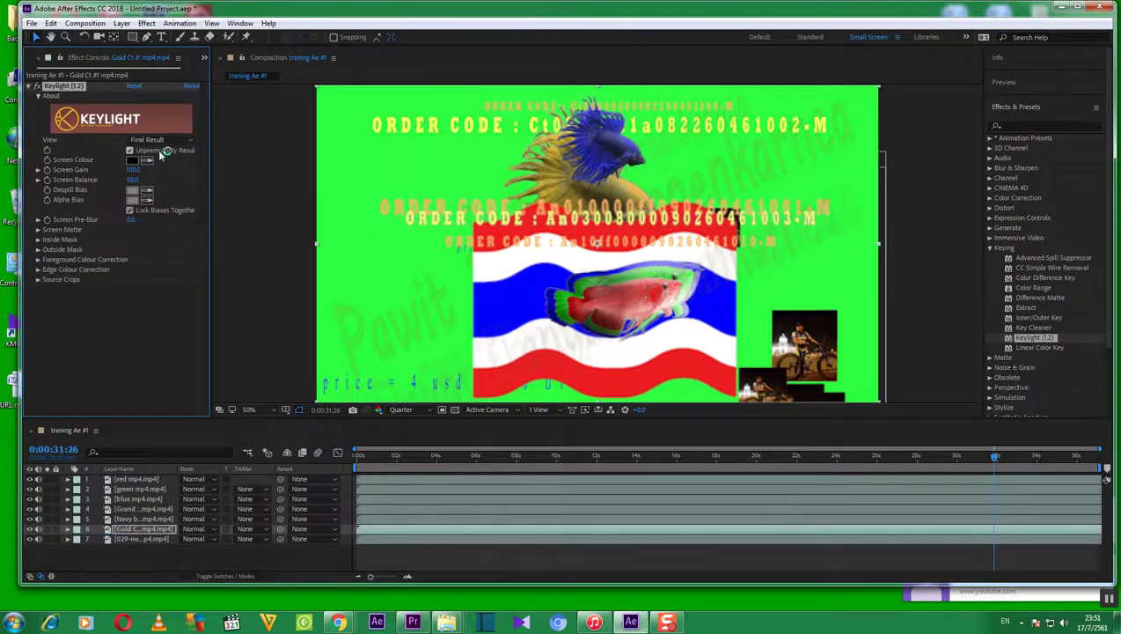
click(151, 161)
click(364, 161)
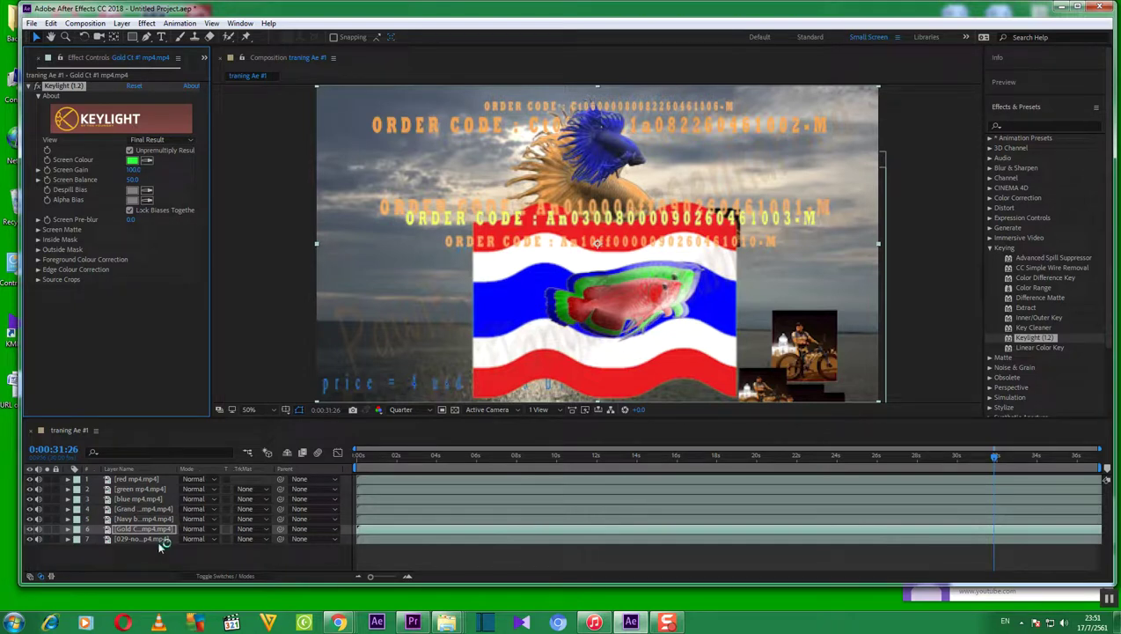
Set the gold fish layer's Scale to 55%
click(159, 479)
click(141, 531)
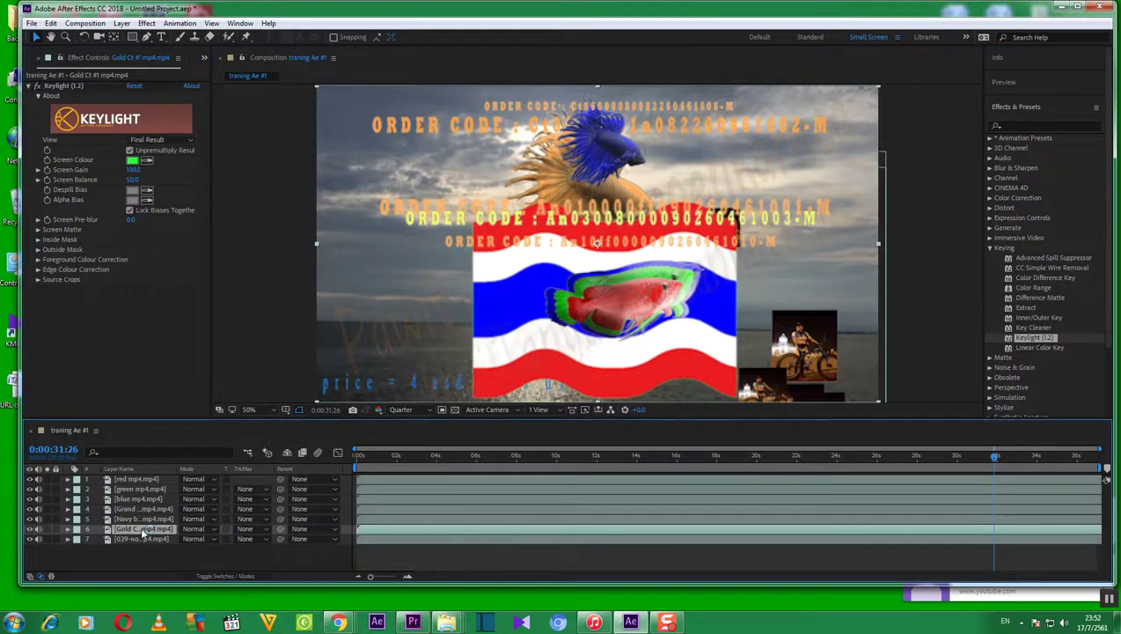
key(s)
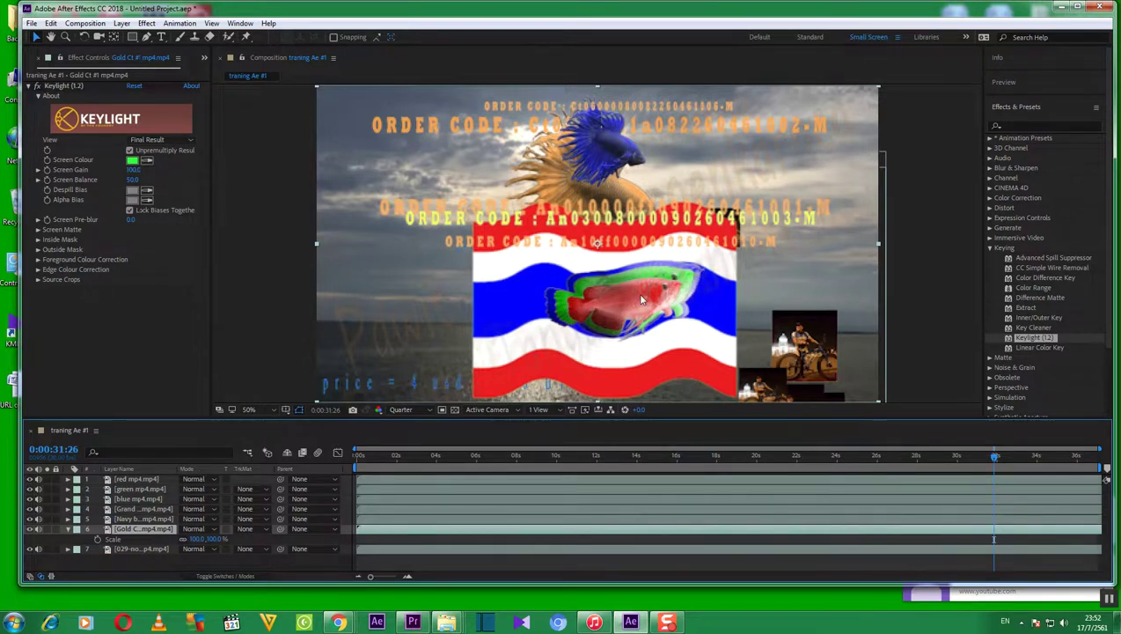
click(194, 539)
text(55)
key(Return)
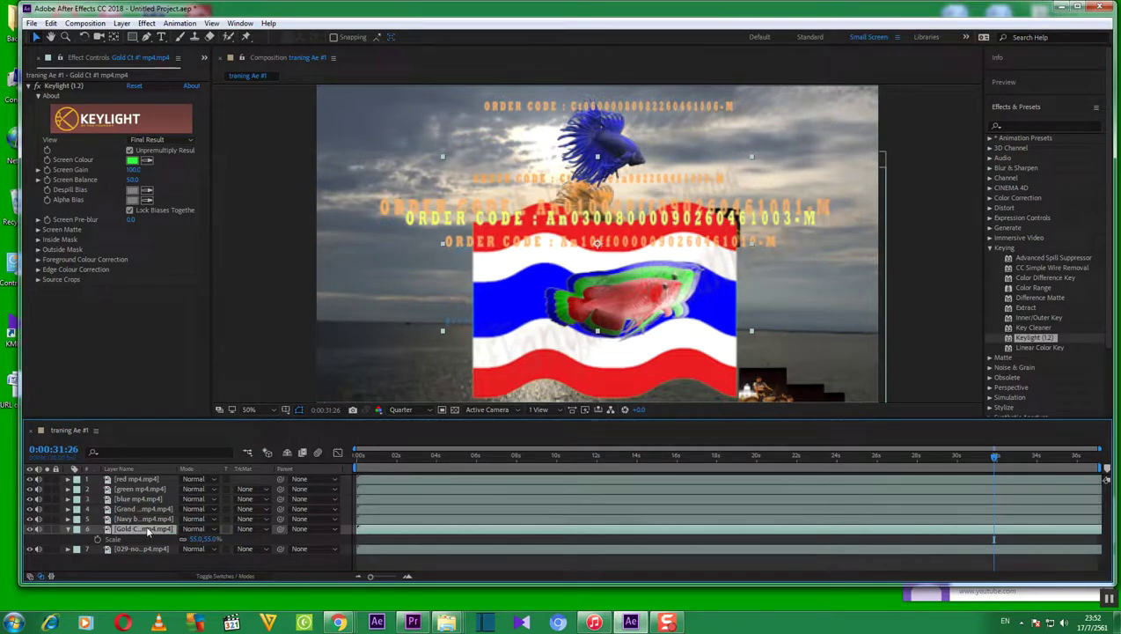
Reposition the gold fish layer to the left of the Thai flag, at Position about 275, 792
key(p)
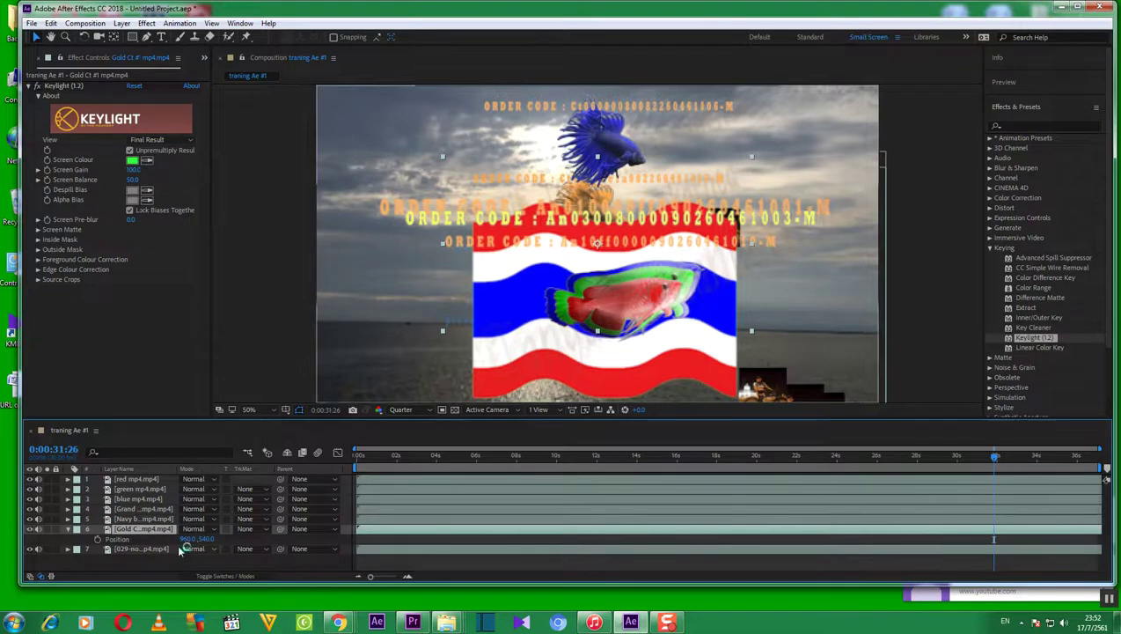
drag(185, 539, 136, 538)
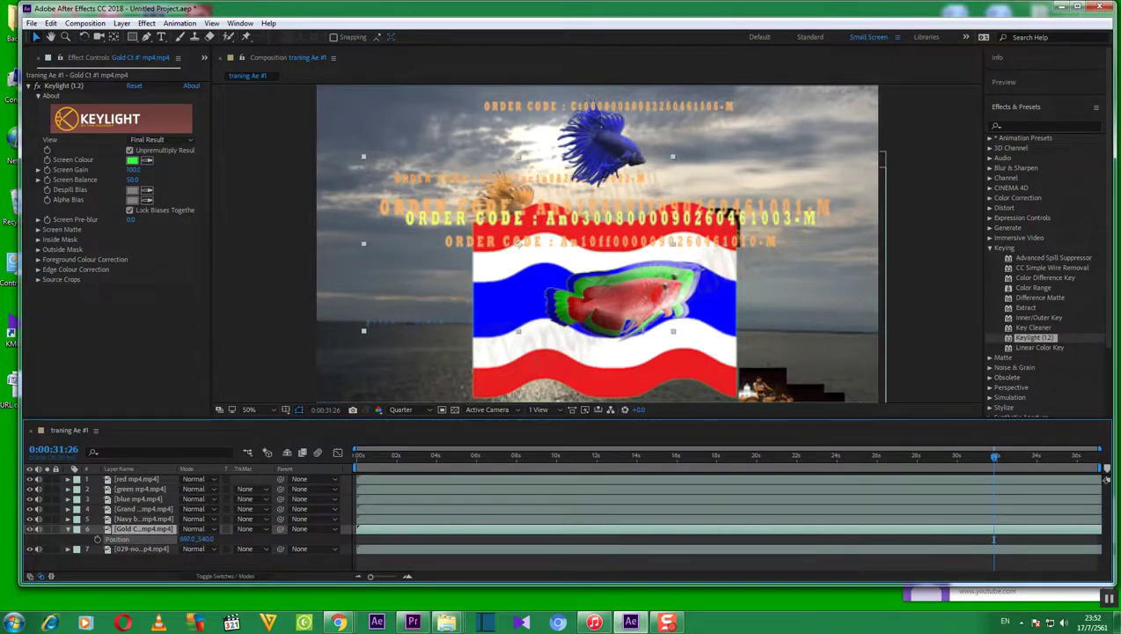
click(187, 540)
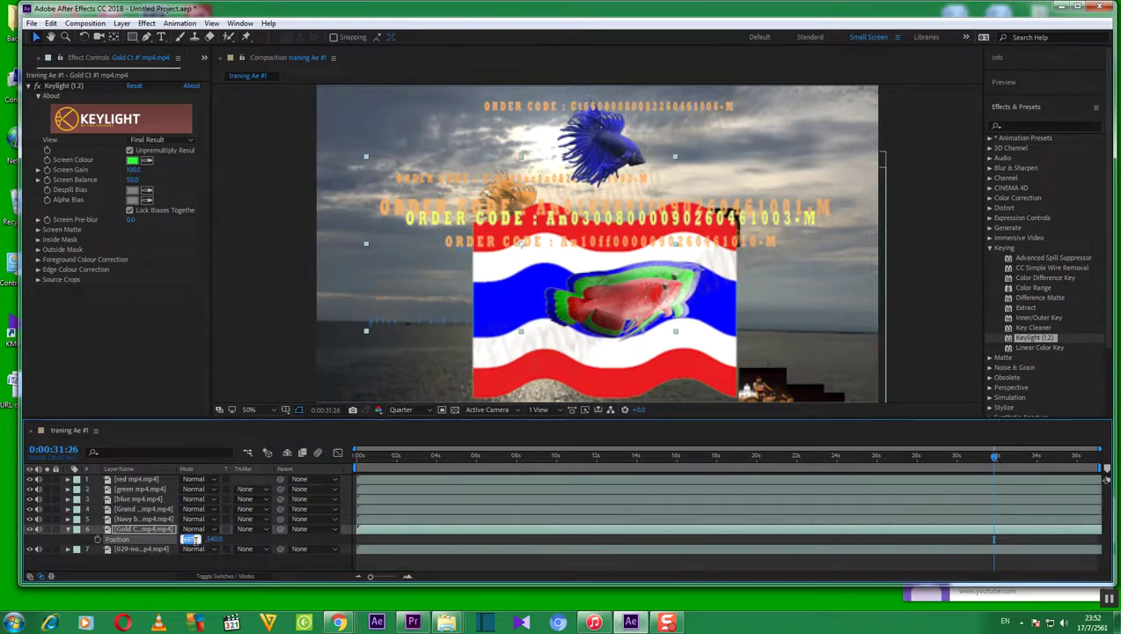
click(200, 546)
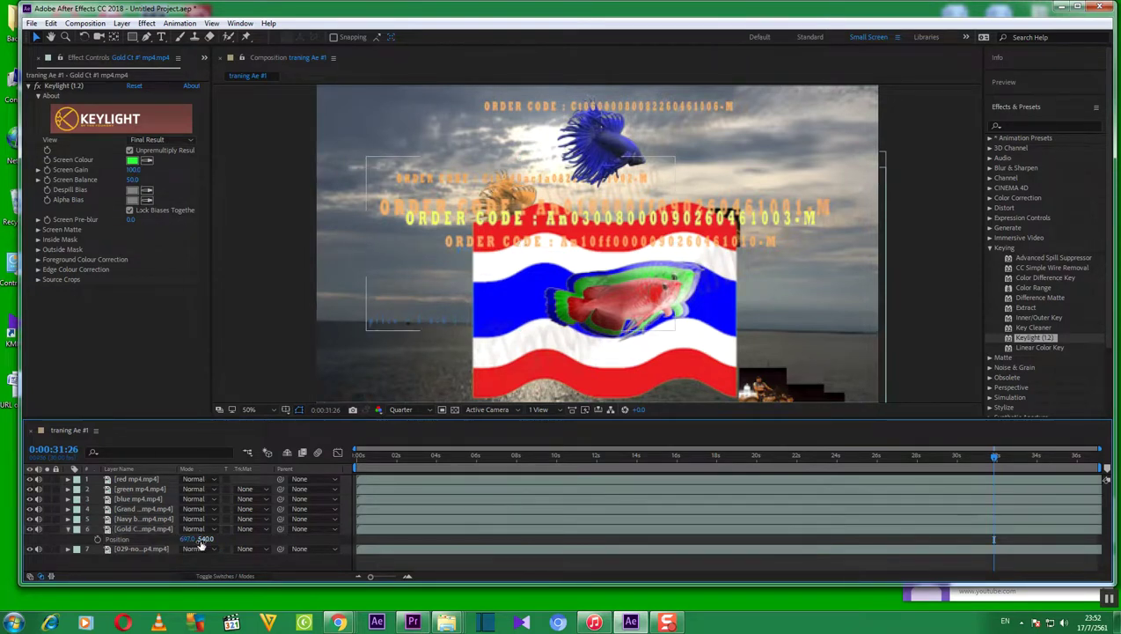
drag(186, 539, 31, 539)
drag(186, 540, 105, 534)
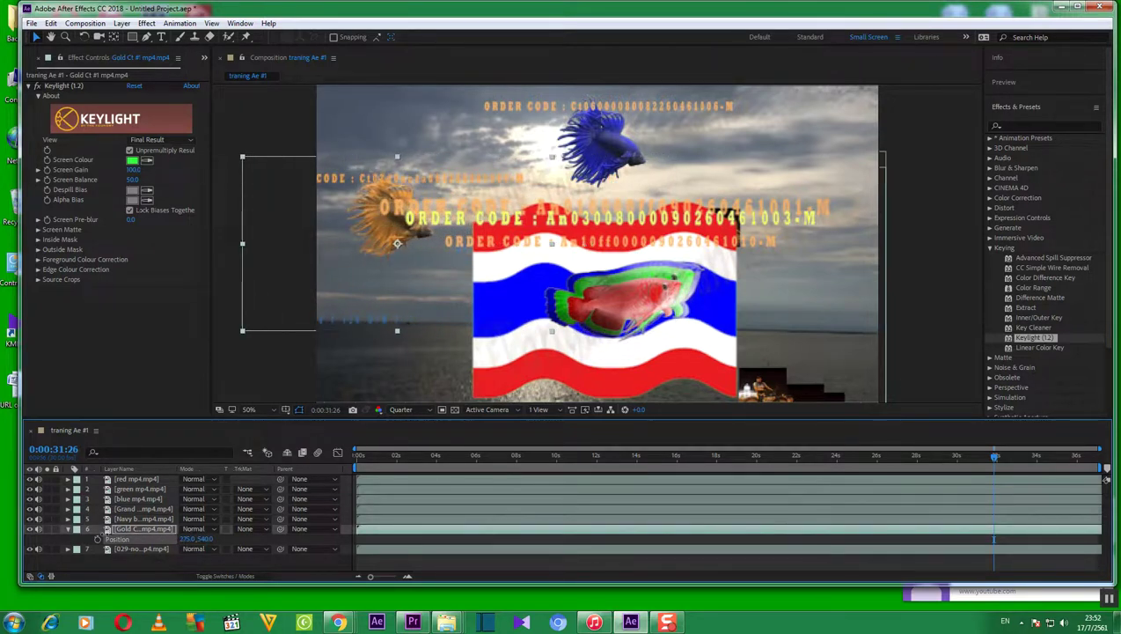
drag(207, 538, 350, 539)
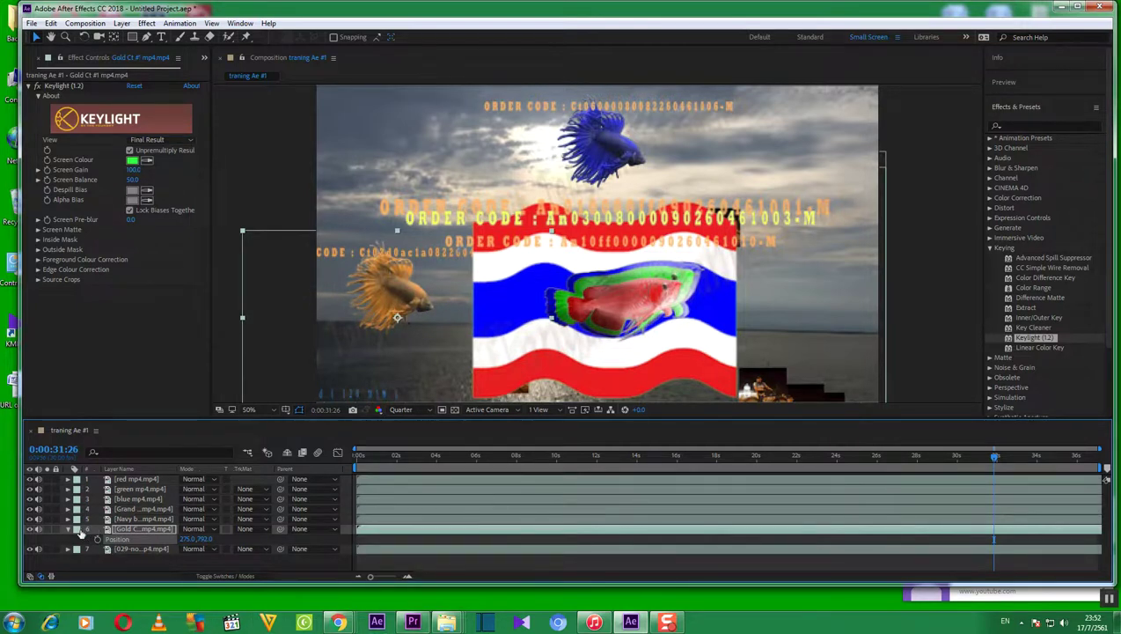
click(68, 529)
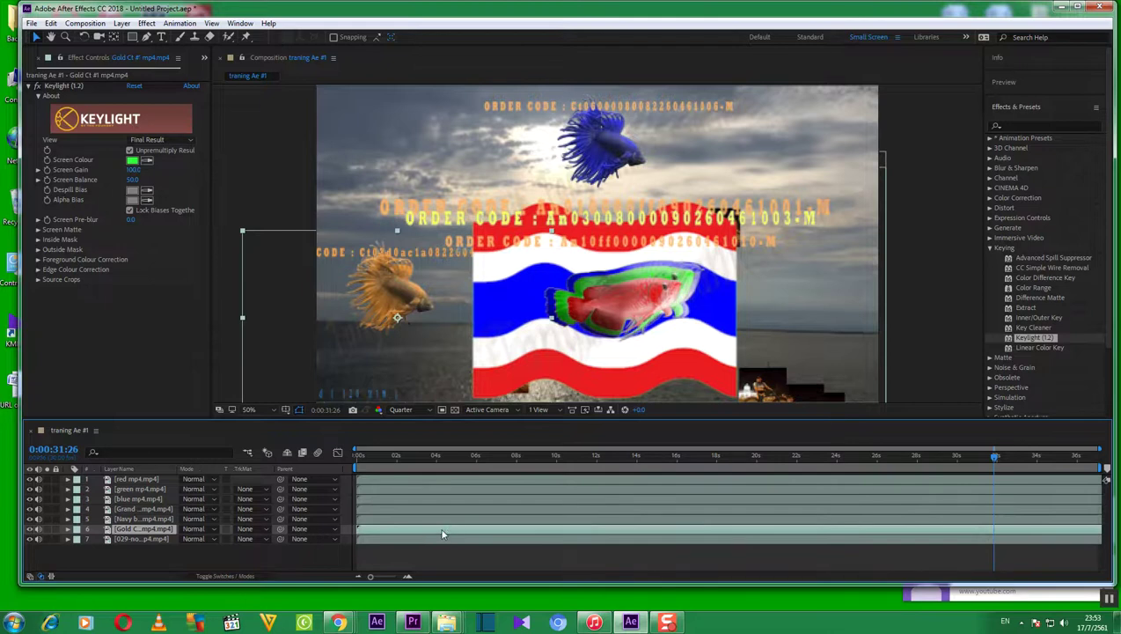
Duplicate the gold fish layer in the timeline
right_click(442, 534)
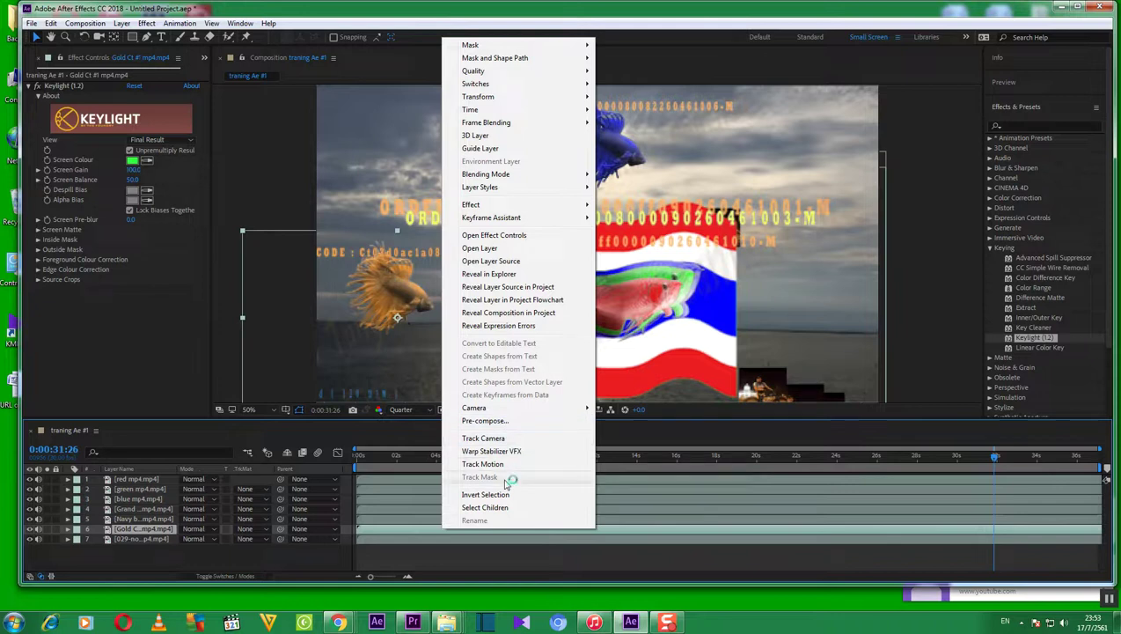
click(393, 531)
right_click(173, 530)
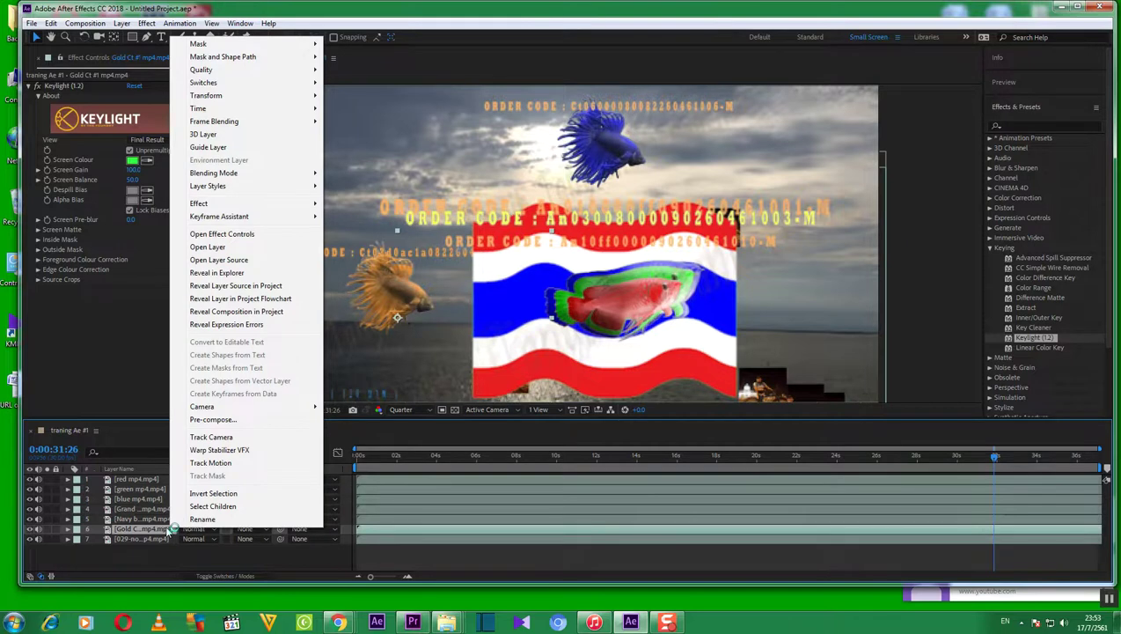
click(169, 529)
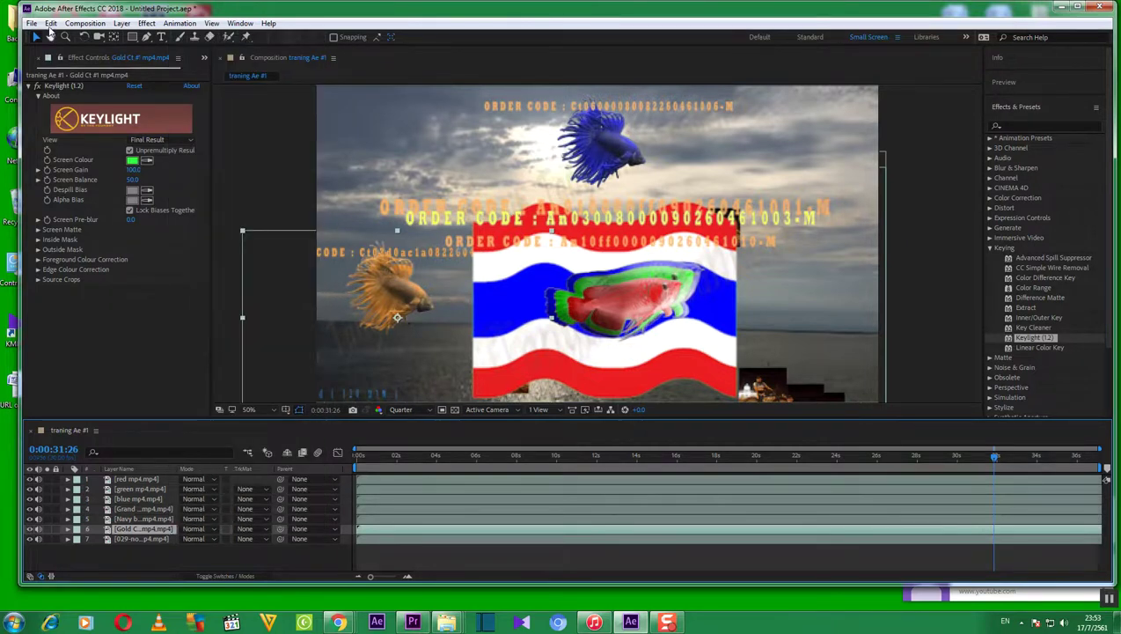
click(51, 24)
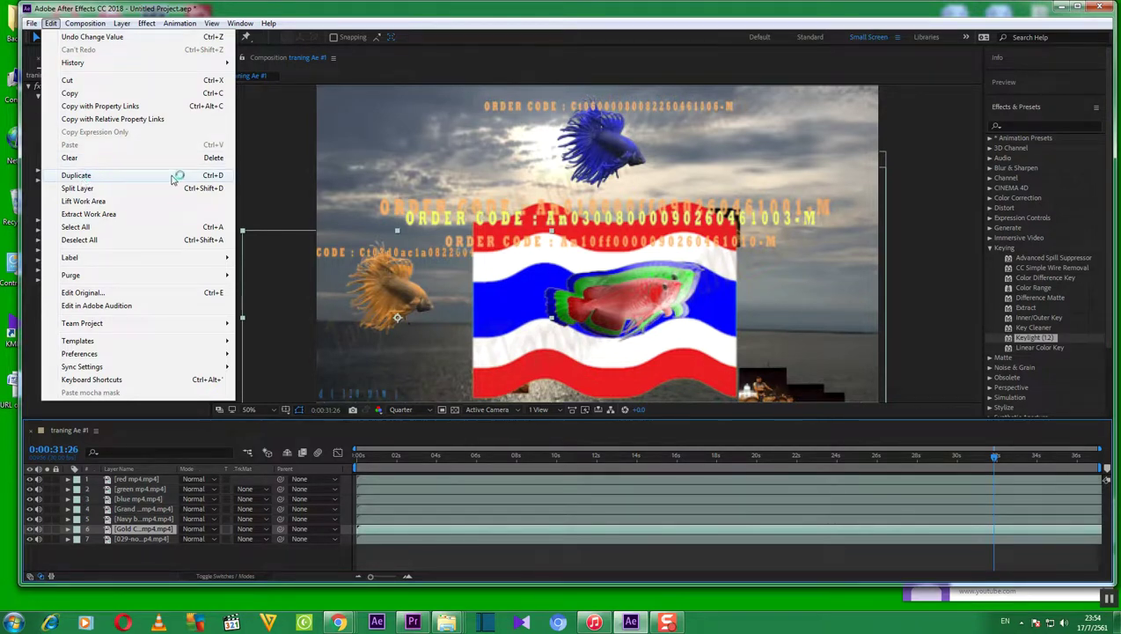
click(264, 17)
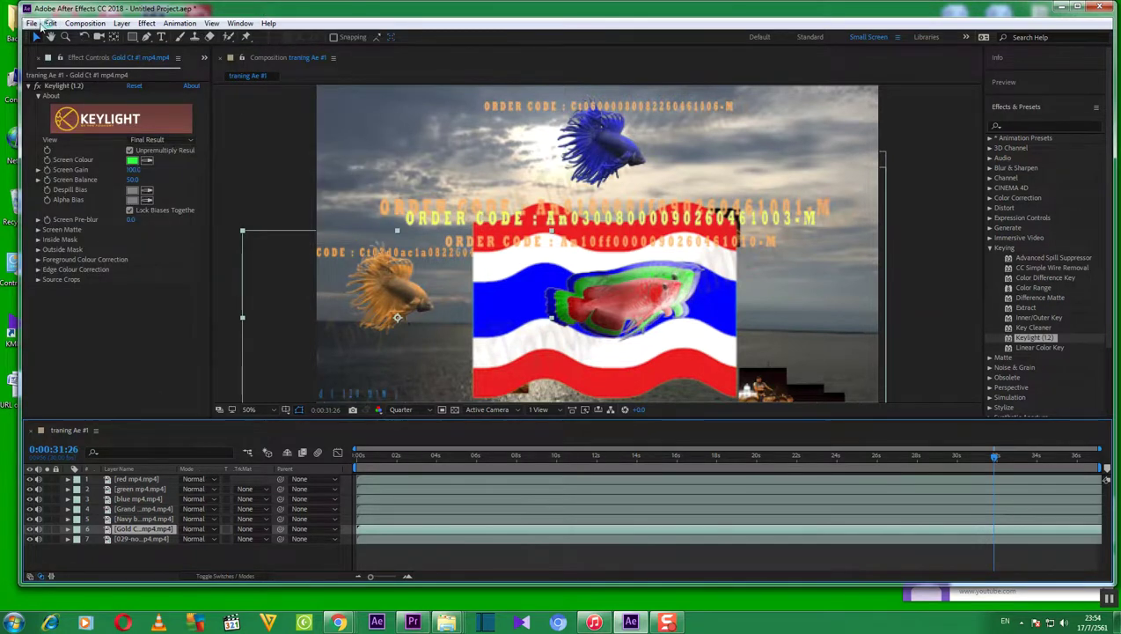
click(50, 23)
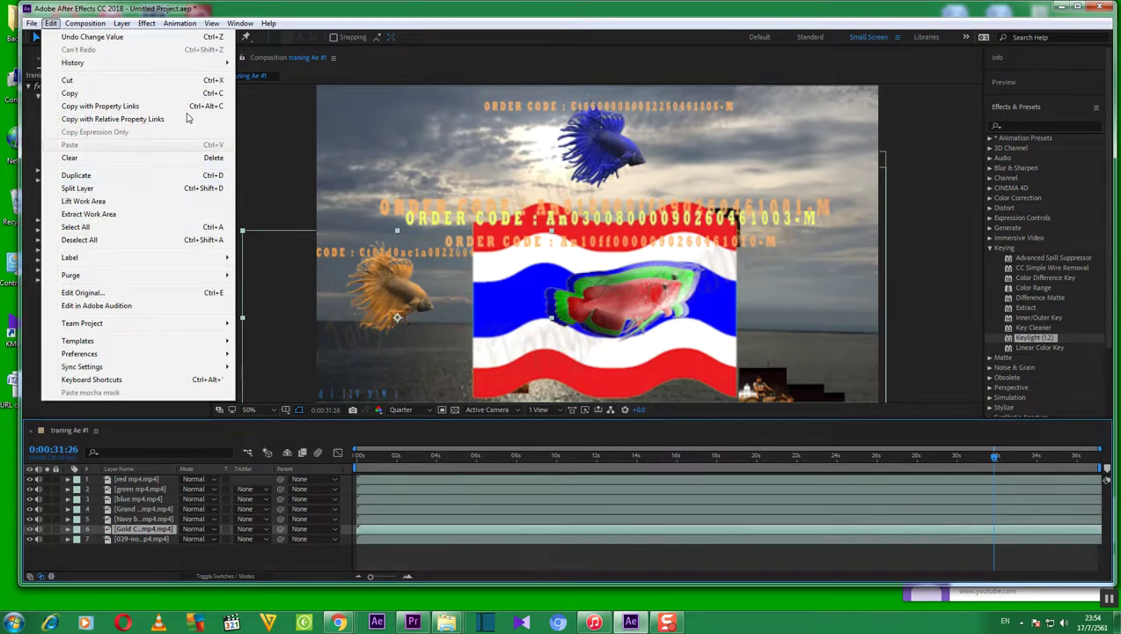
click(236, 7)
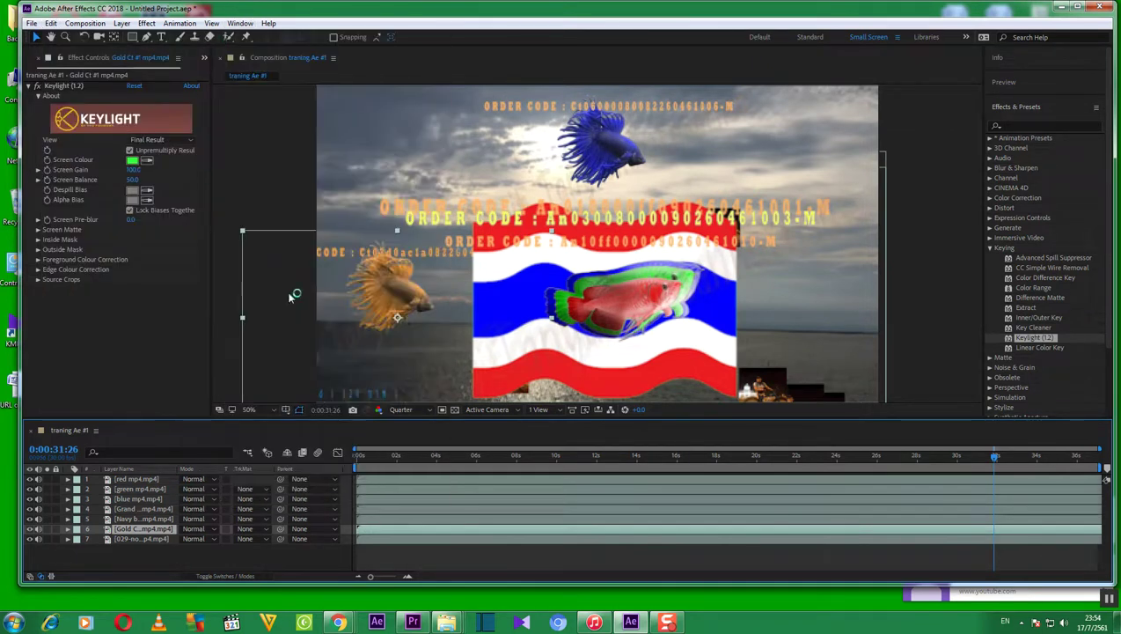
click(308, 549)
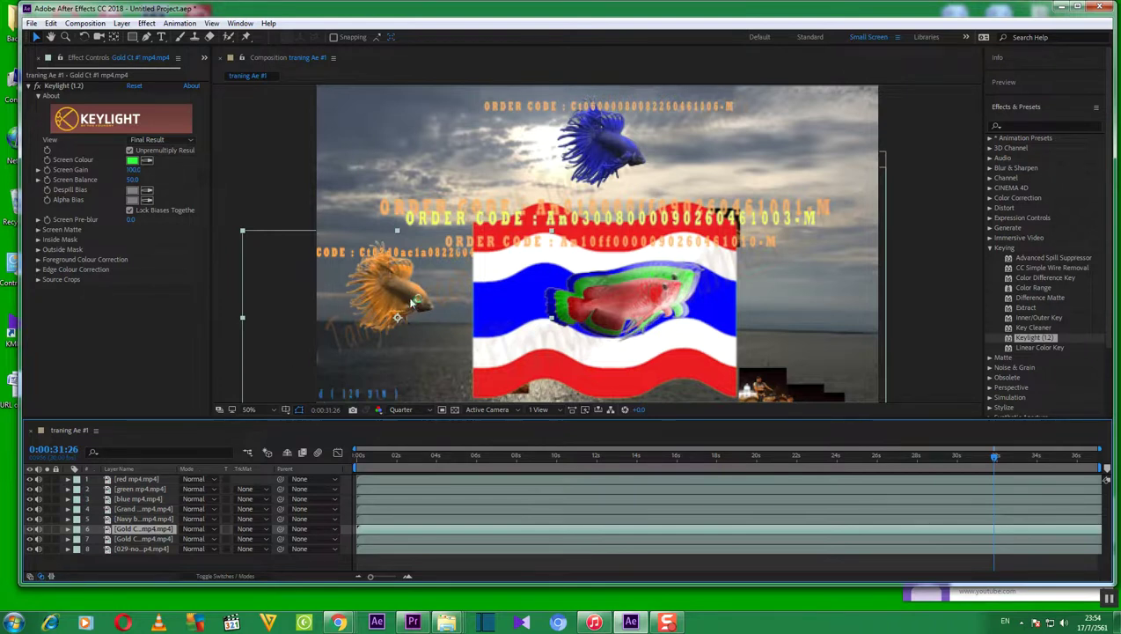
Move the lower gold fish layer to the right of the Thai flag by changing its X Position to about 1685
click(162, 539)
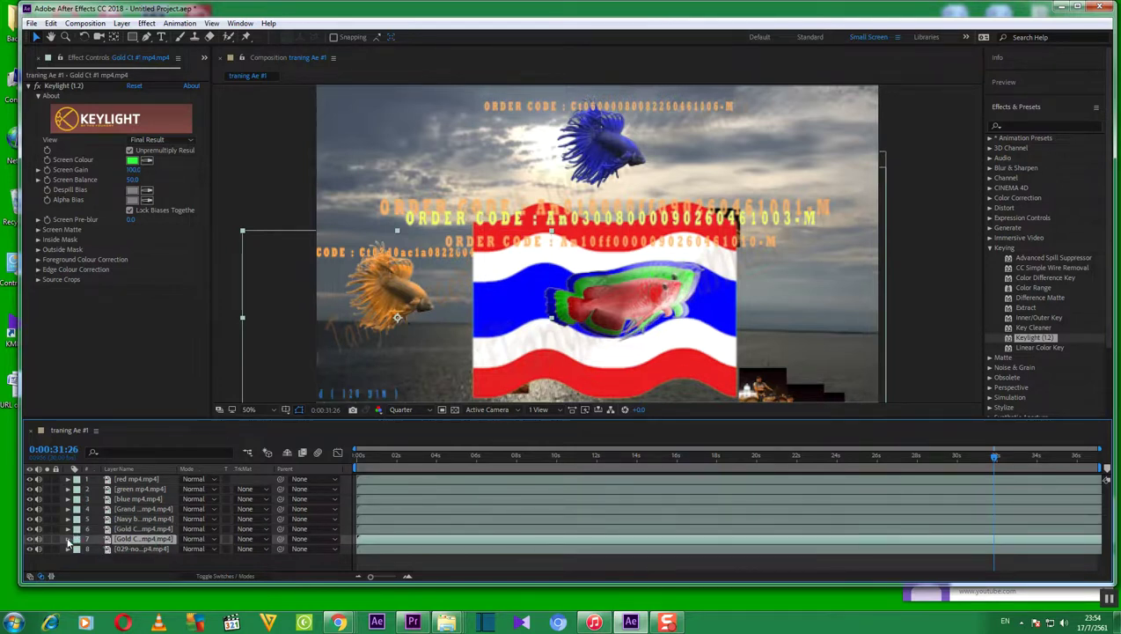
click(68, 539)
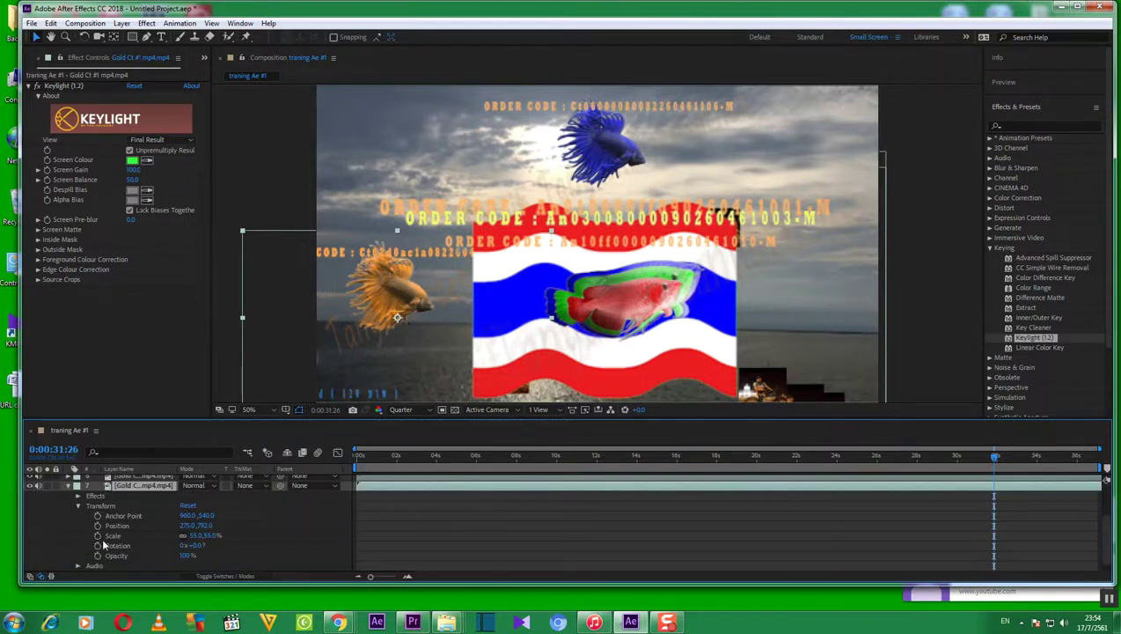
click(69, 486)
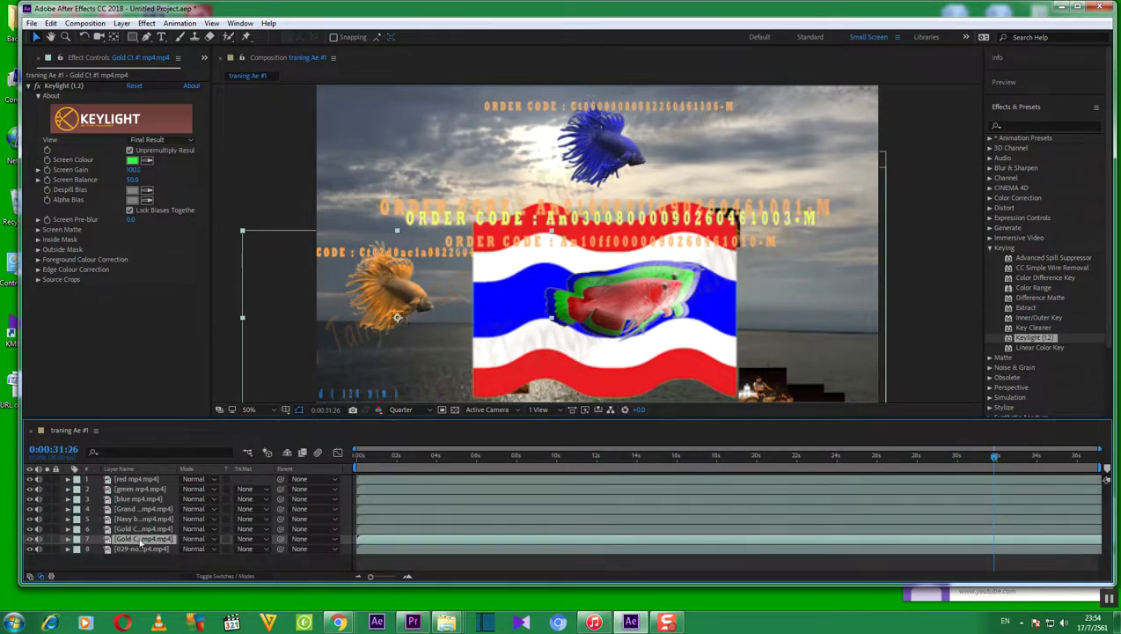
key(p)
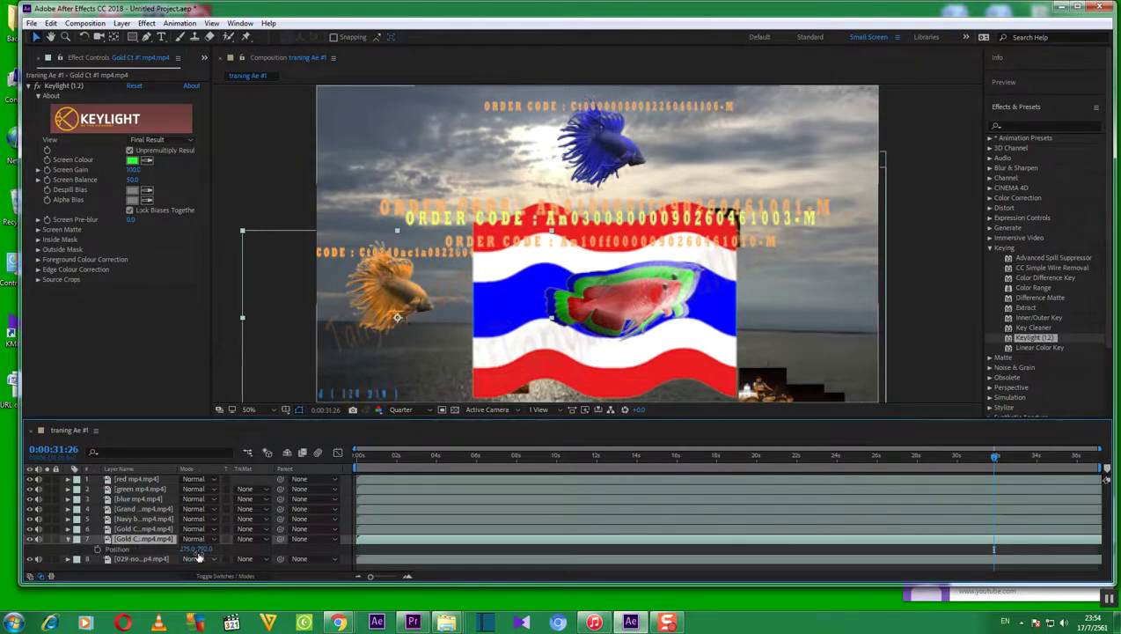
drag(202, 549, 939, 477)
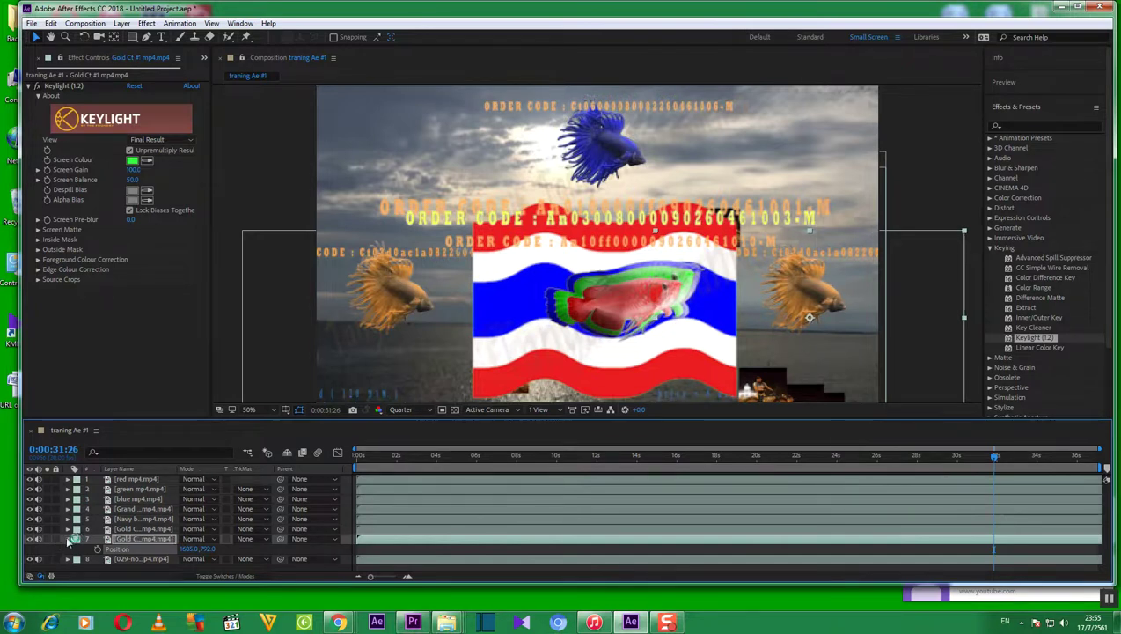
Collapse the lower gold fish layer's Position property and preview the composition from its first frame, stopping after a short playback
click(69, 540)
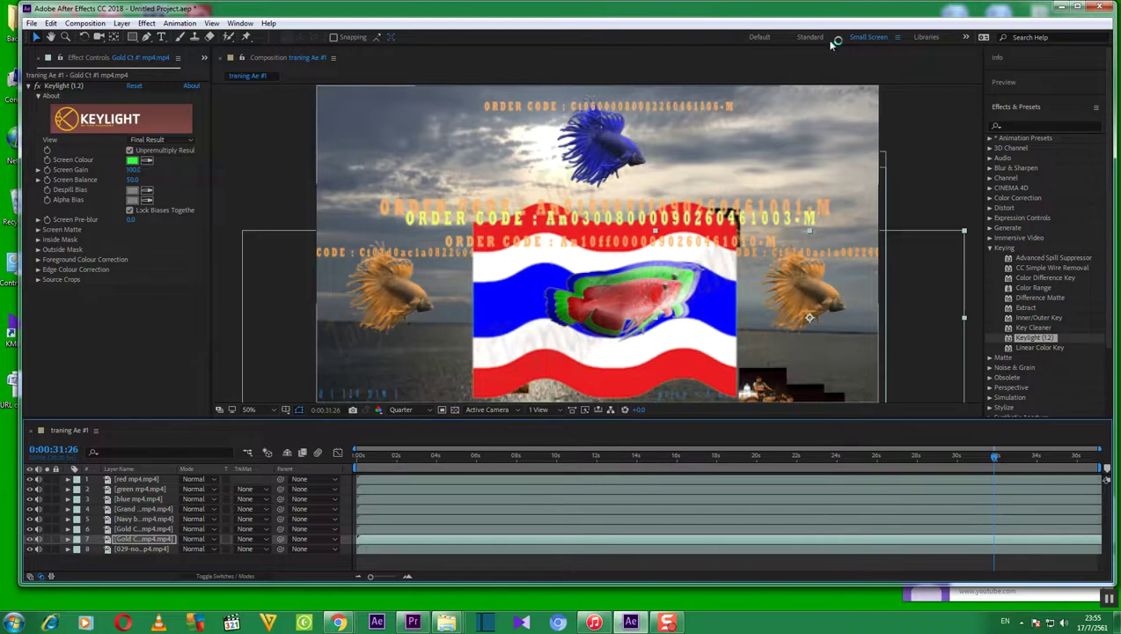
click(1004, 84)
click(1042, 103)
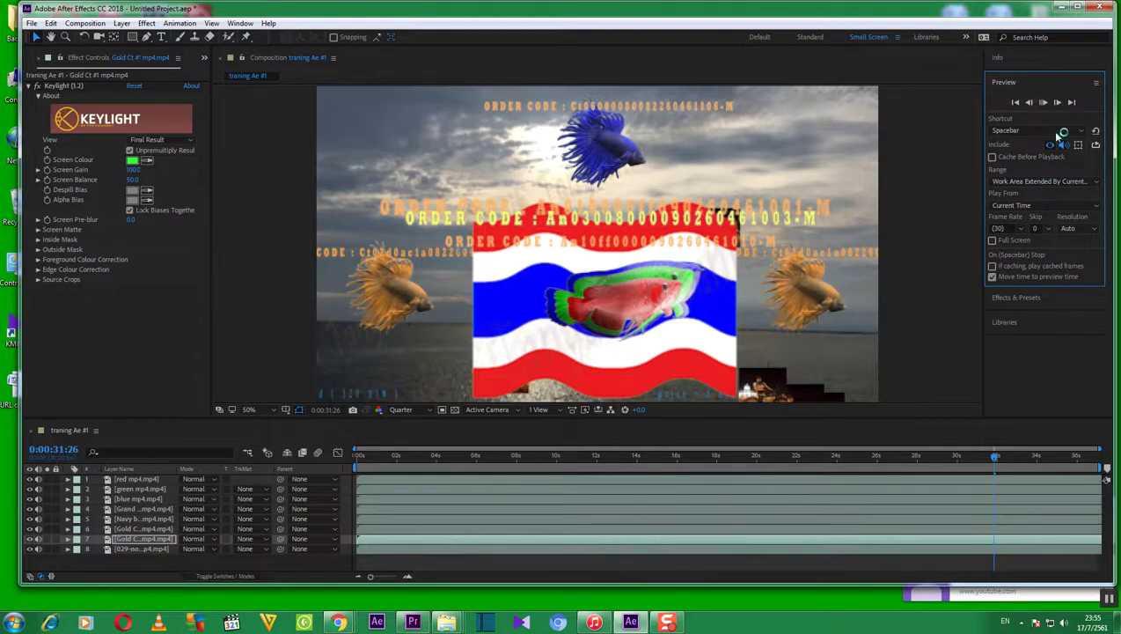
click(1044, 103)
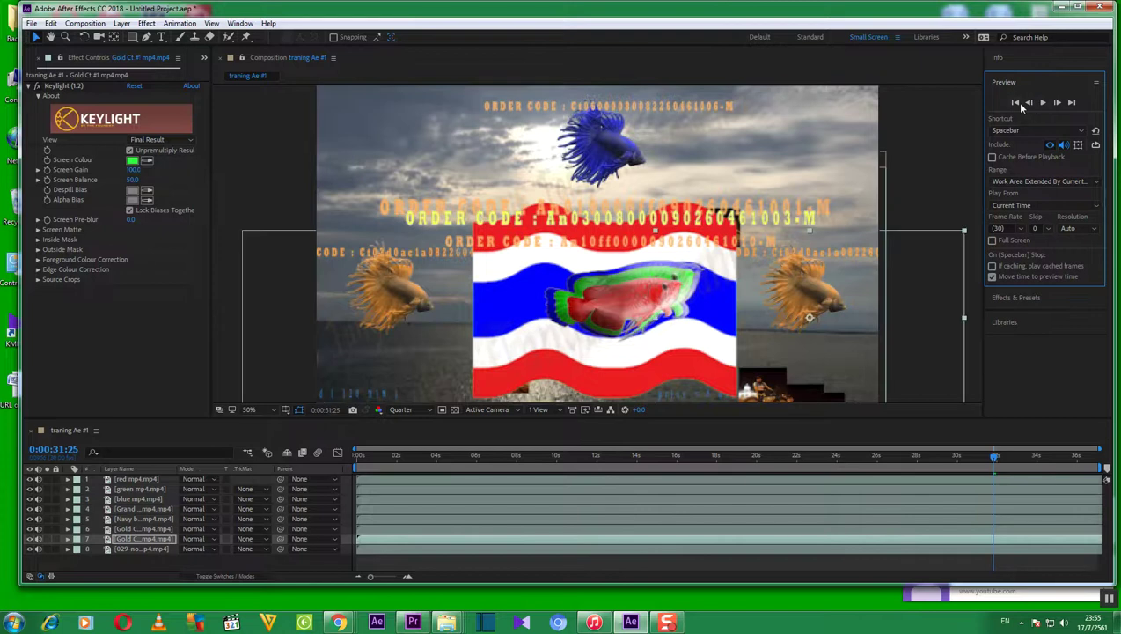
click(1013, 102)
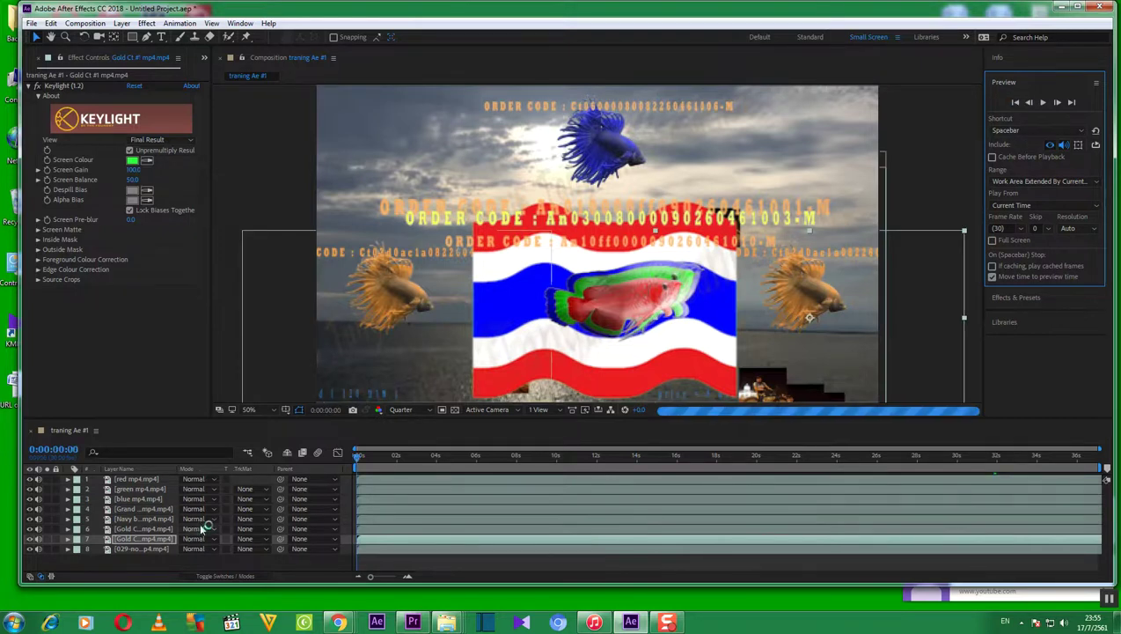
click(1044, 103)
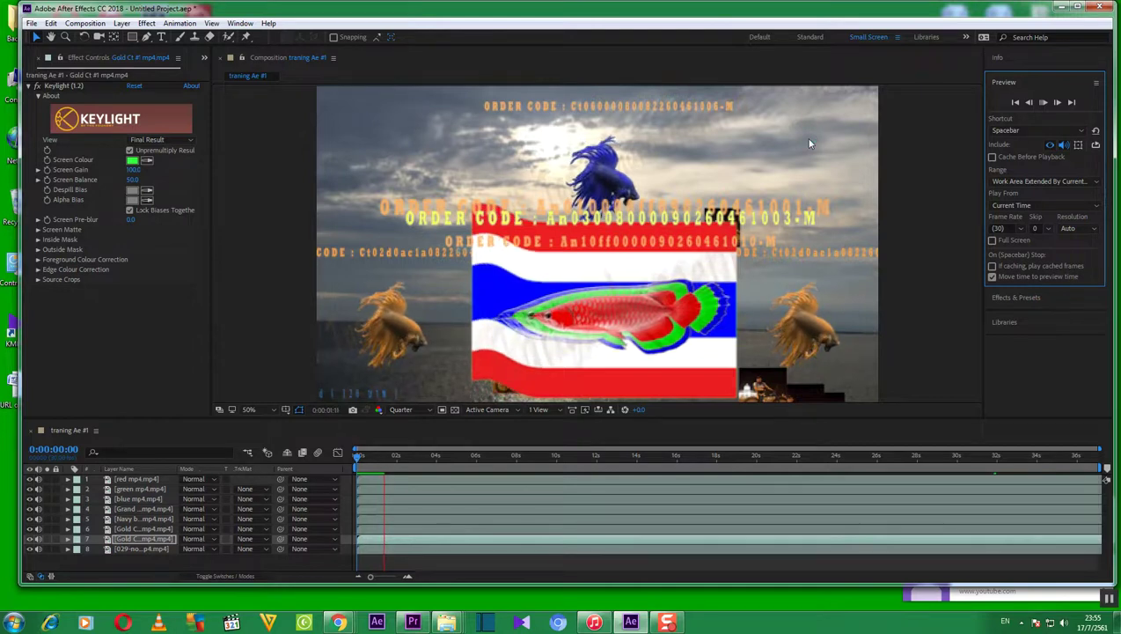
click(1049, 103)
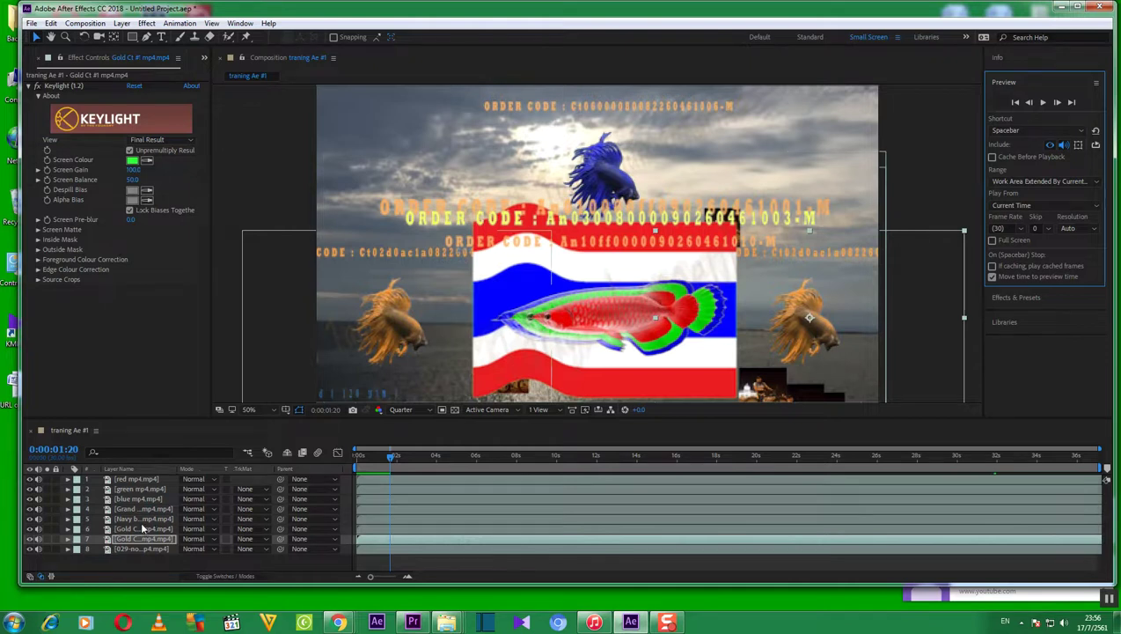
Move the navy blue fish layer slightly higher above the Thai flag and preview the composition from the current time
click(139, 518)
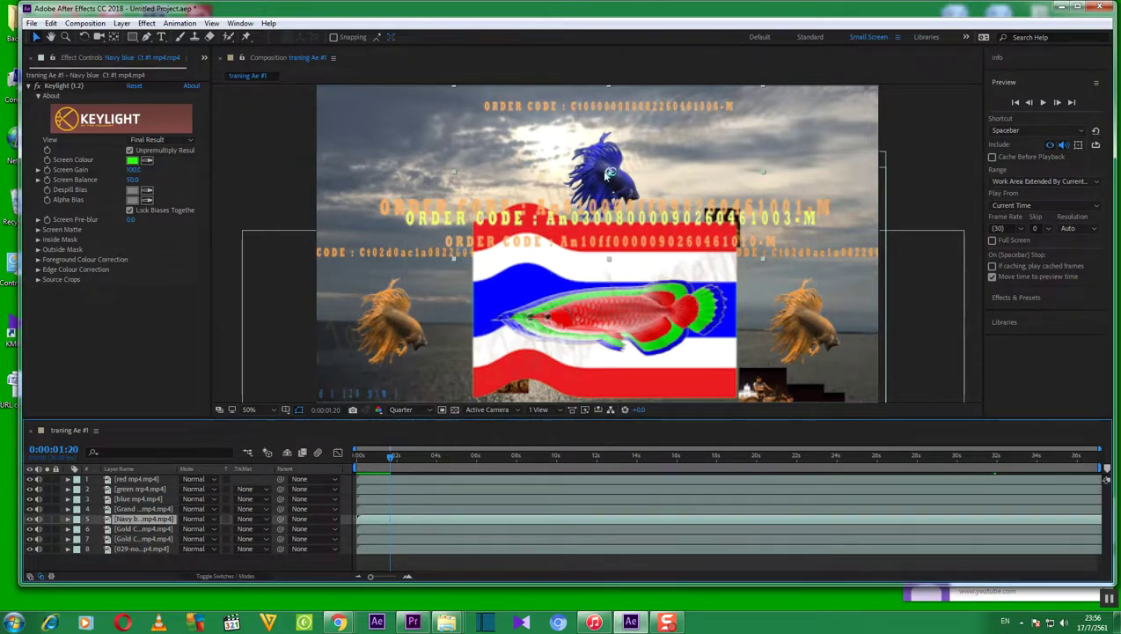
drag(609, 174, 608, 153)
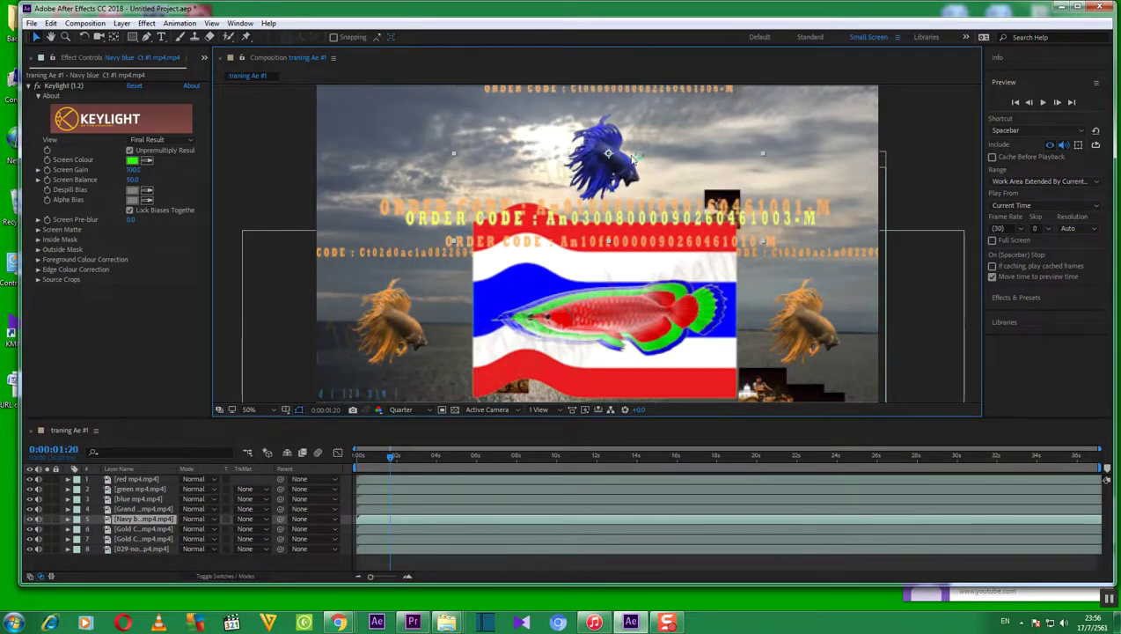
click(1042, 103)
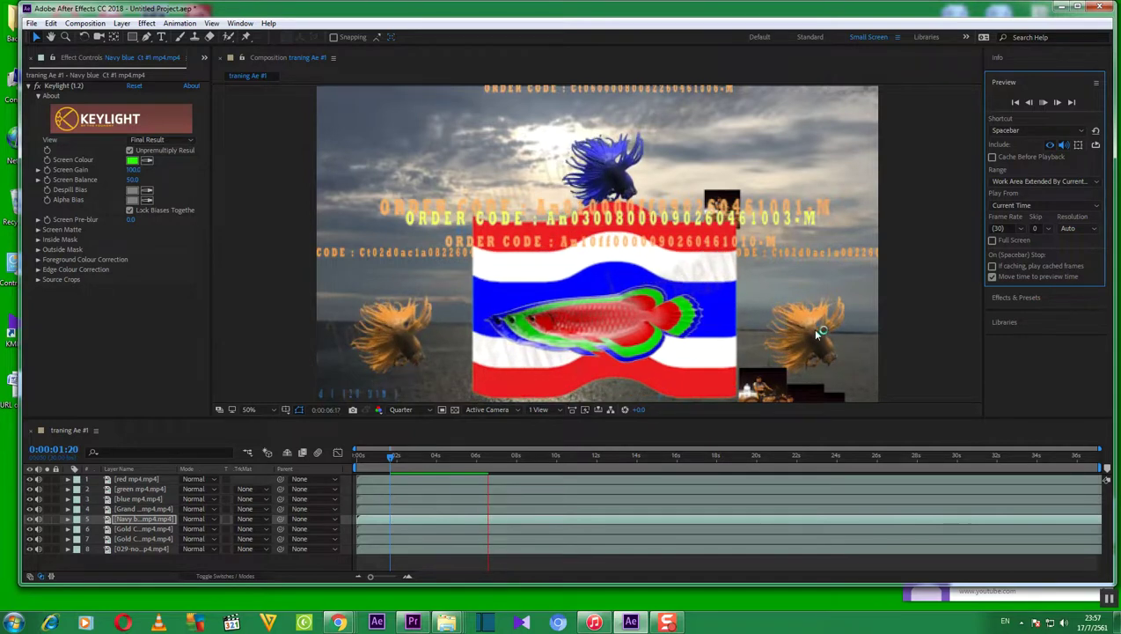
click(1045, 103)
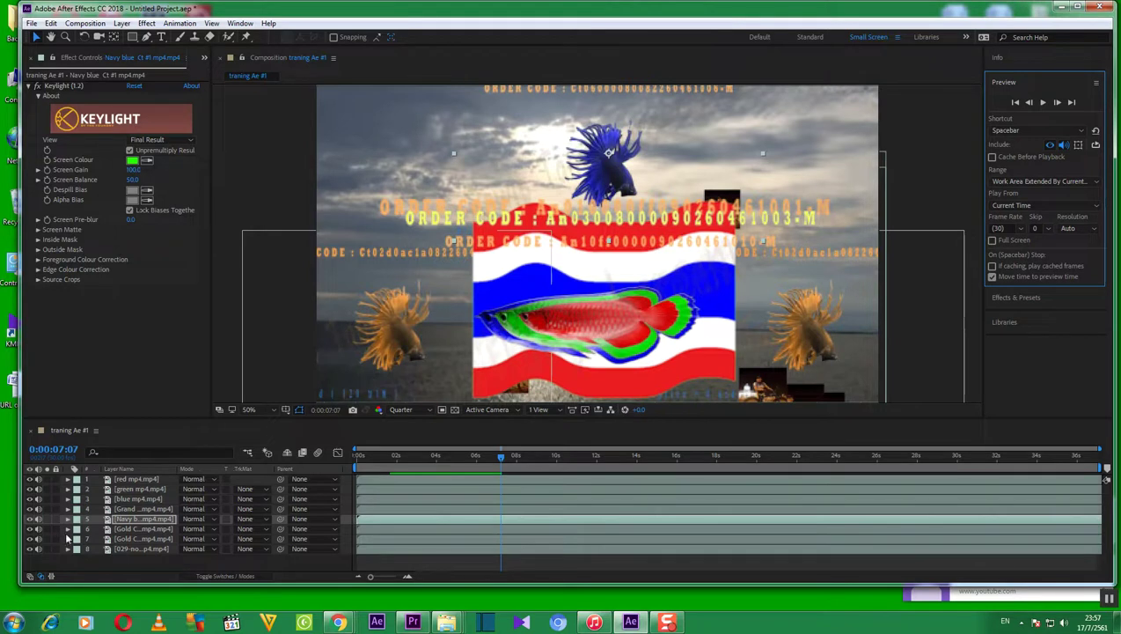
Flip the lower gold fish layer, to the right of the Thai flag, horizontally so it faces the flag
click(134, 529)
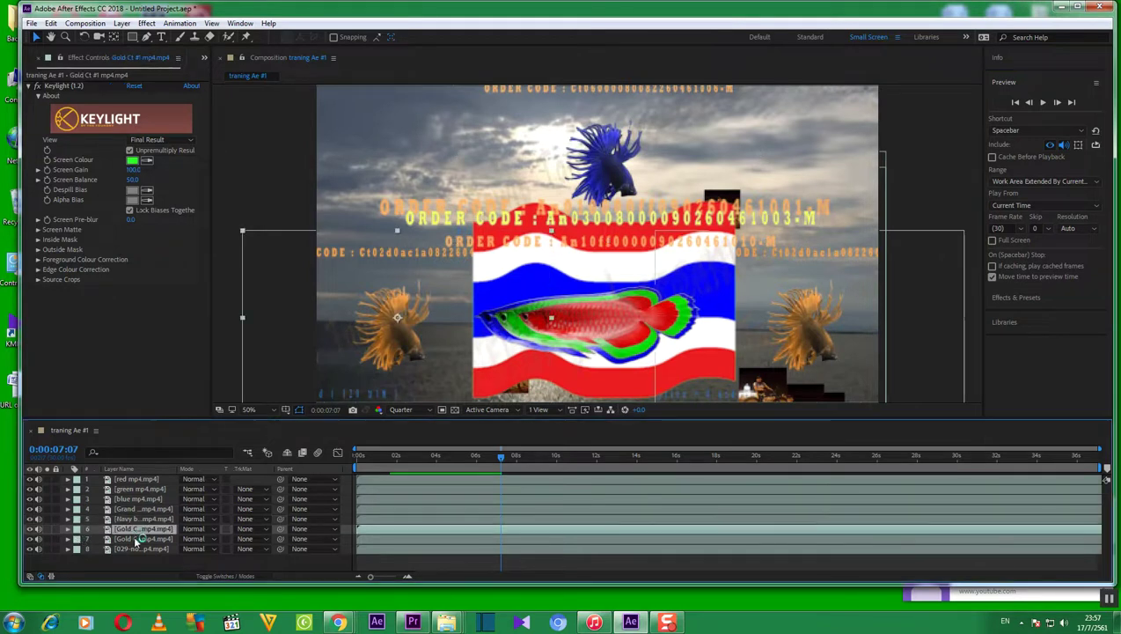
click(138, 539)
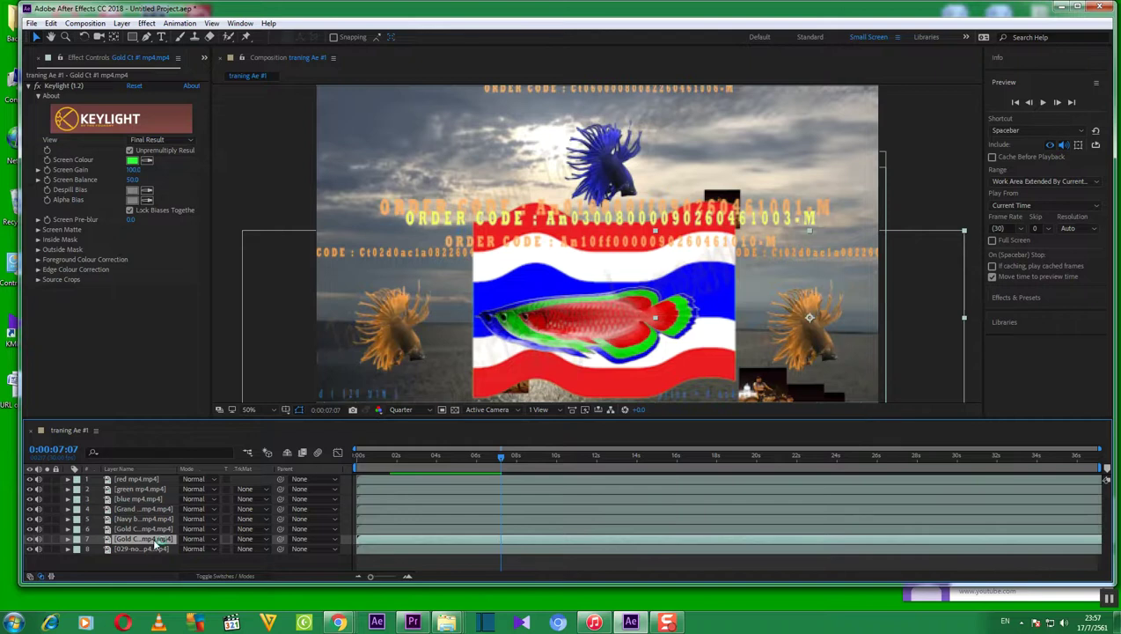
right_click(477, 542)
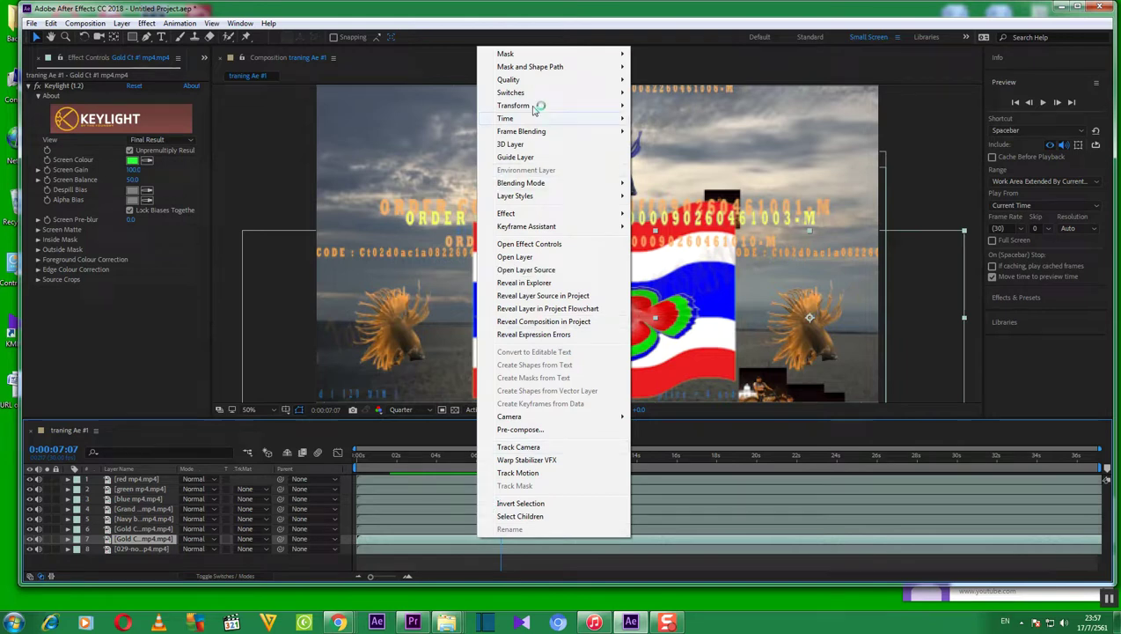
mouse_move(531, 107)
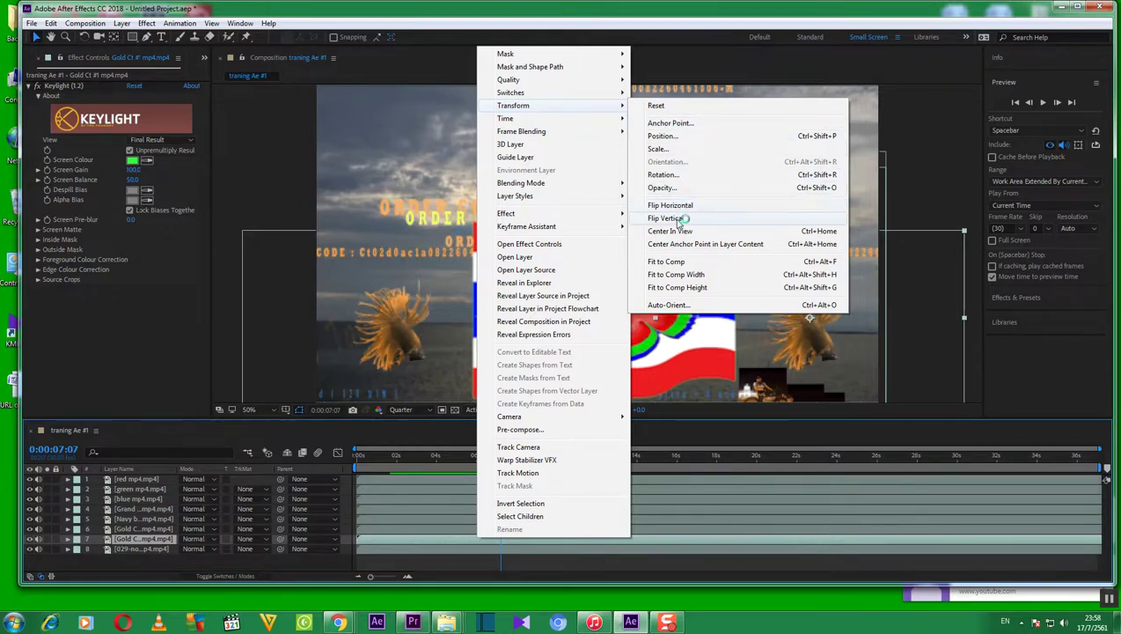
click(685, 205)
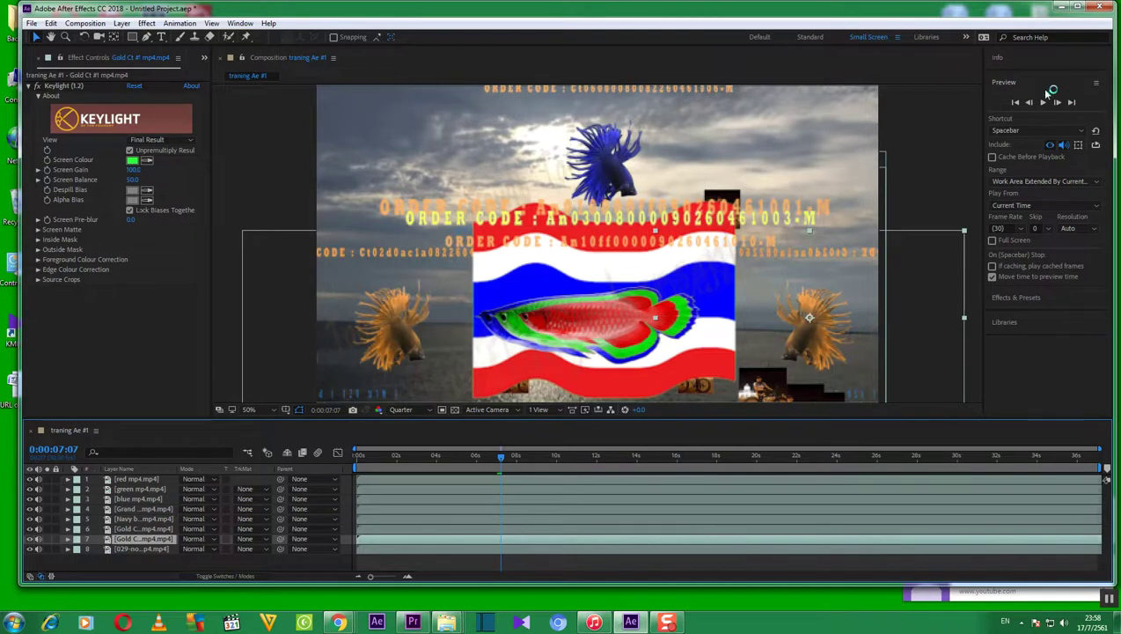
Preview the finished fish and flag arrangement from the first frame, then stop the playback
click(1017, 102)
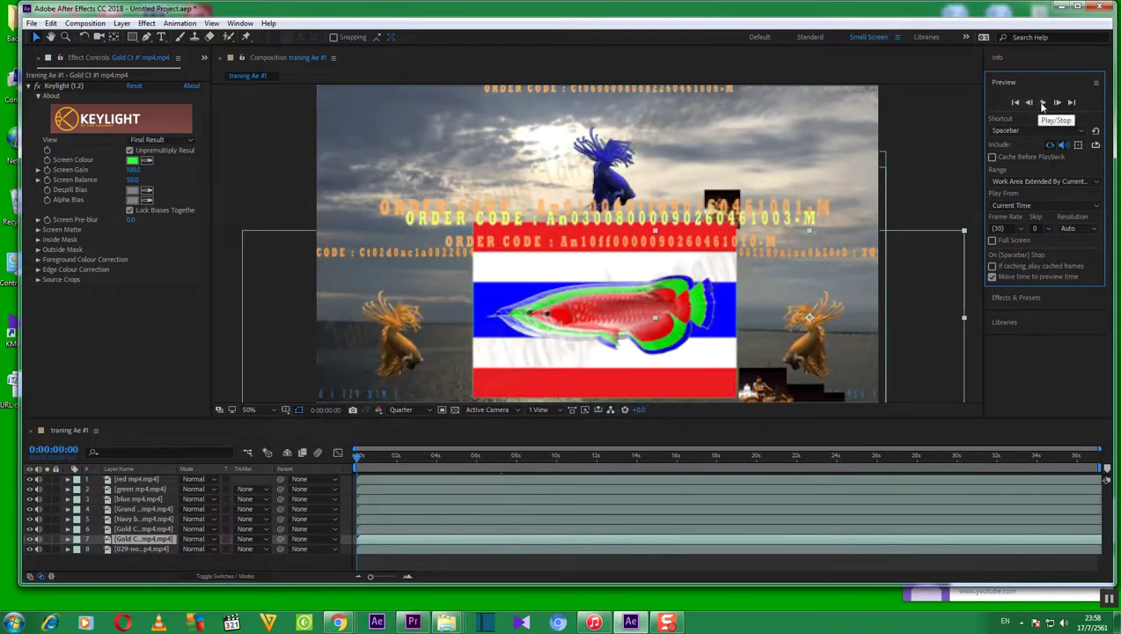
click(1044, 103)
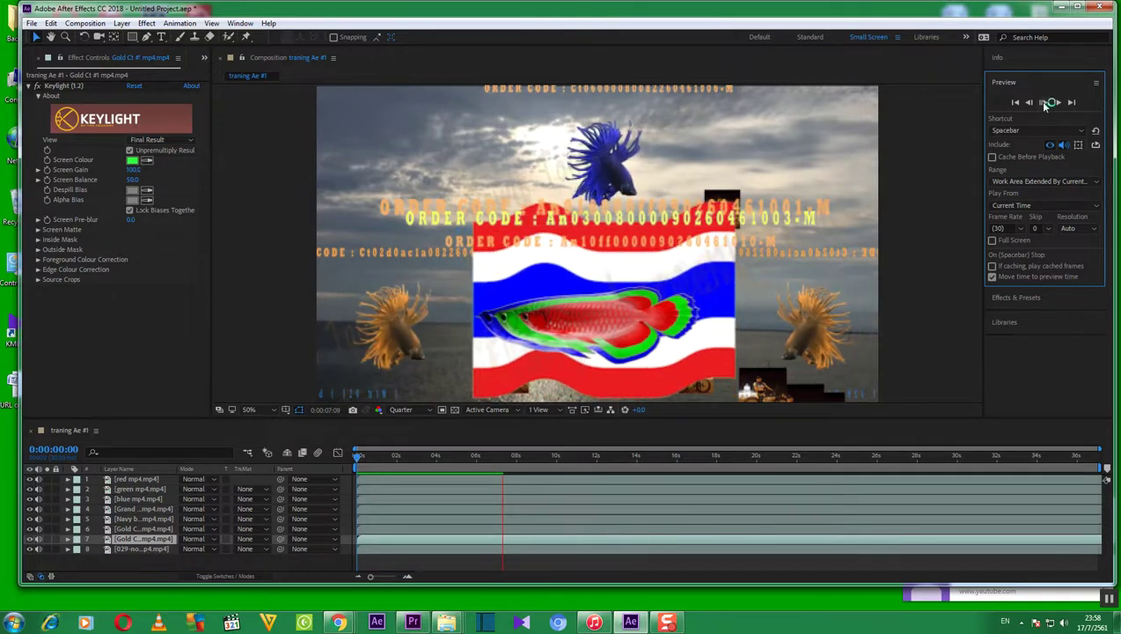
click(1045, 103)
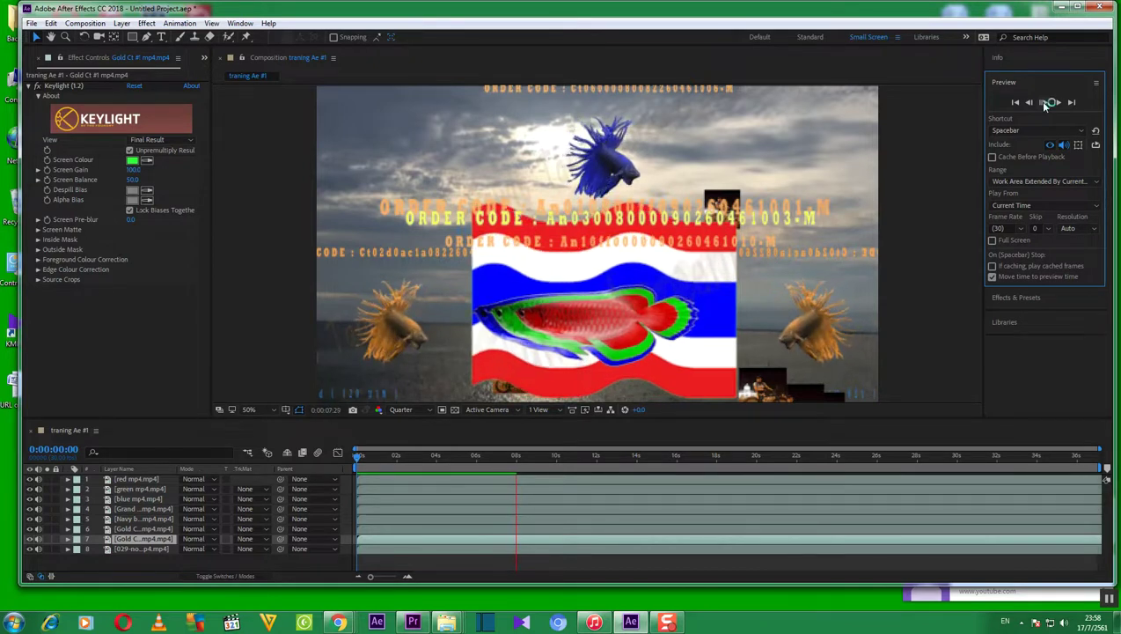
click(1044, 103)
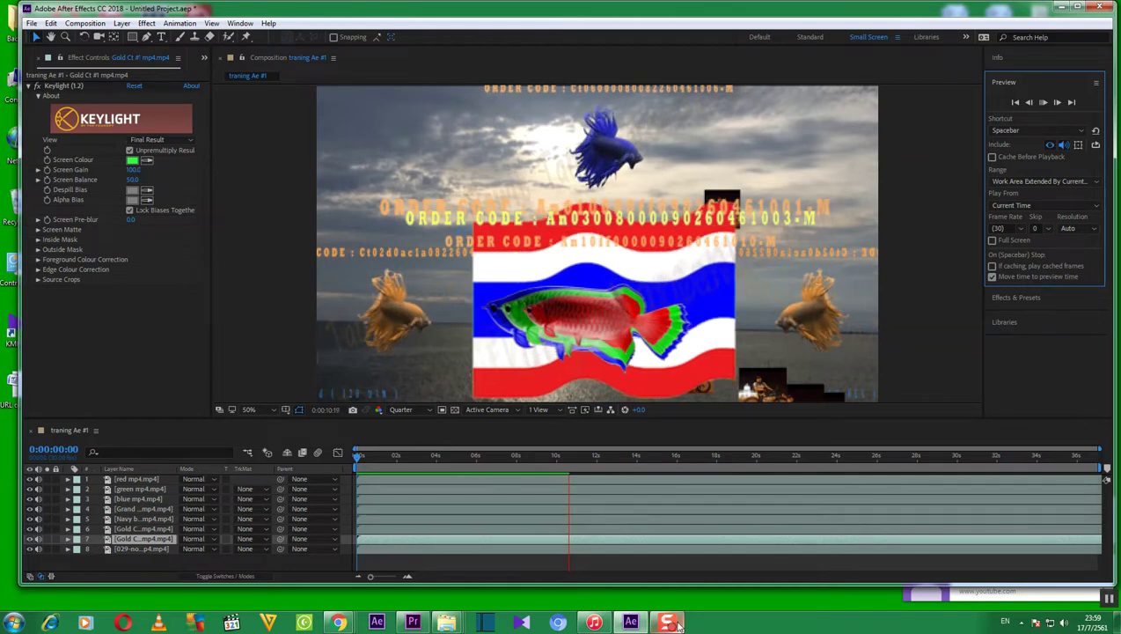
mouse_move(675, 624)
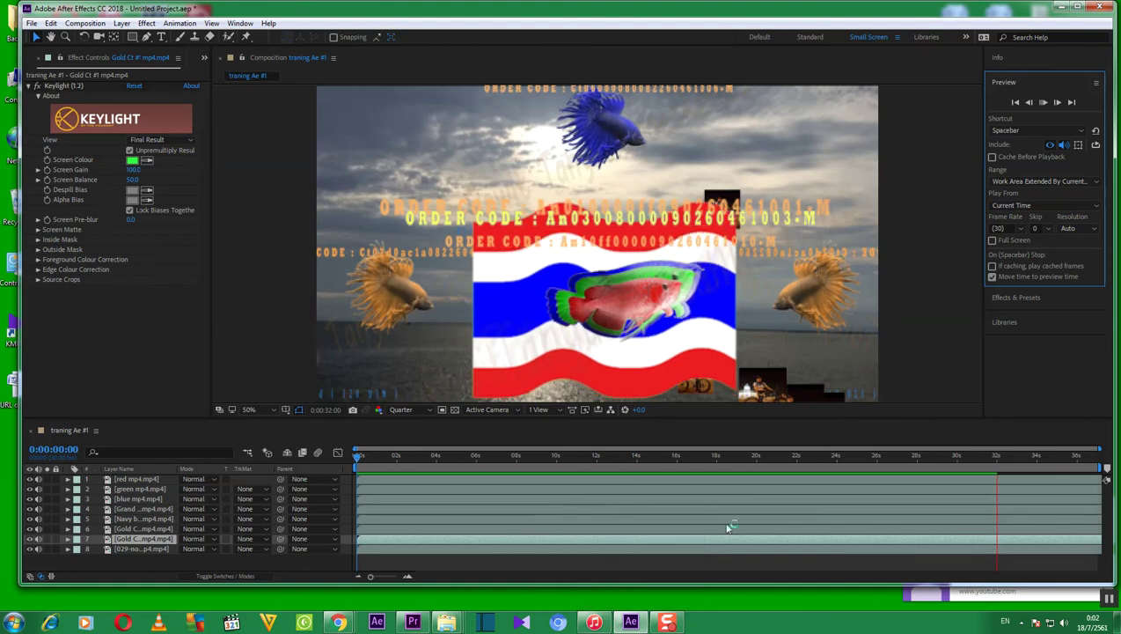
click(1044, 103)
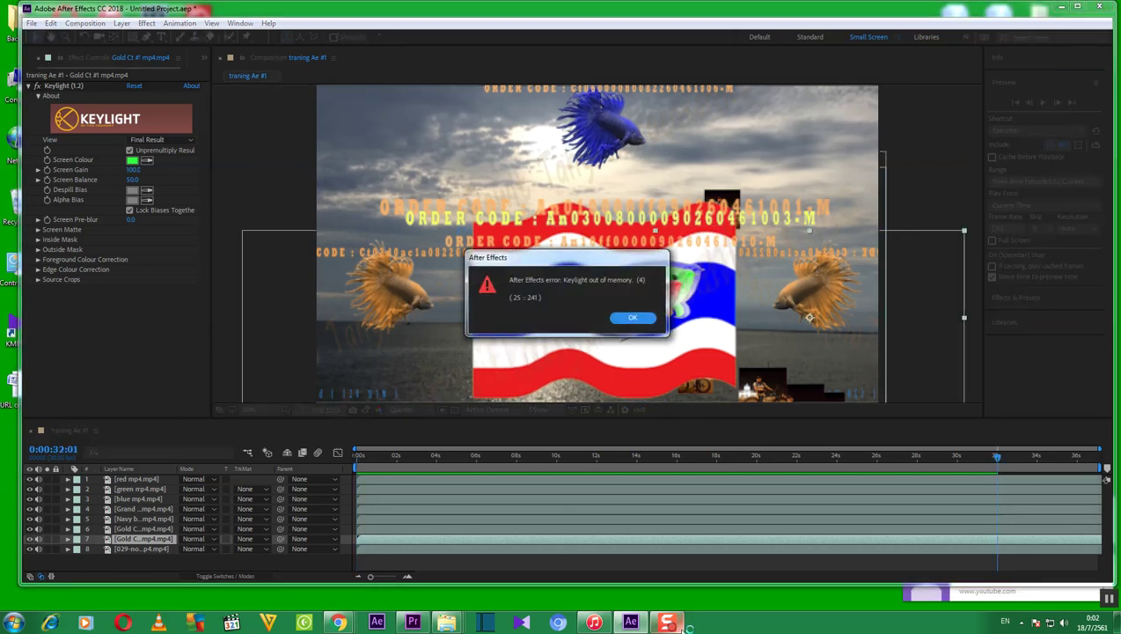